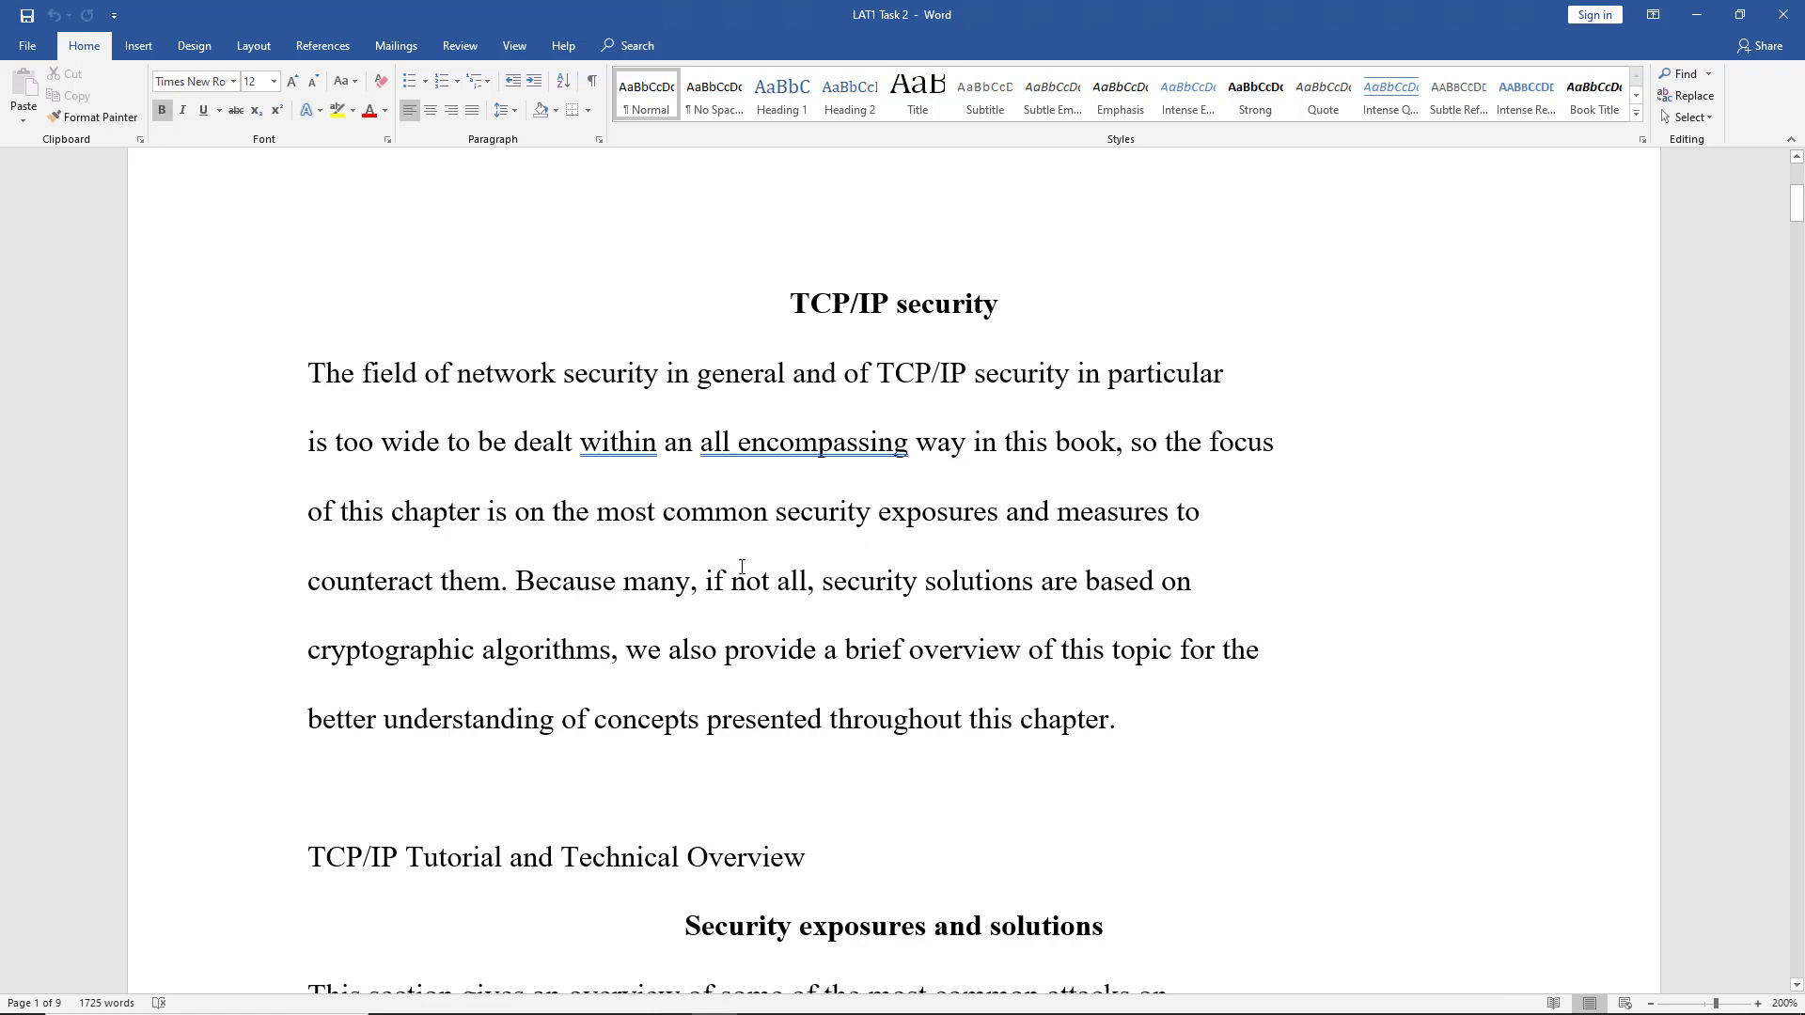
# - Toggle bold and scroll up to the 'TCP/IP security' title at the top of the paper
pyautogui.hotkey('ctrl', 'b')
pyautogui.scroll(1, 765, 381)
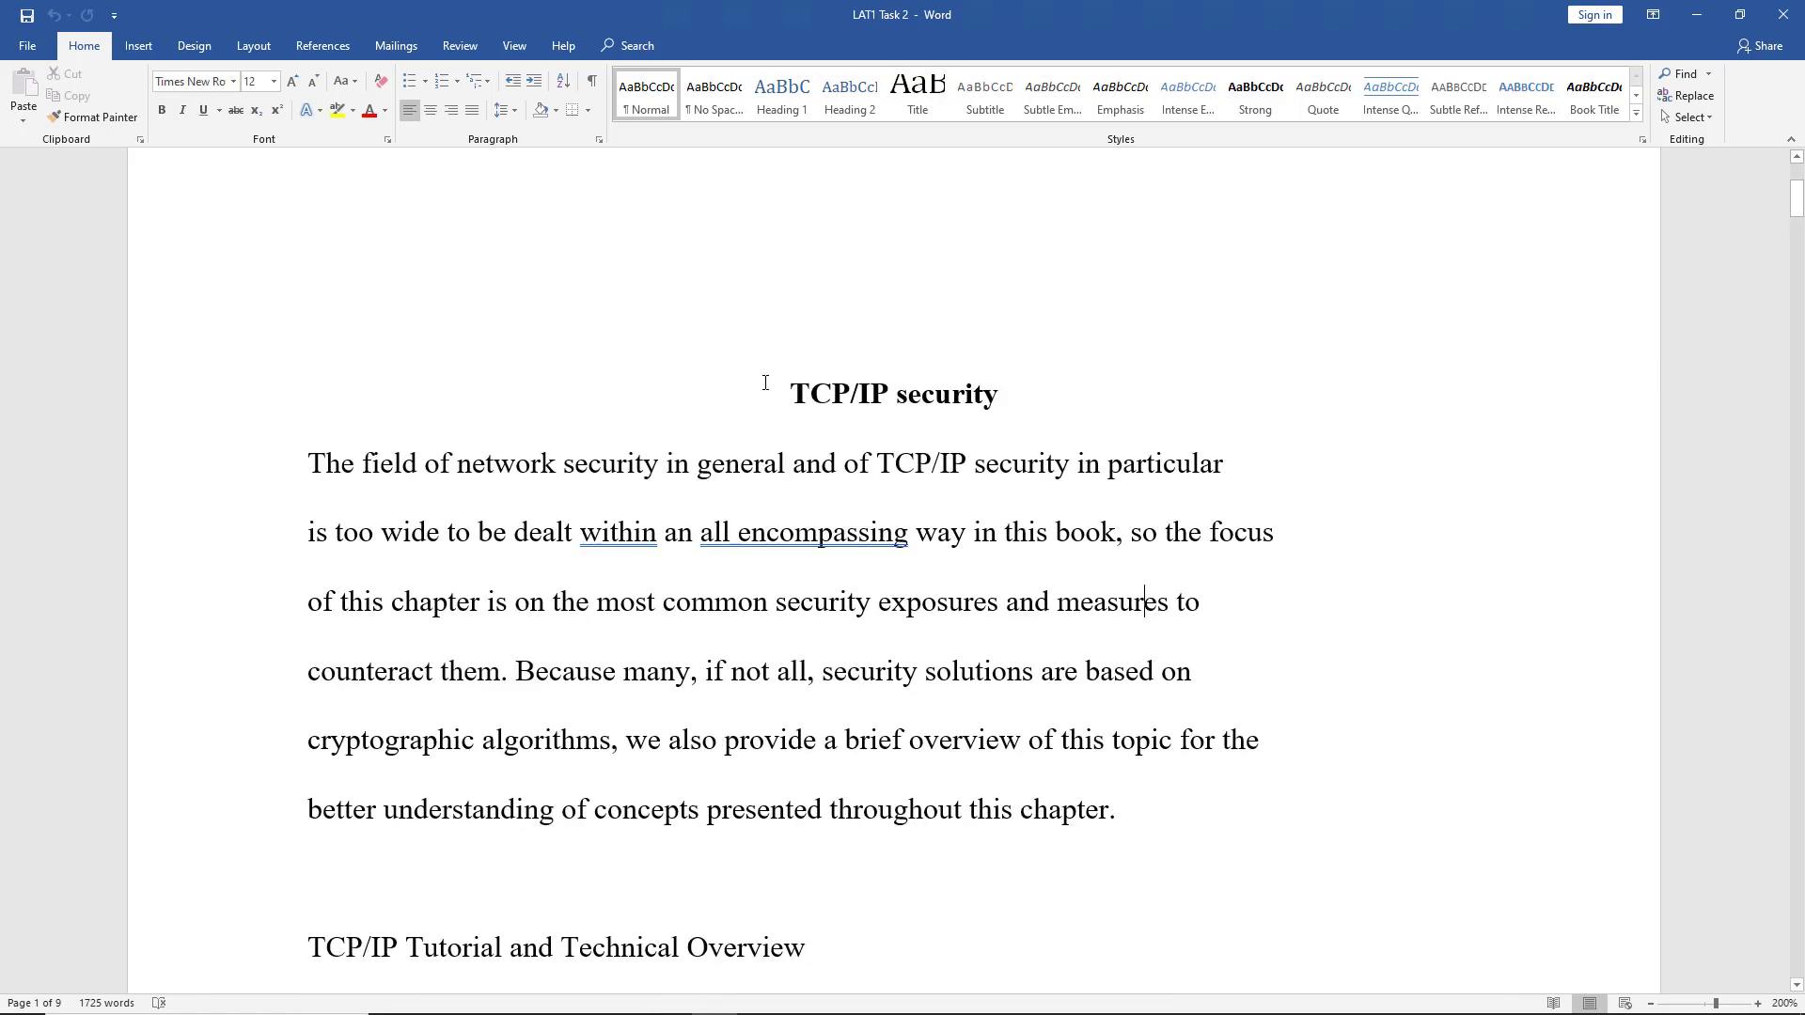
# - Make the 'TCP/IP security' title a centred Heading 1
pyautogui.moveTo(785, 392); pyautogui.dragTo(1002, 393)
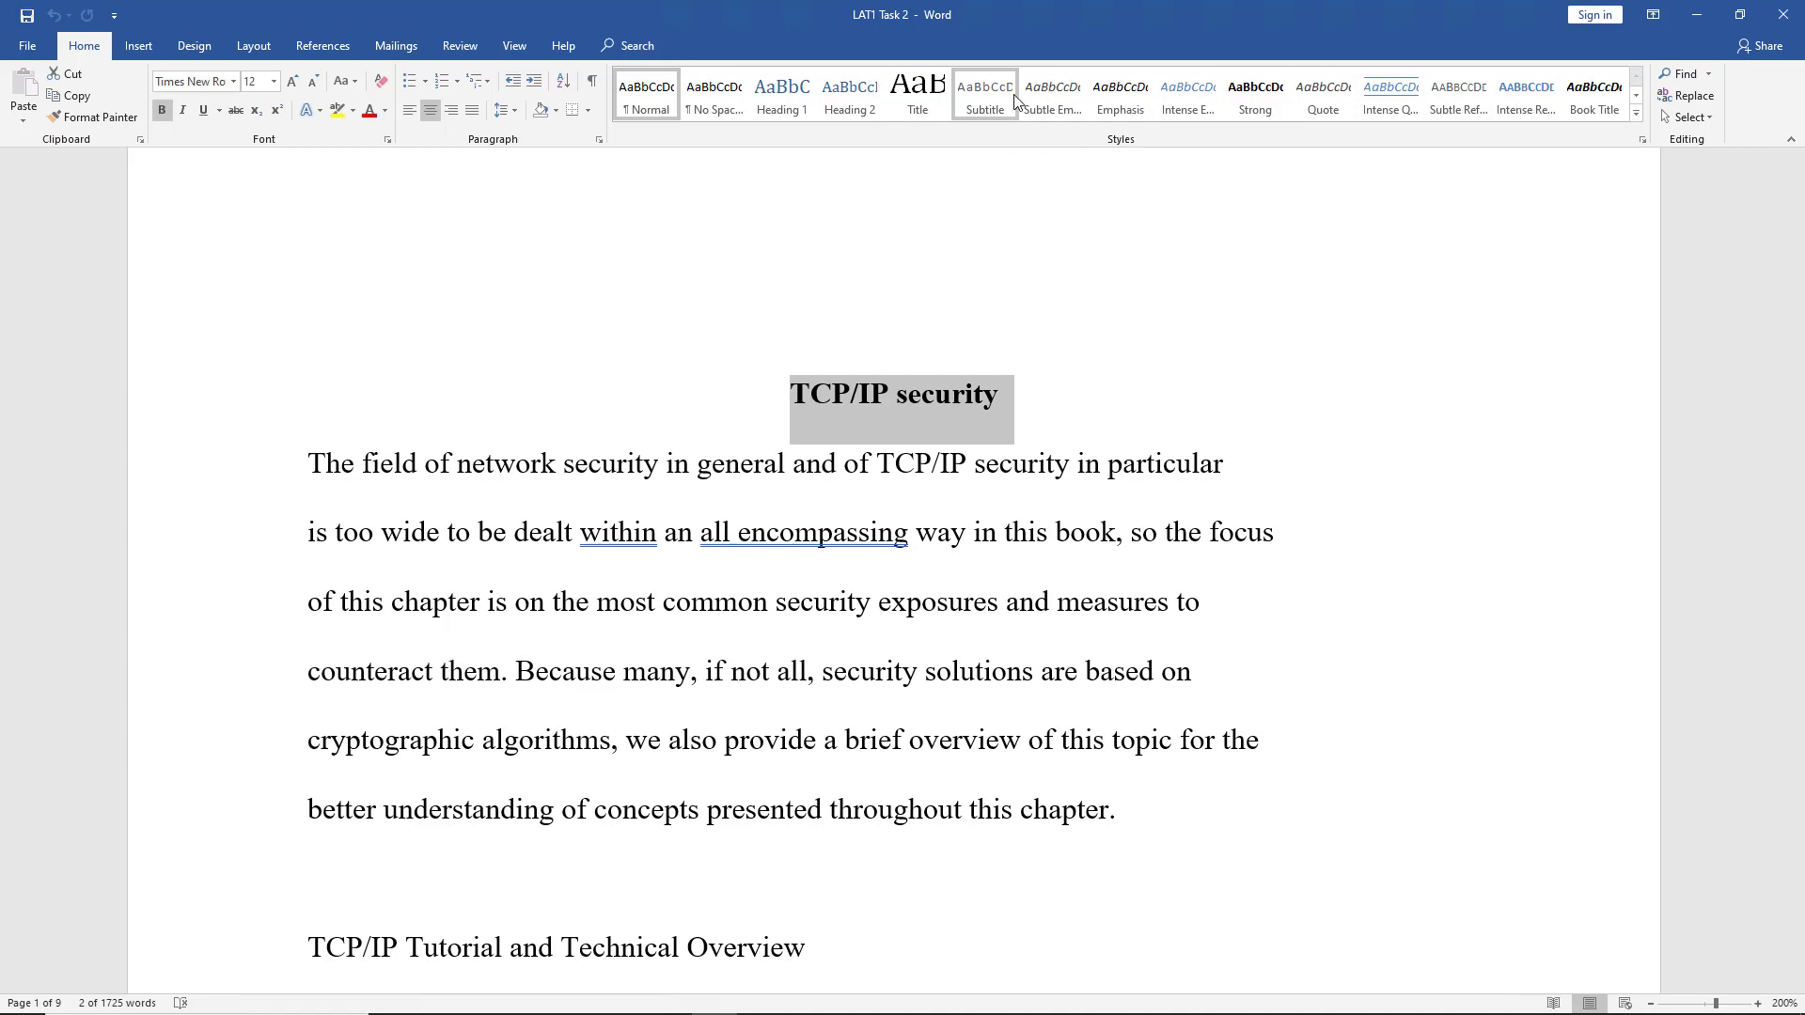
pyautogui.click(790, 102)
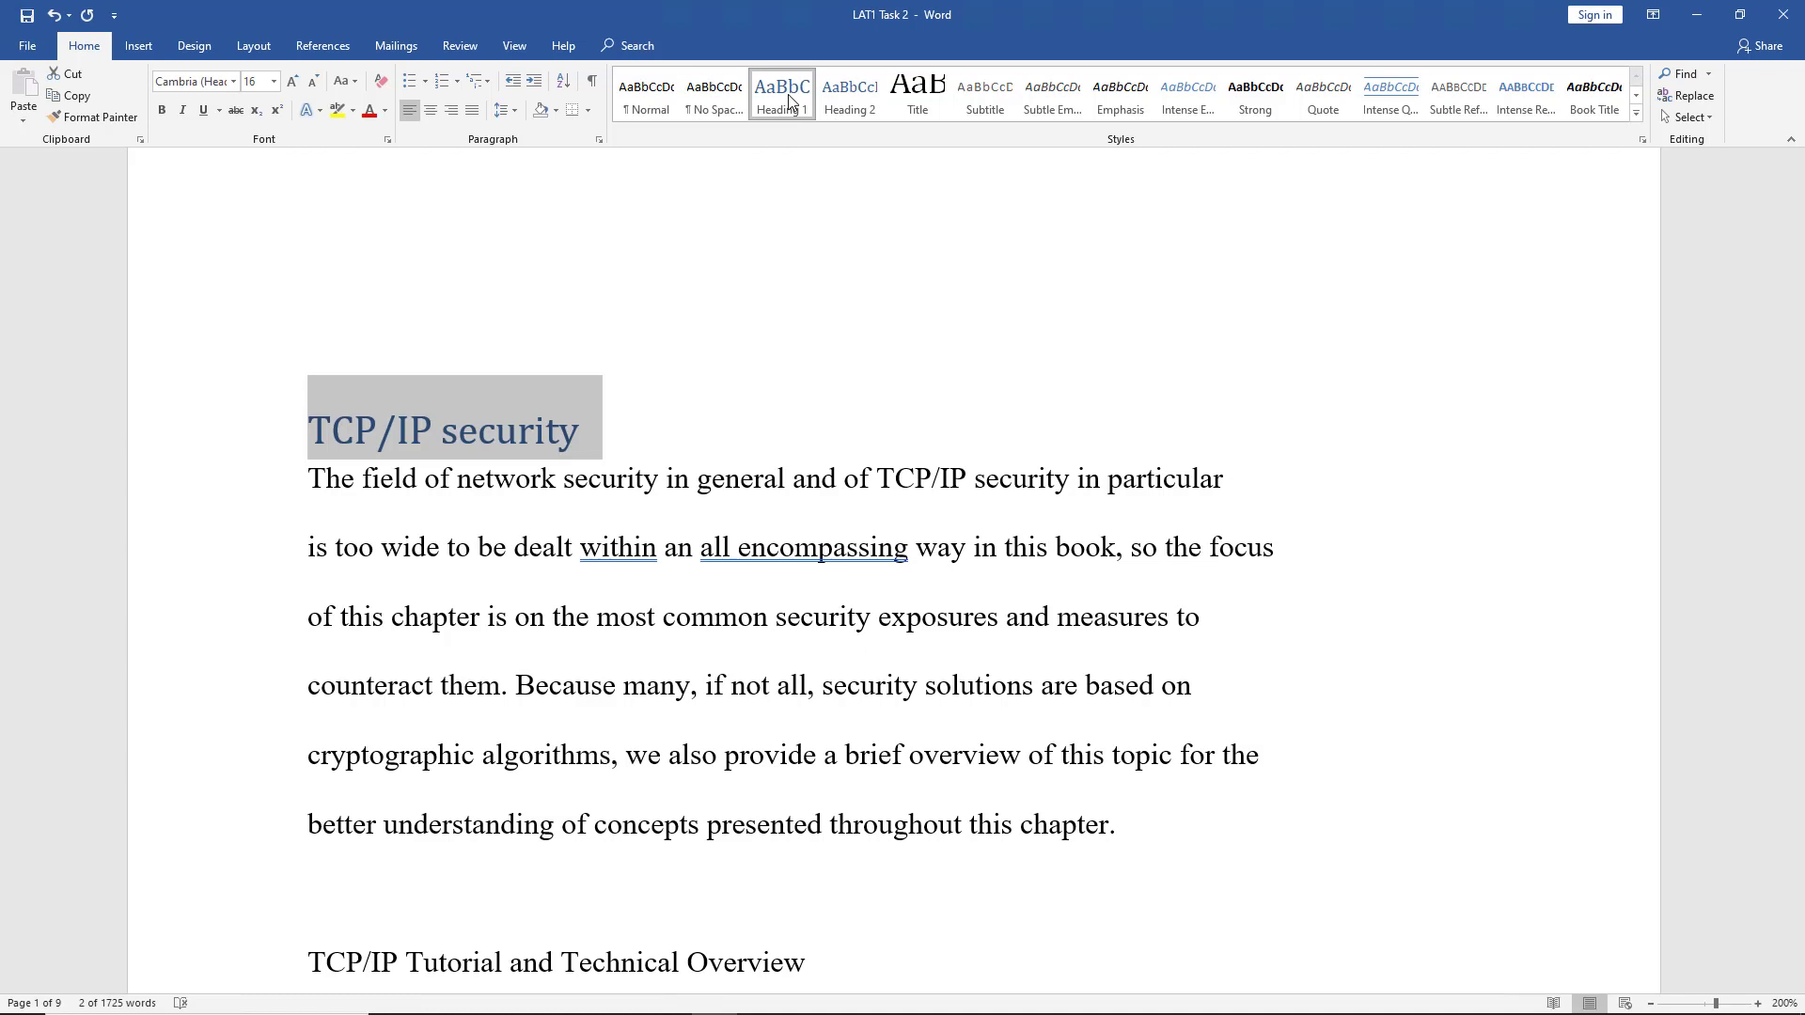
pyautogui.click(431, 111)
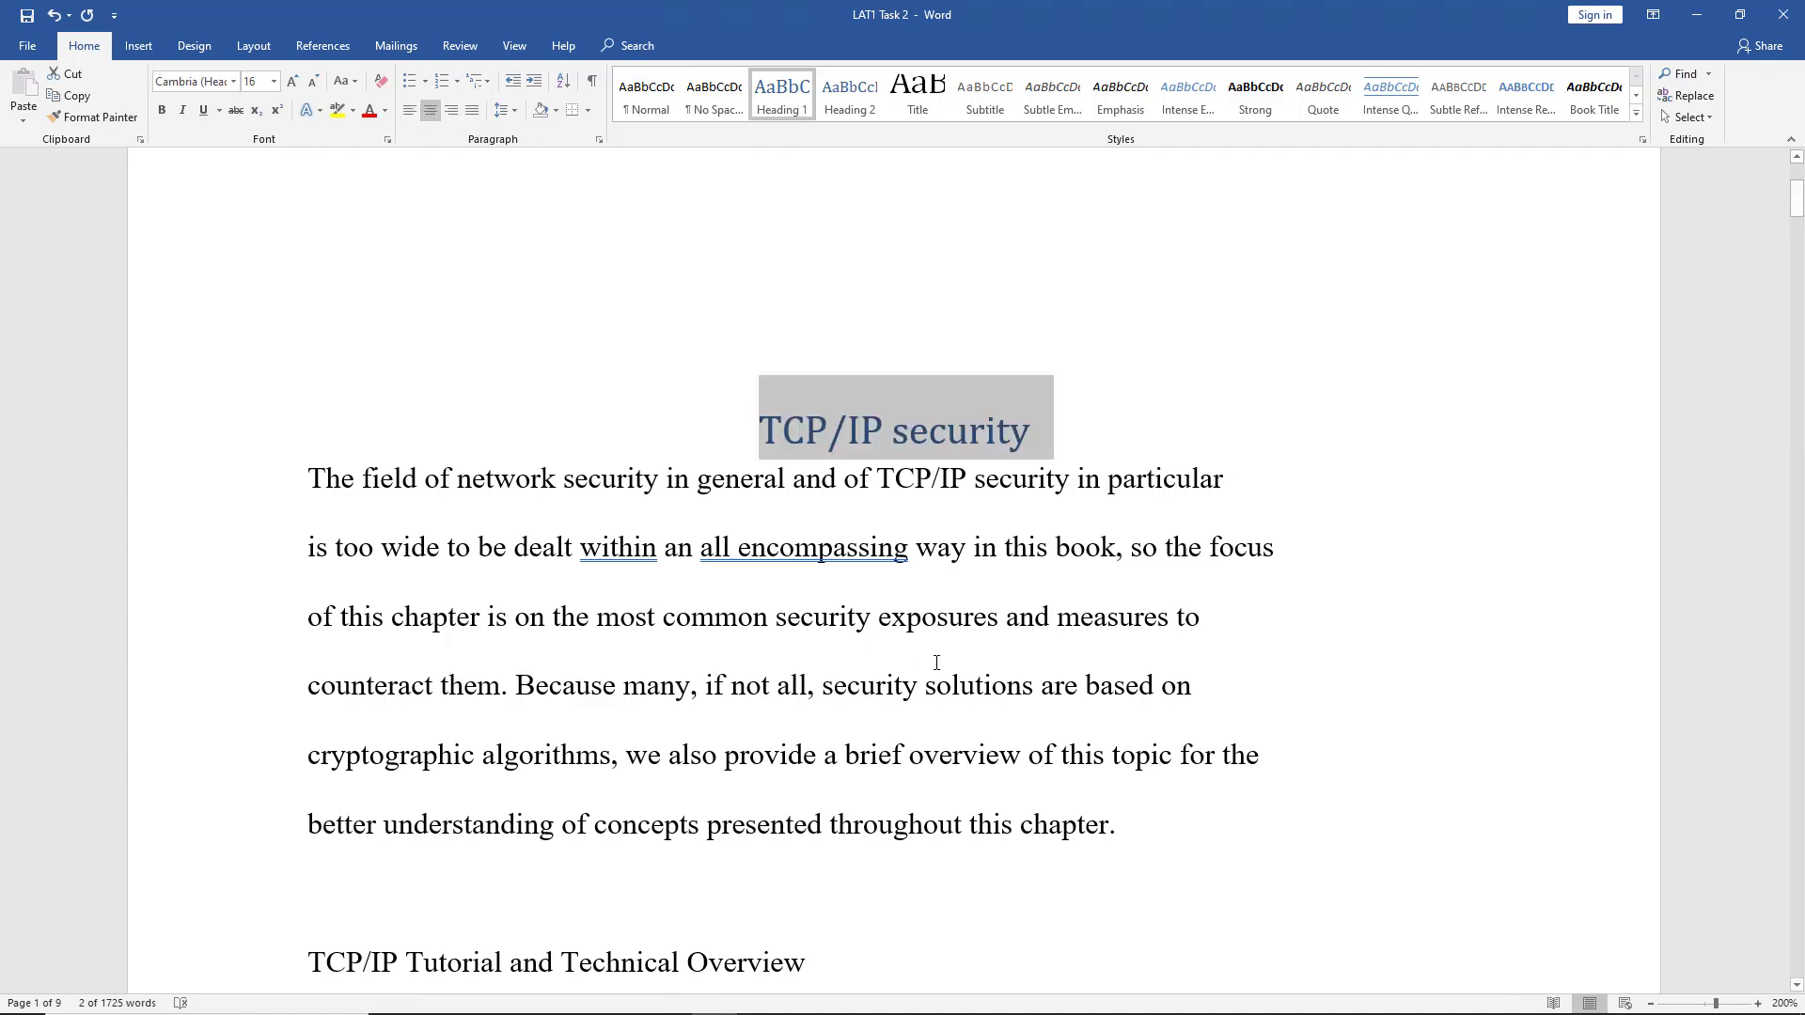
# - Make 'Security exposures and solutions' a centred Heading 1
pyautogui.scroll(-2, 937, 663)
pyautogui.scroll(-3, 937, 662)
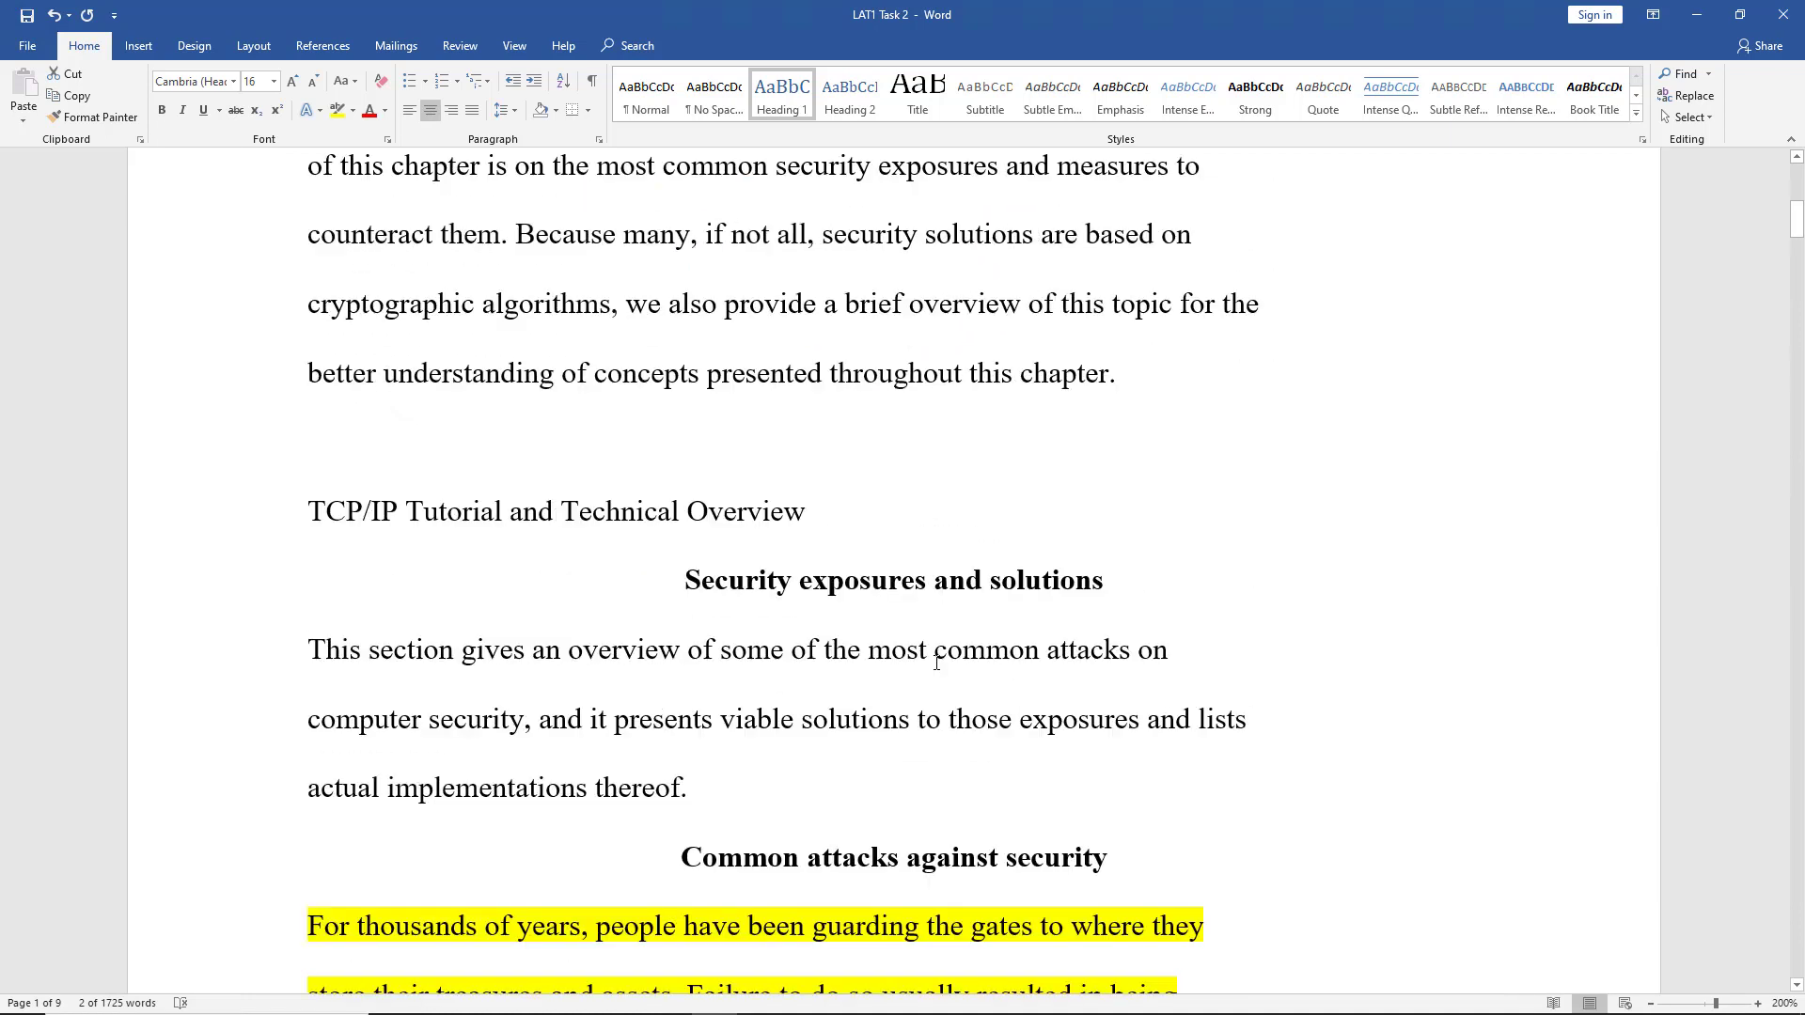
pyautogui.moveTo(684, 580); pyautogui.dragTo(1091, 577)
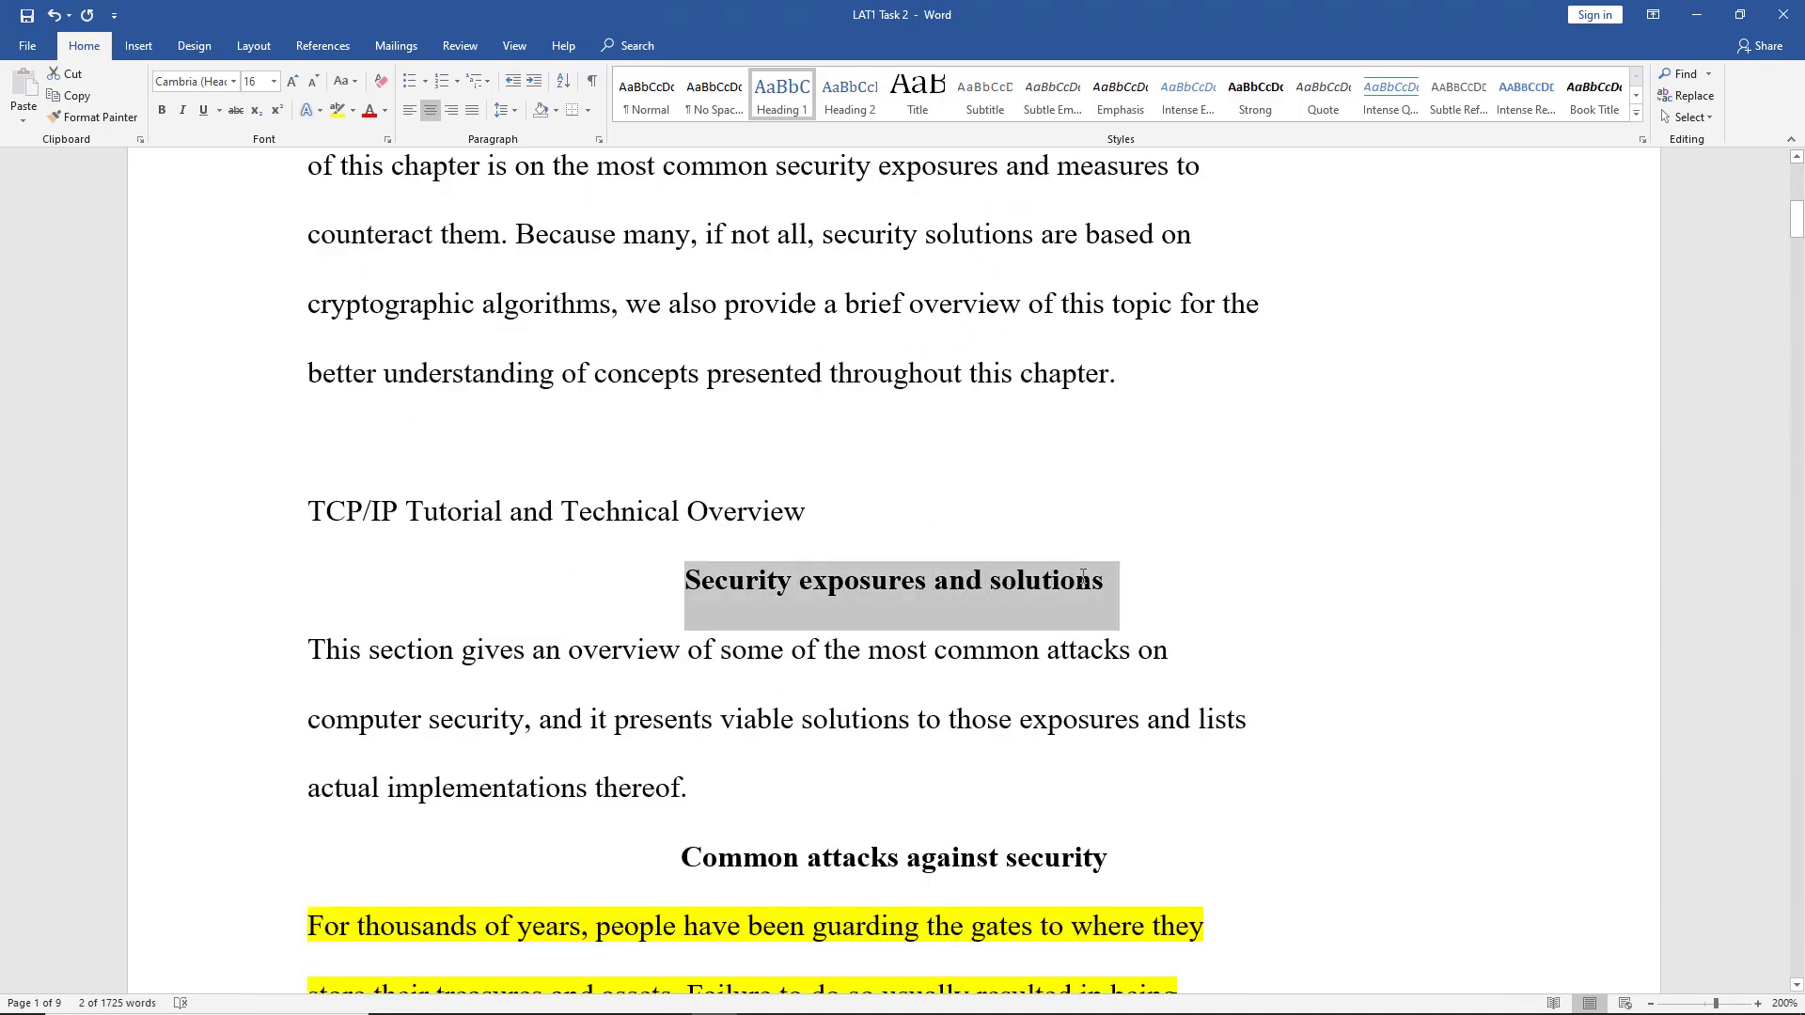
pyautogui.click(783, 98)
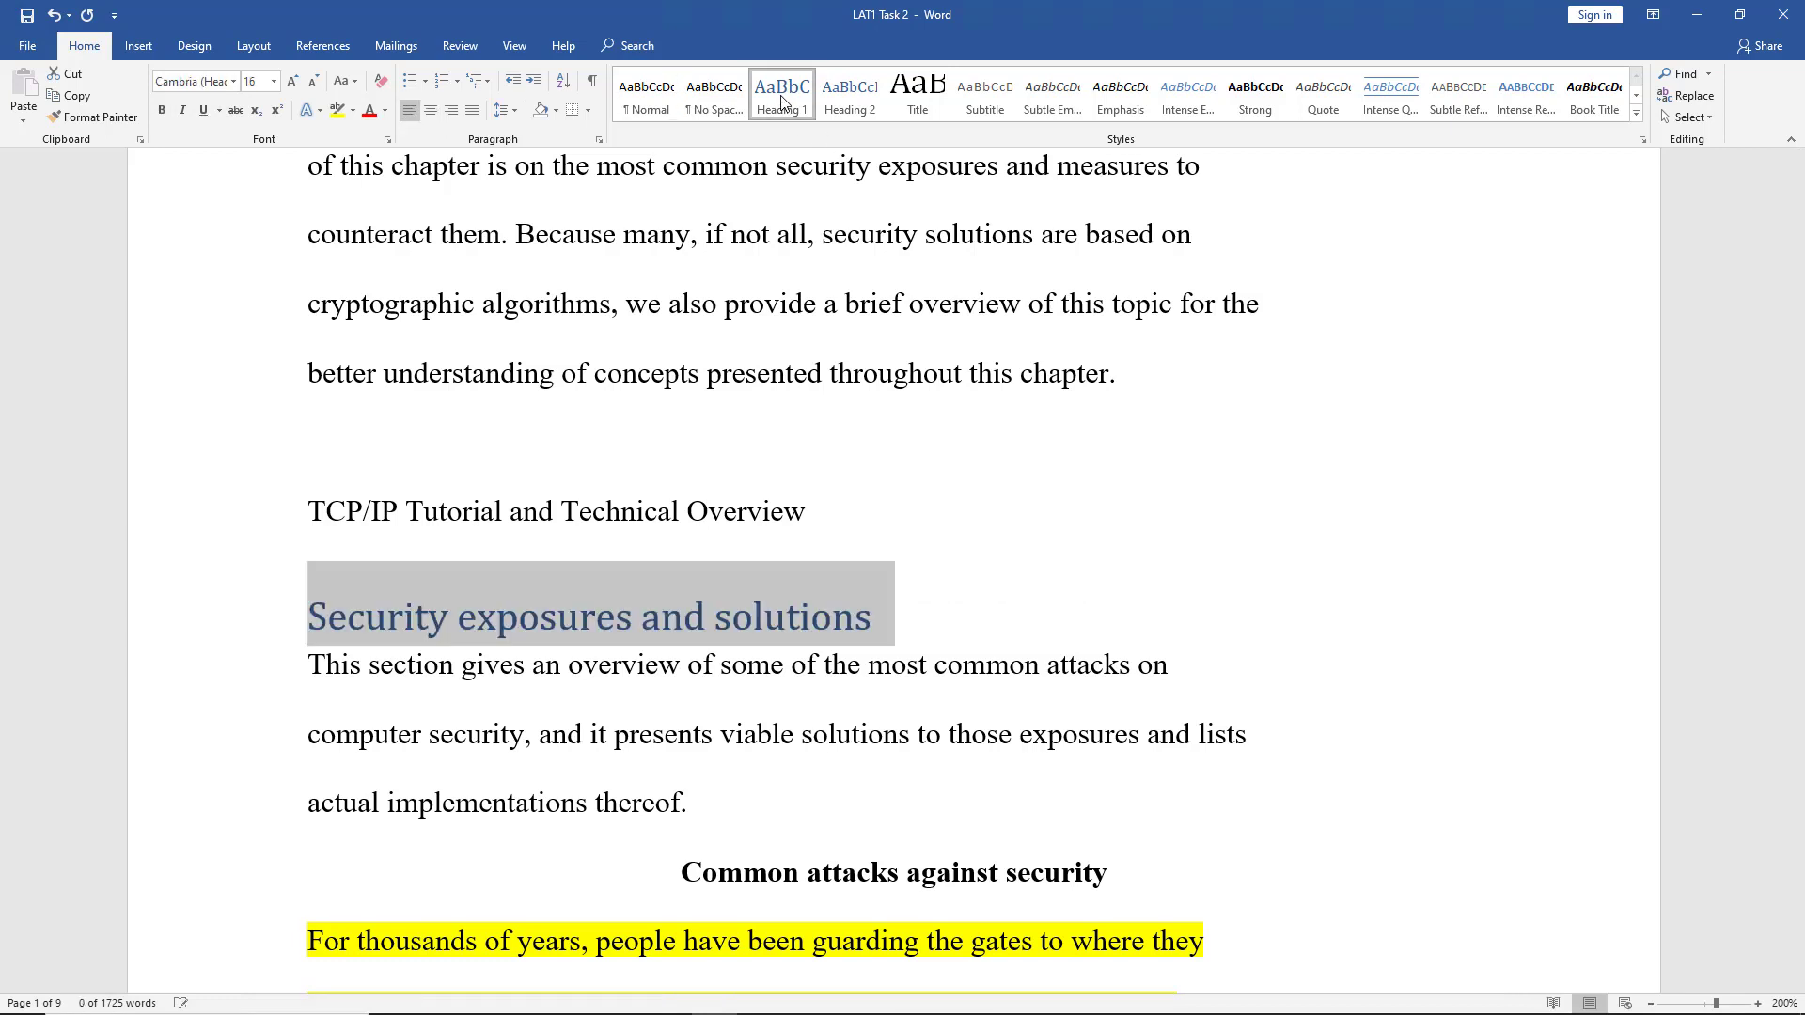
pyautogui.click(429, 110)
pyautogui.click(1138, 667)
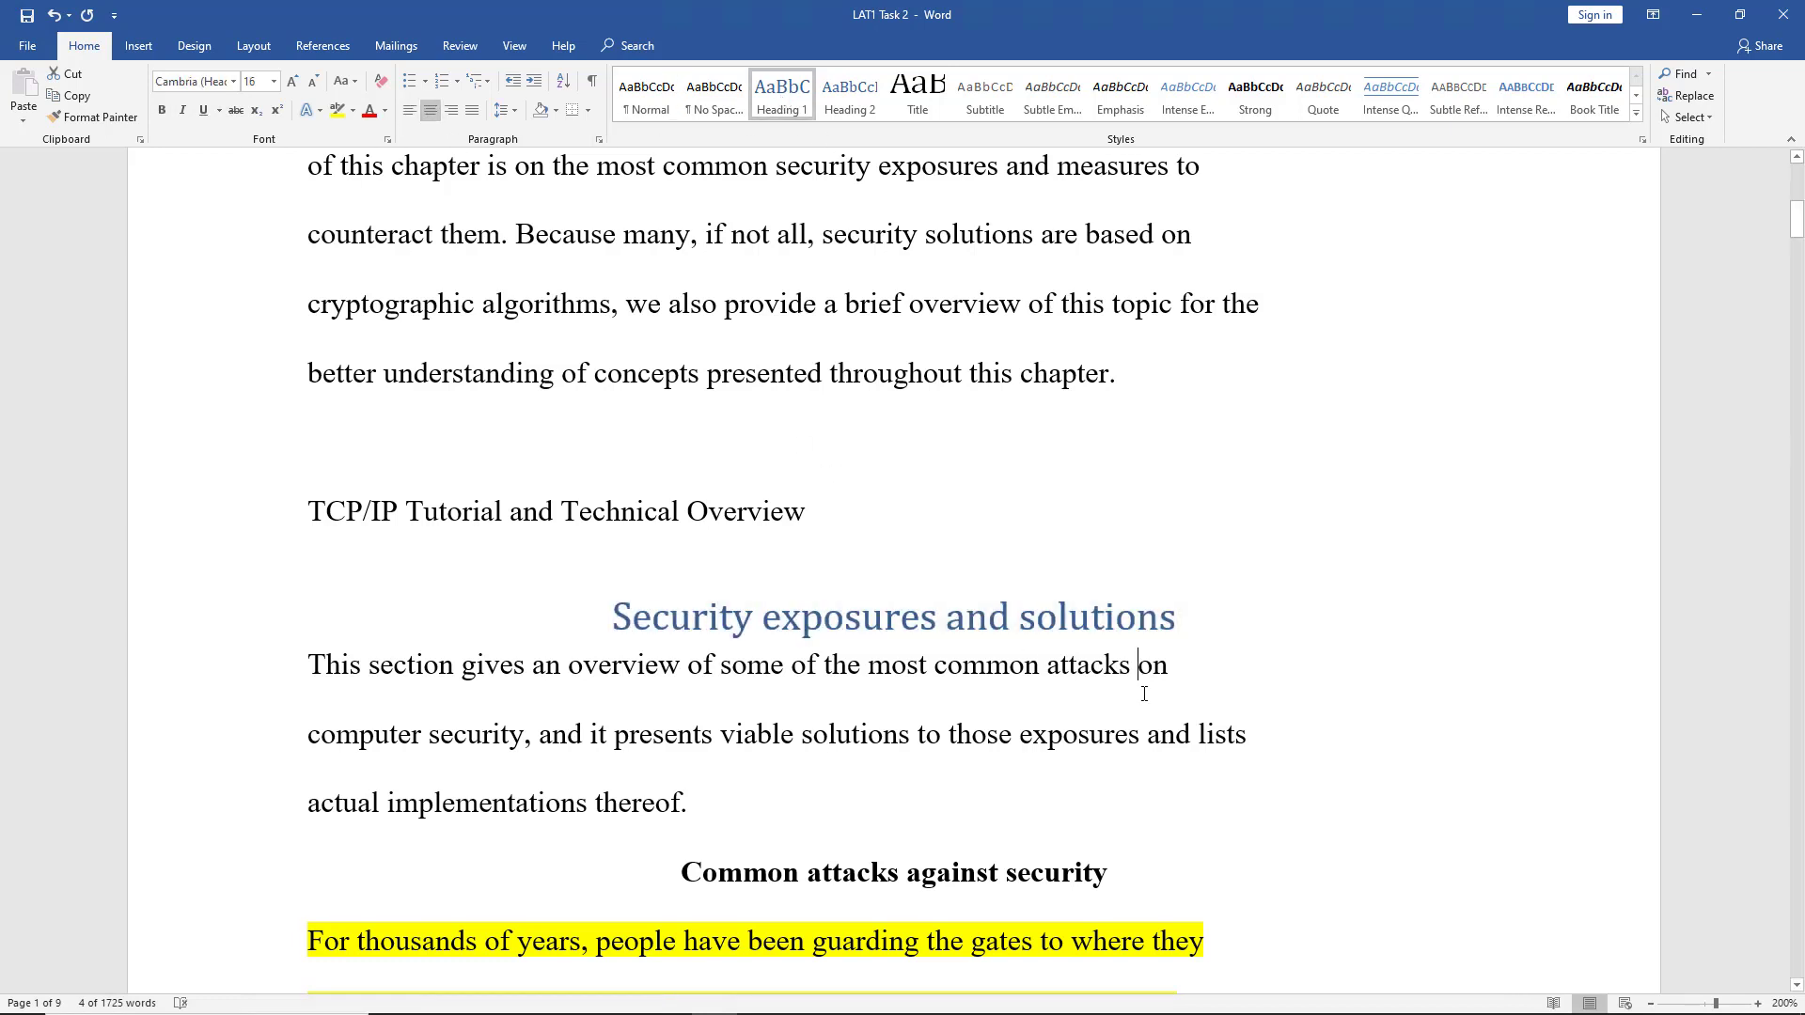
pyautogui.scroll(-4, 1152, 677)
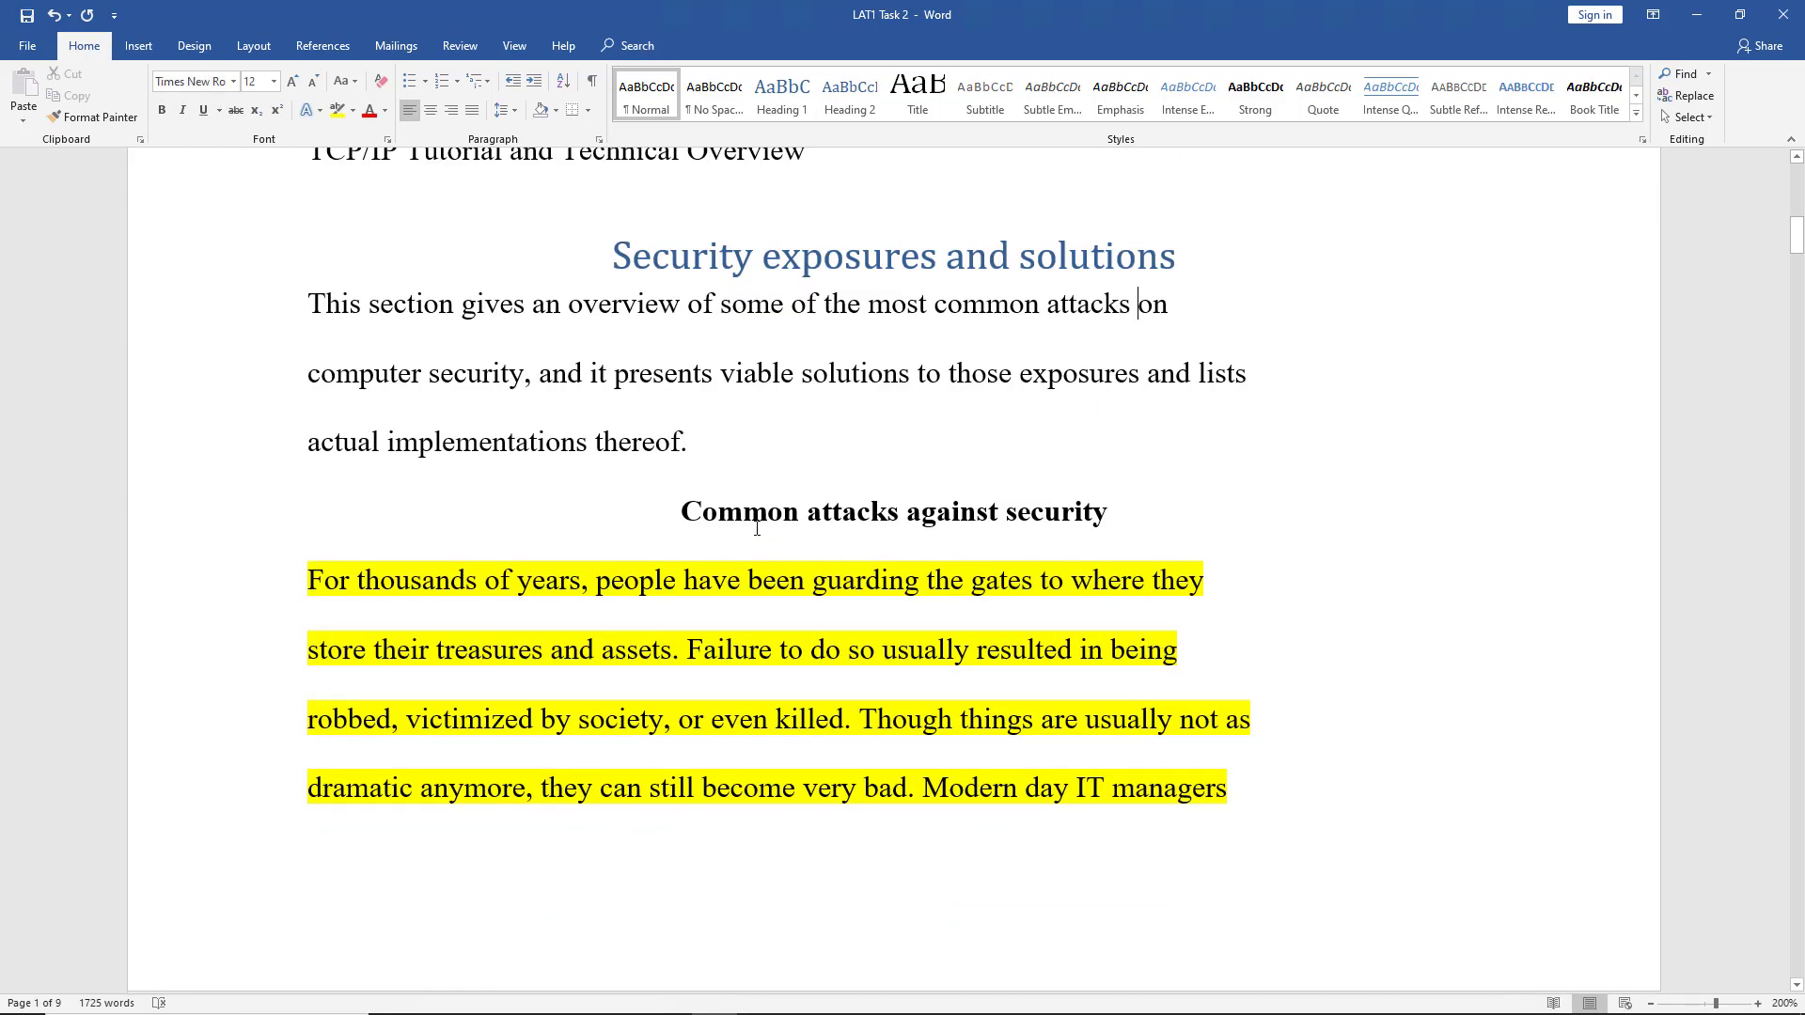
# - Make 'Common attacks against security' a centred Heading 2
pyautogui.moveTo(683, 510); pyautogui.dragTo(1167, 514)
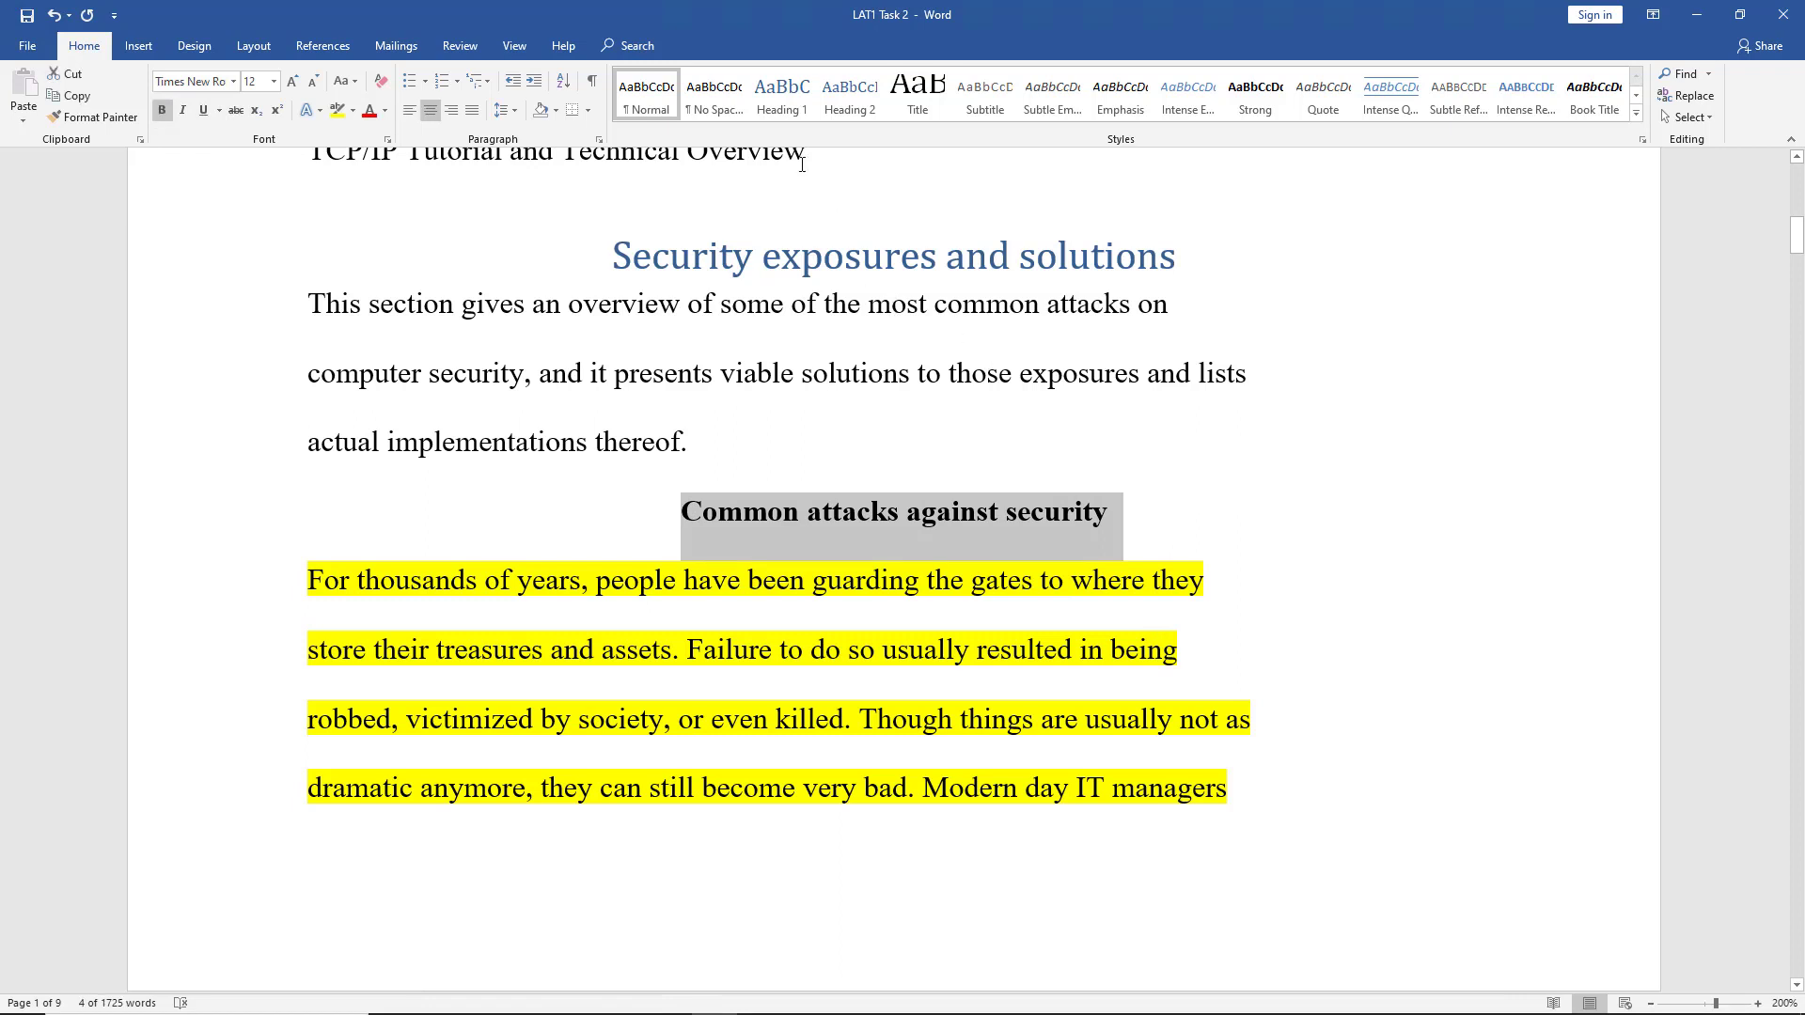
pyautogui.click(859, 100)
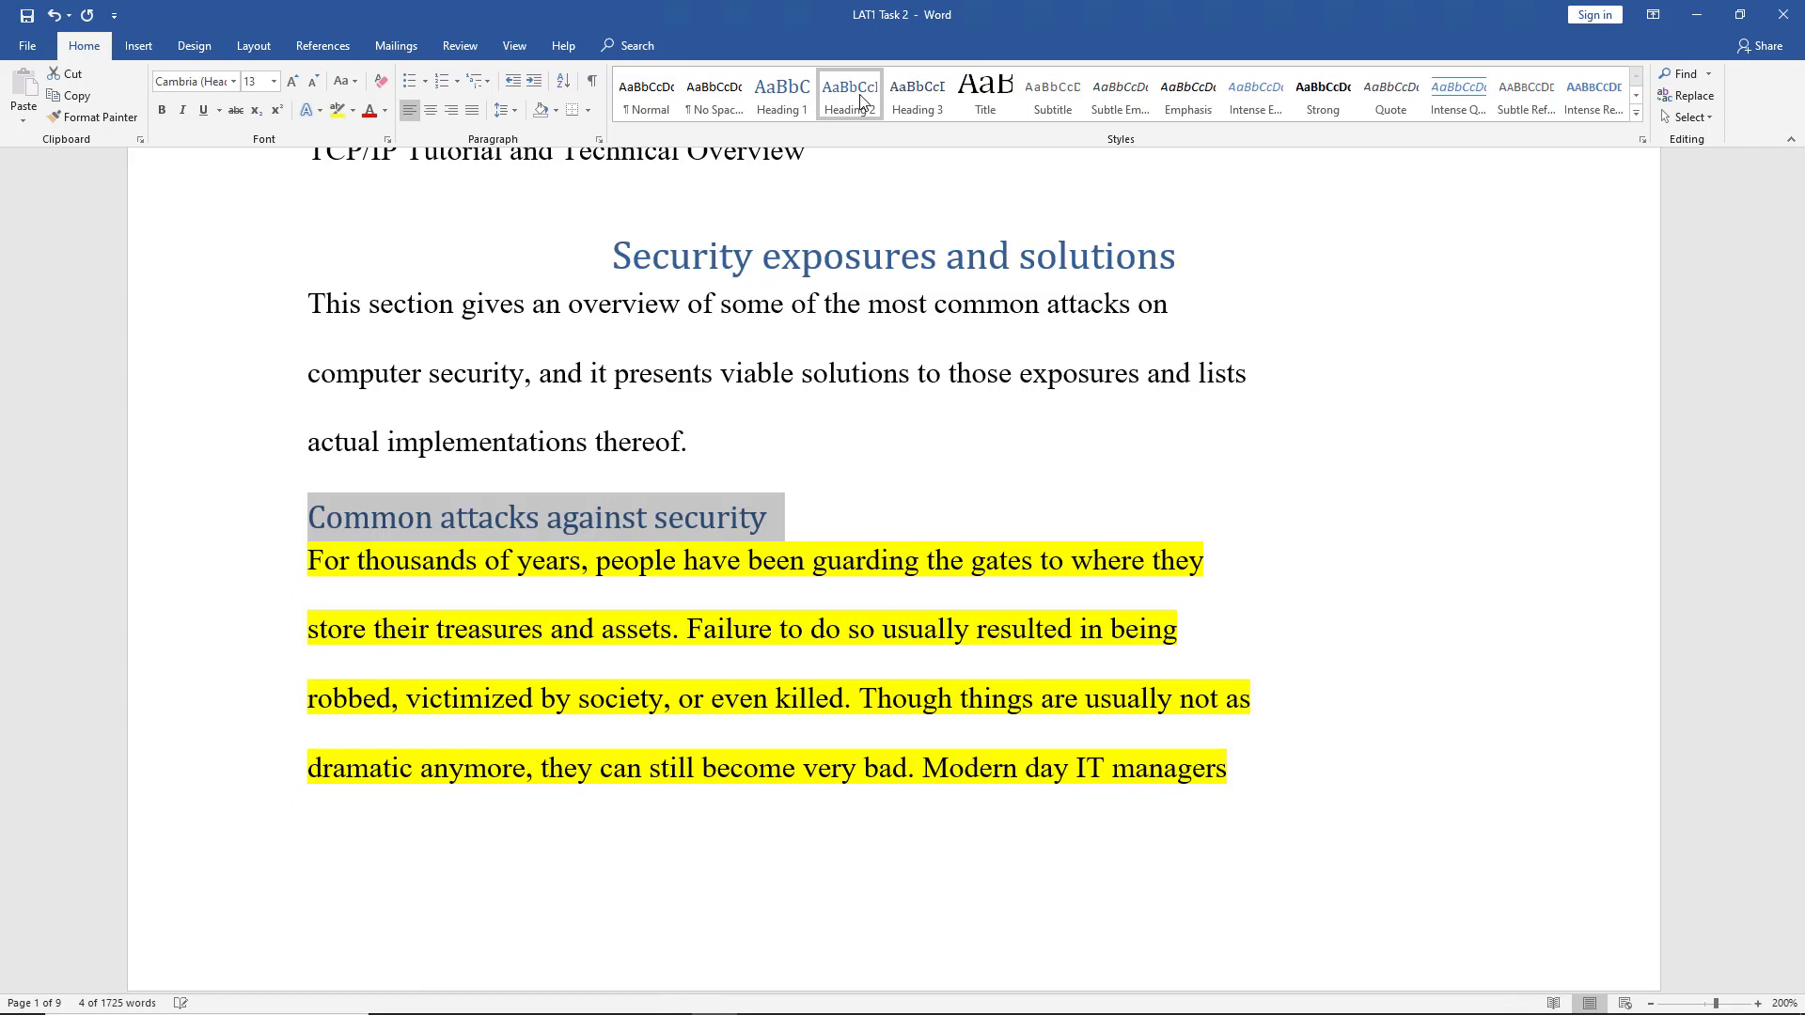
pyautogui.click(430, 110)
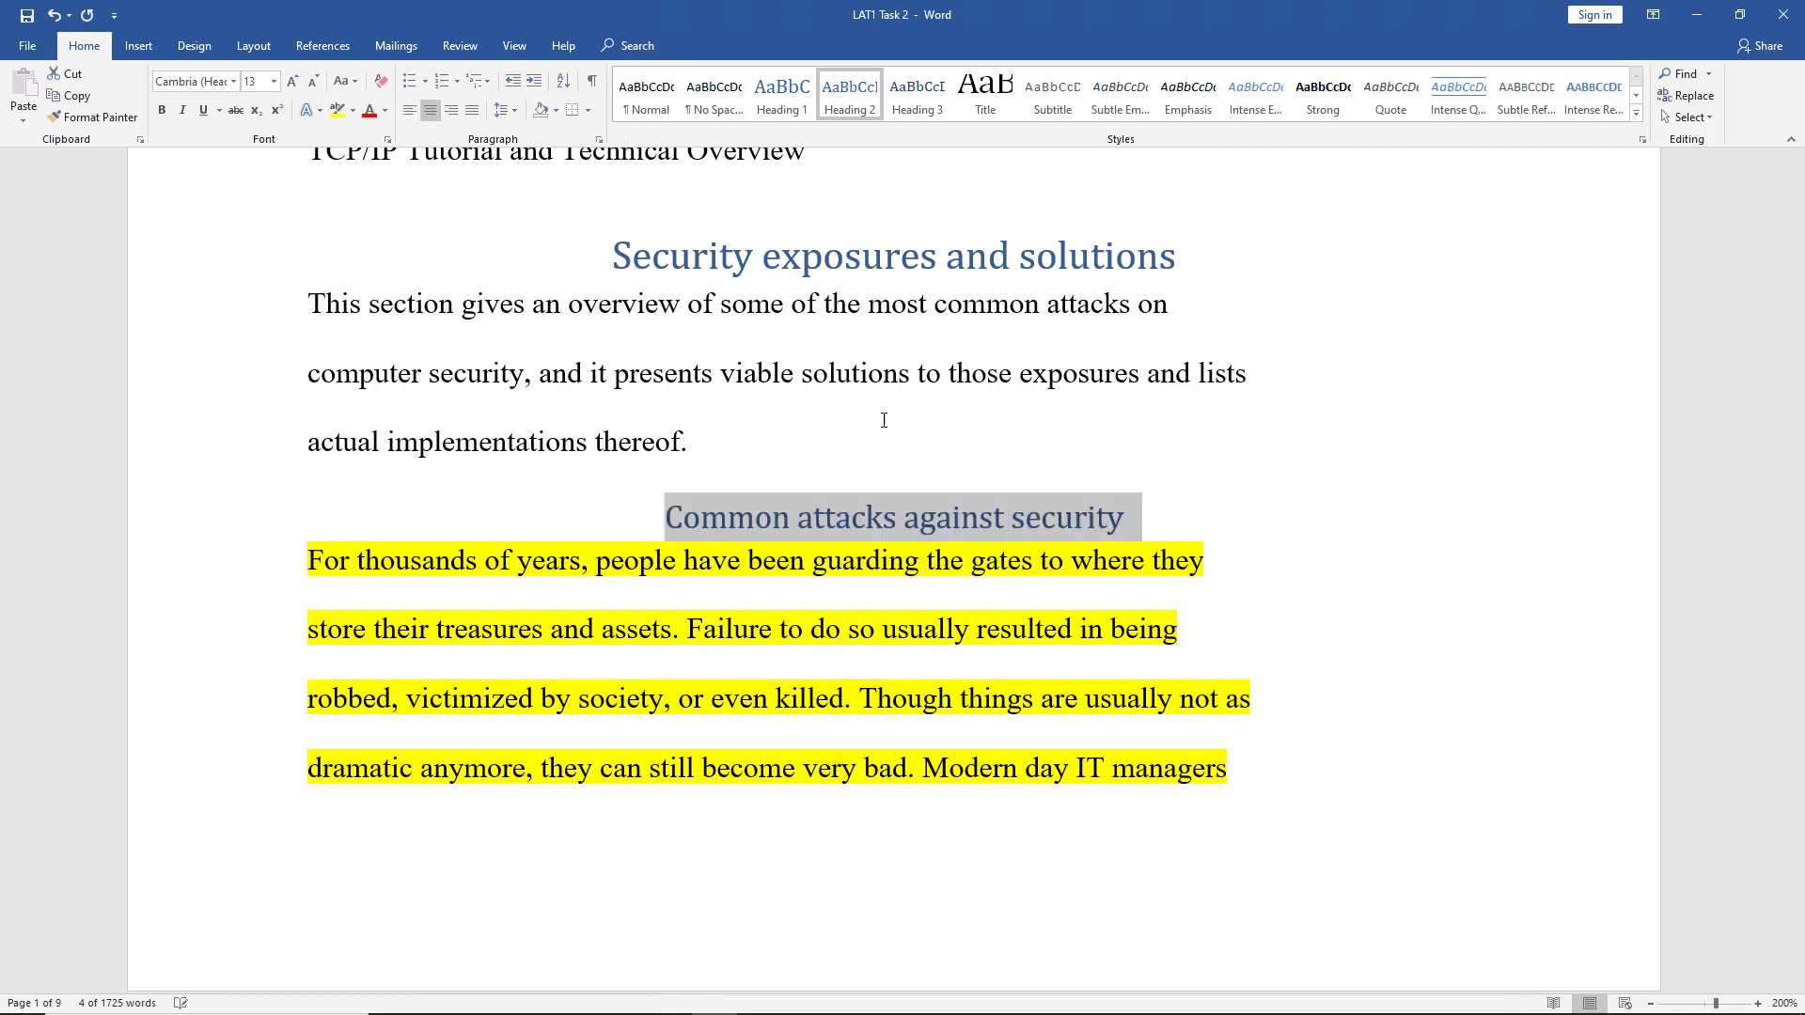
pyautogui.scroll(-10, 997, 530)
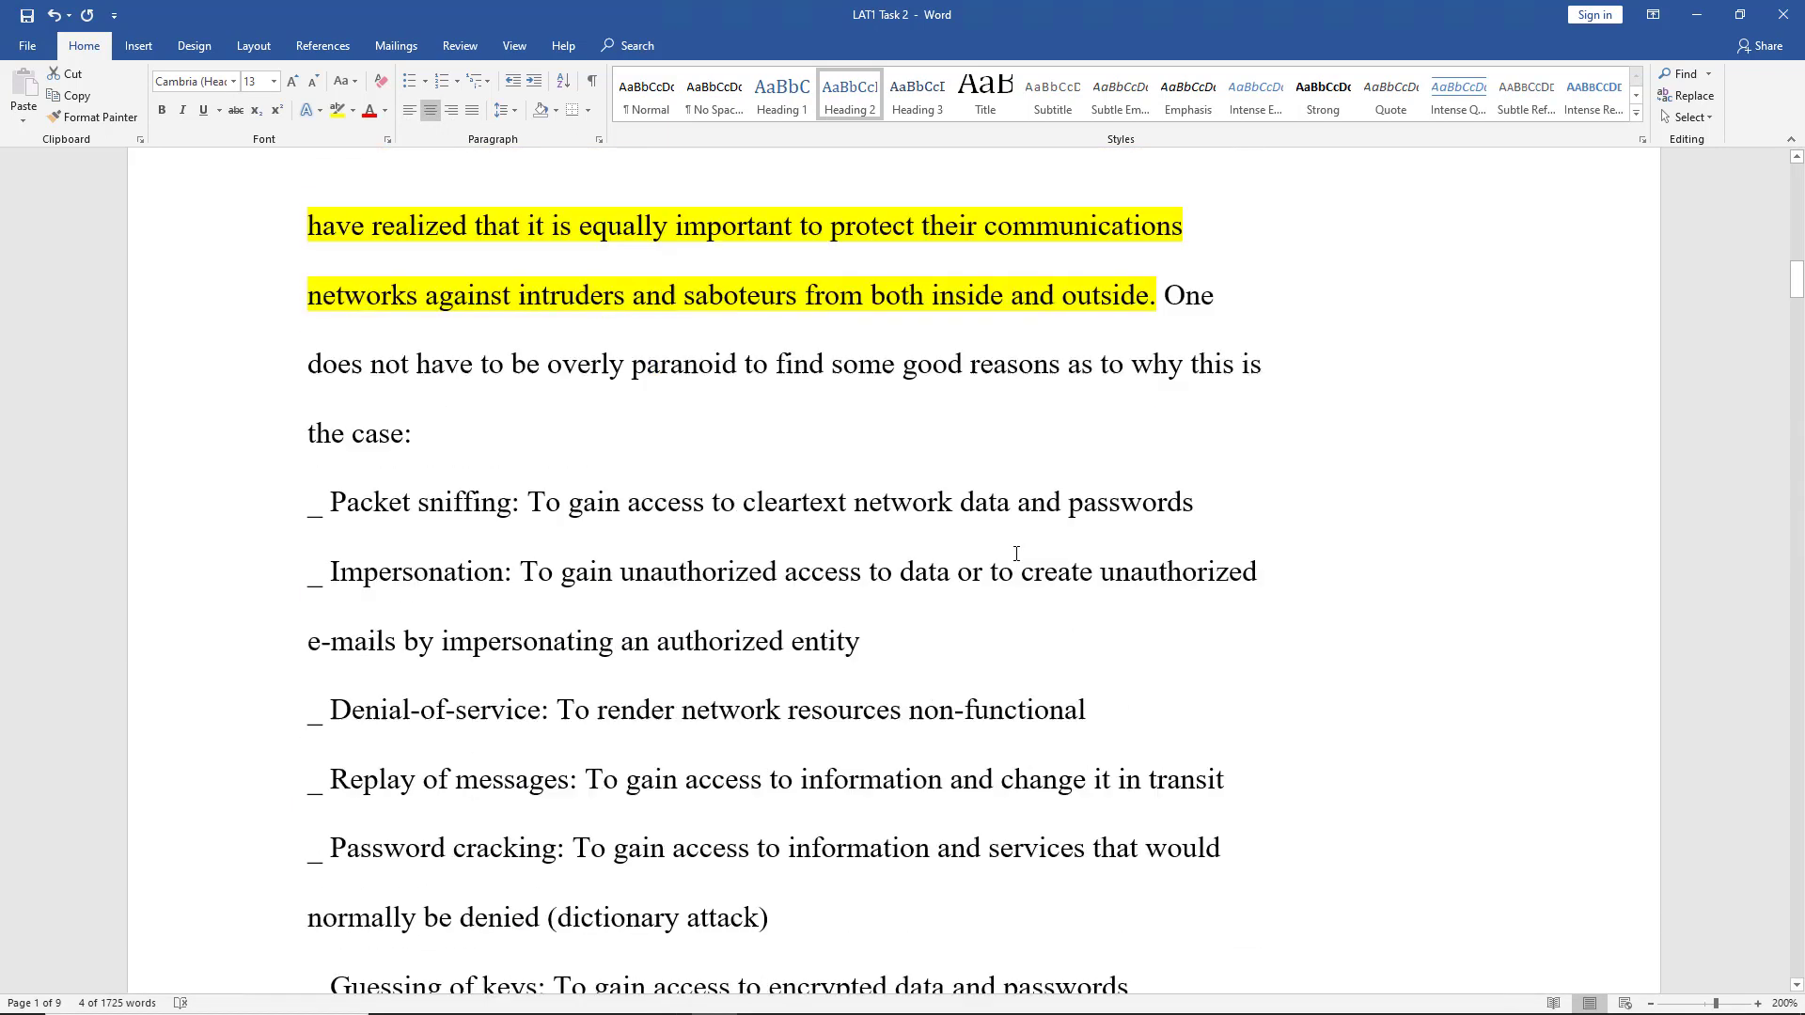
pyautogui.scroll(-10, 1016, 553)
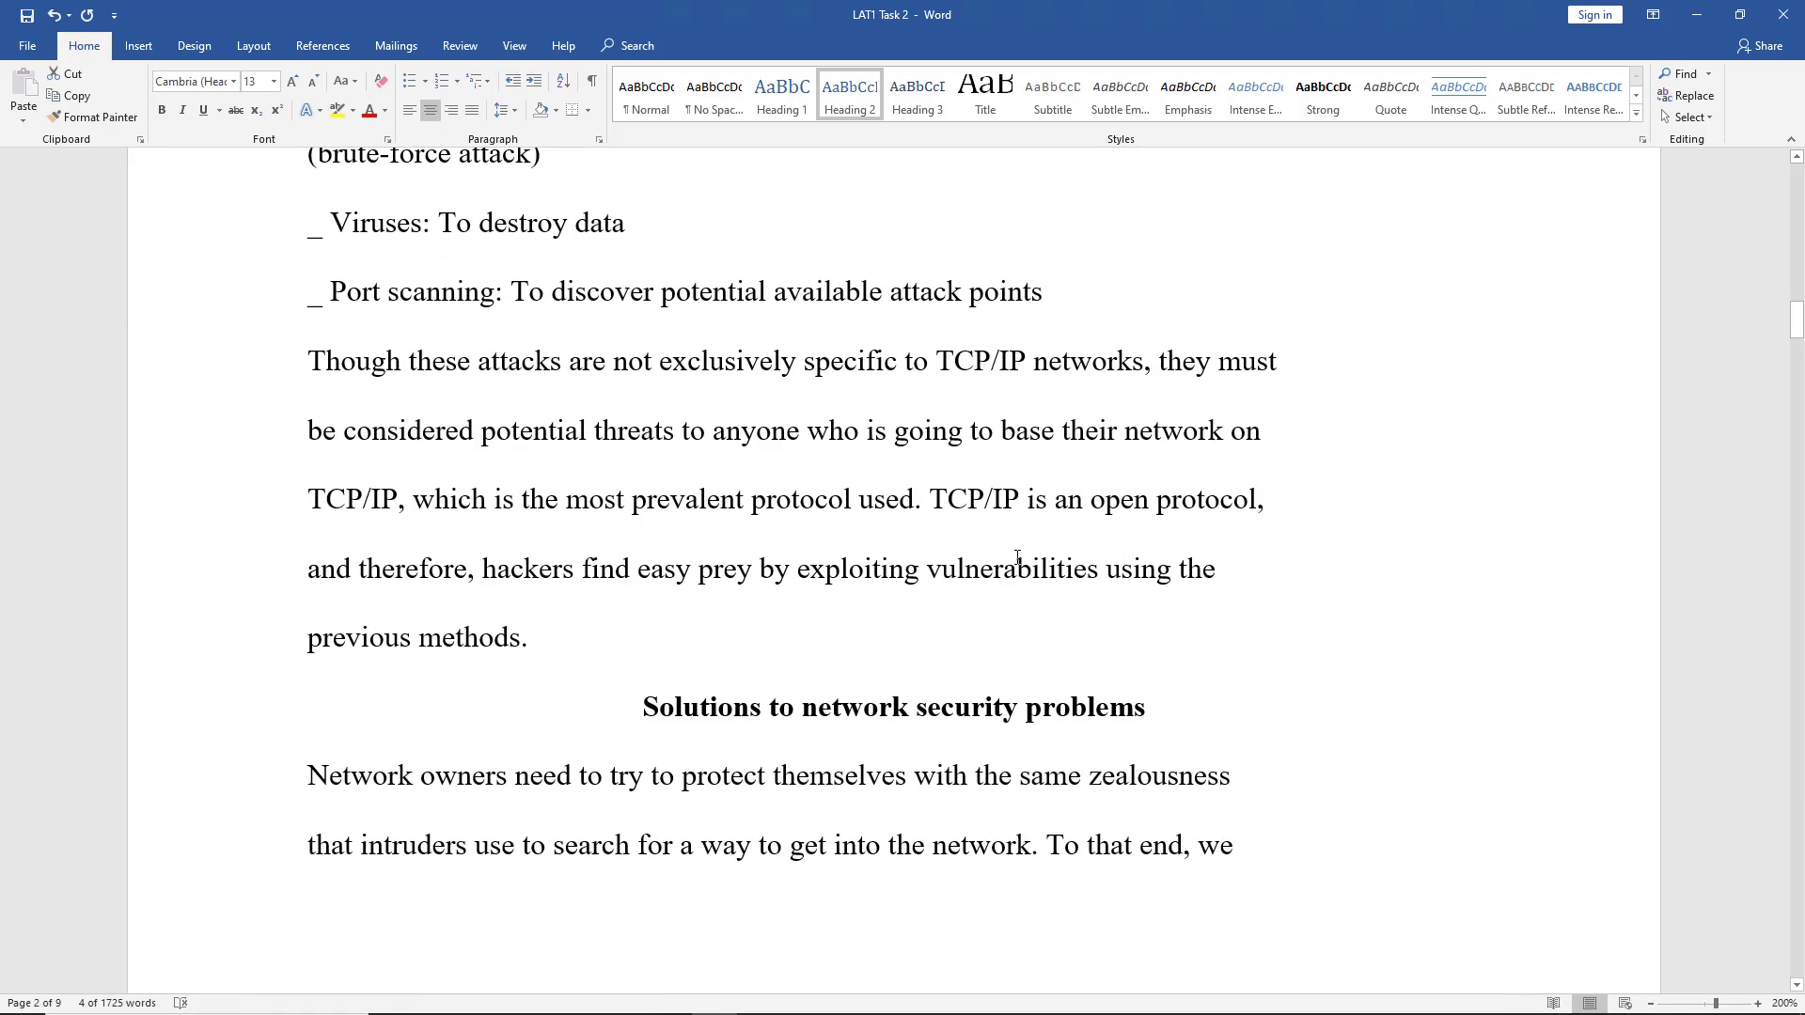
pyautogui.scroll(-2, 967, 663)
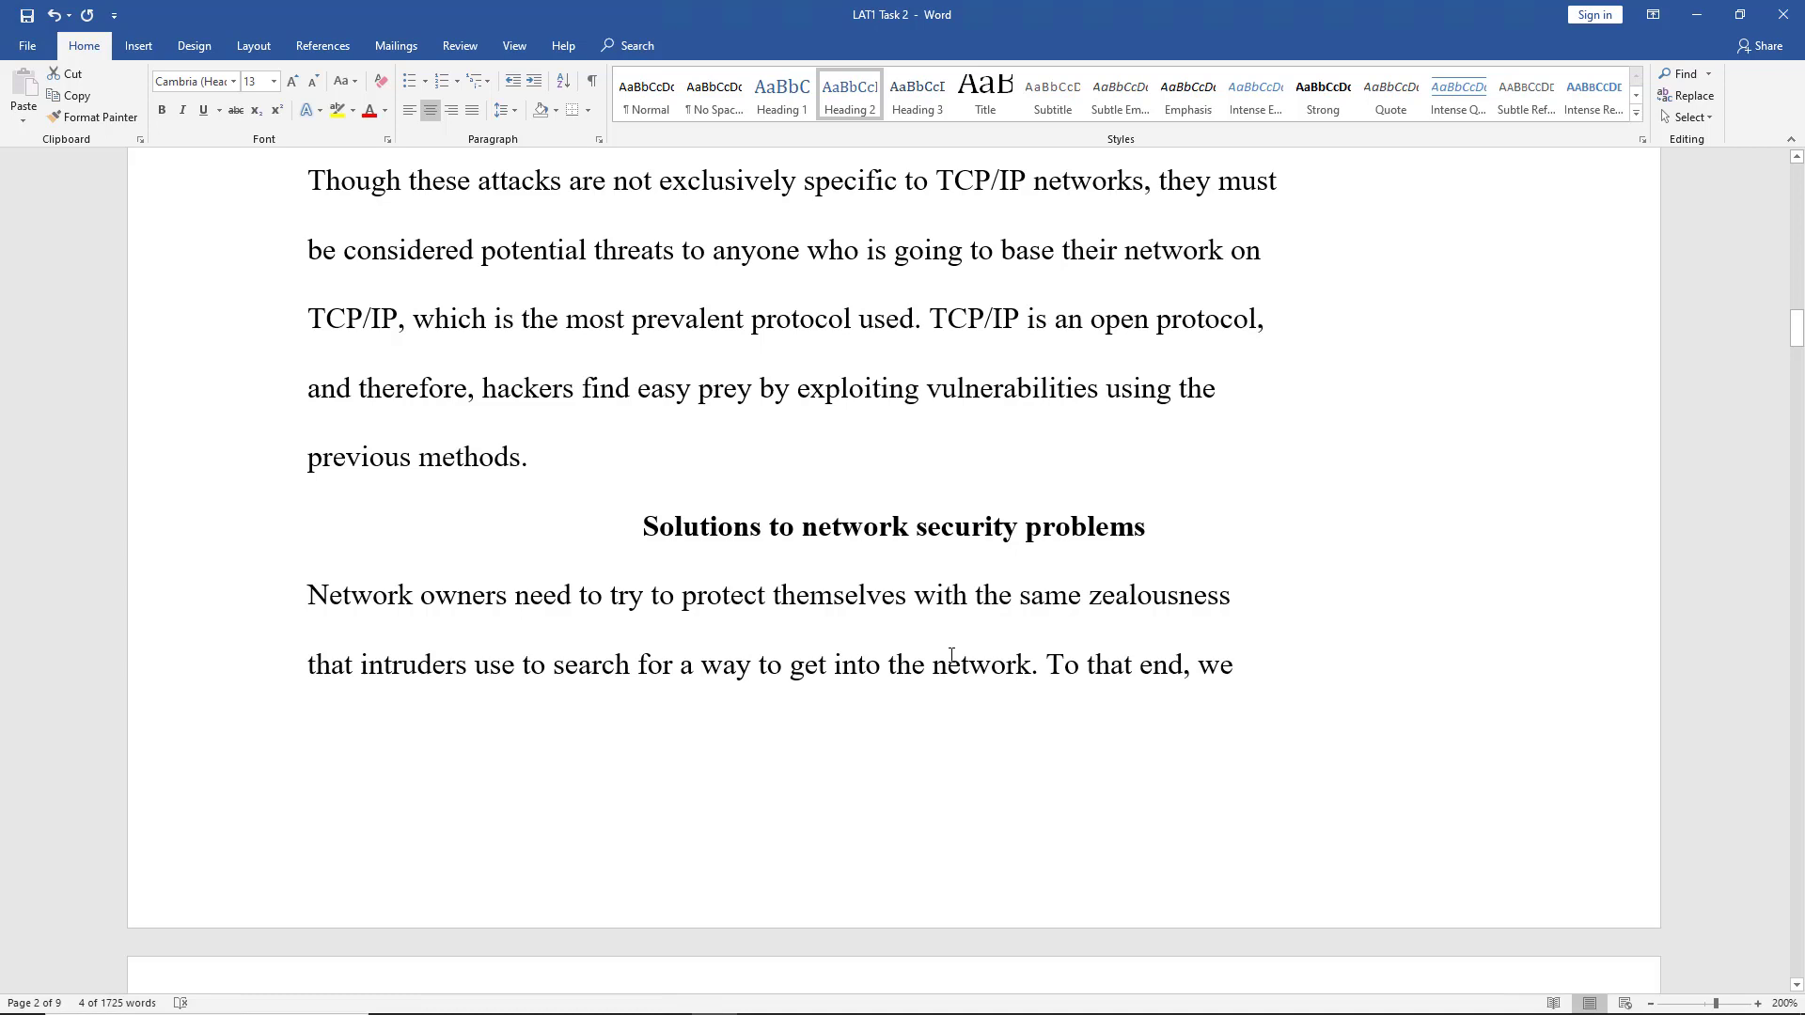
pyautogui.scroll(-15, 951, 656)
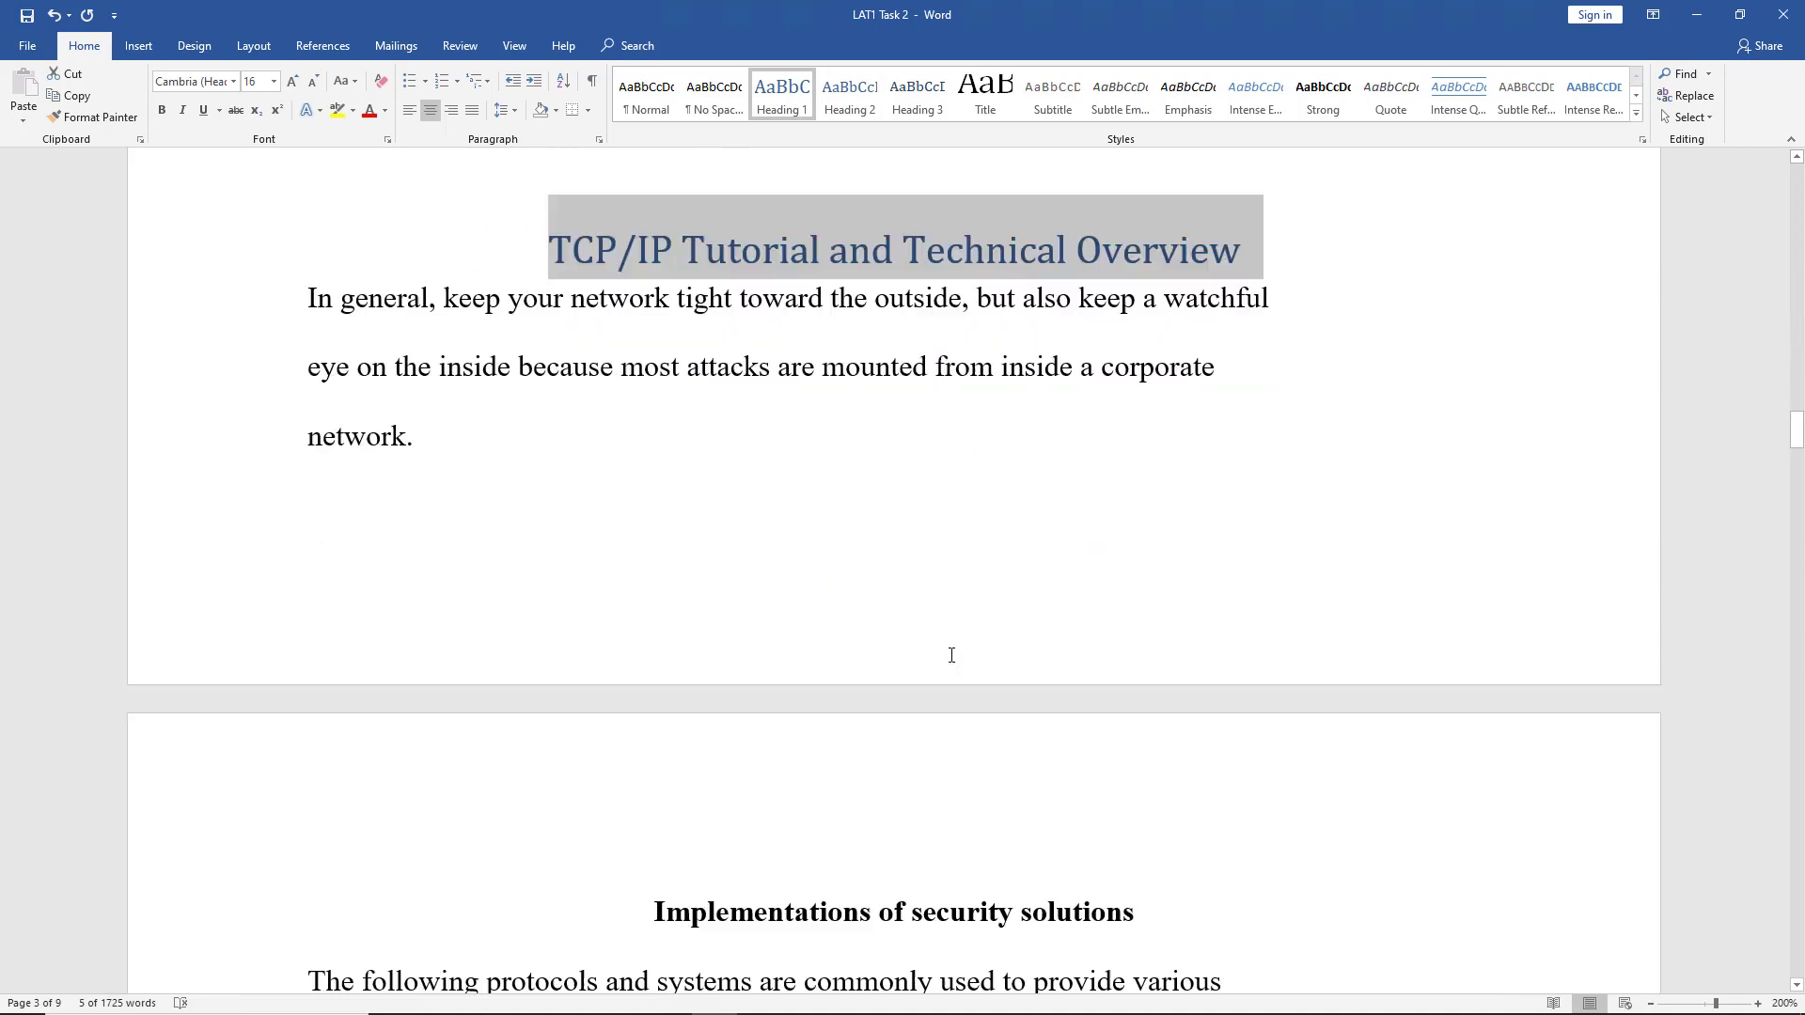
pyautogui.scroll(-2, 952, 656)
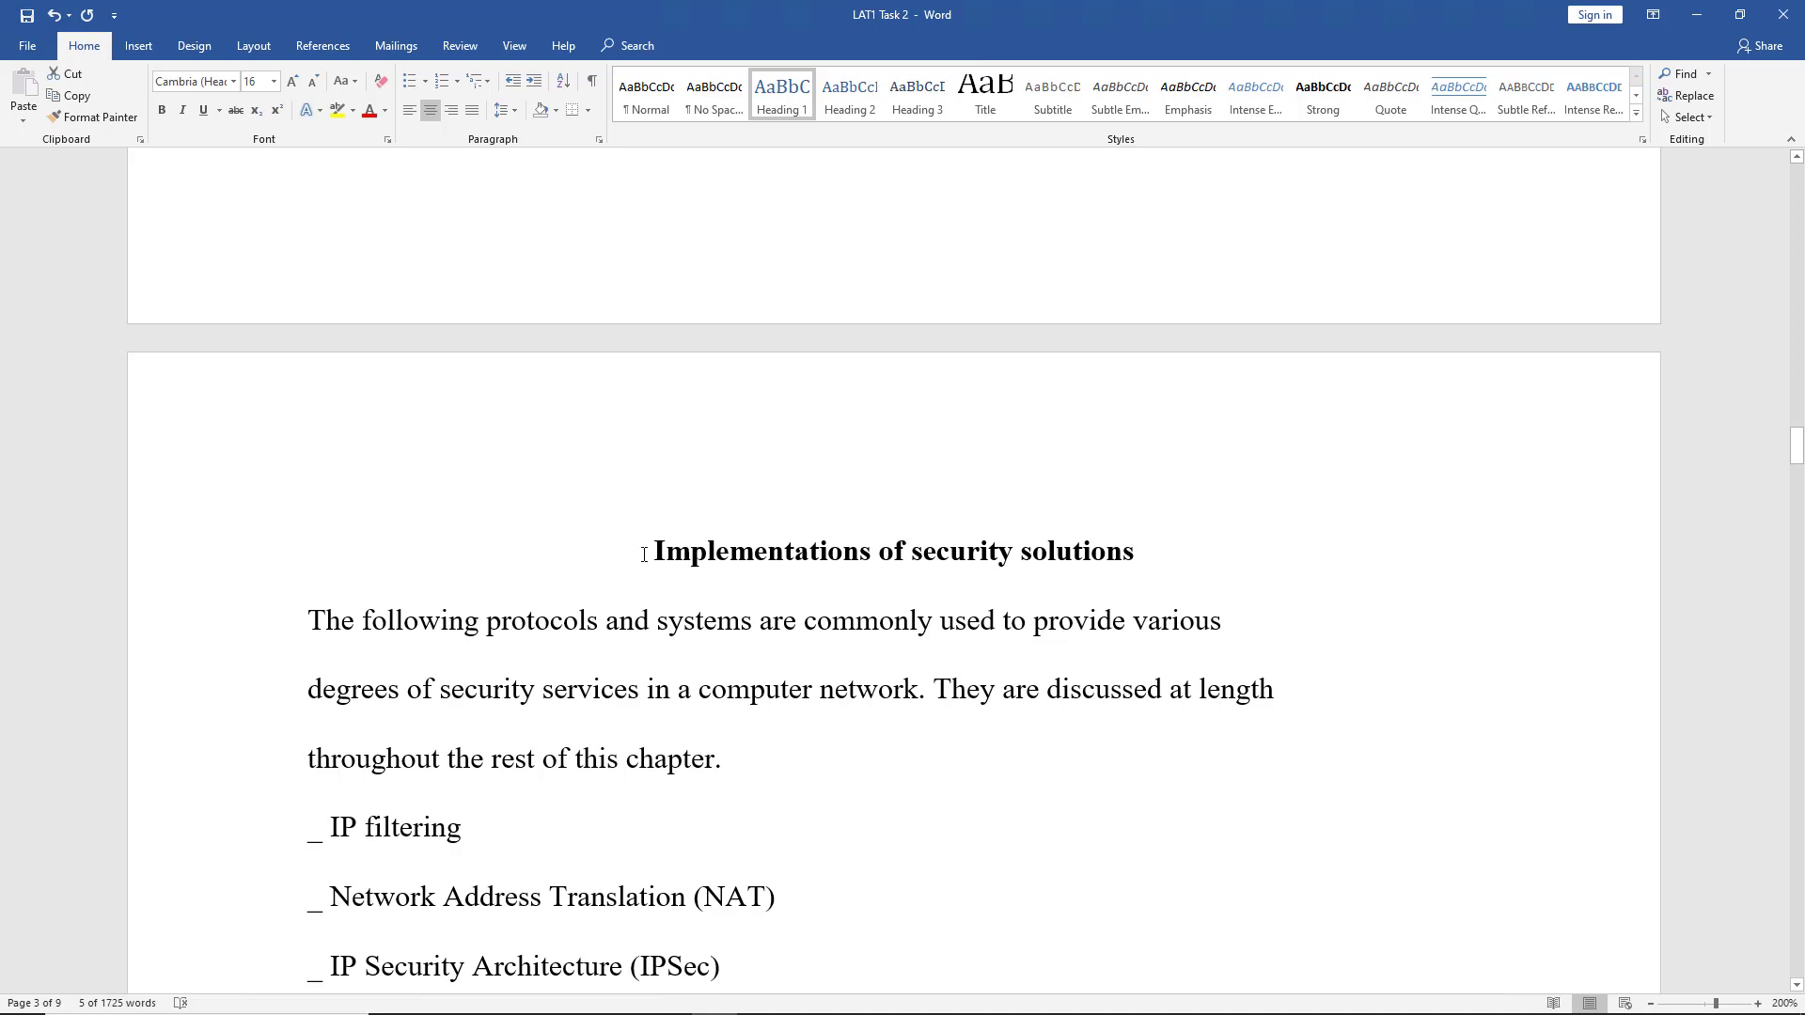
# - Make 'Implementations of security solutions' and 'Network security policy' centred Heading 1 headings
pyautogui.moveTo(646, 549); pyautogui.dragTo(1153, 548)
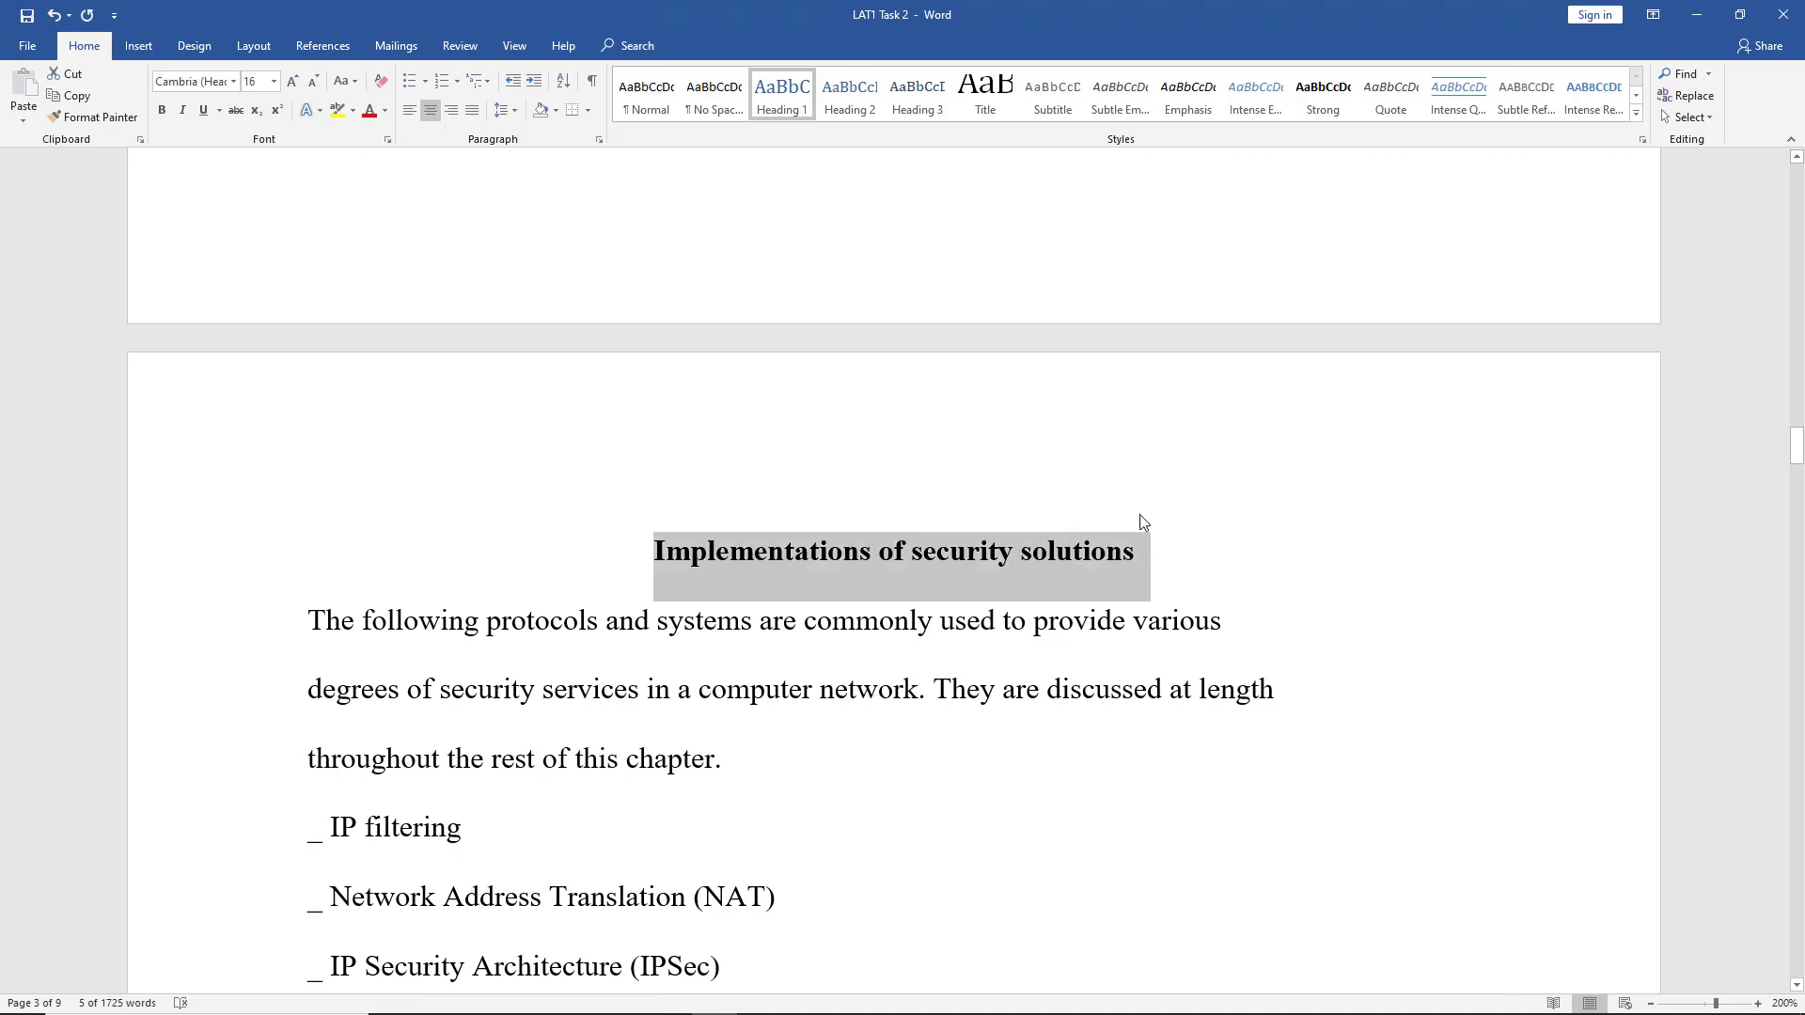
pyautogui.click(788, 105)
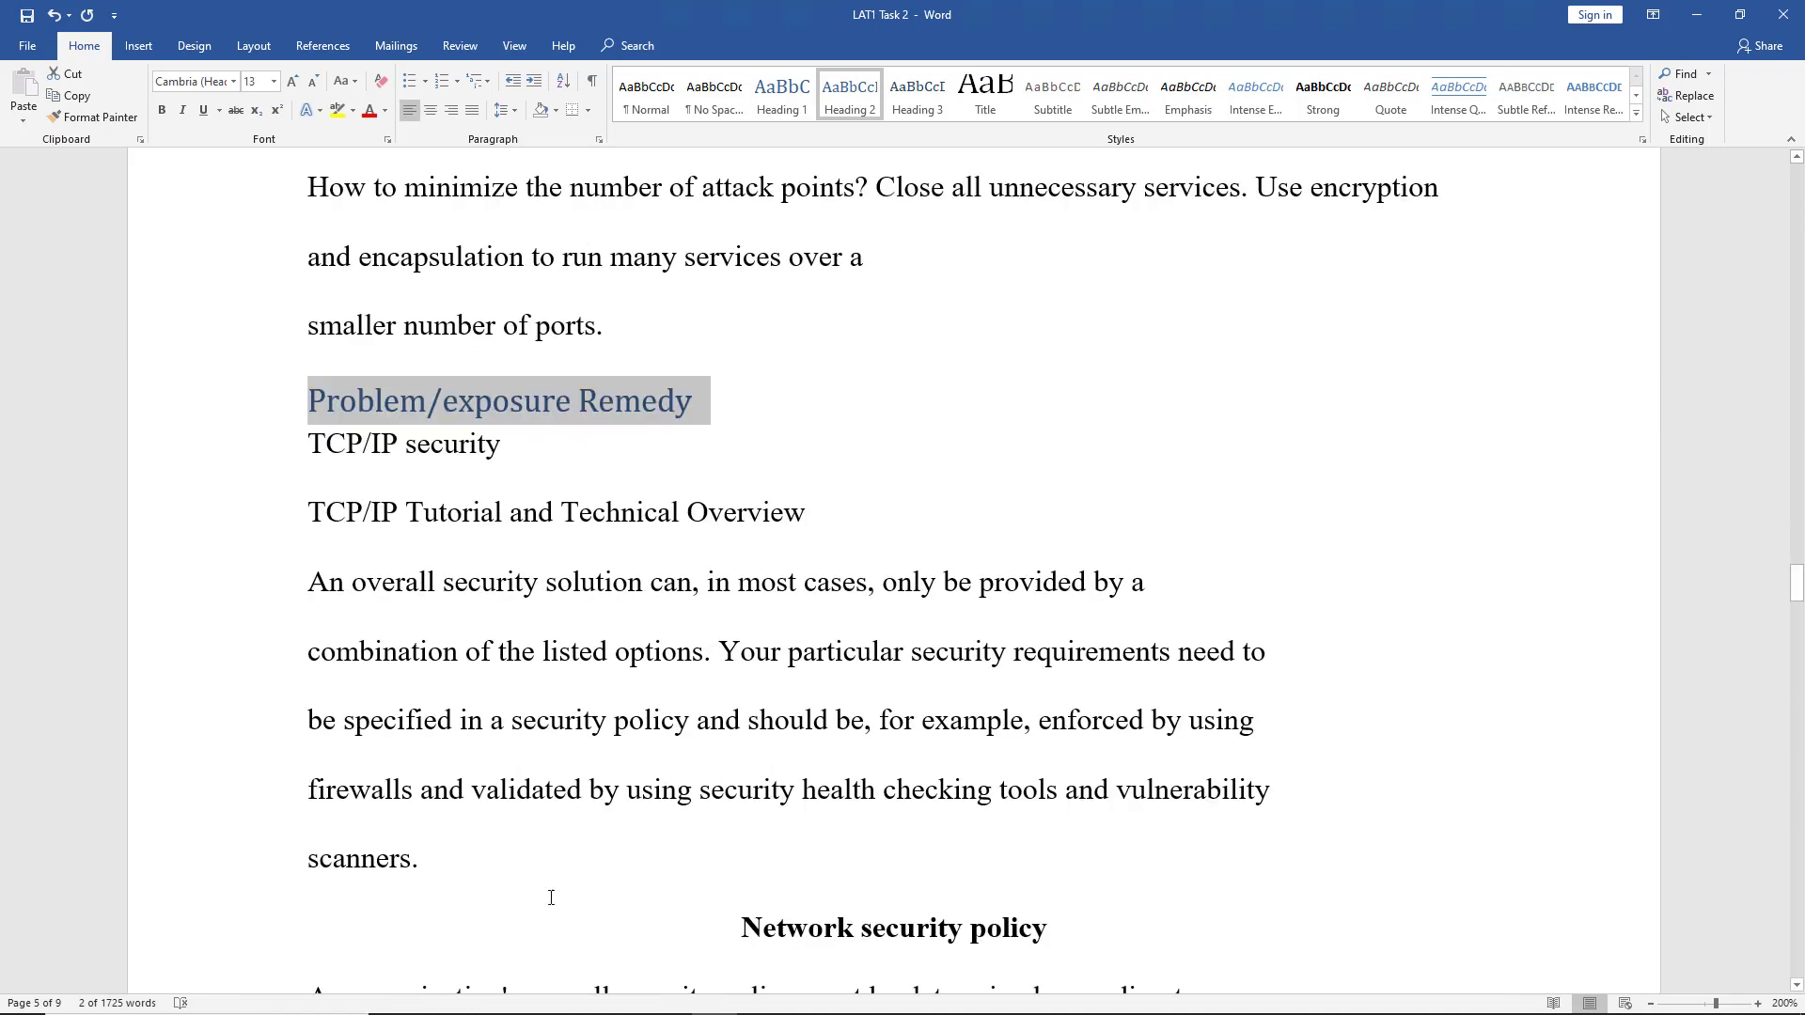
pyautogui.click(431, 110)
pyautogui.scroll(-5, 1046, 818)
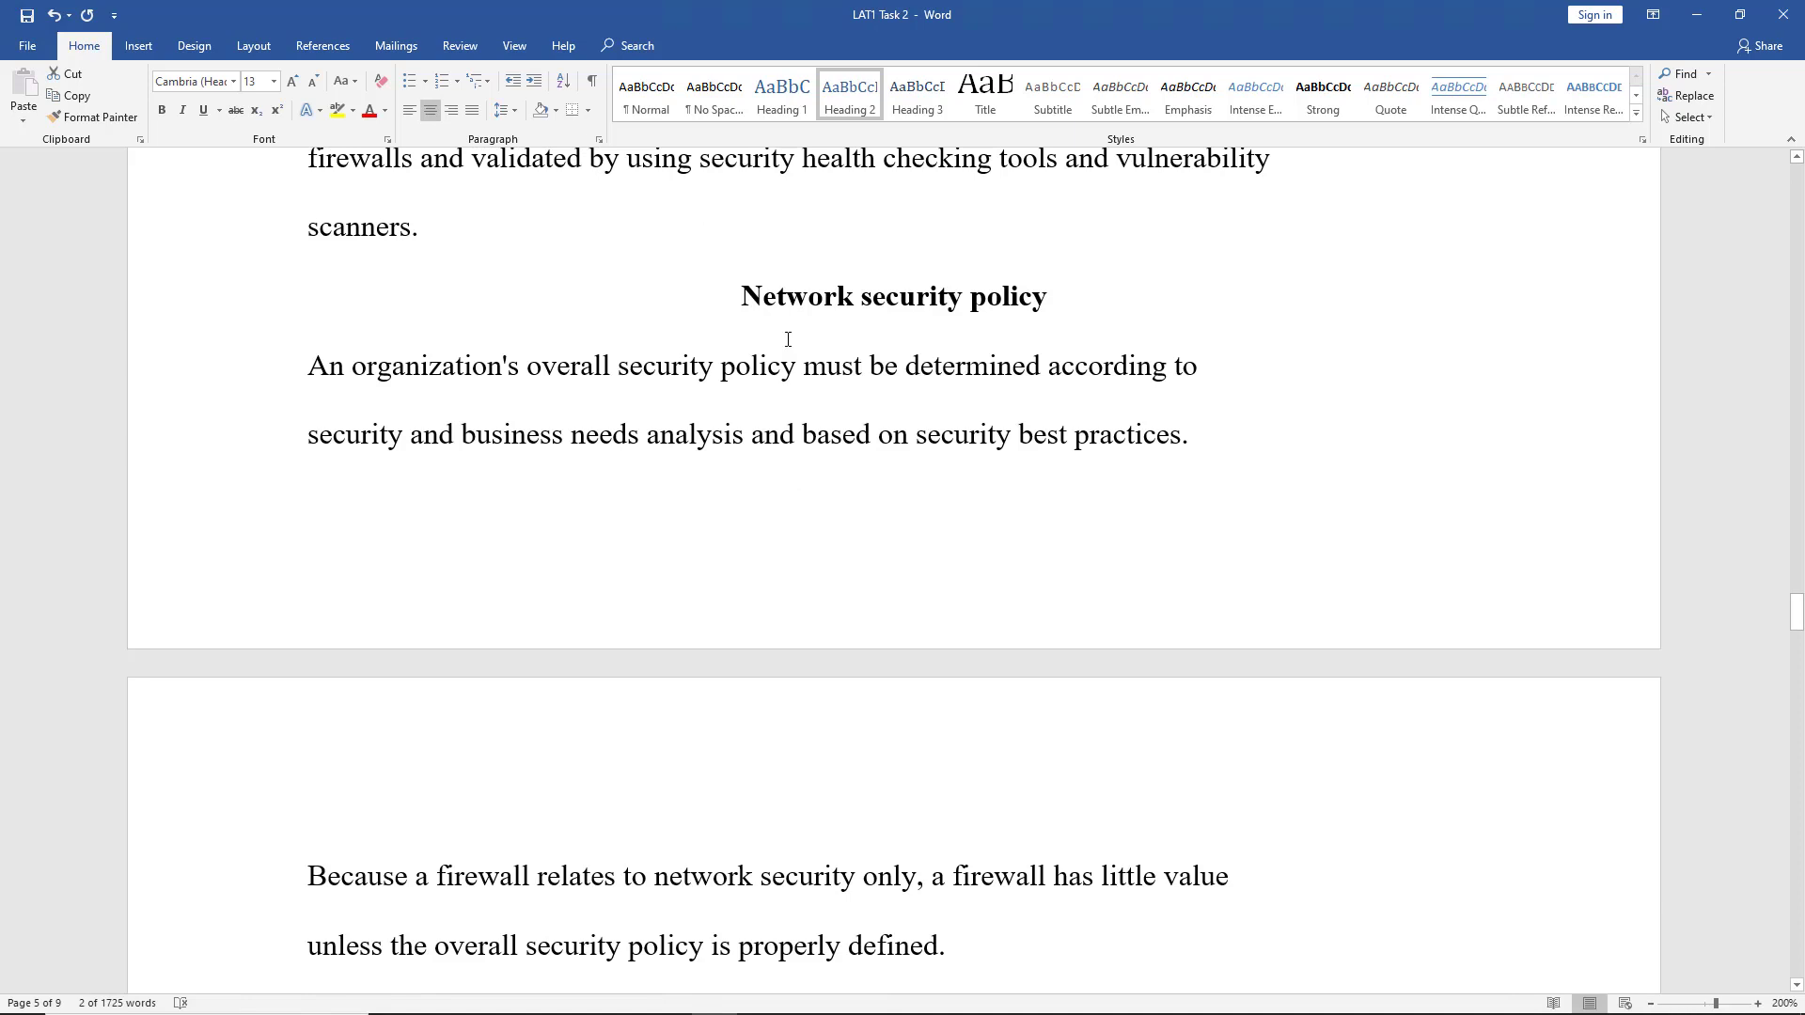
pyautogui.moveTo(743, 310); pyautogui.dragTo(1077, 307)
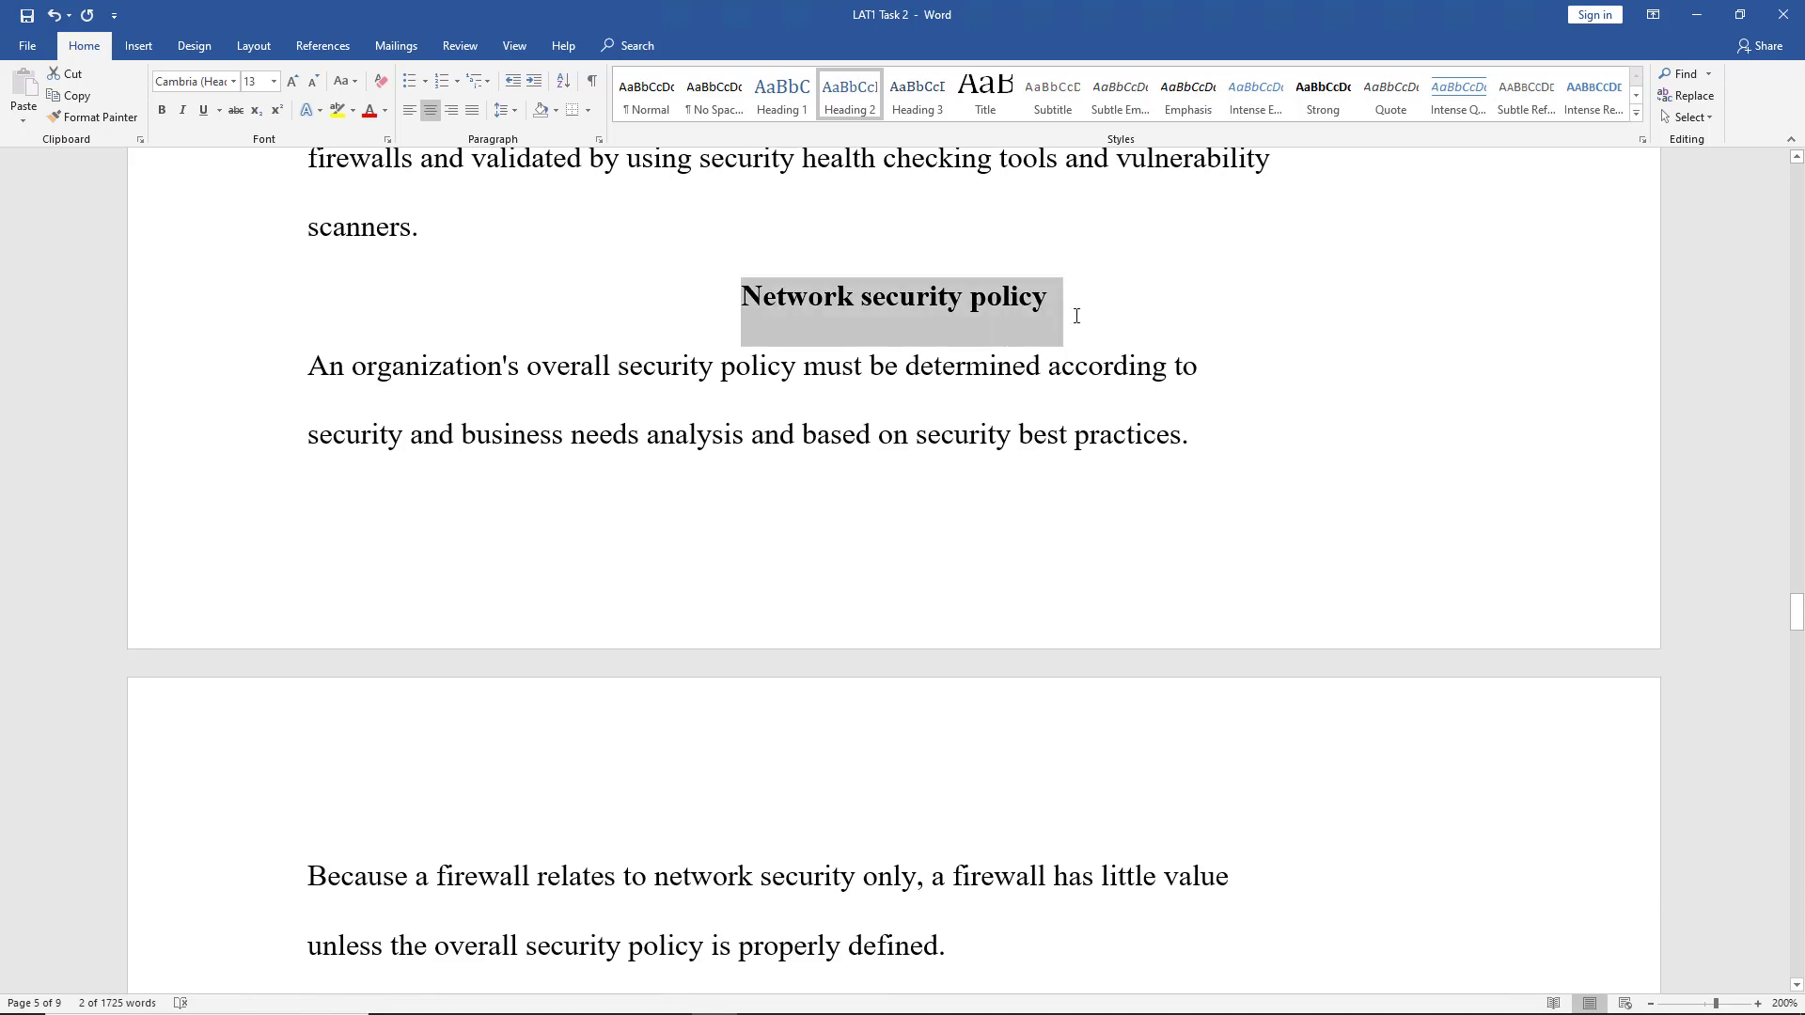
pyautogui.click(771, 105)
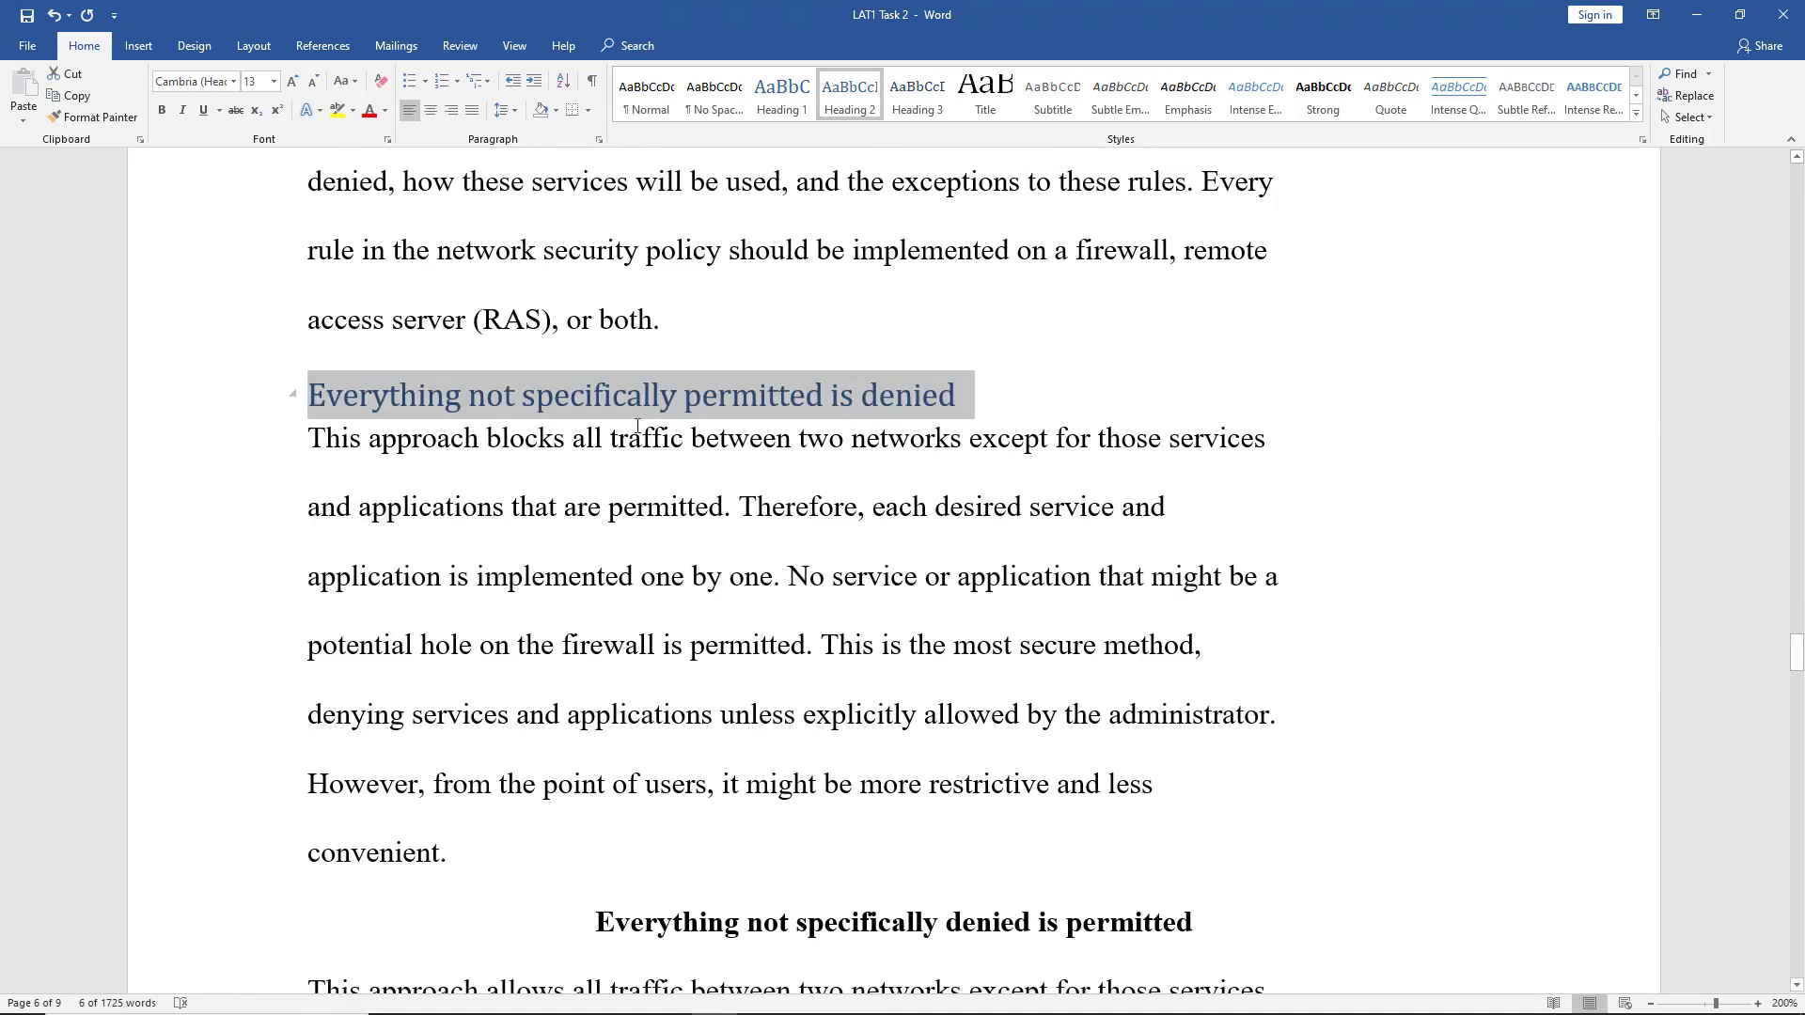
pyautogui.click(431, 111)
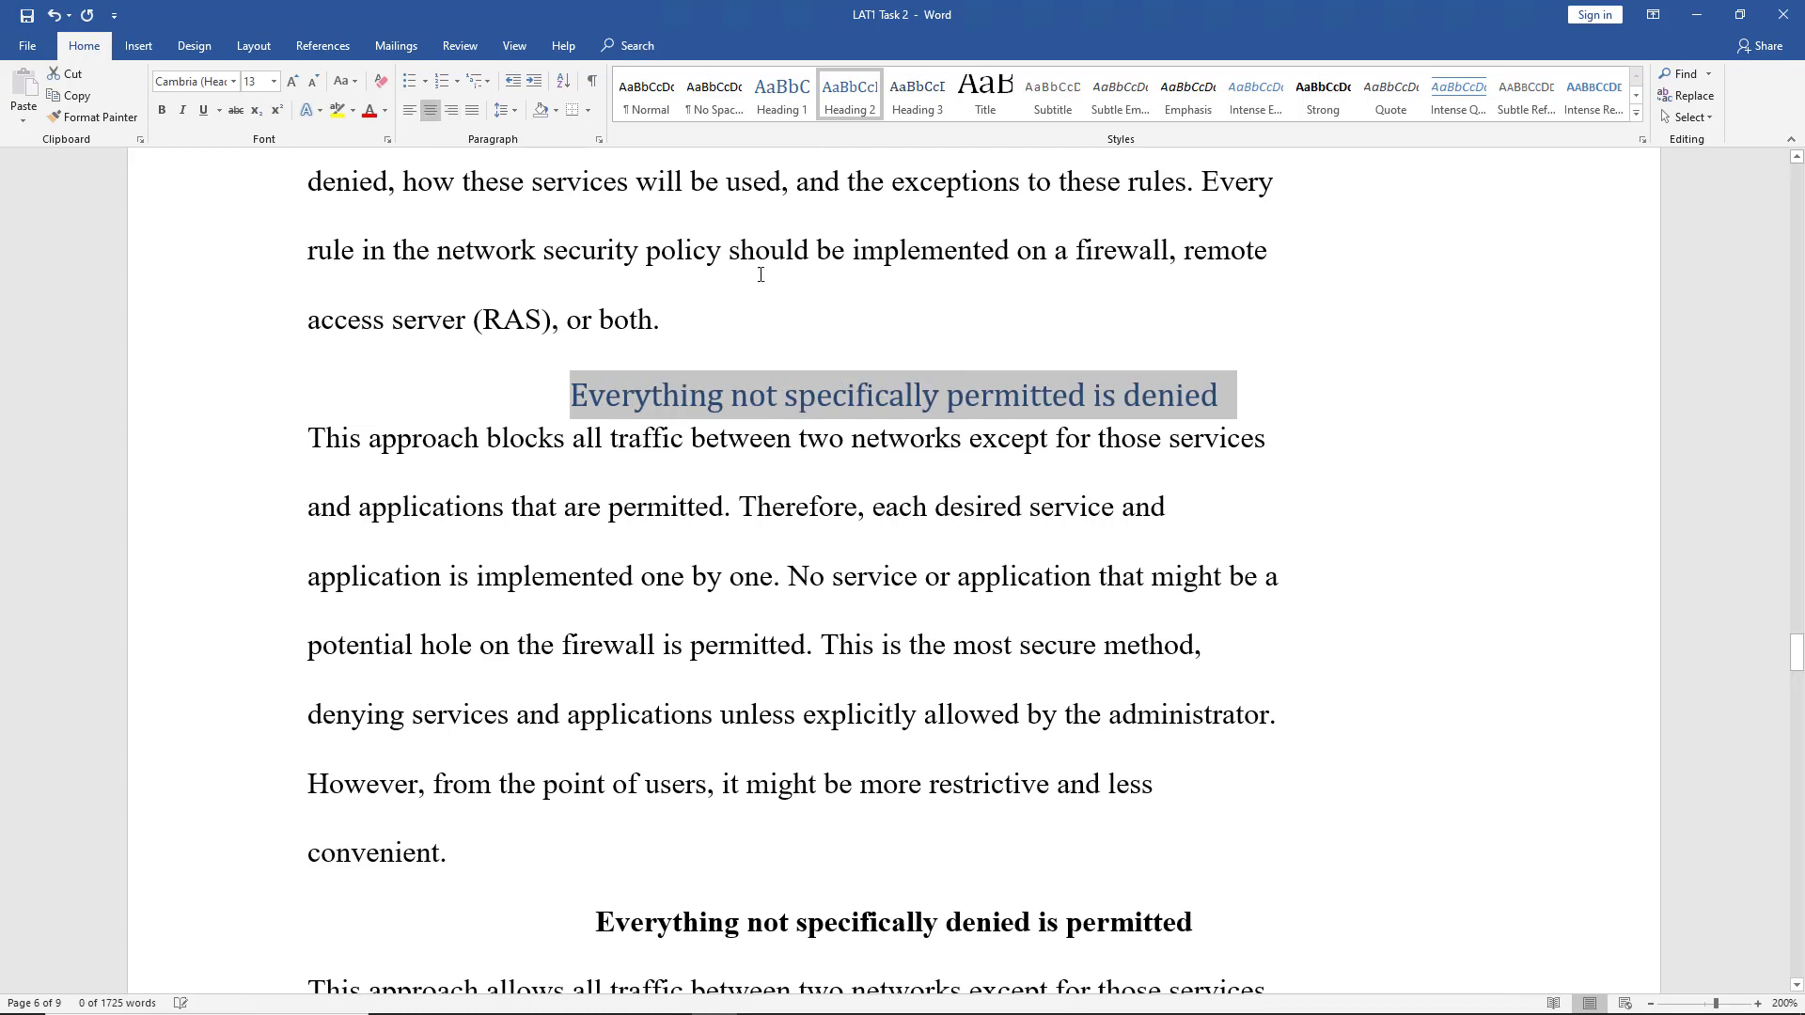
pyautogui.scroll(-2, 921, 676)
# - Make 'Everything not specifically denied is permitted' and 'TCP/IP Security' centred Heading 3 headings
pyautogui.moveTo(596, 652); pyautogui.dragTo(1239, 653)
pyautogui.click(900, 115)
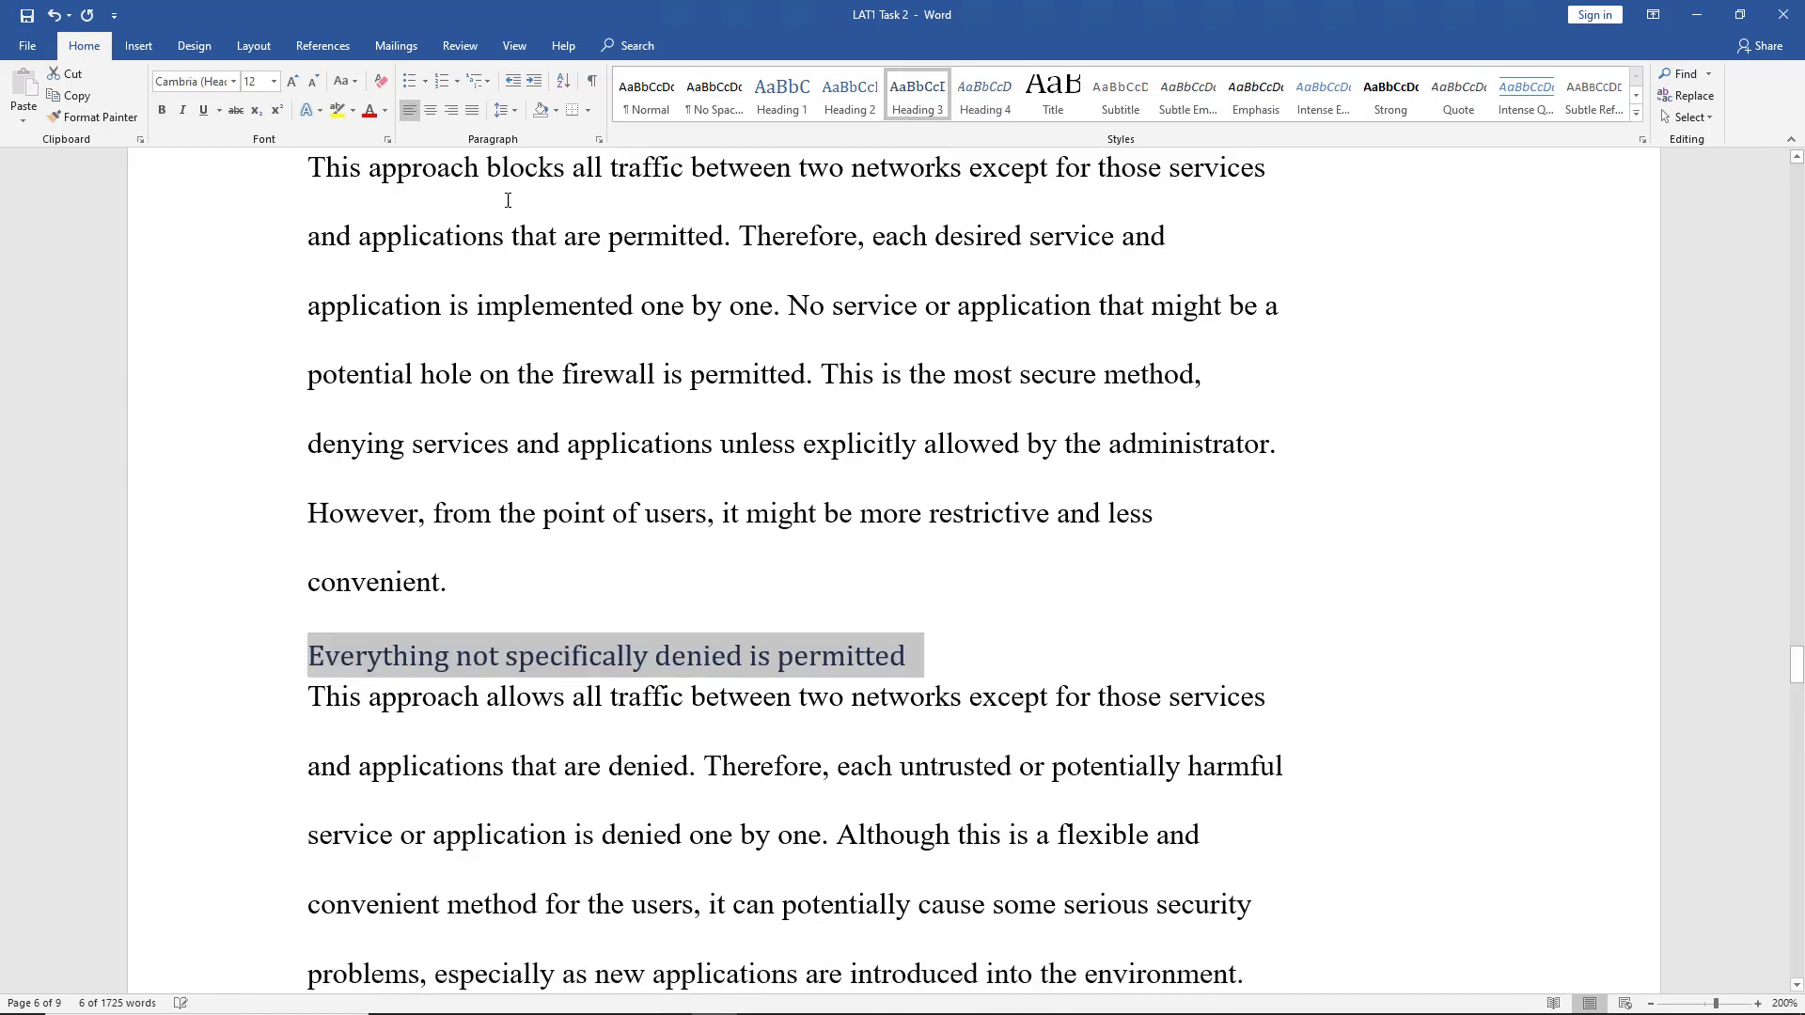
pyautogui.click(430, 110)
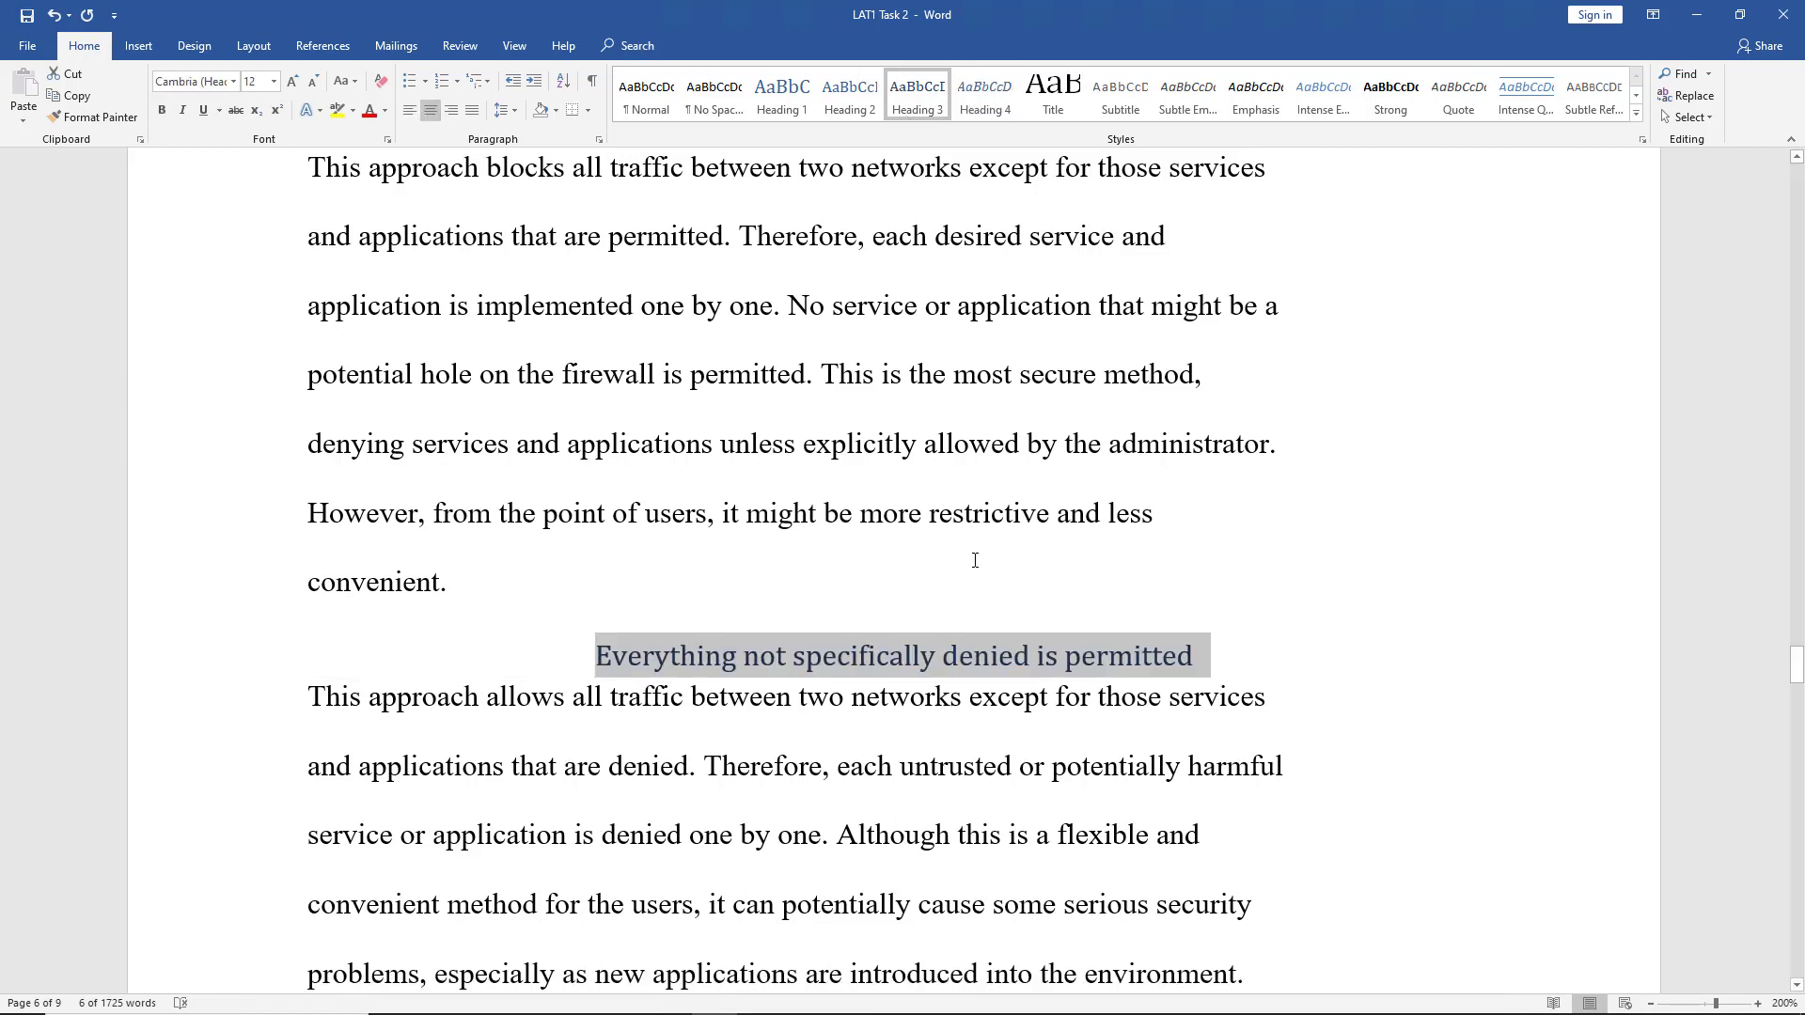
pyautogui.scroll(-5, 975, 560)
pyautogui.tripleClick(899, 408)
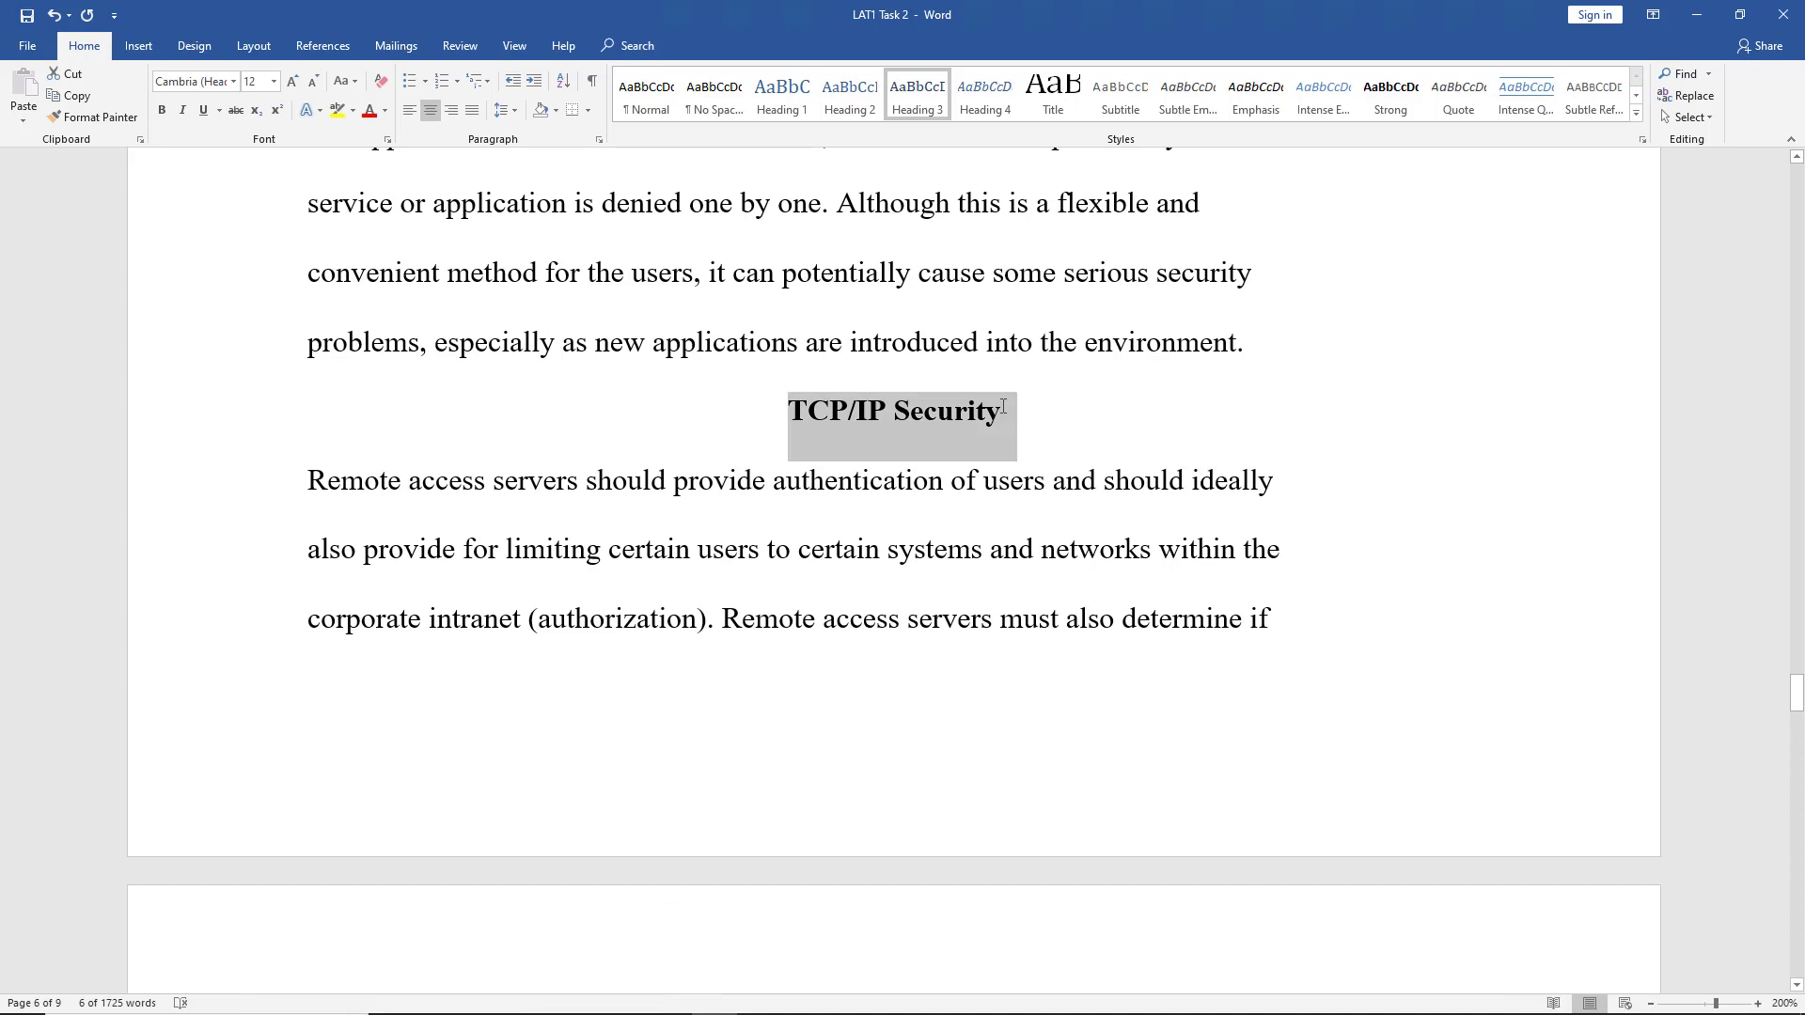
pyautogui.click(910, 97)
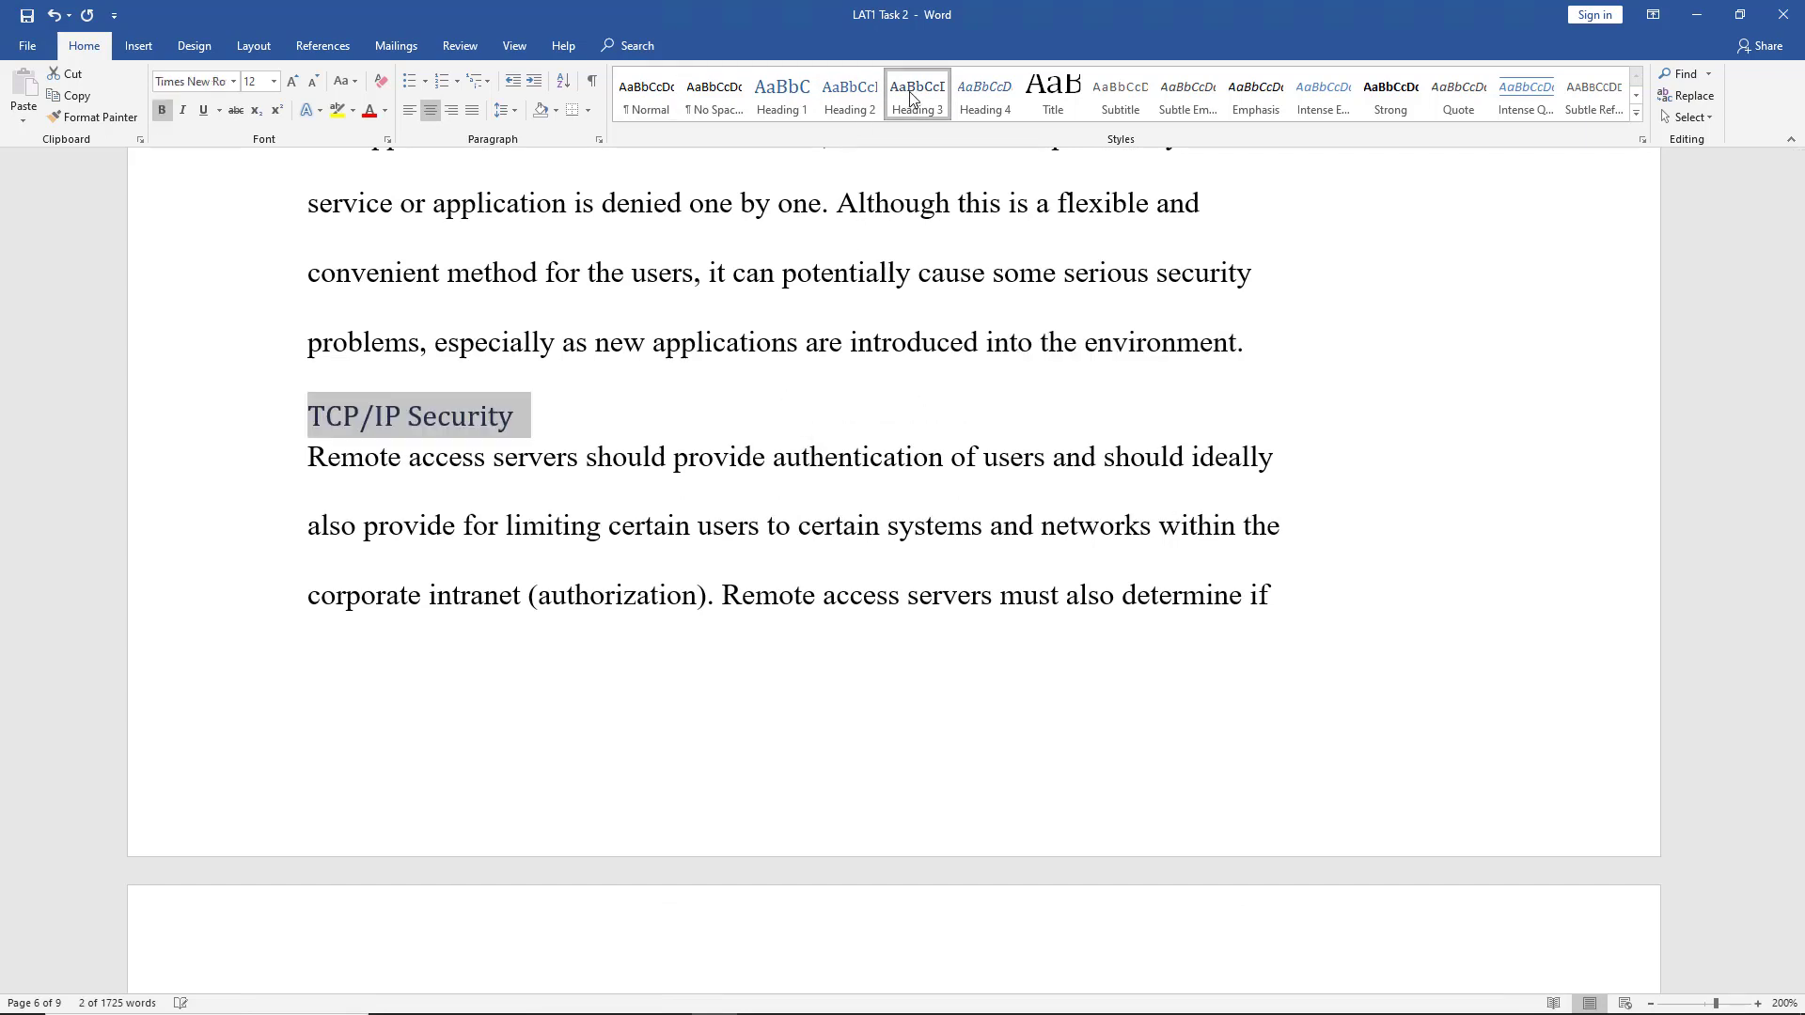
pyautogui.click(430, 111)
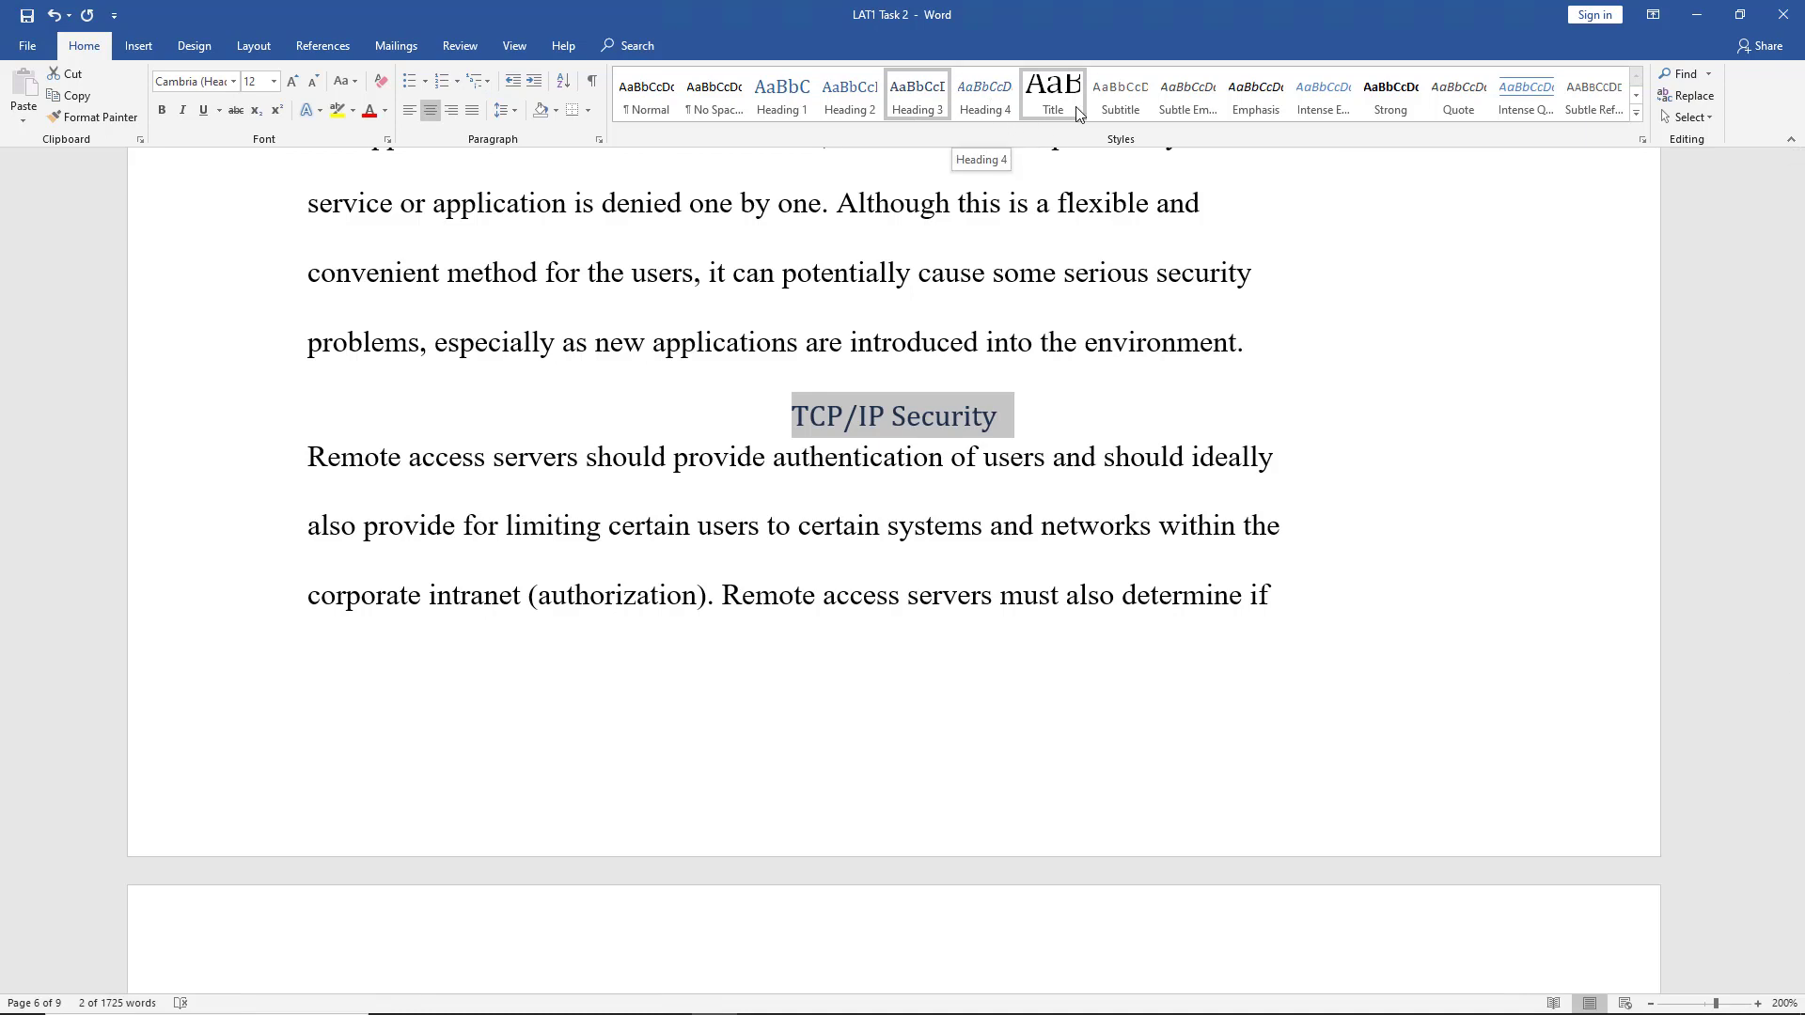
# - Make 'Part A. Synthesis of article' a centred Heading 3, then return to the document top
pyautogui.scroll(-4, 1038, 420)
pyautogui.scroll(-4, 1038, 419)
pyautogui.moveTo(663, 567); pyautogui.dragTo(311, 566)
pyautogui.click(918, 97)
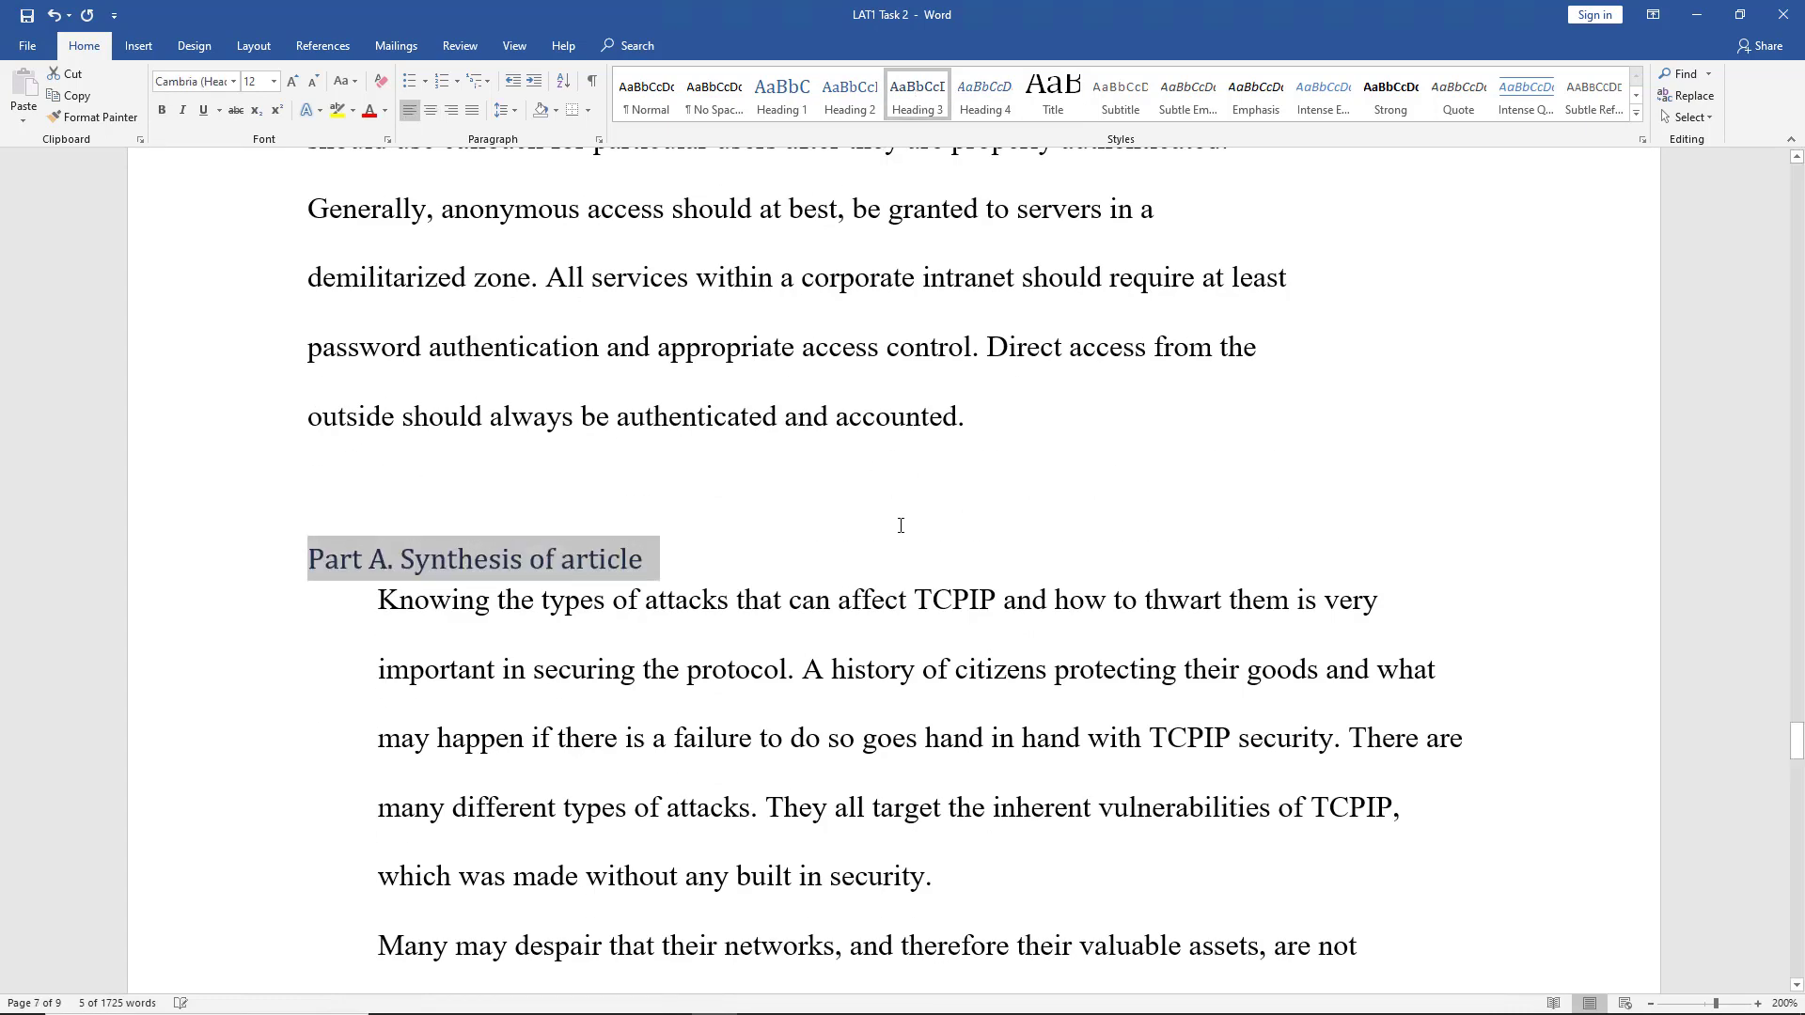
pyautogui.click(430, 114)
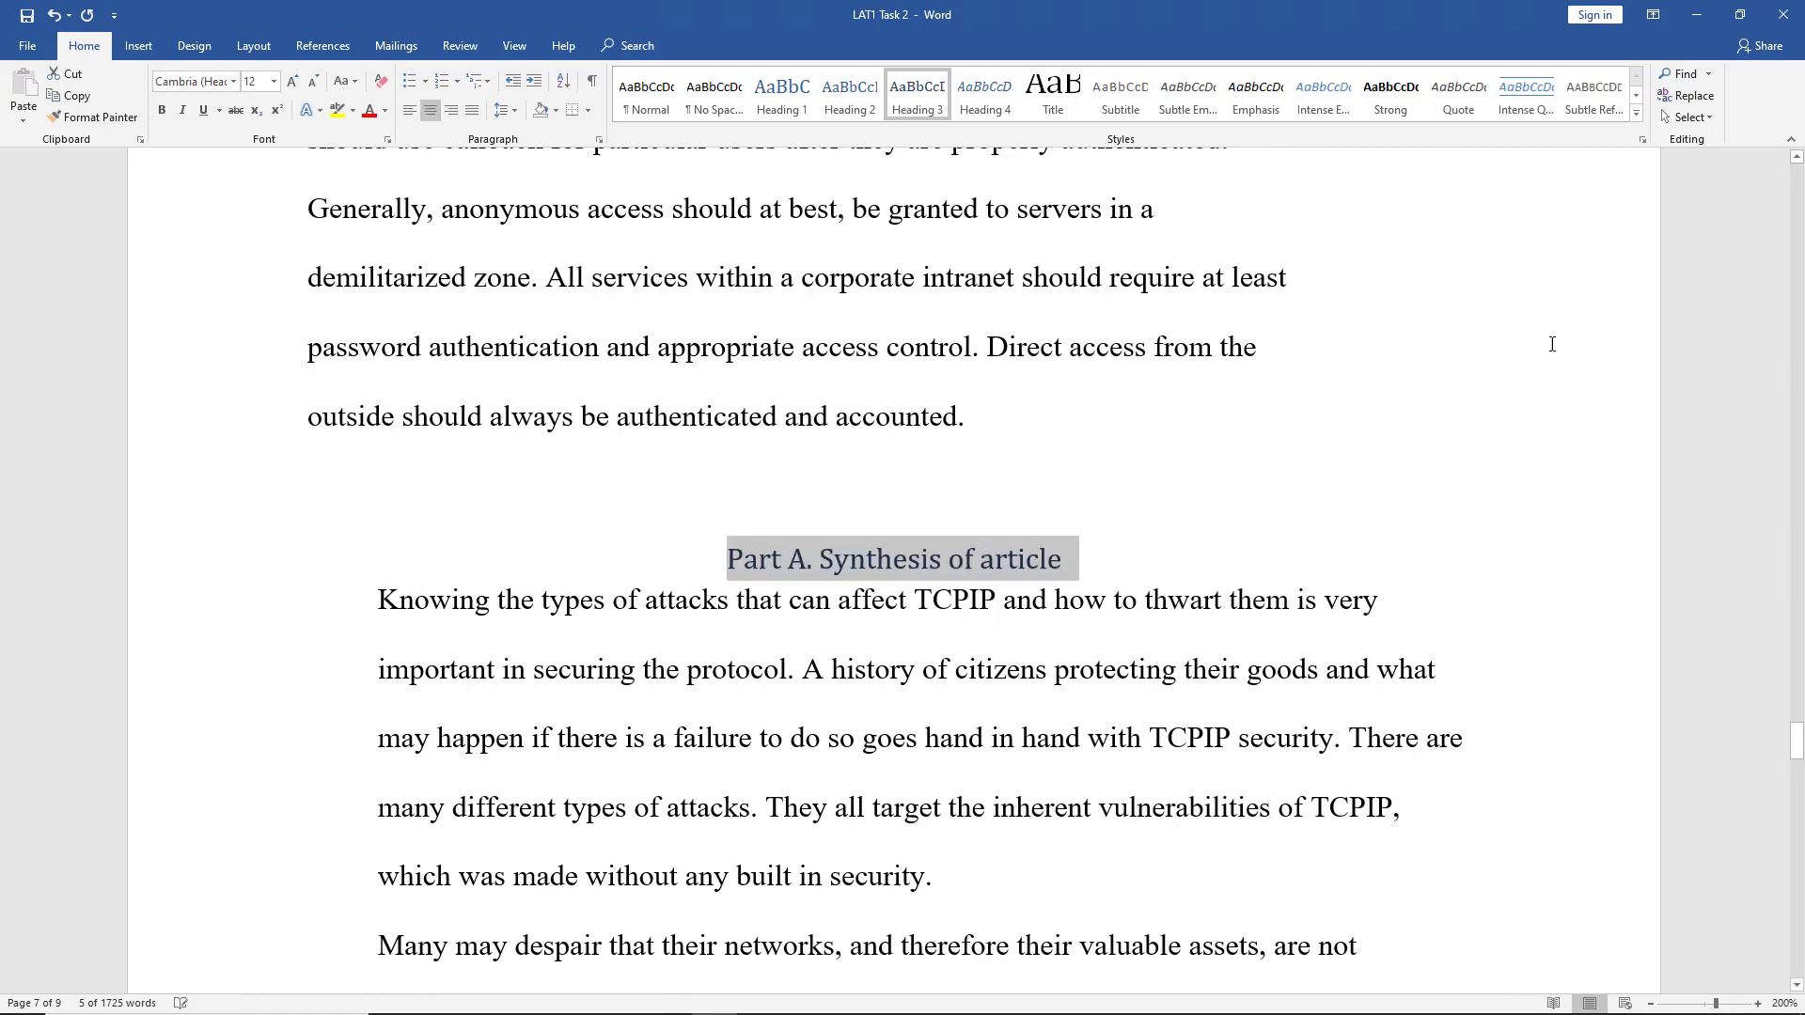
pyautogui.click(1798, 178)
pyautogui.click(1798, 179)
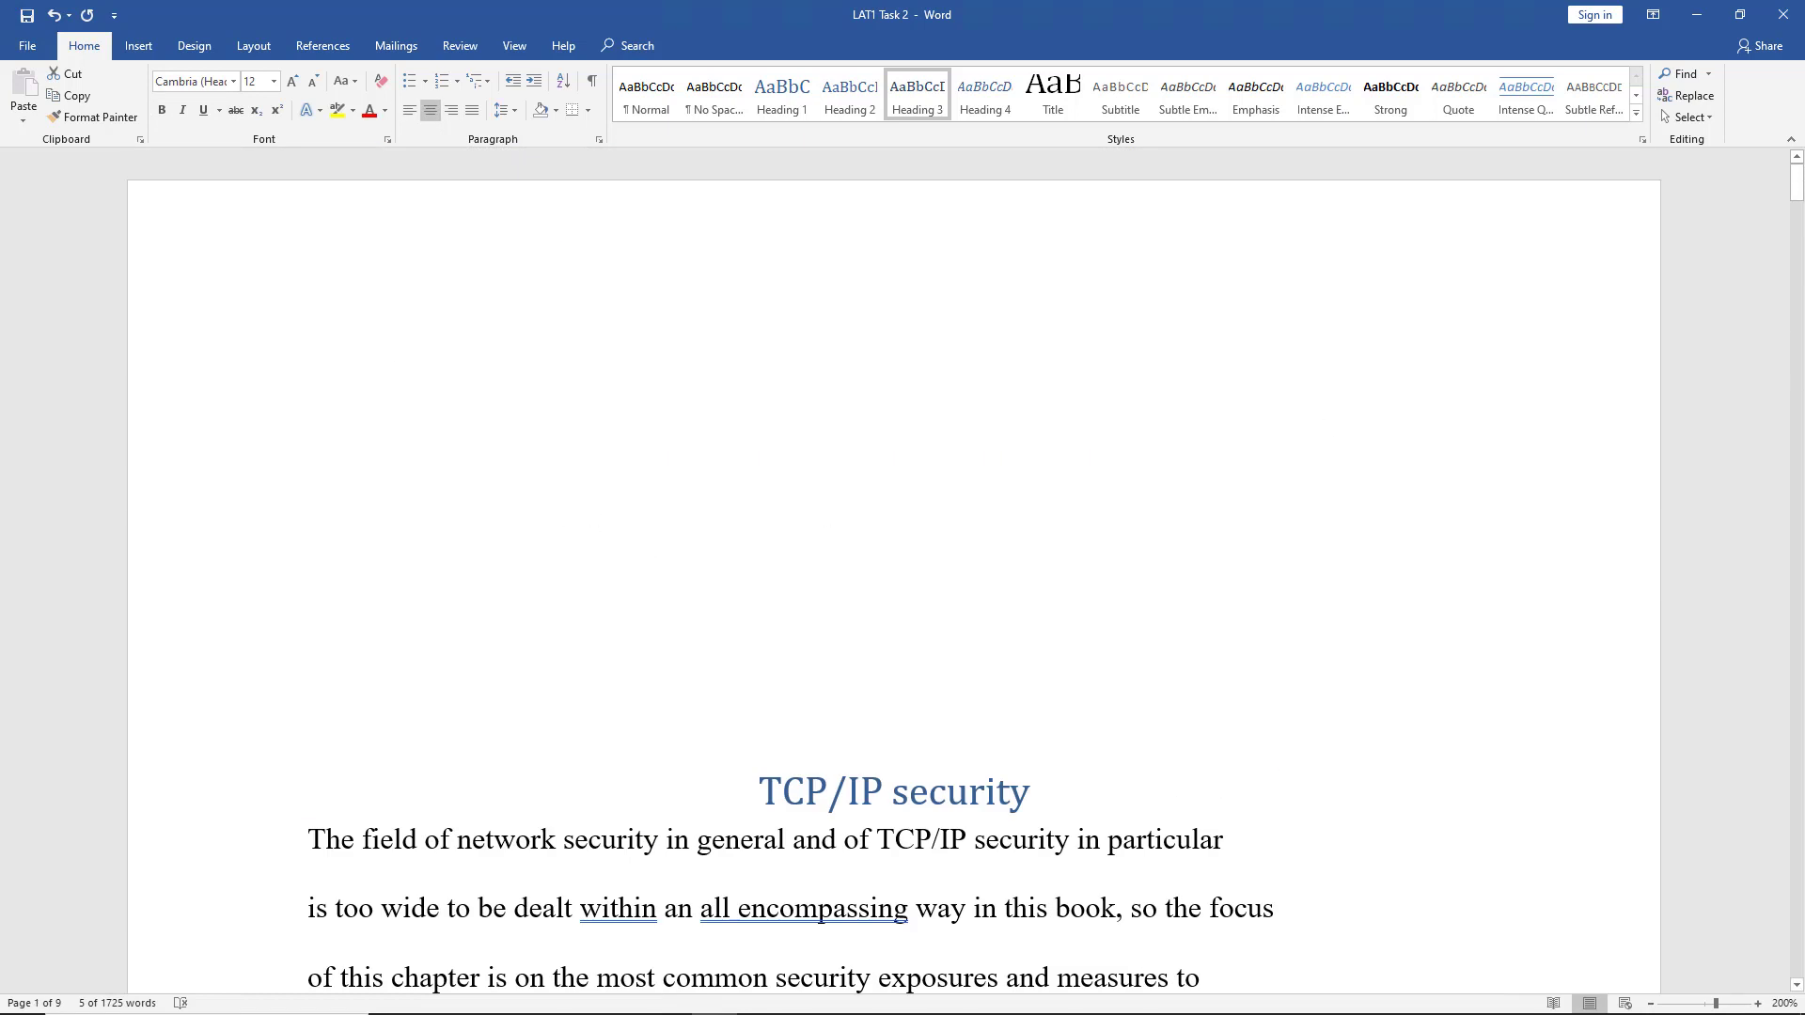
# - Insert the Automatic Table 1 contents on the first empty line of page 1
pyautogui.click(558, 514)
pyautogui.press('Up')
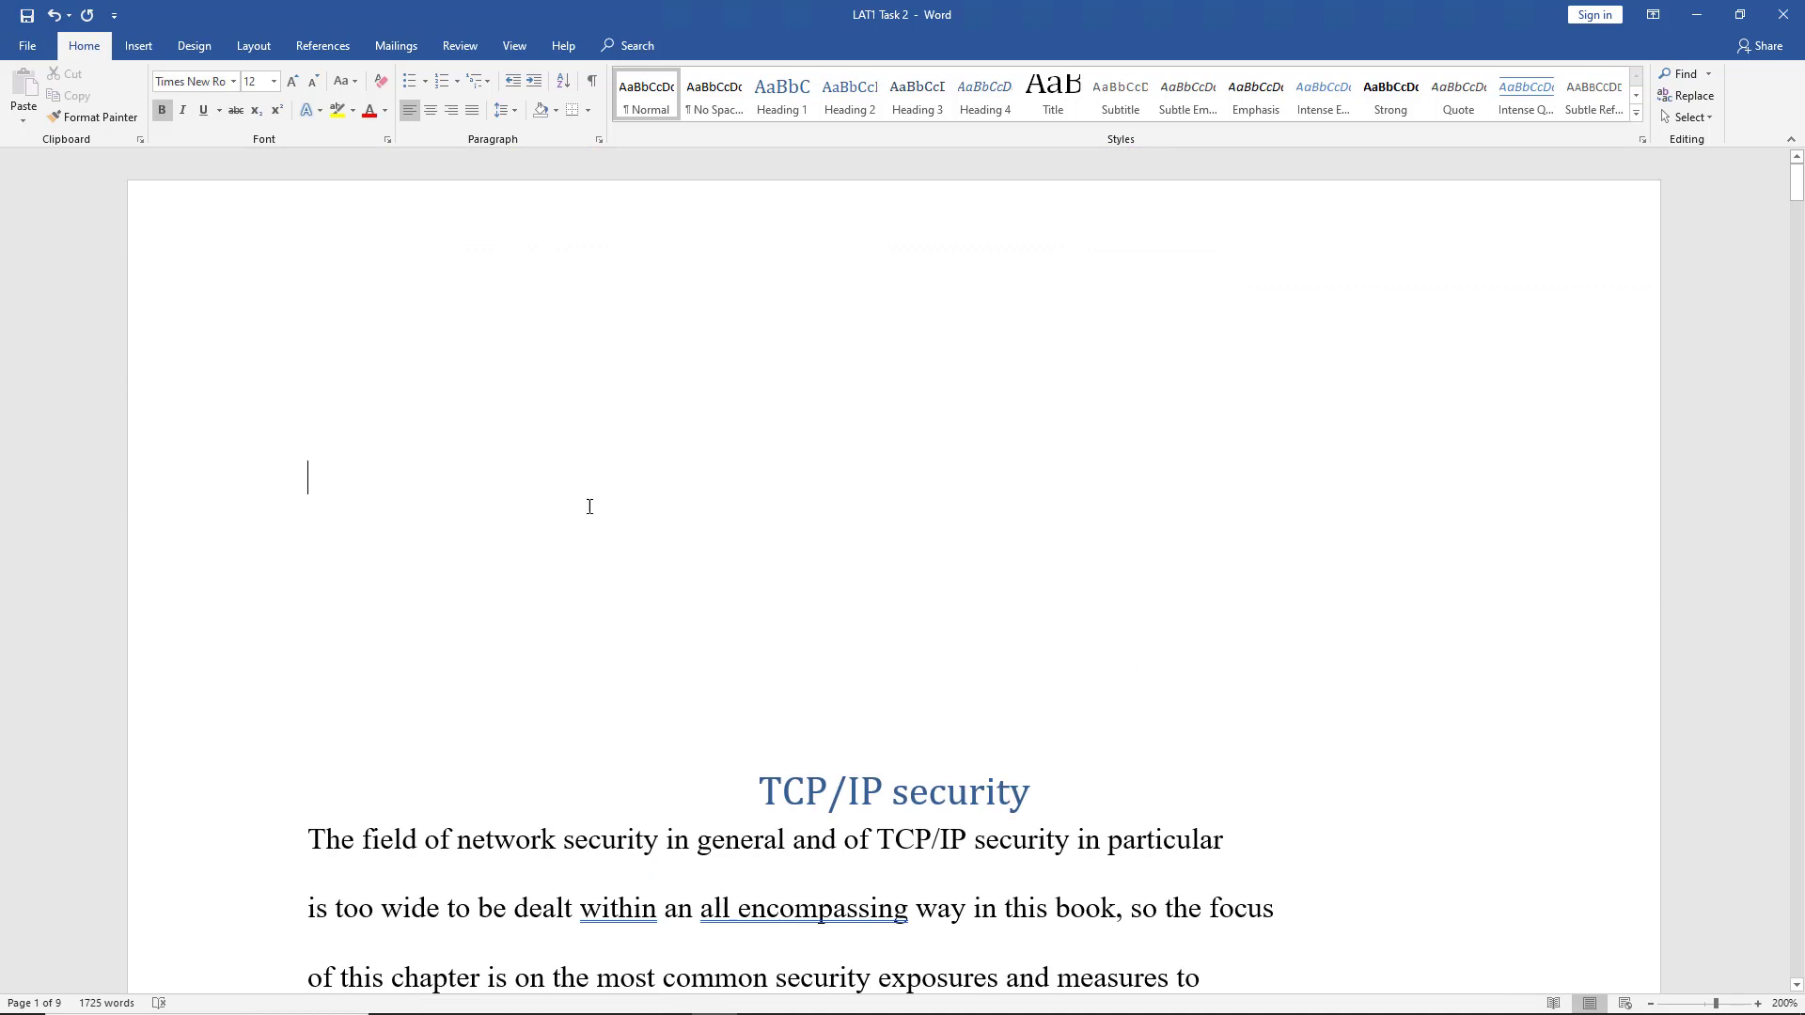
pyautogui.click(317, 46)
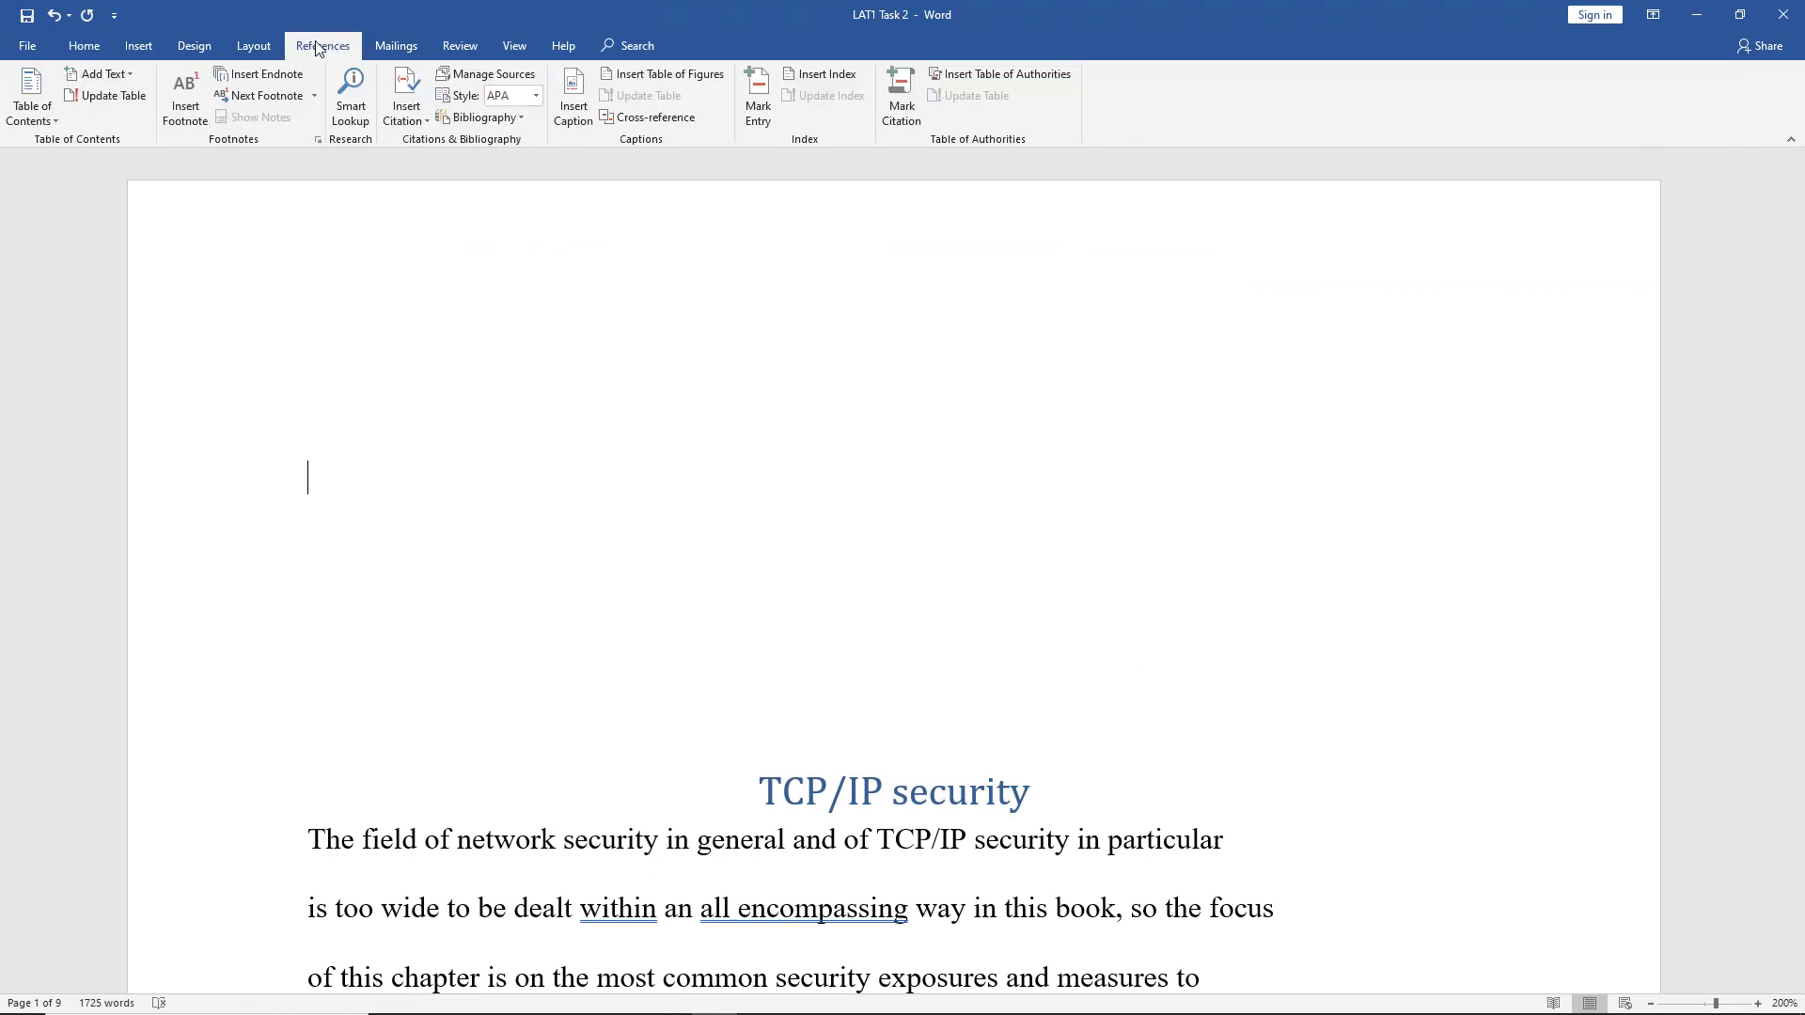
pyautogui.click(46, 120)
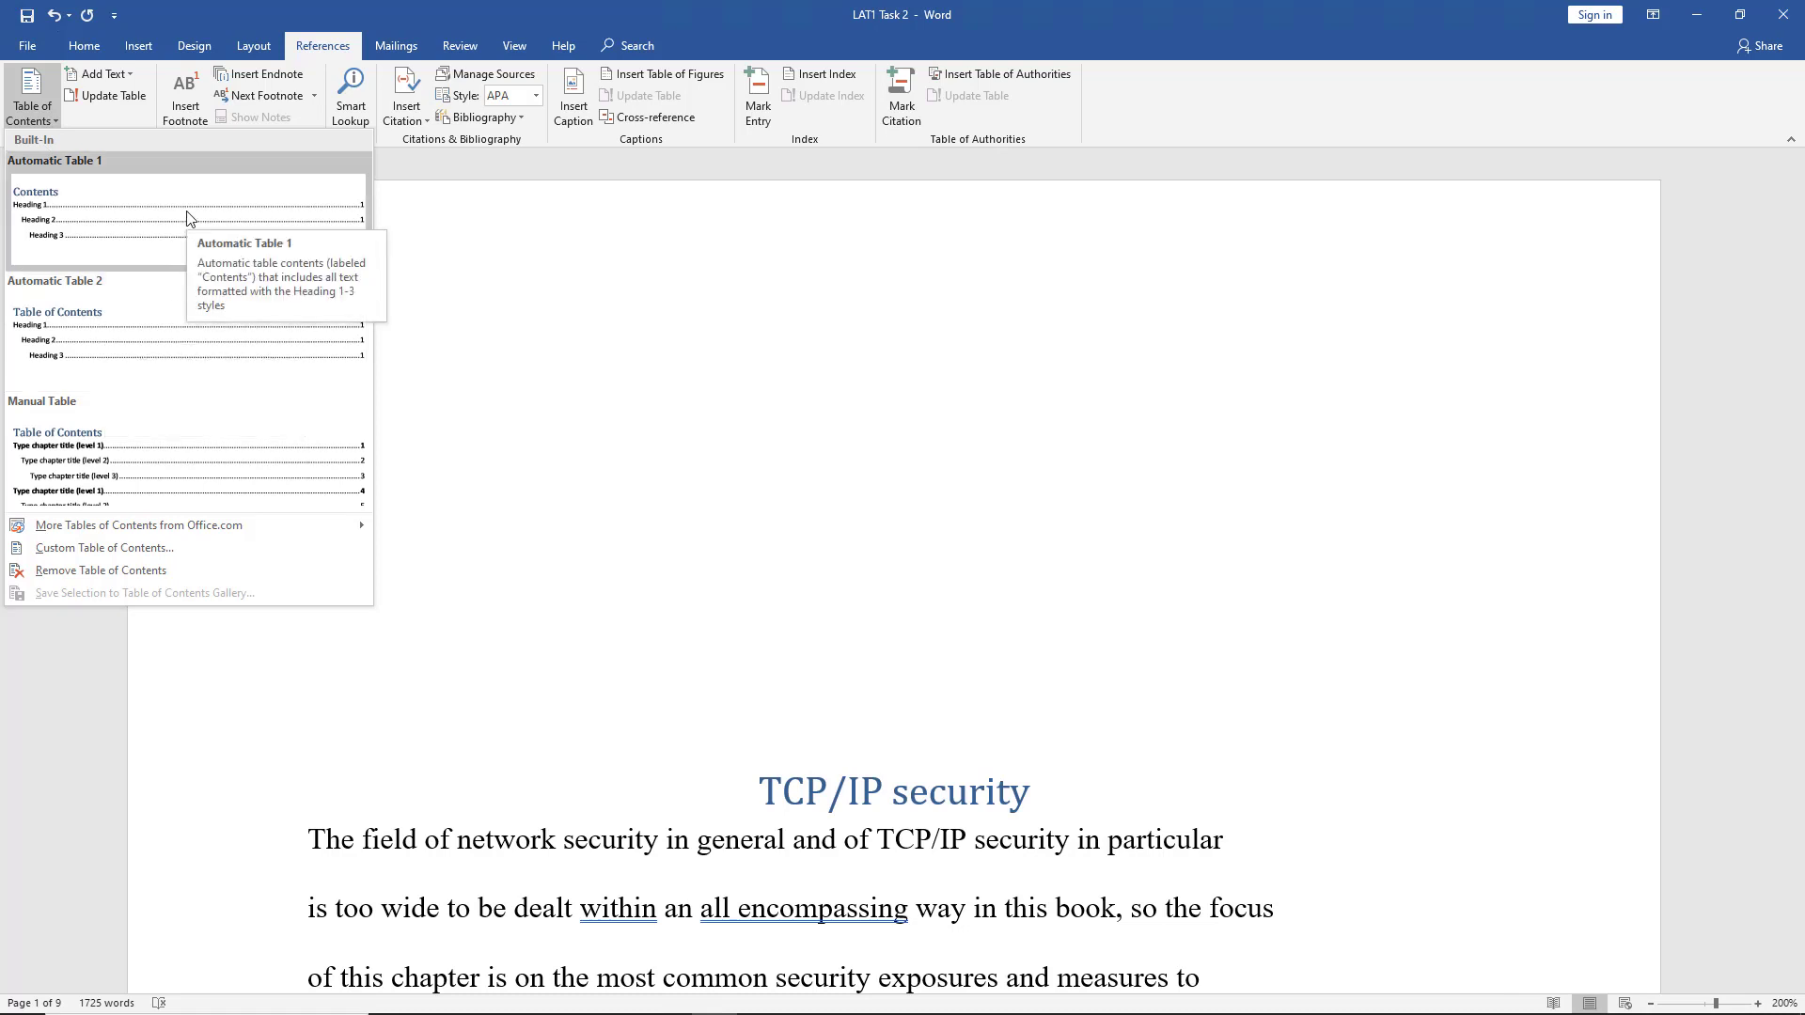
pyautogui.press('Escape')
# - Check the new contents entries, then scroll down to the Security exposures and solutions page
pyautogui.scroll(-3, 181, 221)
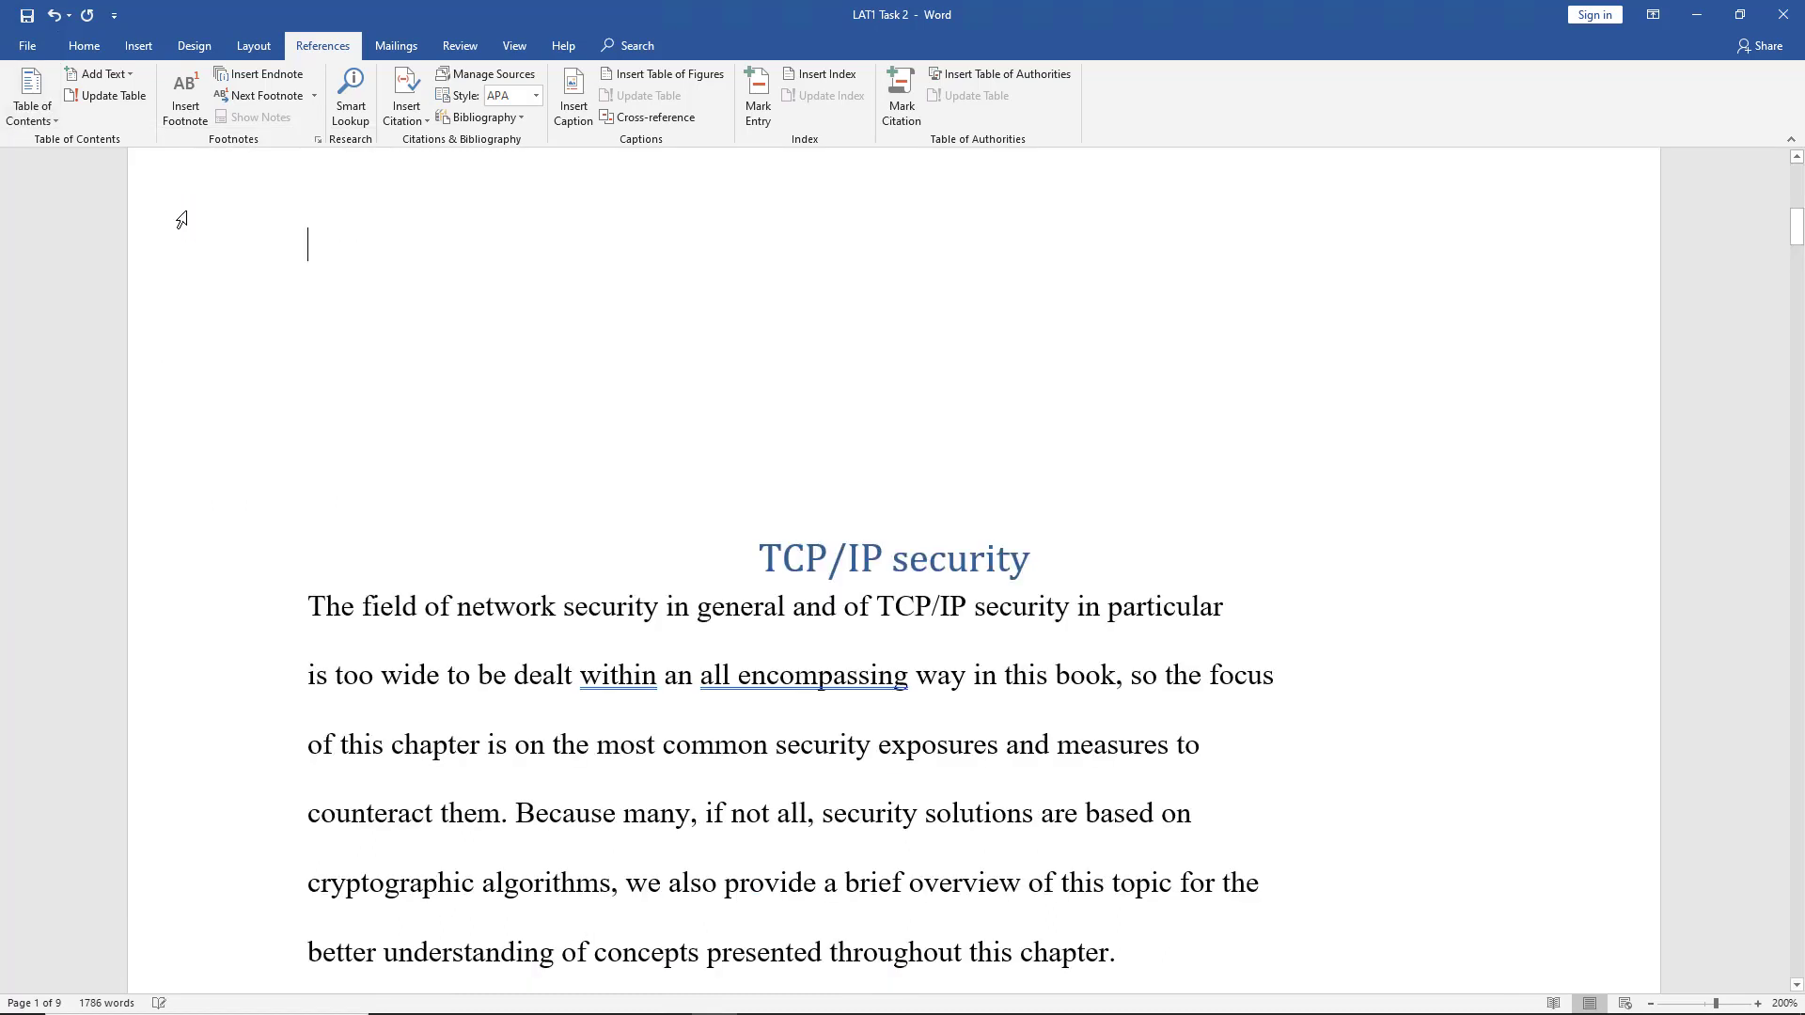
pyautogui.scroll(-1, 244, 247)
pyautogui.scroll(3, 247, 249)
pyautogui.scroll(7, 248, 249)
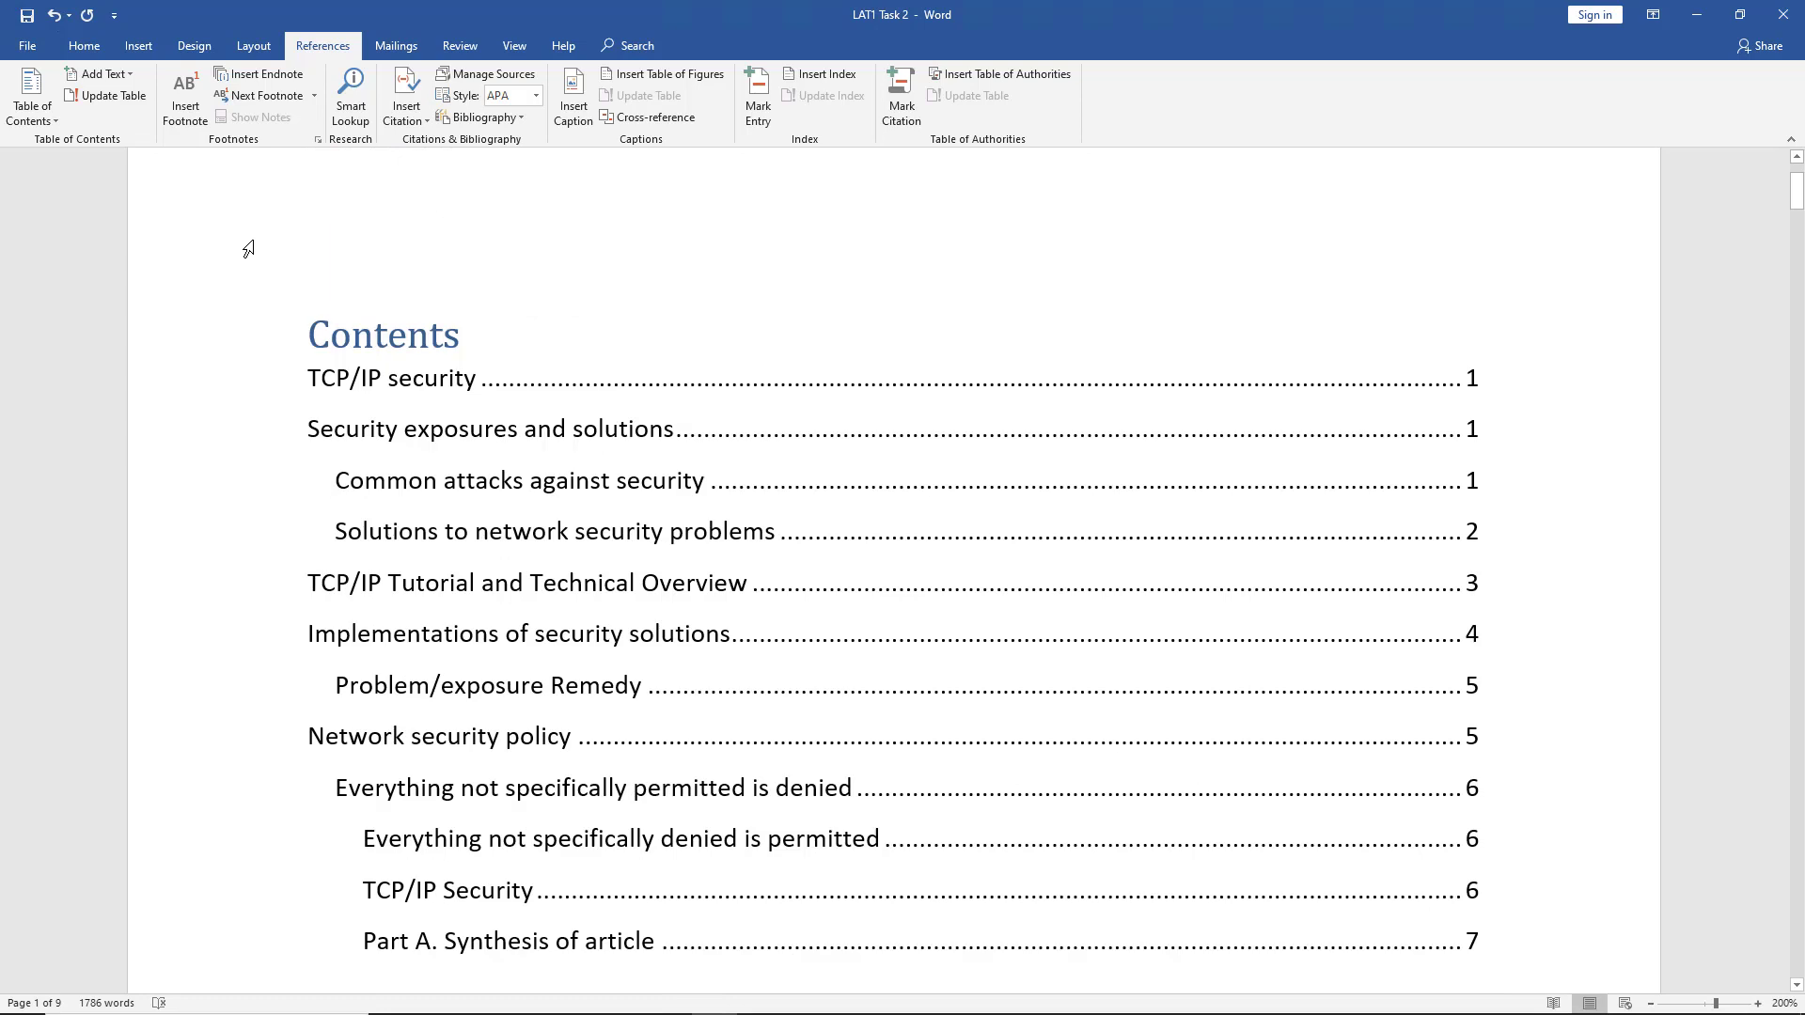
pyautogui.scroll(-1, 247, 247)
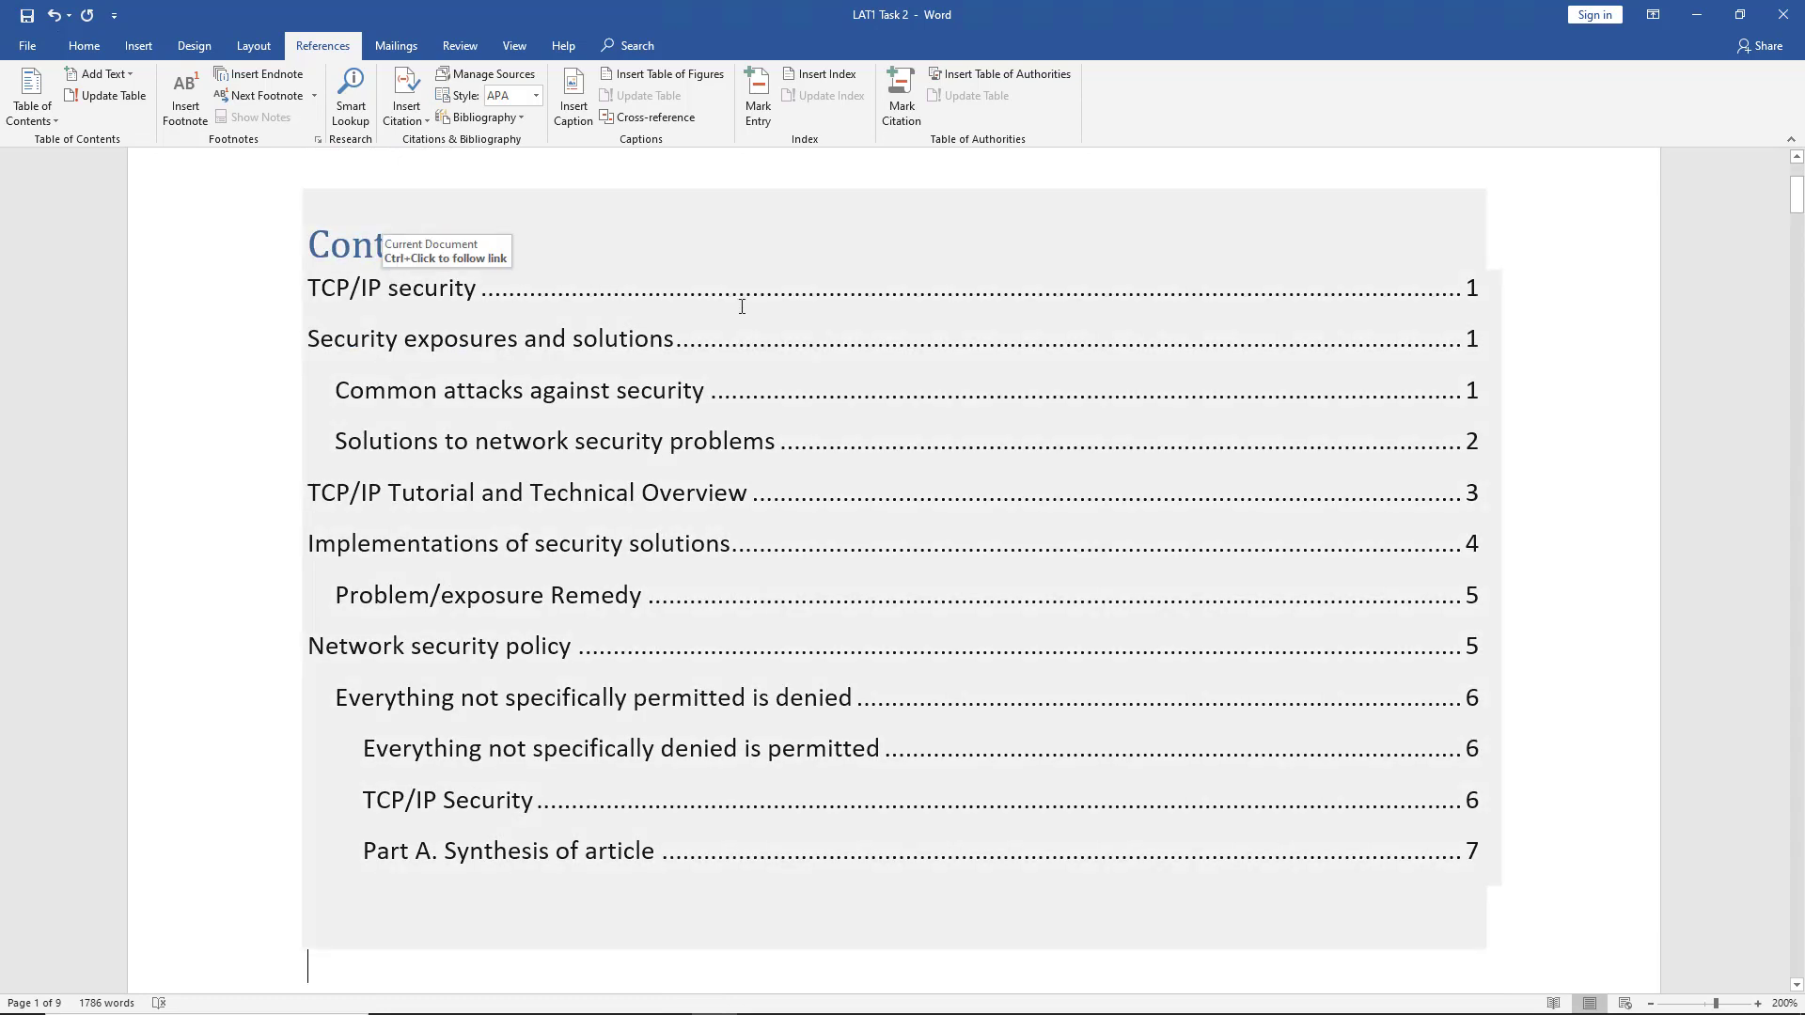
pyautogui.moveTo(483, 293); pyautogui.dragTo(311, 292)
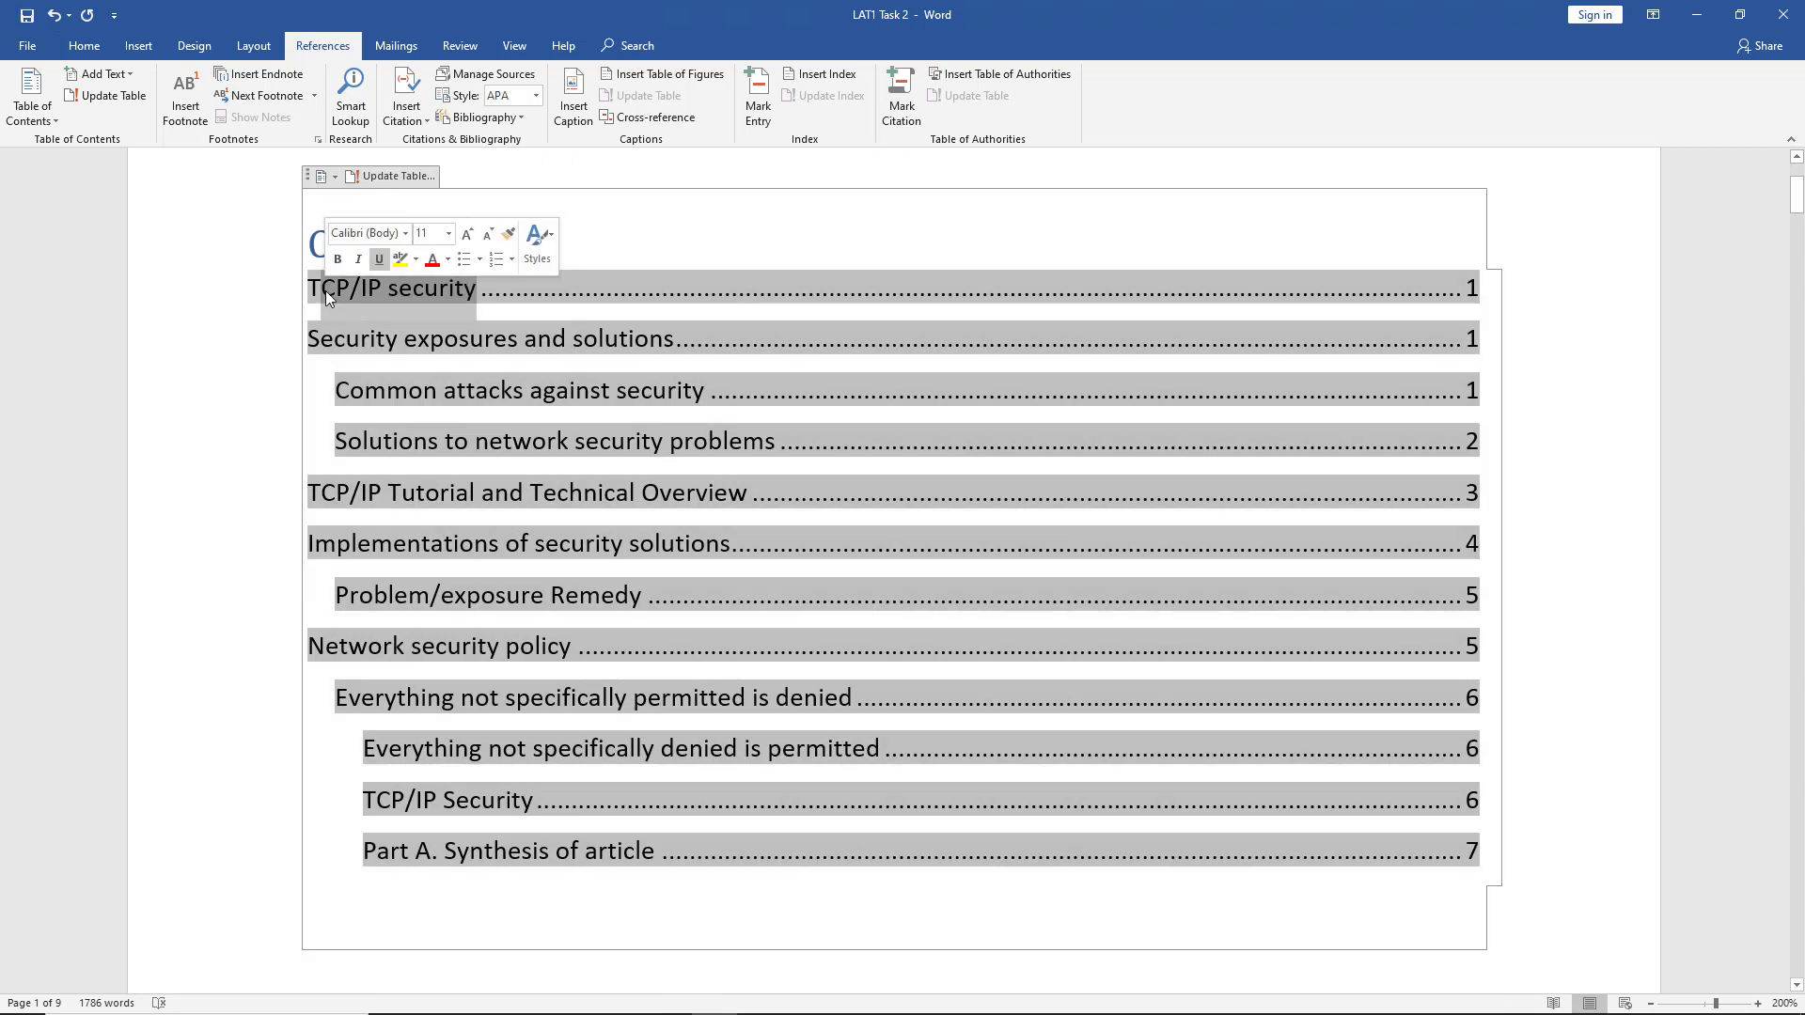
pyautogui.click(345, 390)
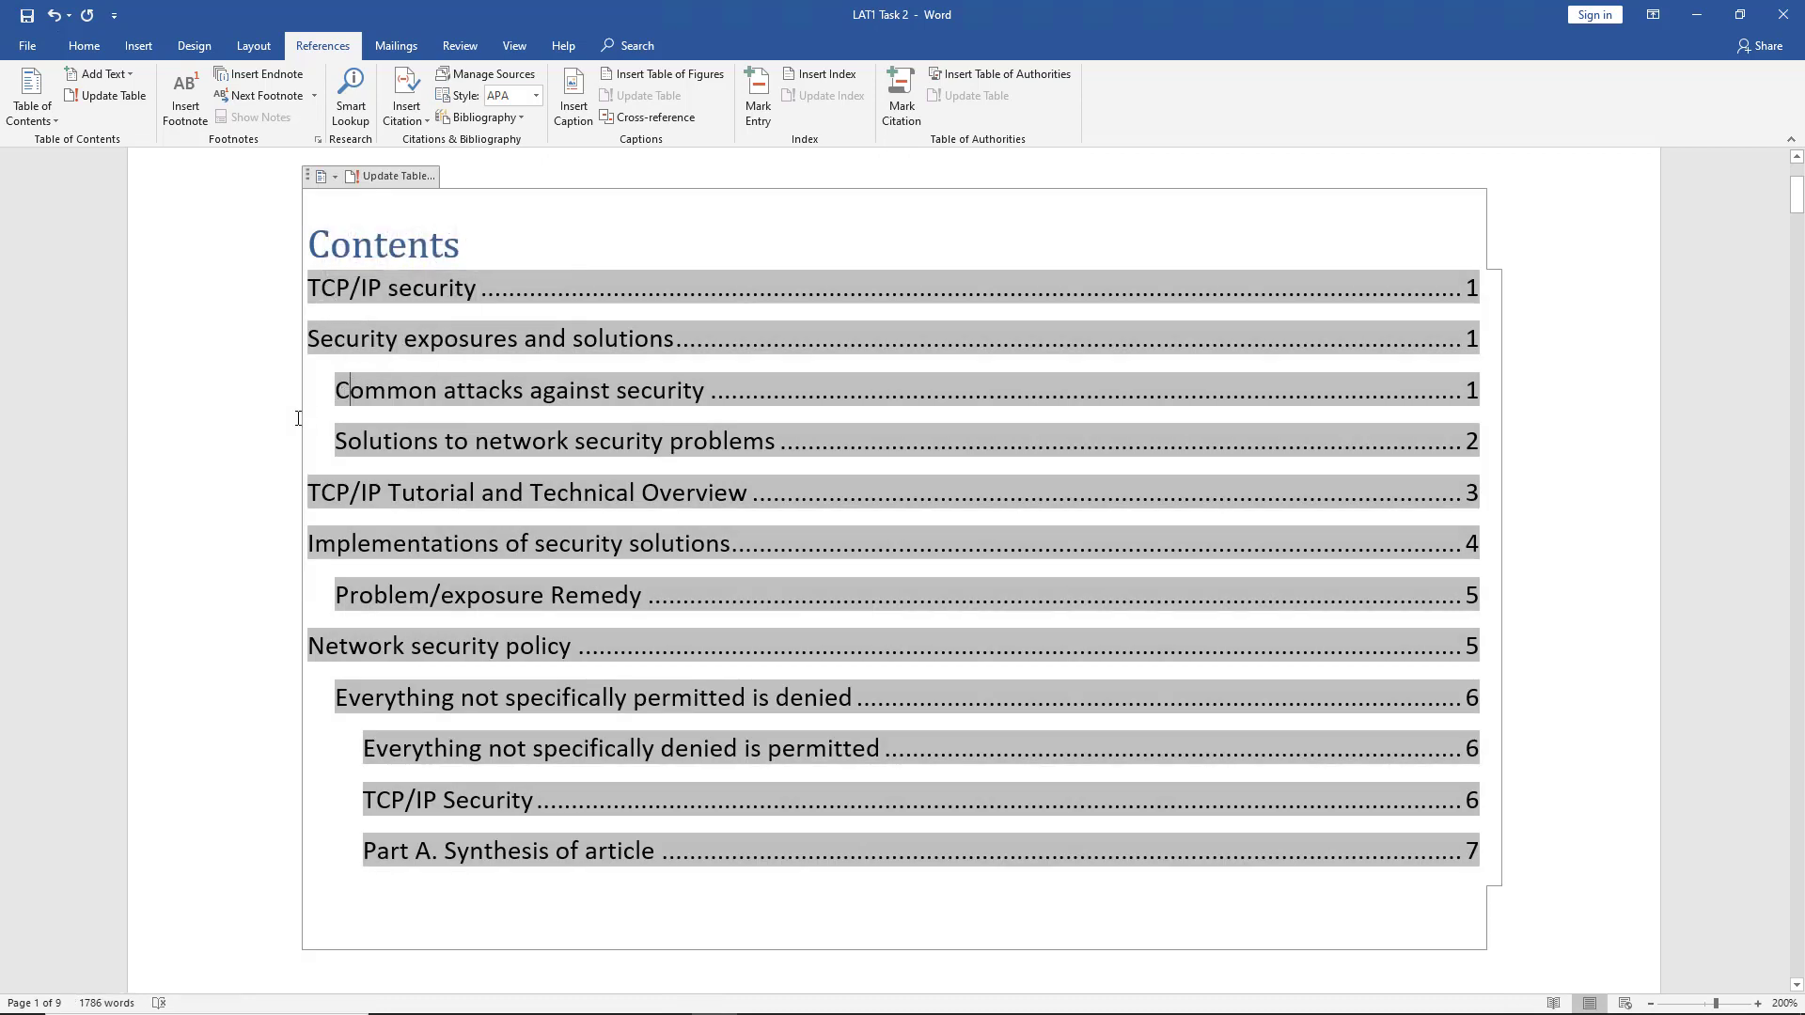
pyautogui.click(410, 748)
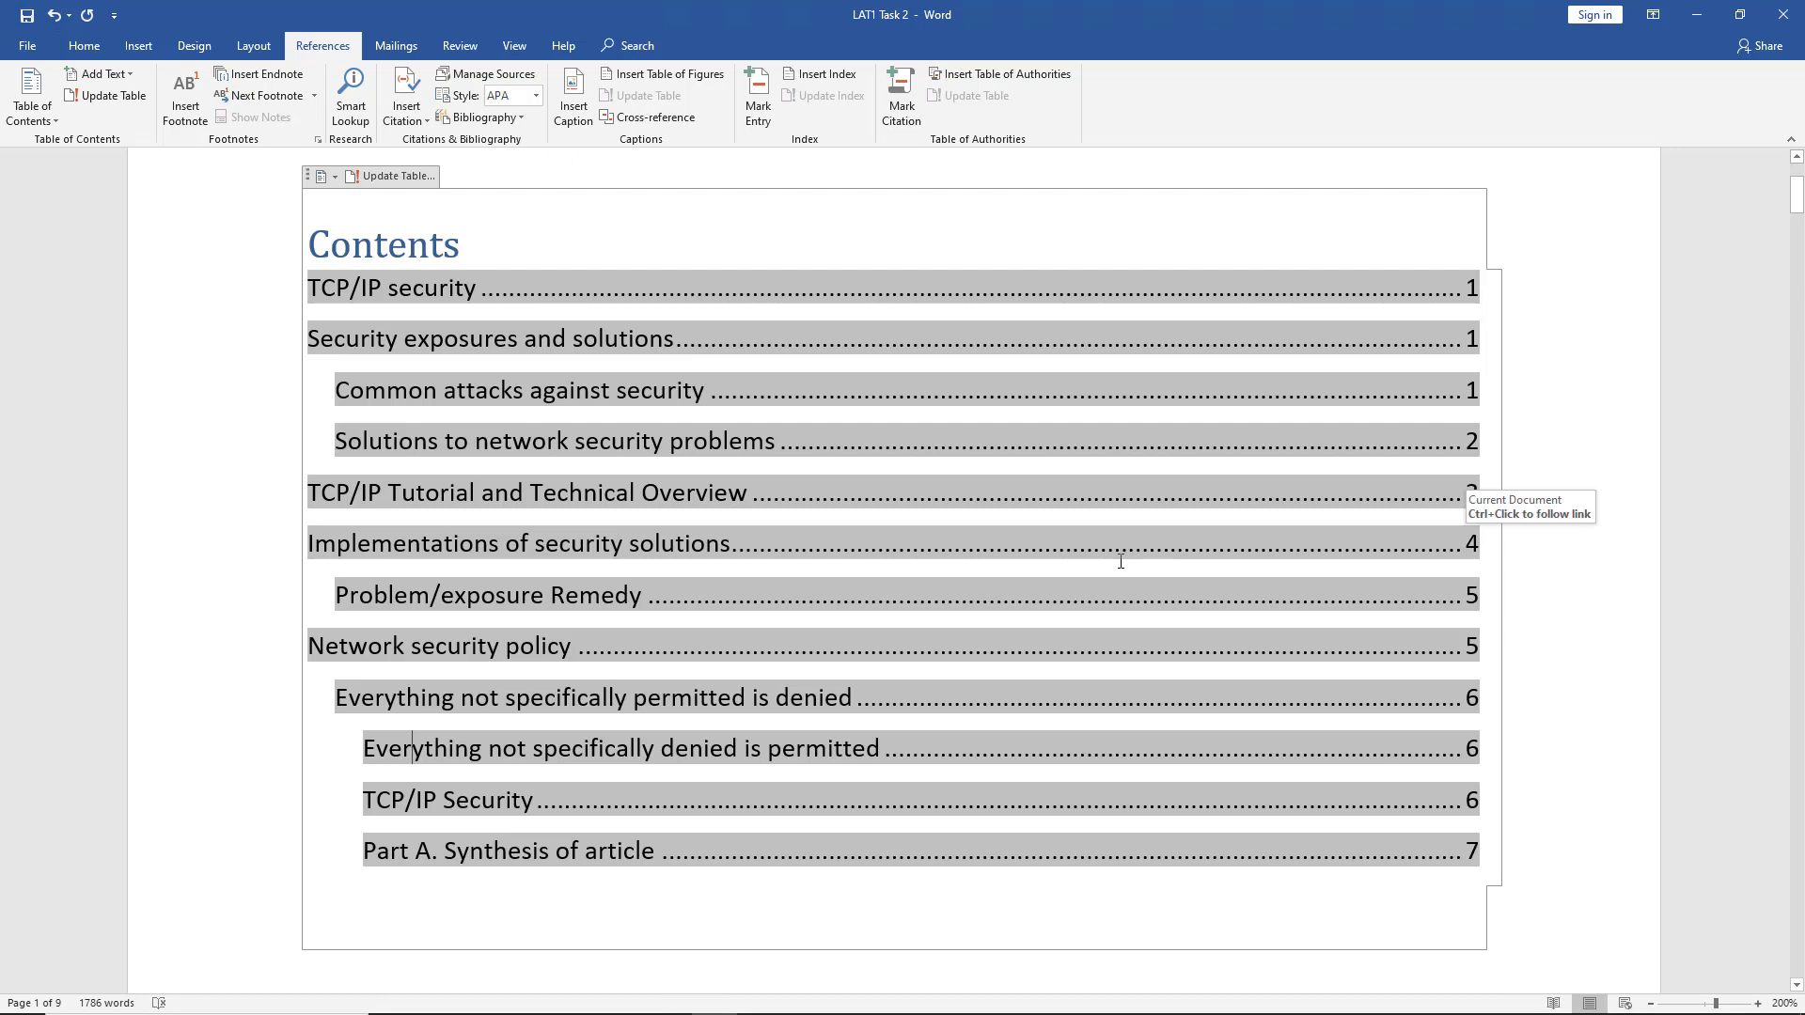
pyautogui.scroll(-1, 1120, 561)
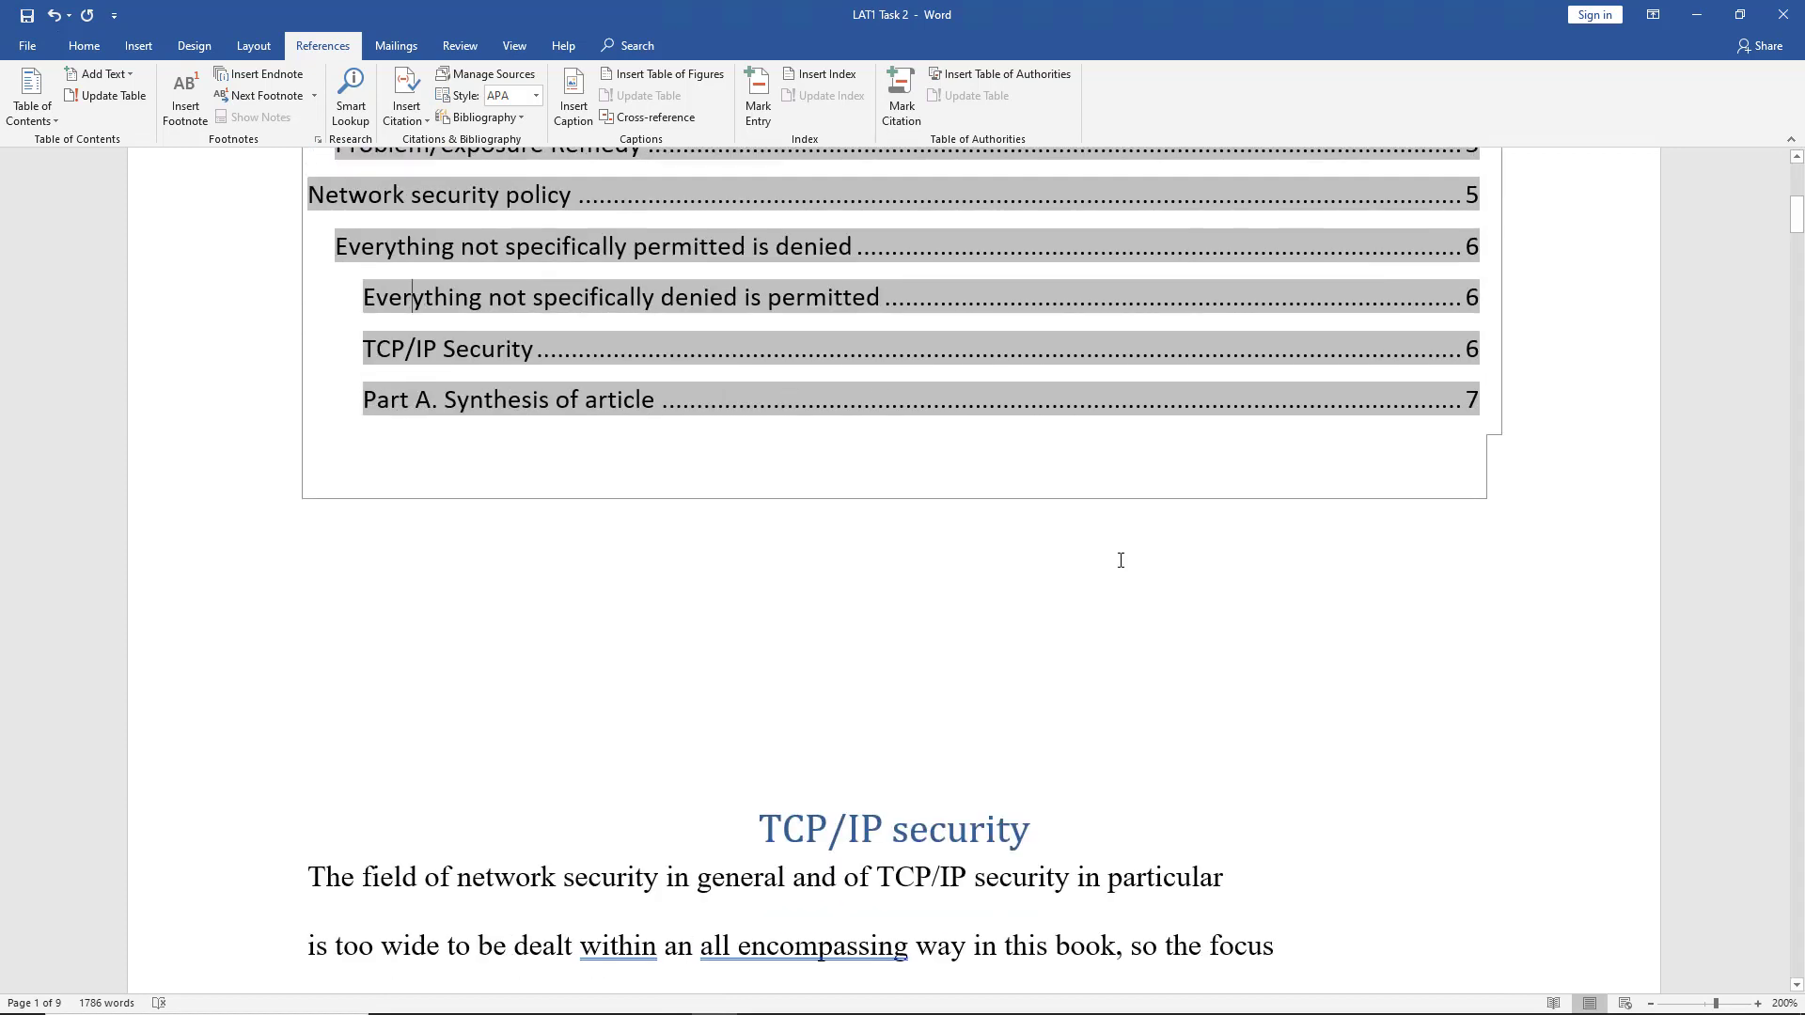
pyautogui.scroll(-10, 1121, 561)
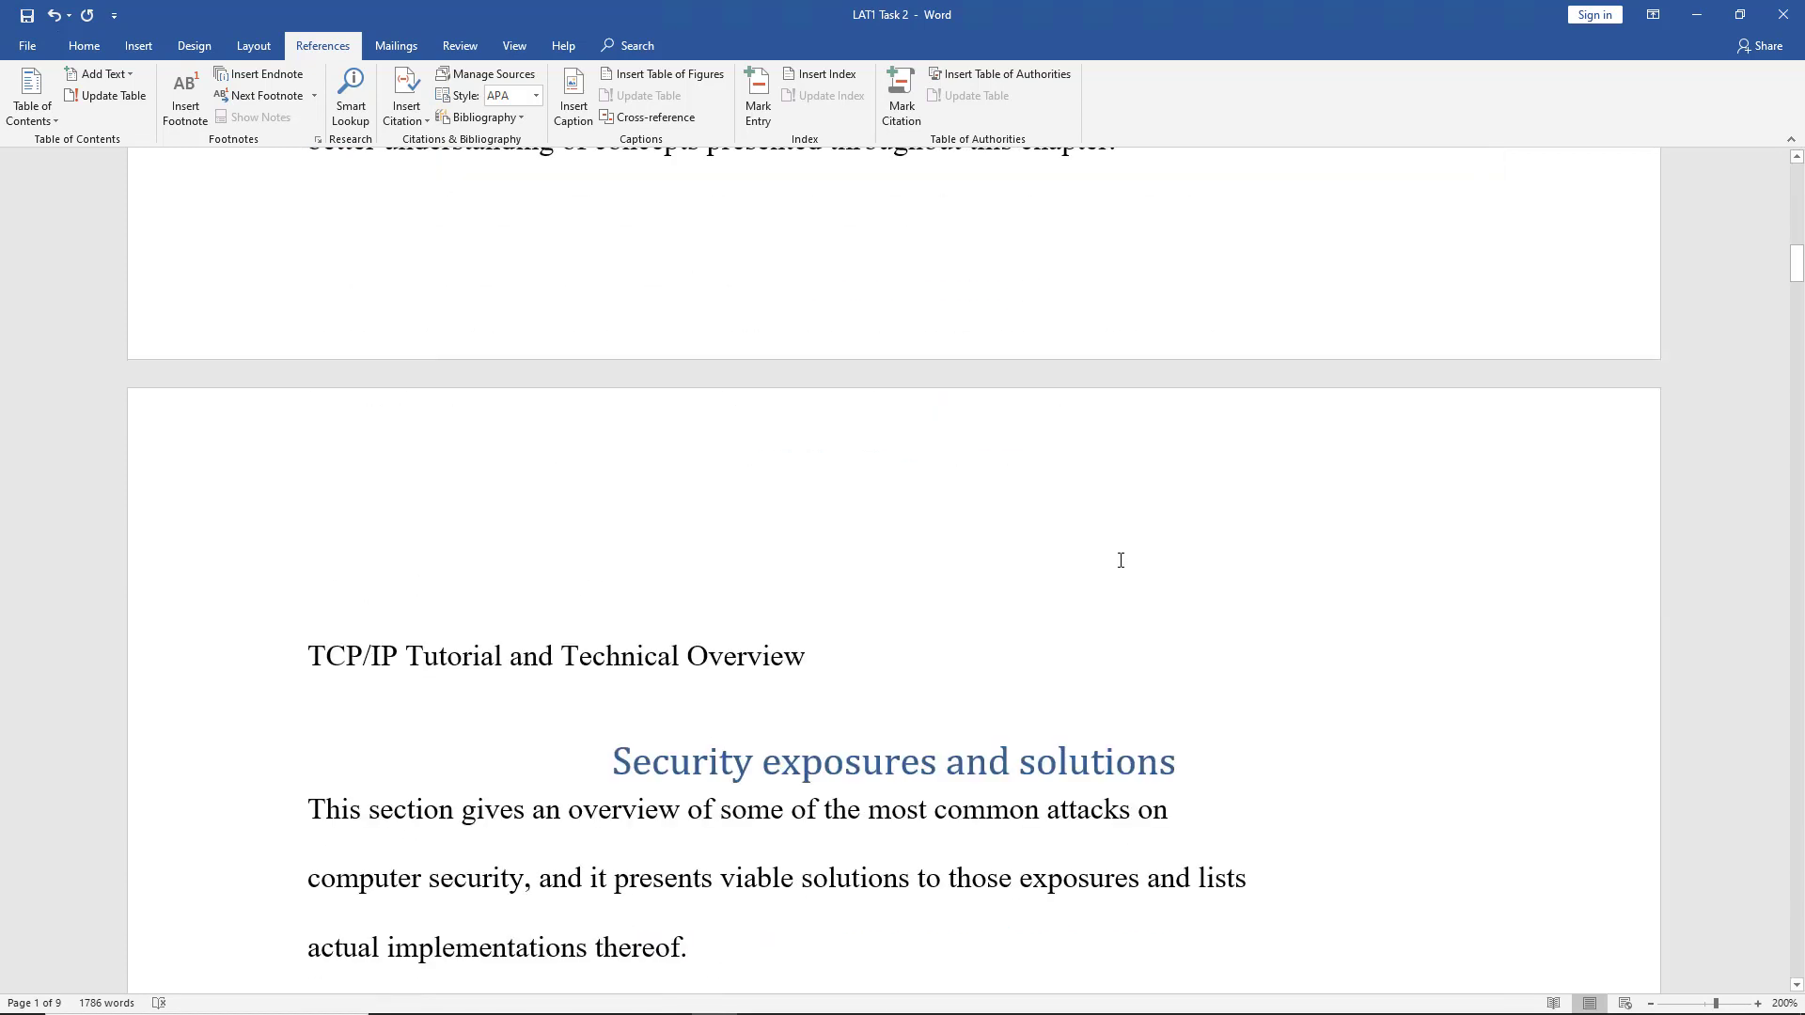
pyautogui.scroll(-5, 1120, 561)
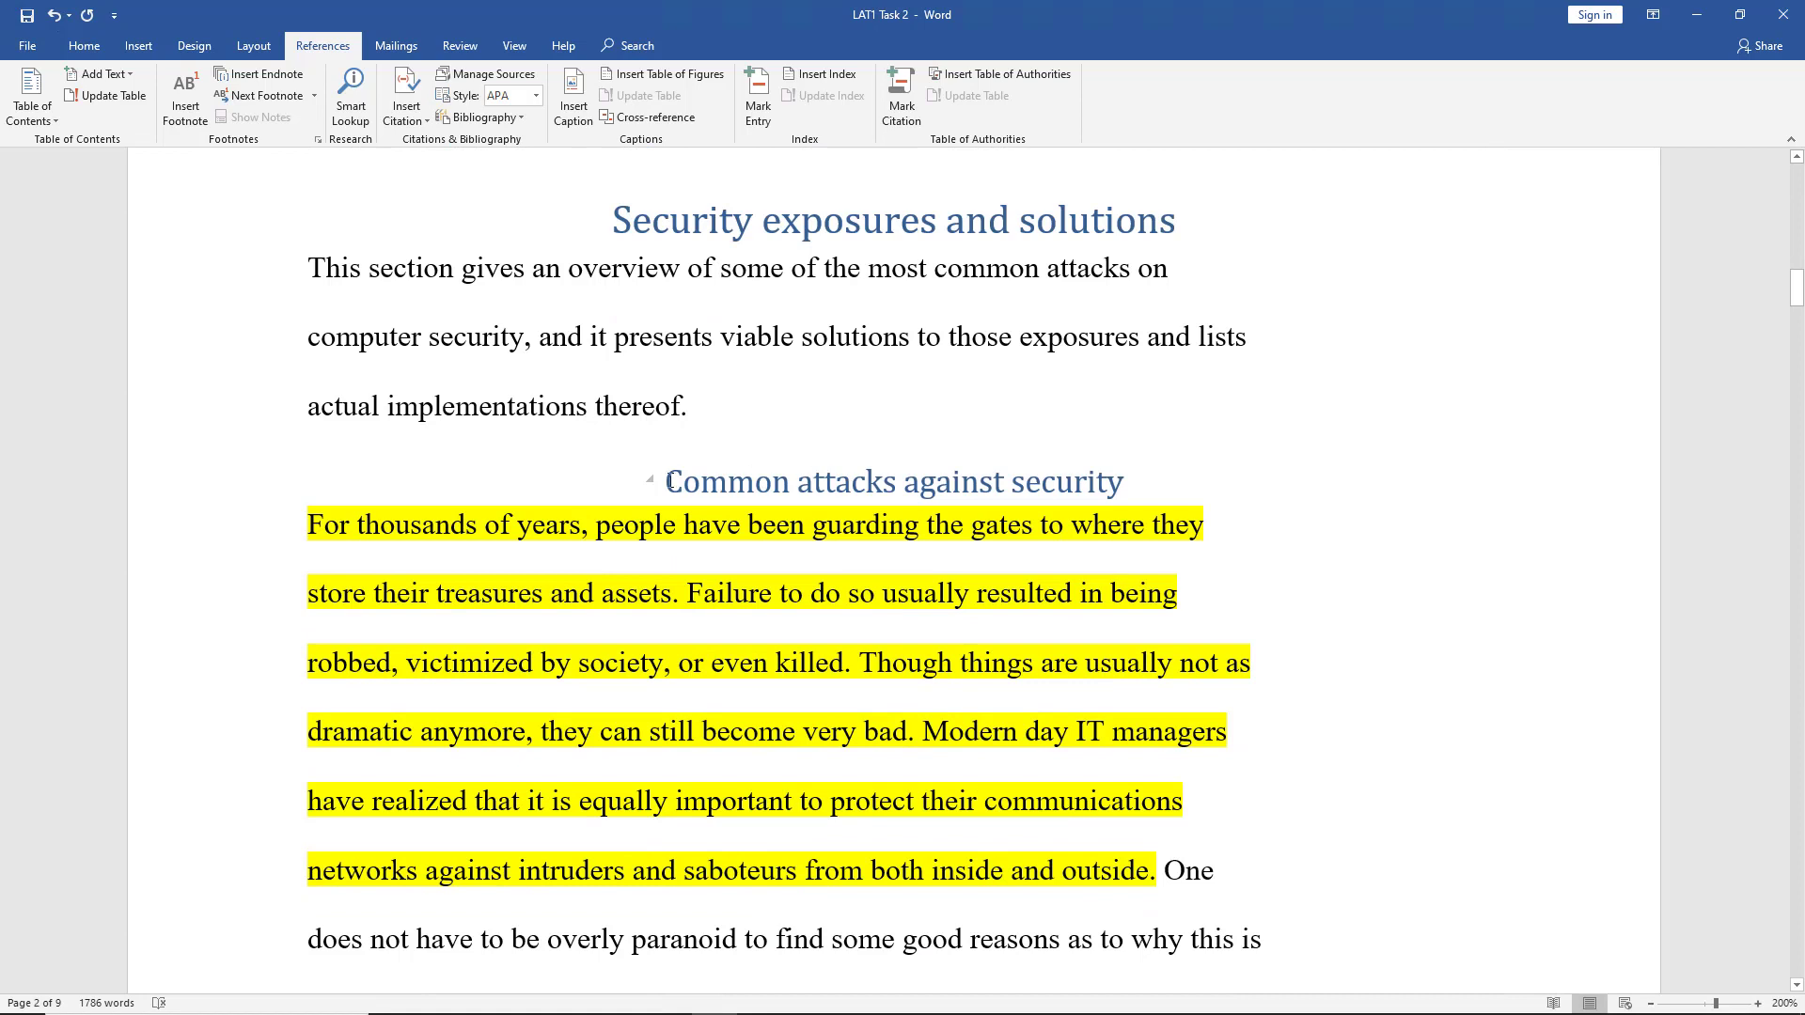
# - Make 'Common attacks against security' a centred Heading 1
pyautogui.moveTo(670, 481); pyautogui.dragTo(1142, 484)
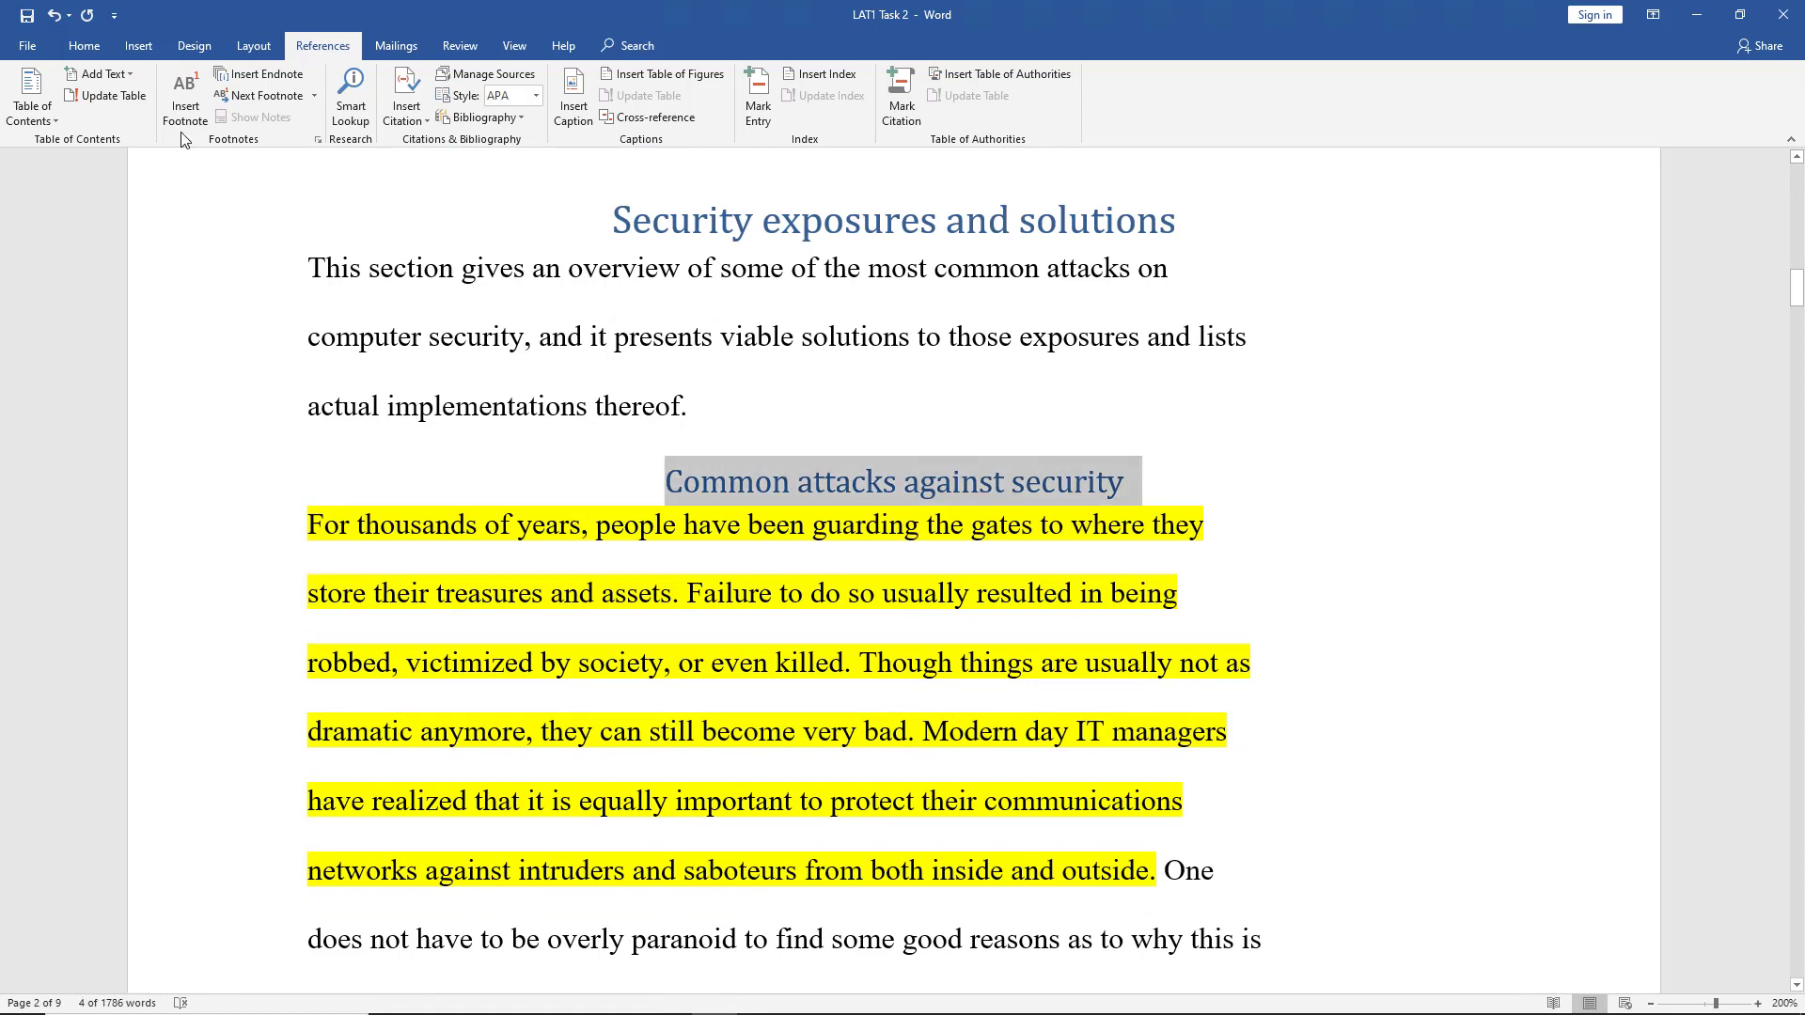
pyautogui.click(84, 46)
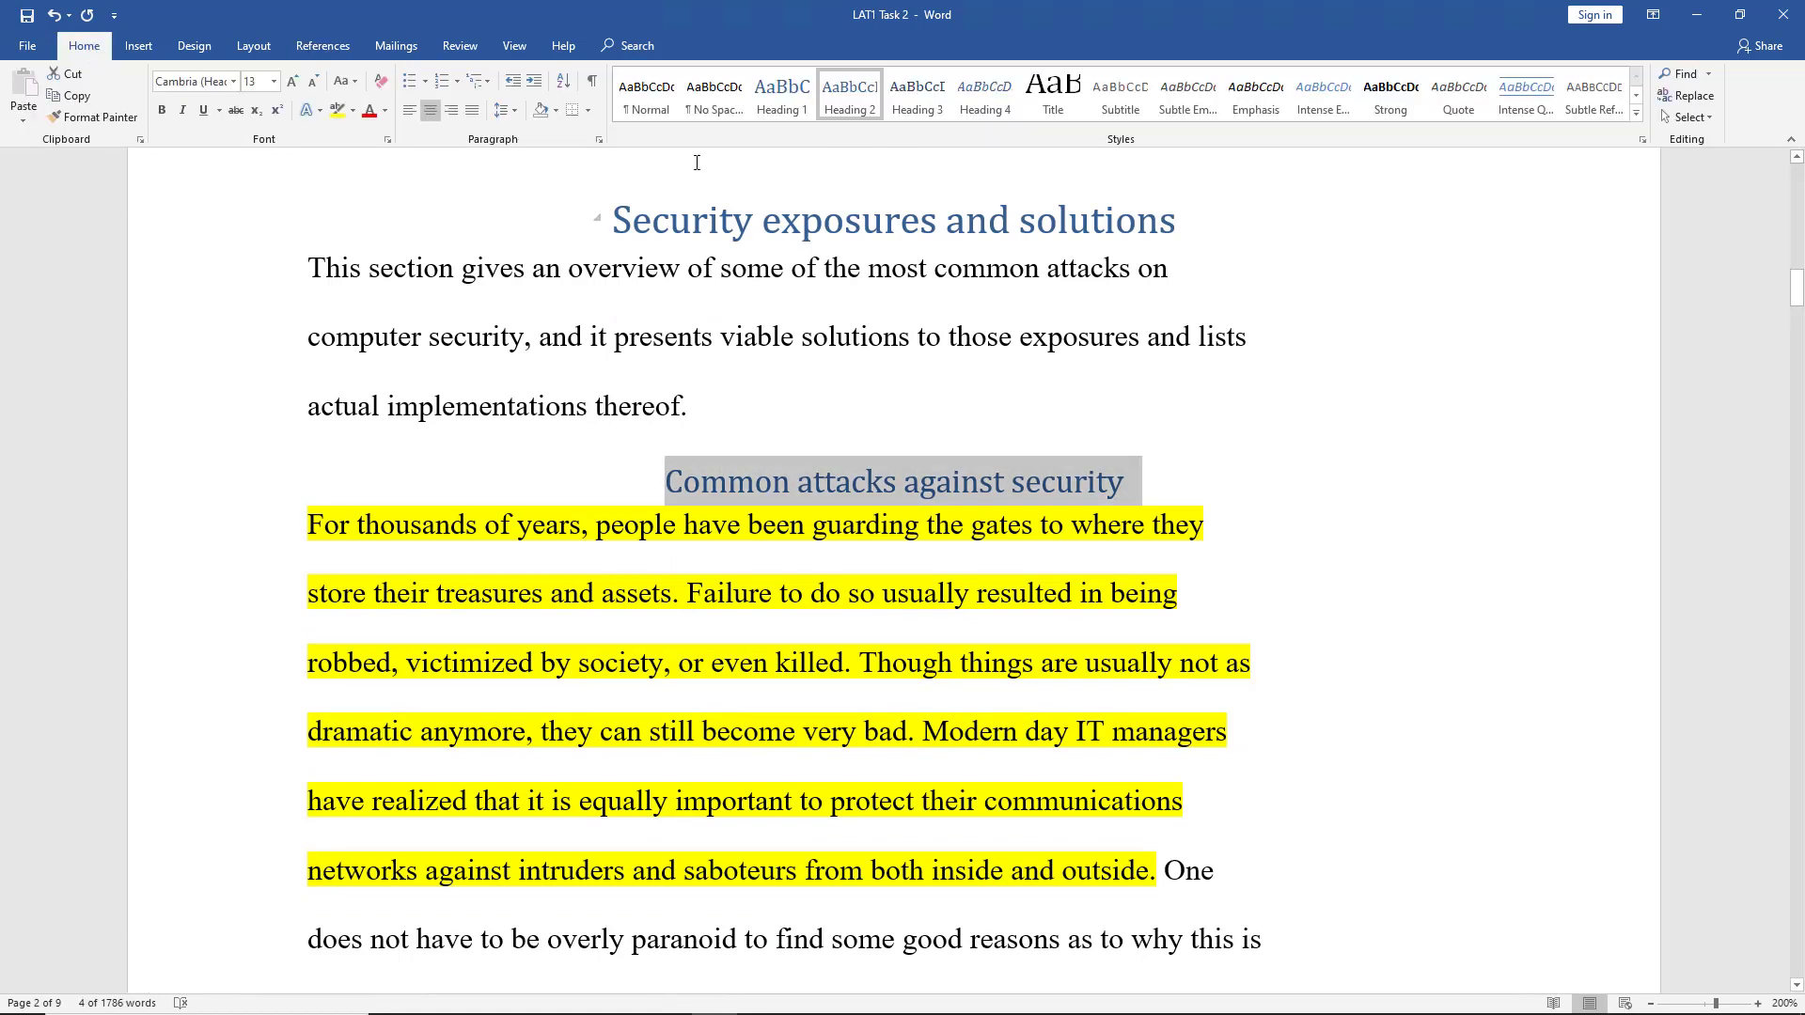
pyautogui.click(780, 103)
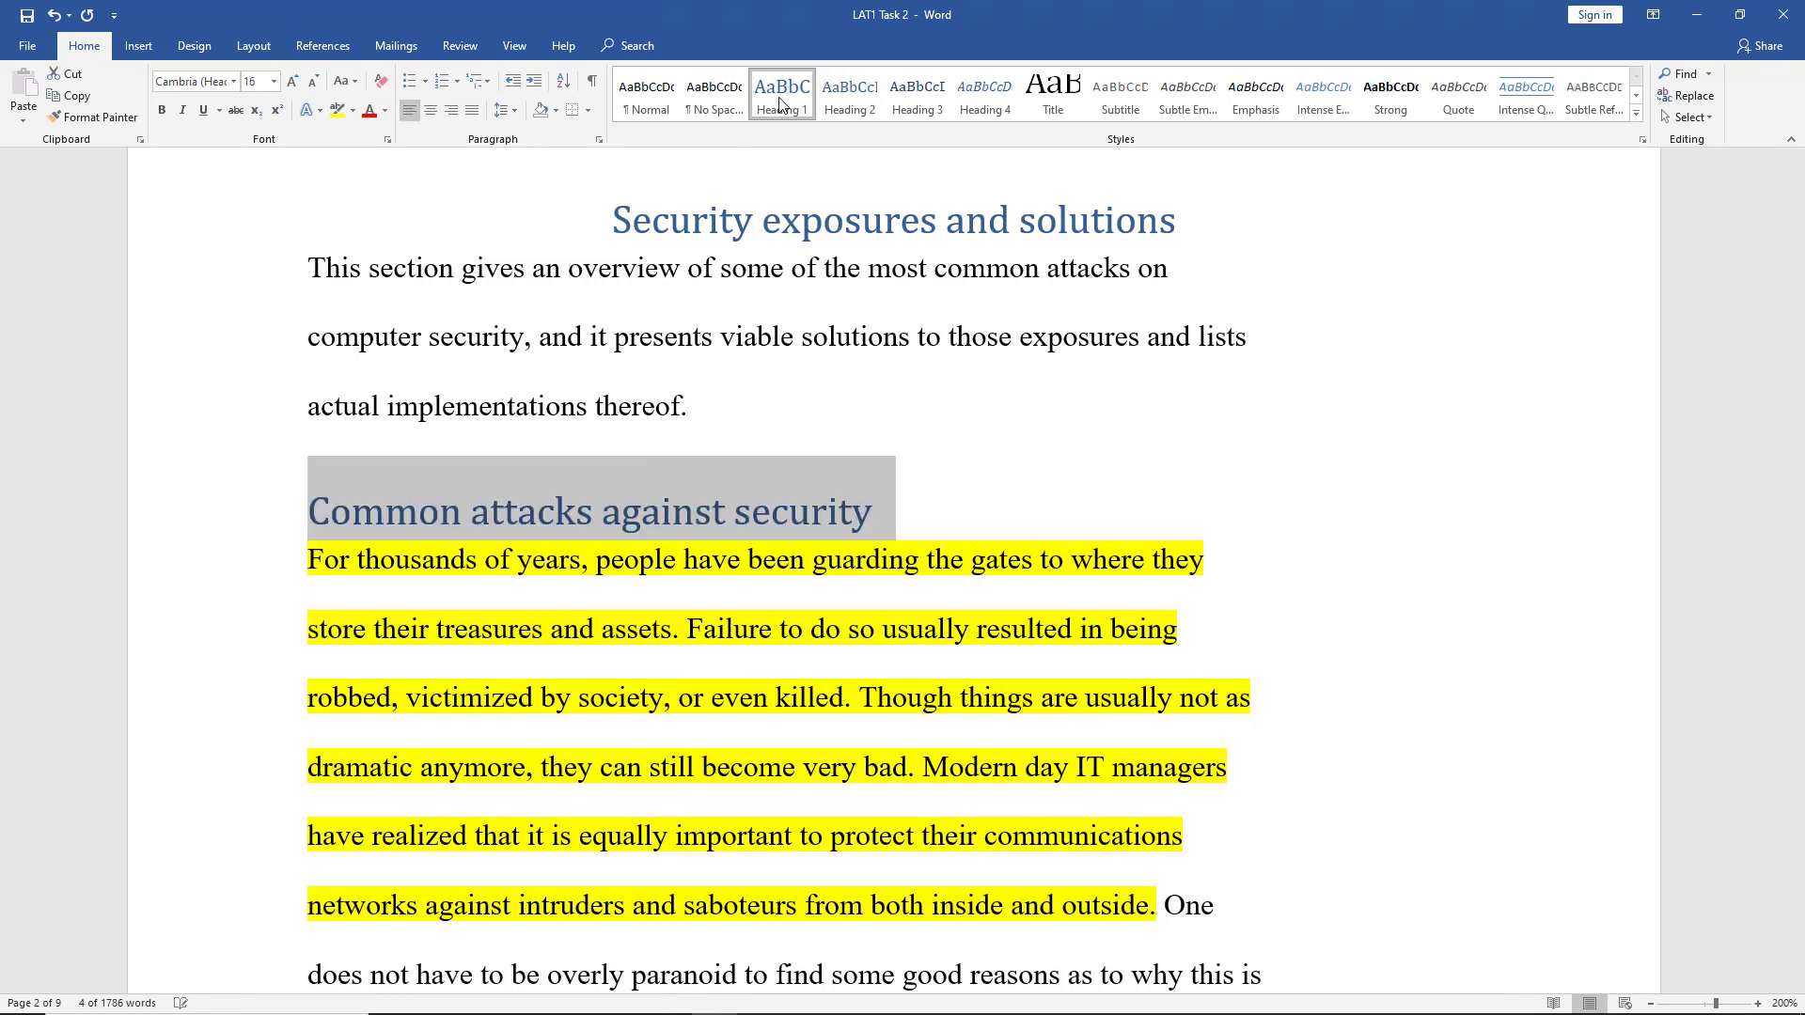
pyautogui.click(430, 111)
# - Update the entire table of contents
pyautogui.scroll(15, 888, 437)
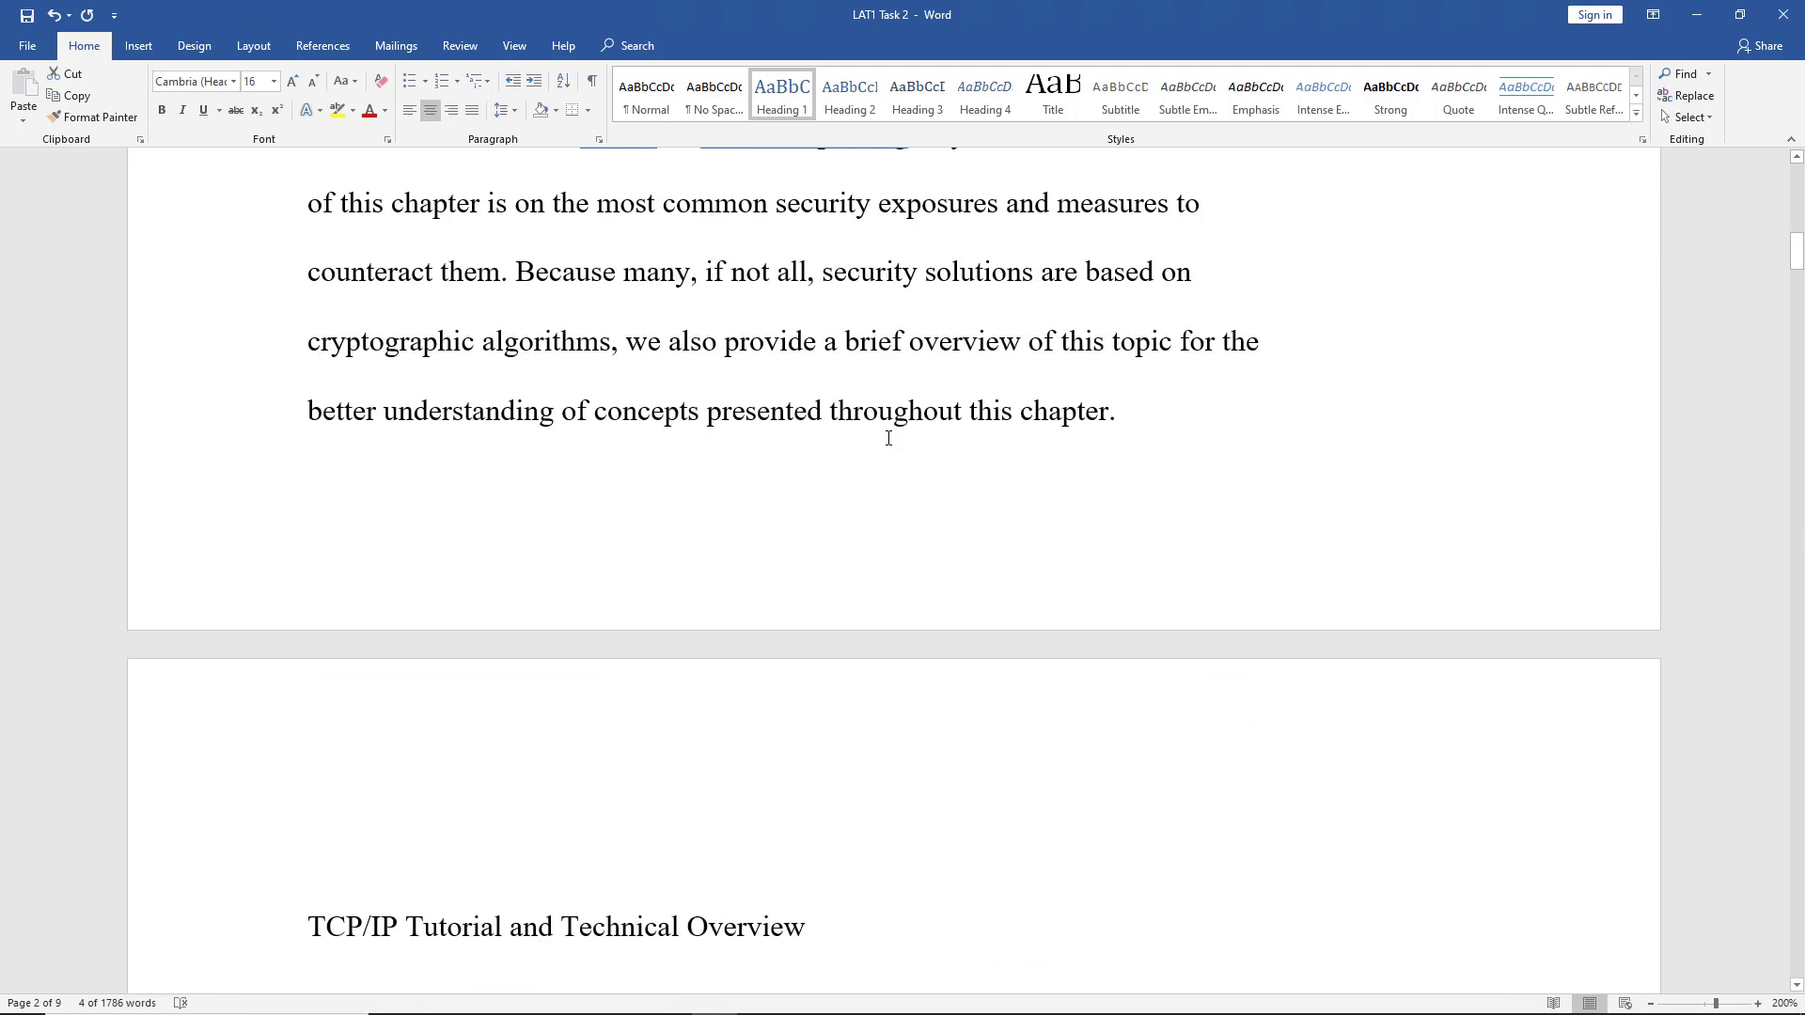
pyautogui.scroll(5, 888, 436)
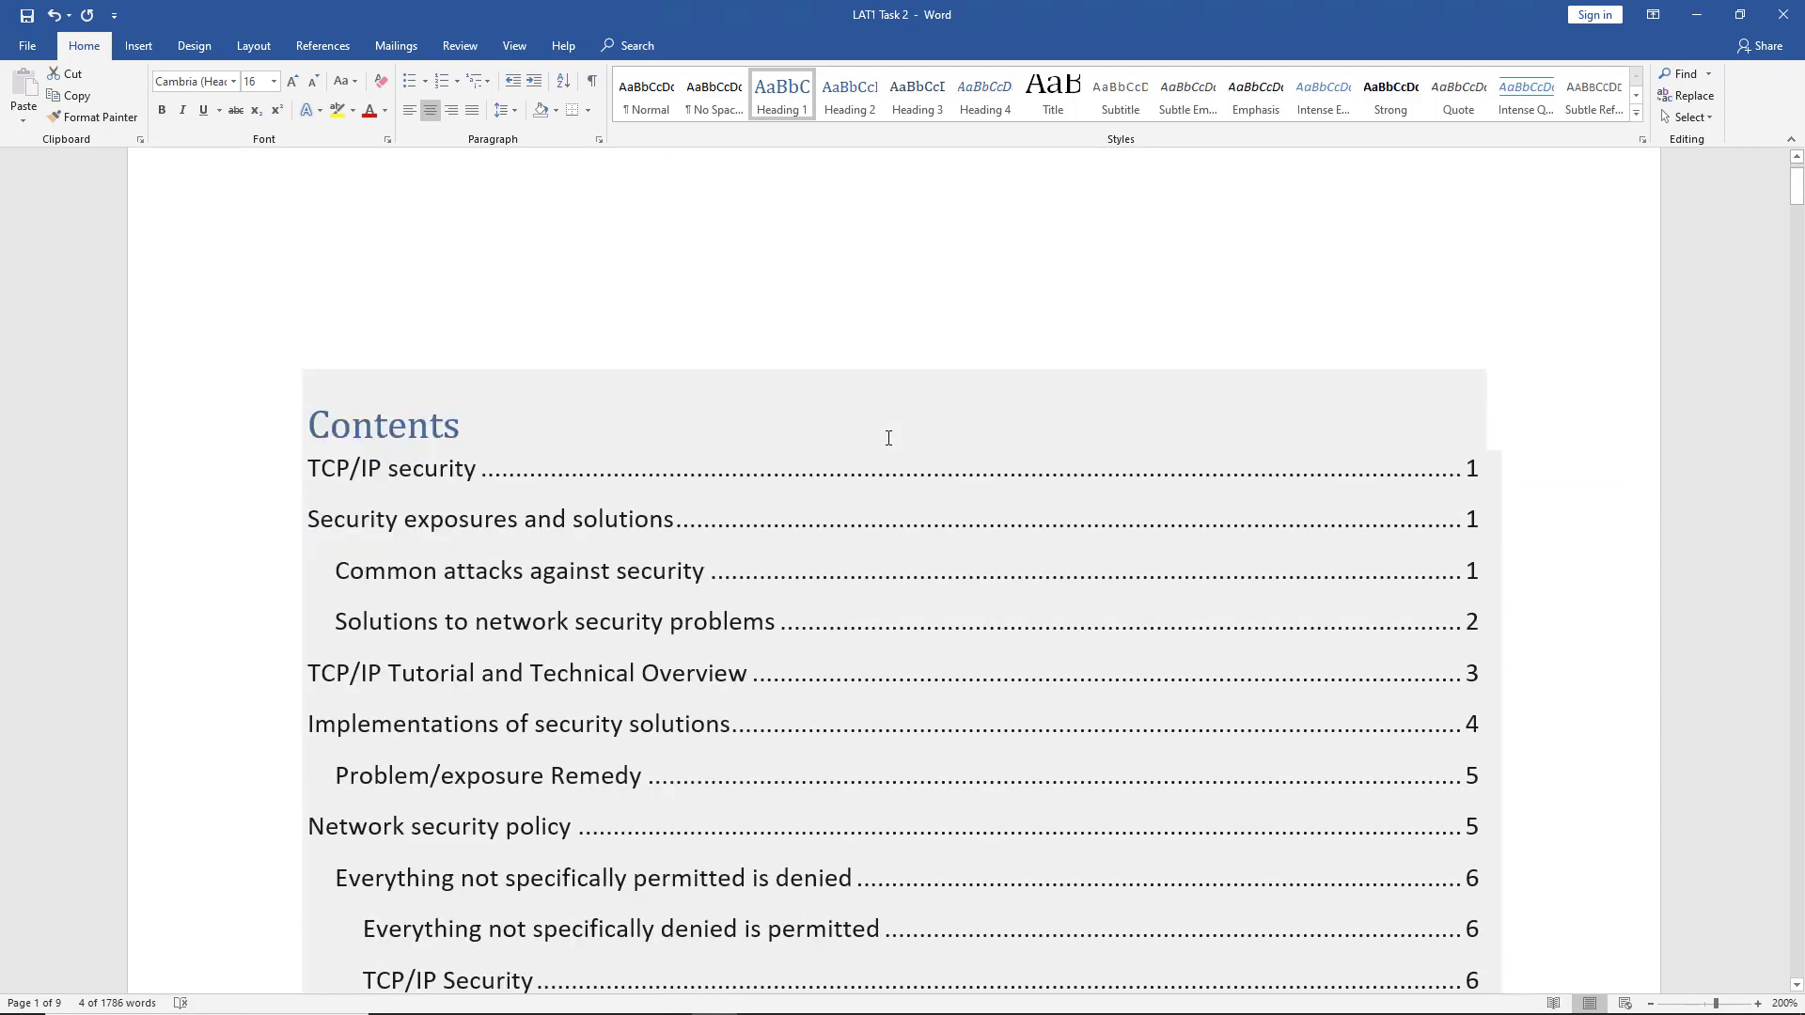
pyautogui.click(662, 337)
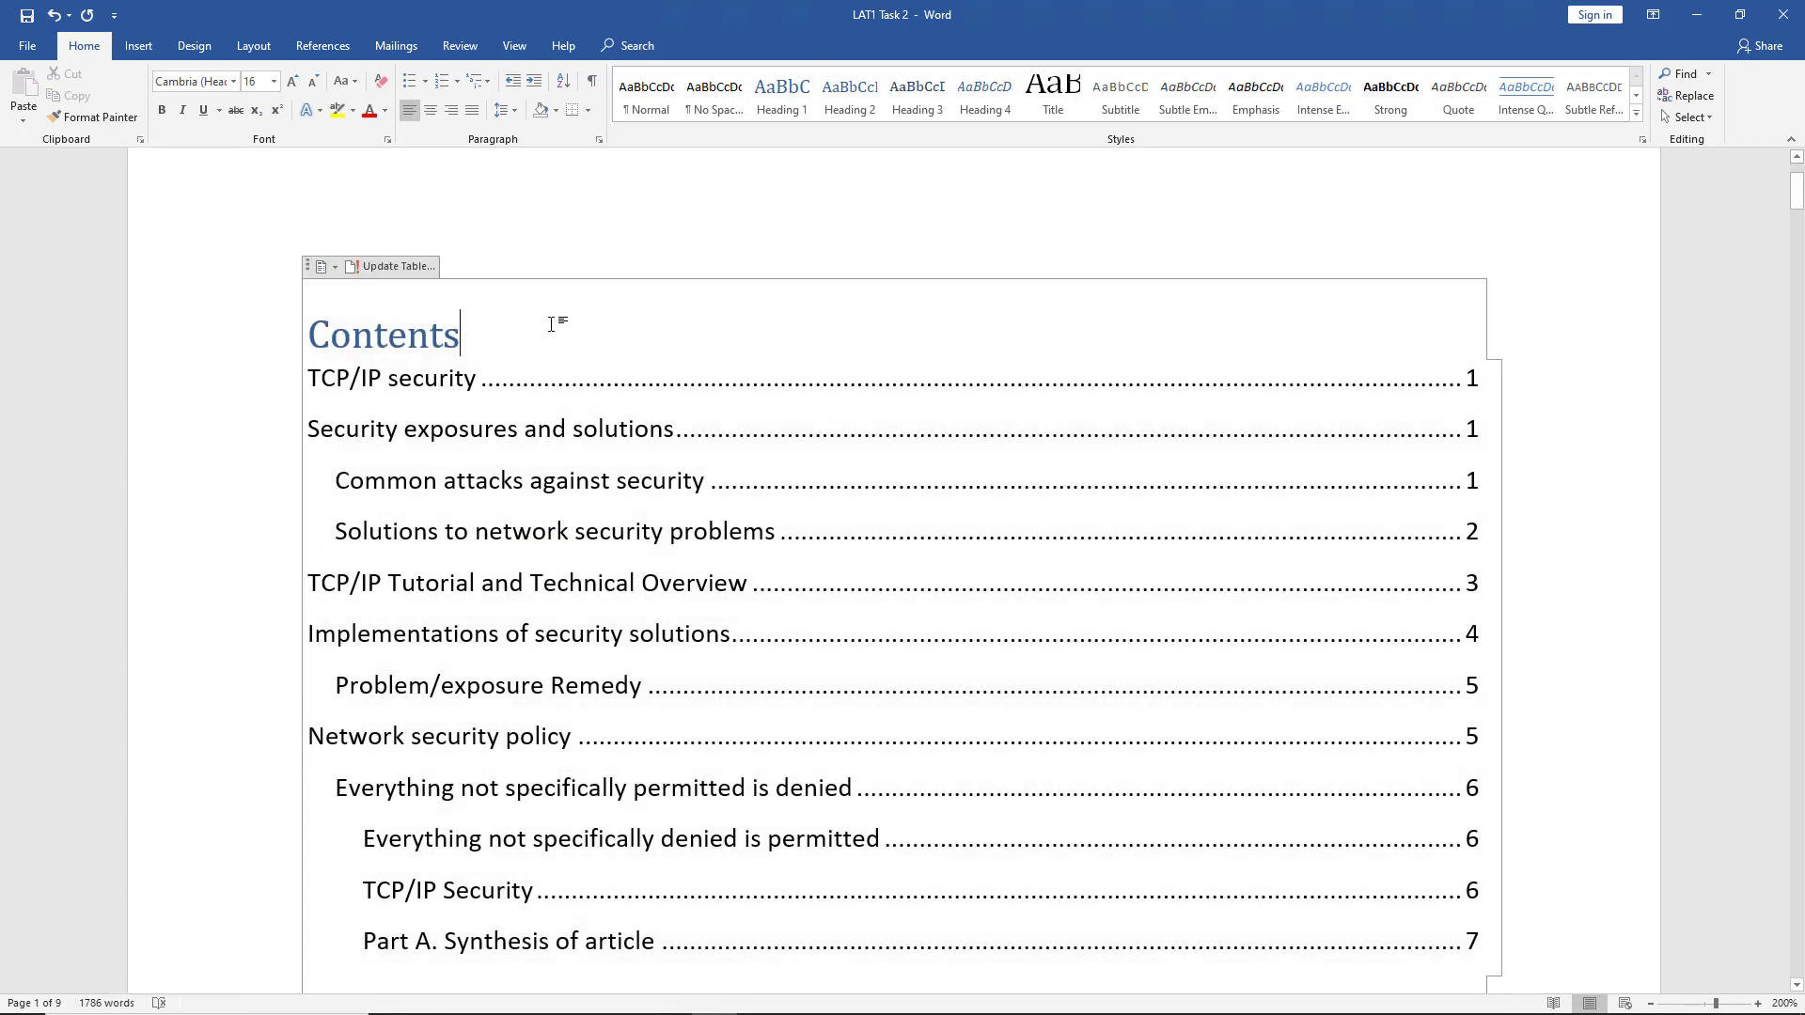
pyautogui.click(399, 268)
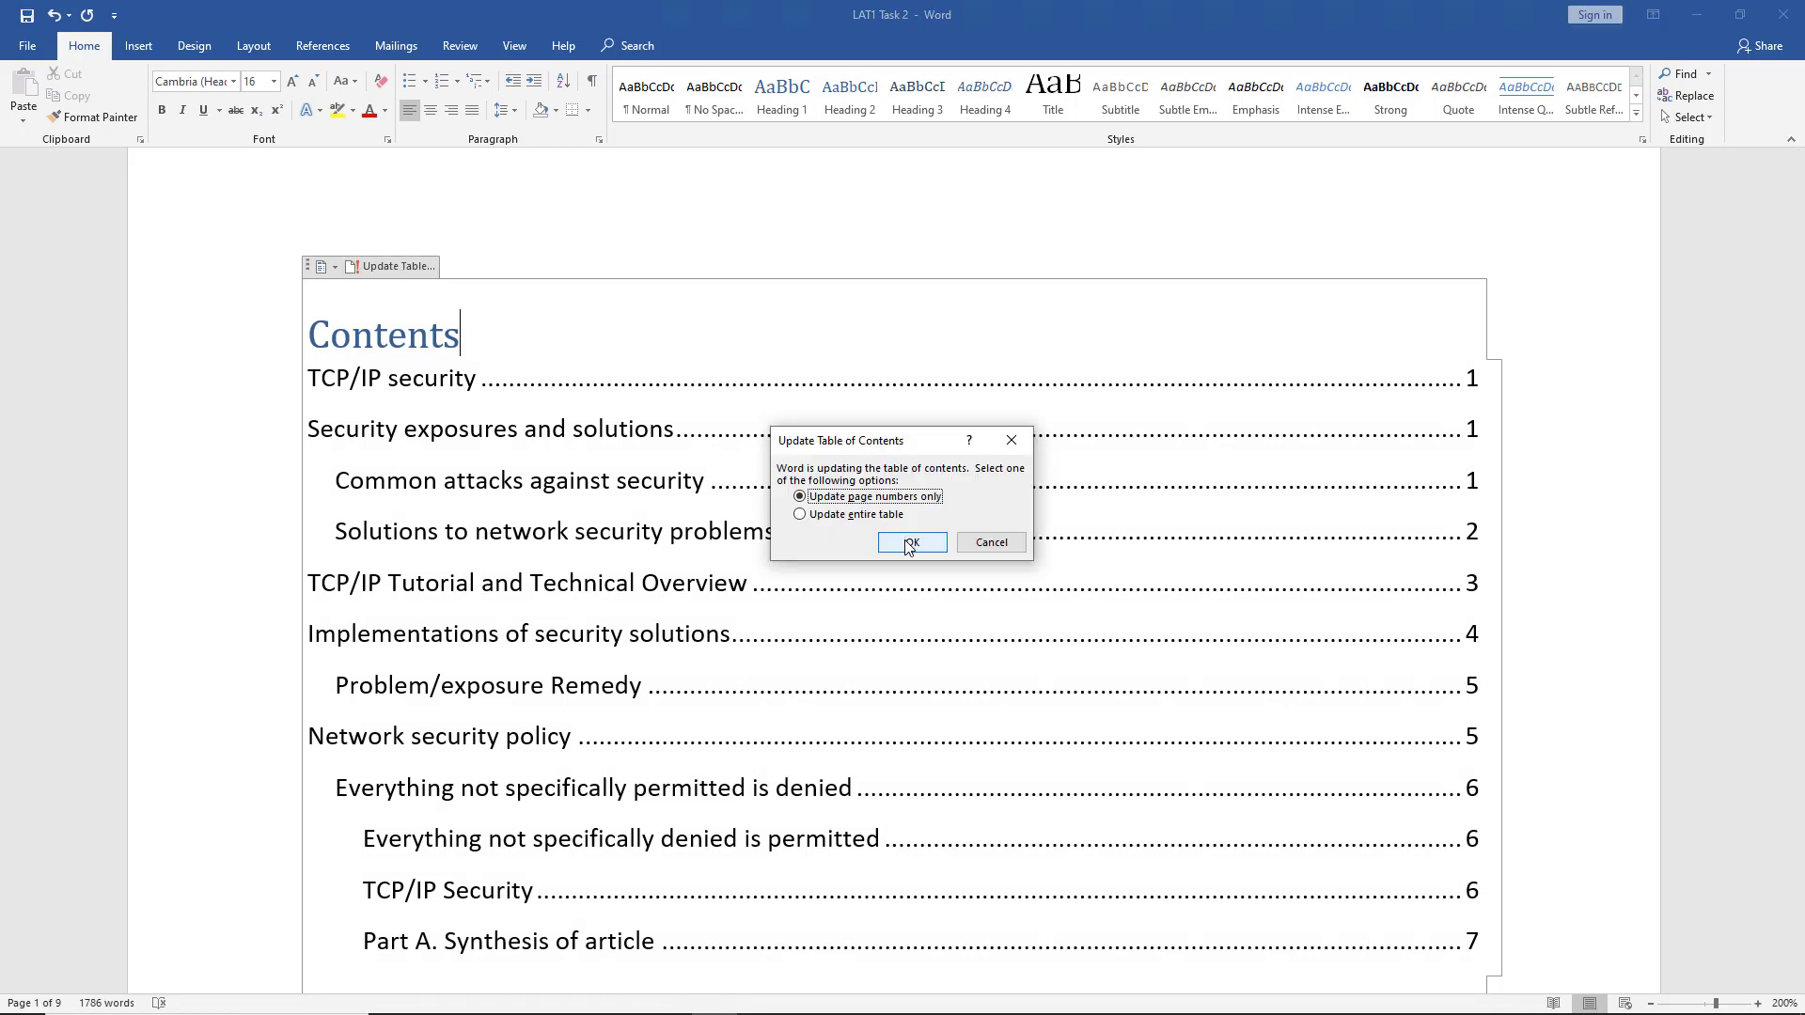
pyautogui.click(874, 515)
pyautogui.click(910, 544)
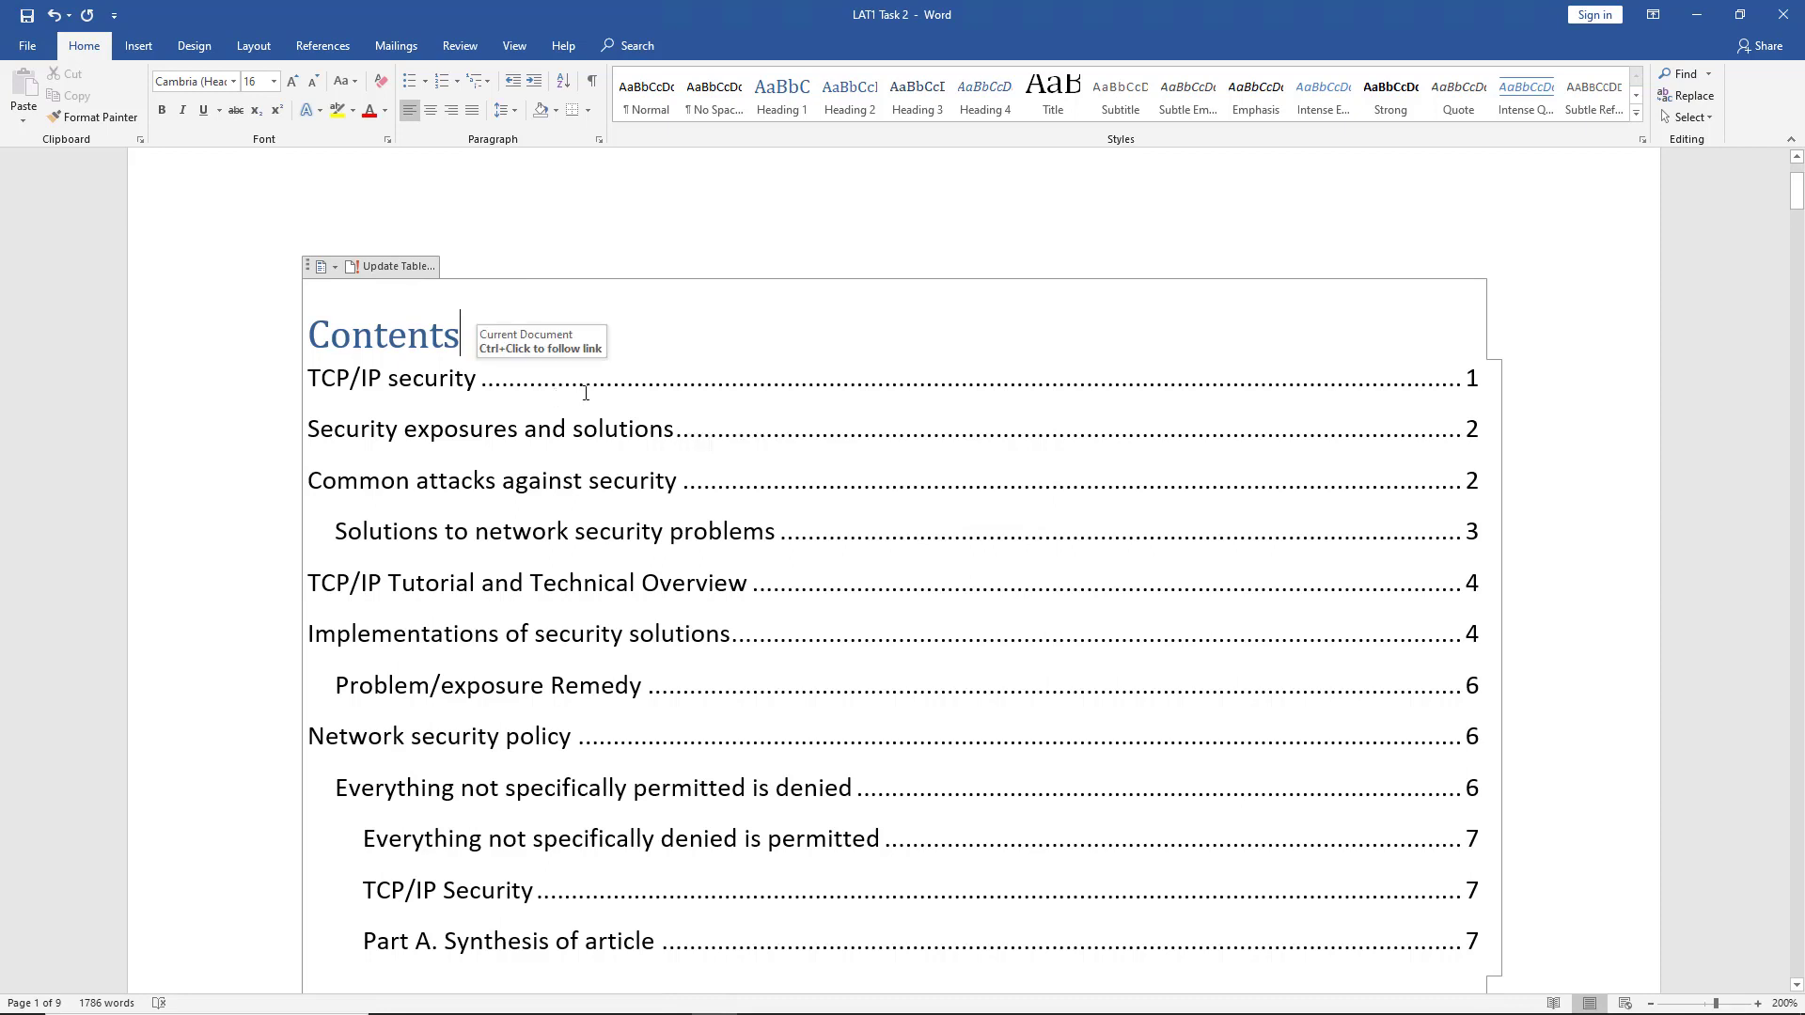
# - Switch the contents to Automatic Table 2 and add ' for Document' to its title
pyautogui.click(334, 269)
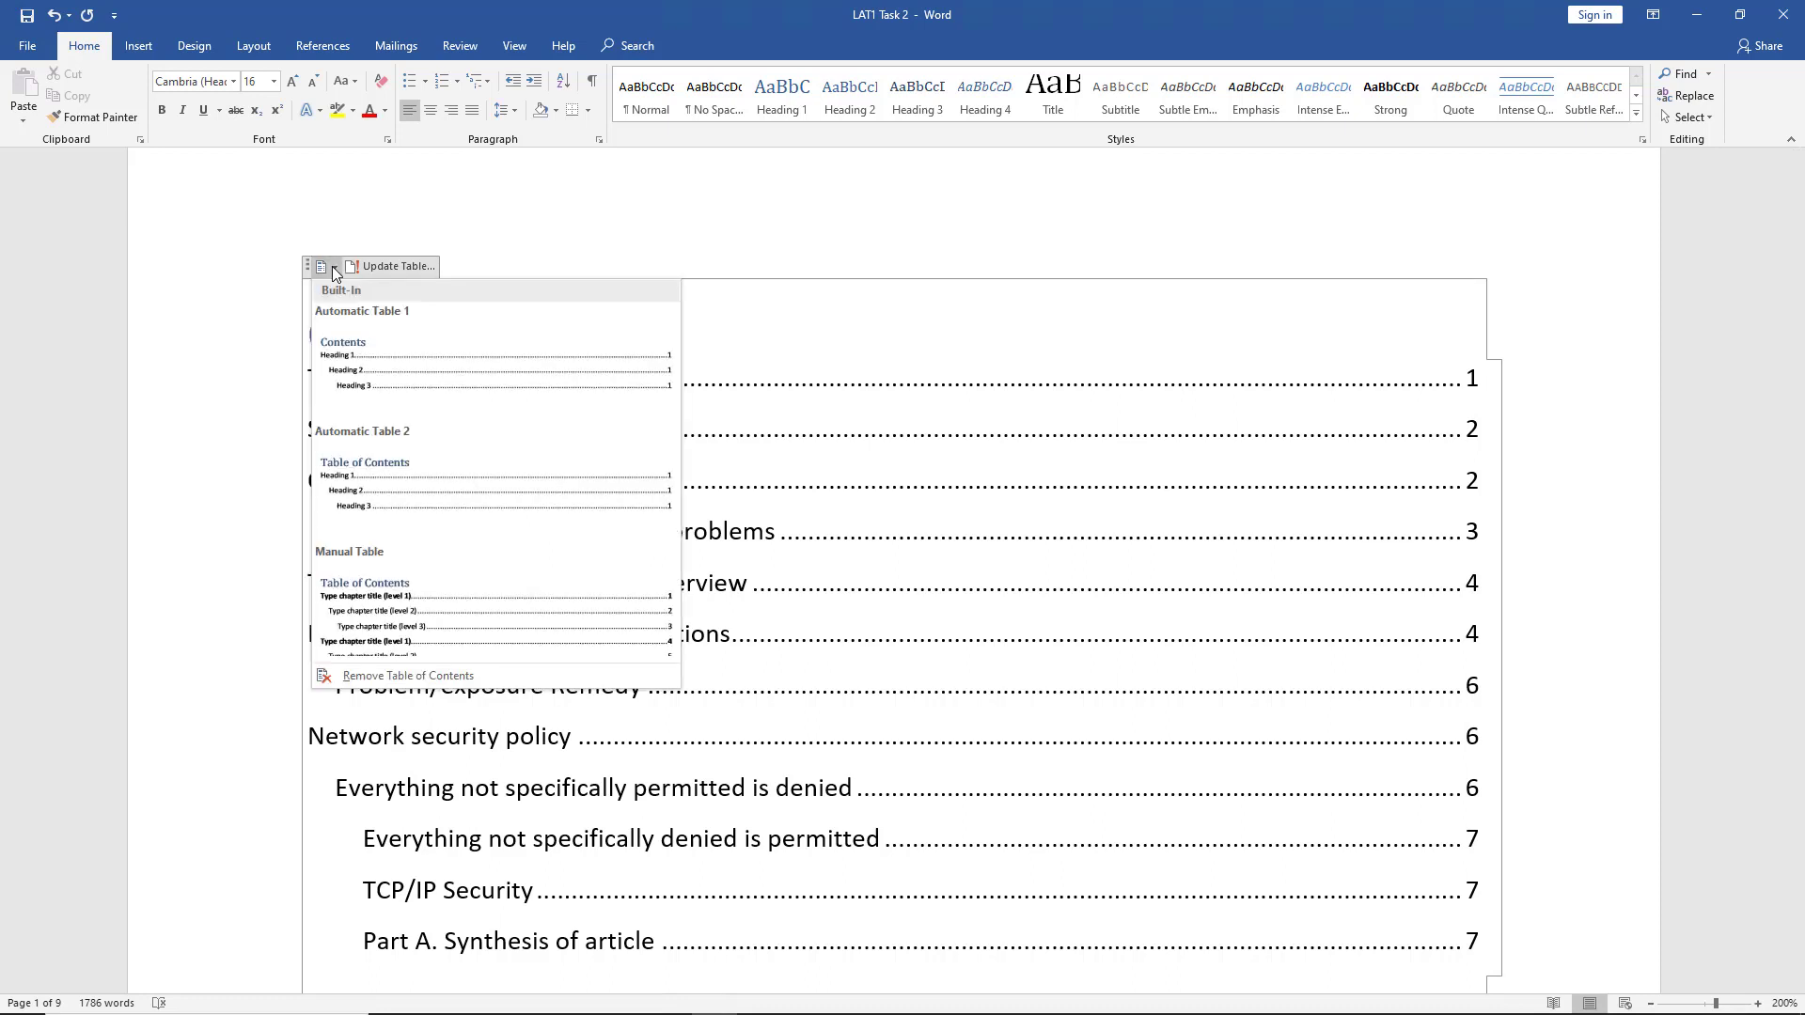
pyautogui.click(379, 476)
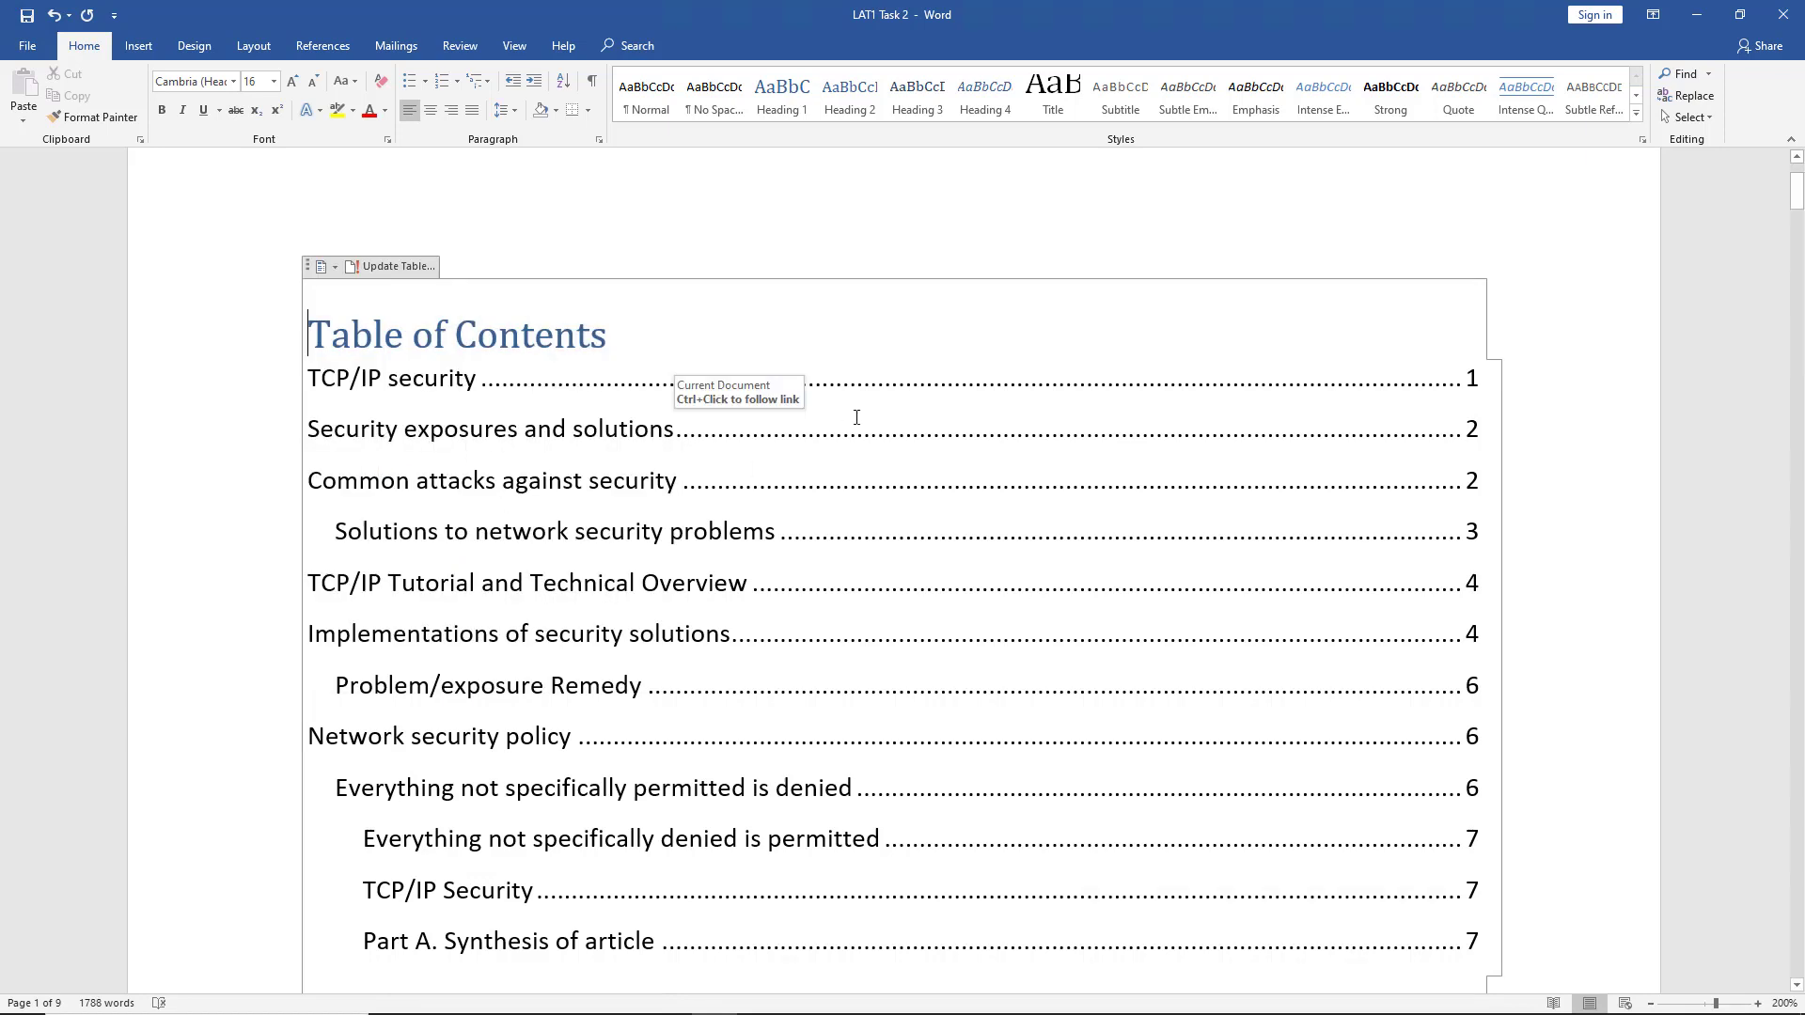
pyautogui.press('End')
pyautogui.write('for Do')
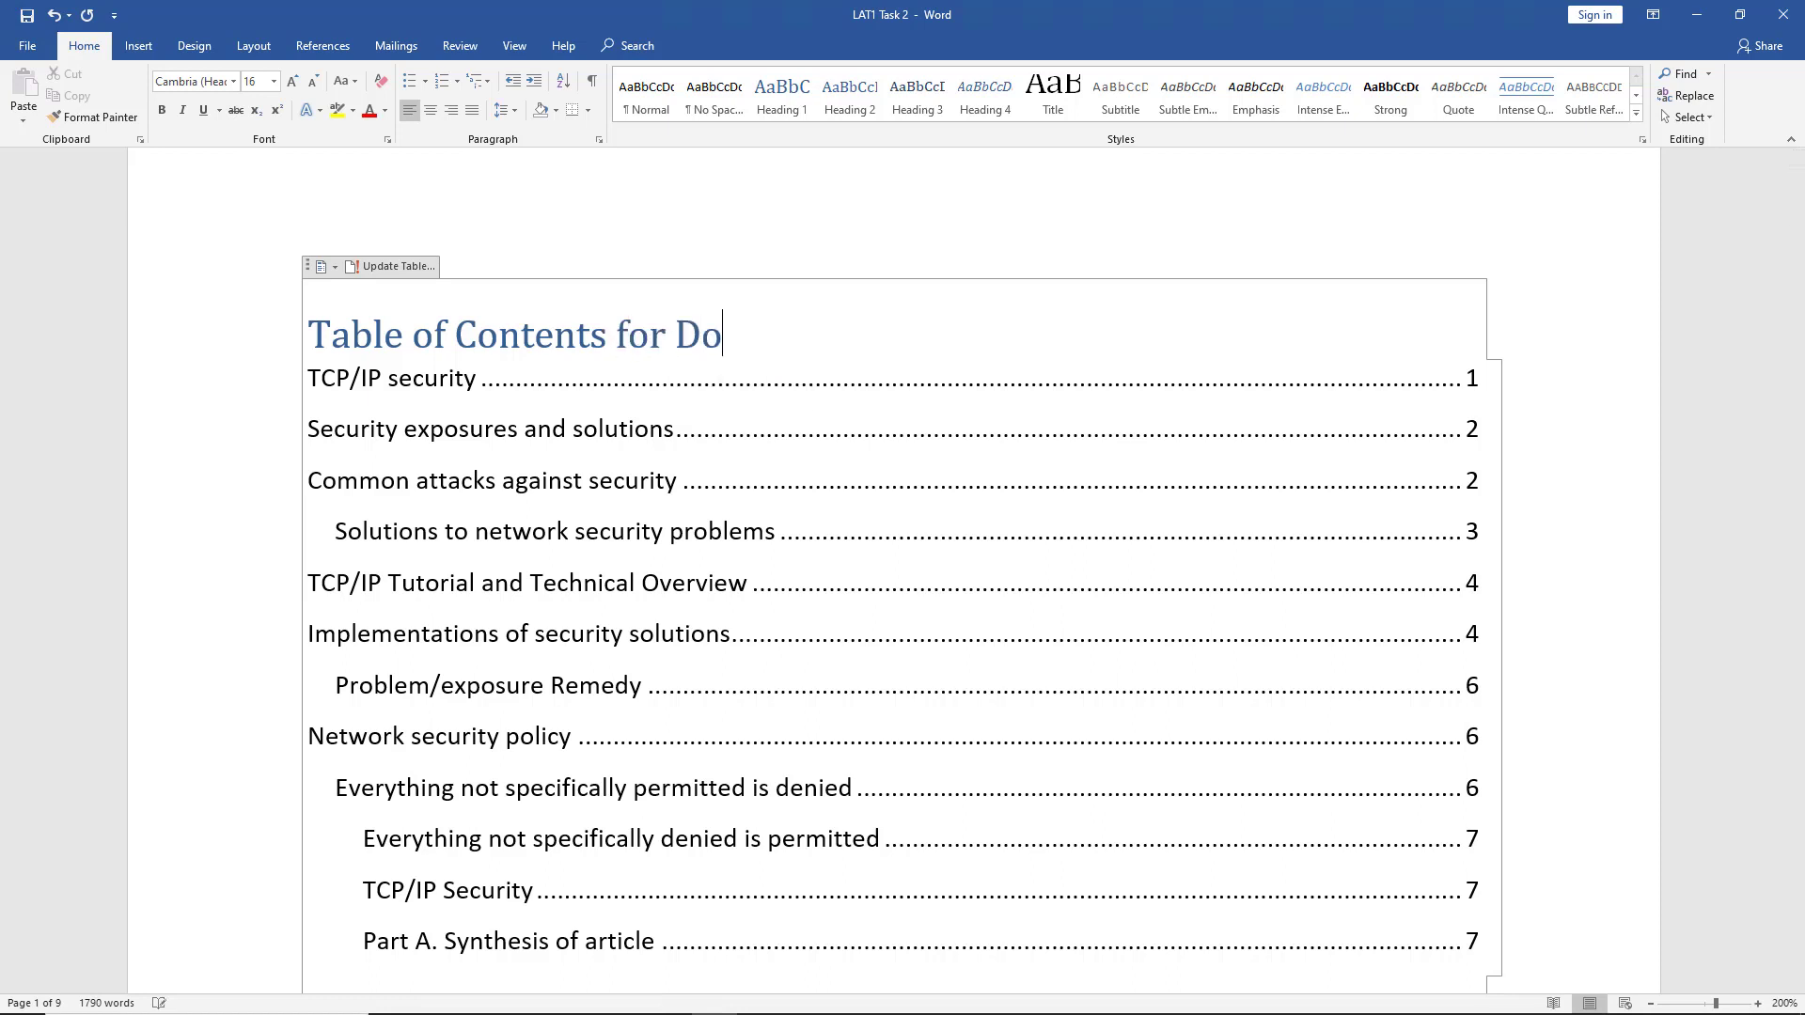
pyautogui.write('cument')
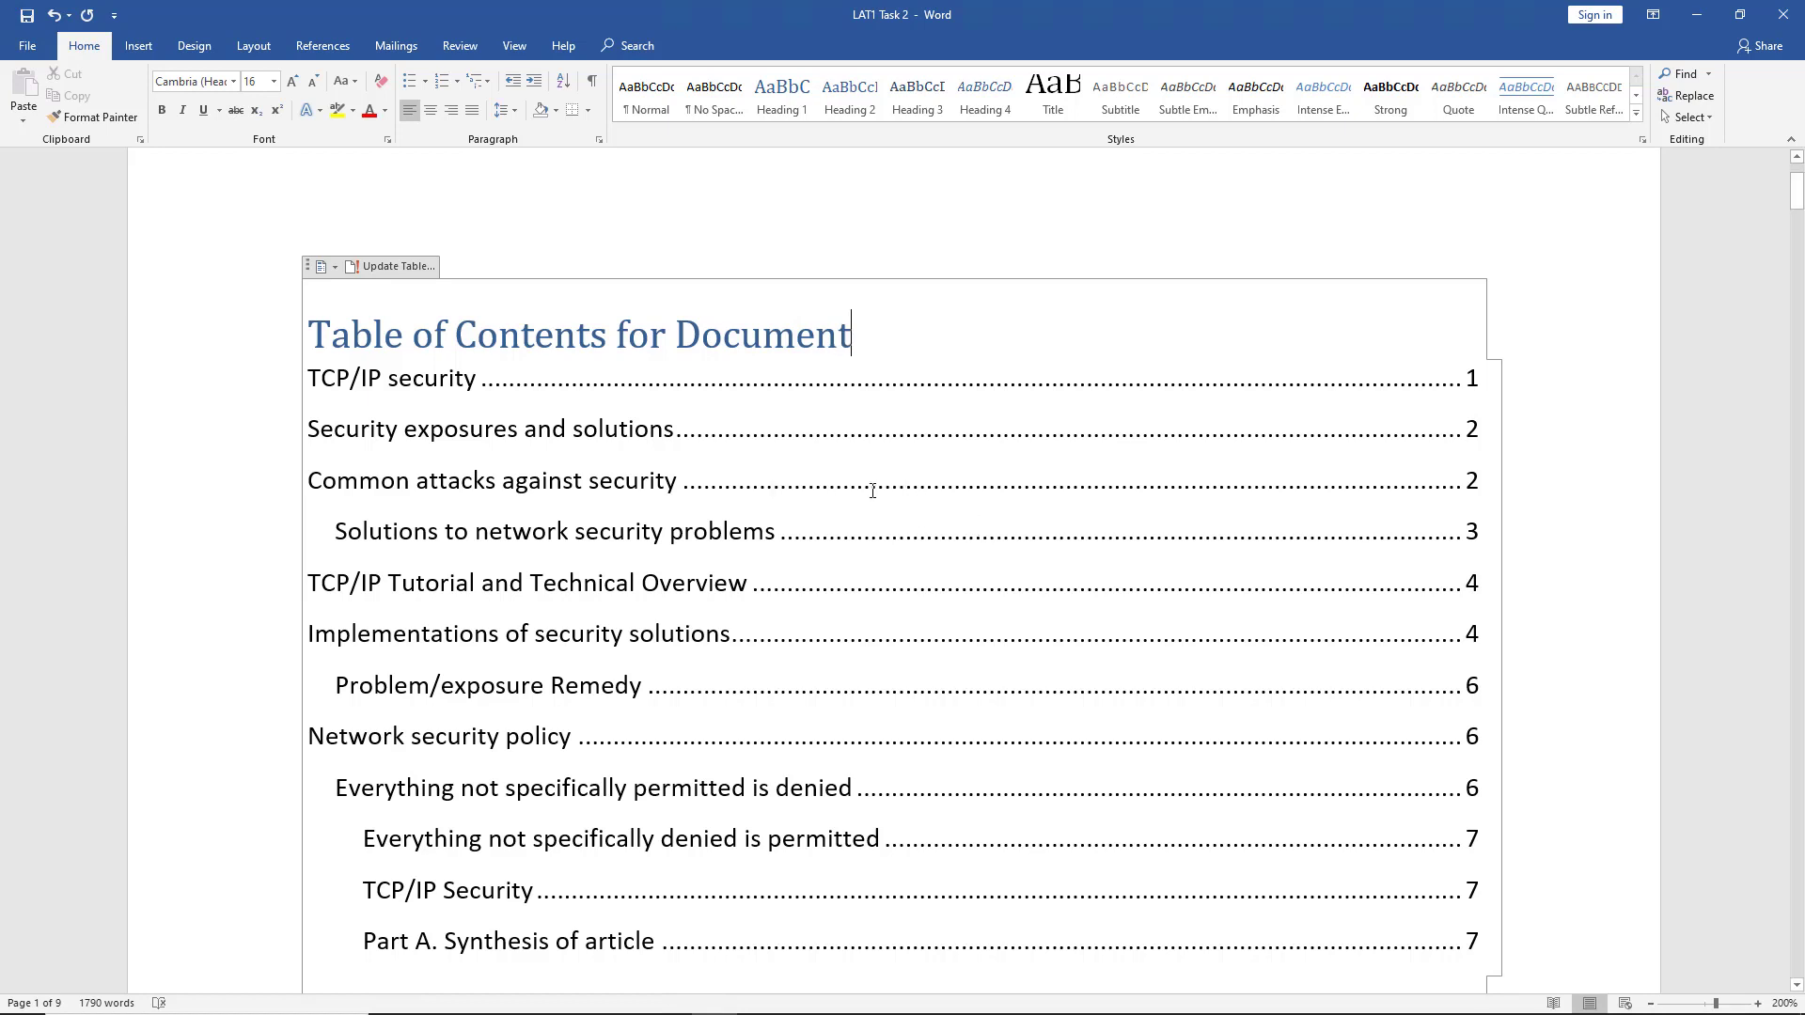
# - Select text in the first contents entry and in the 'Contents for Document' title
pyautogui.click(477, 382)
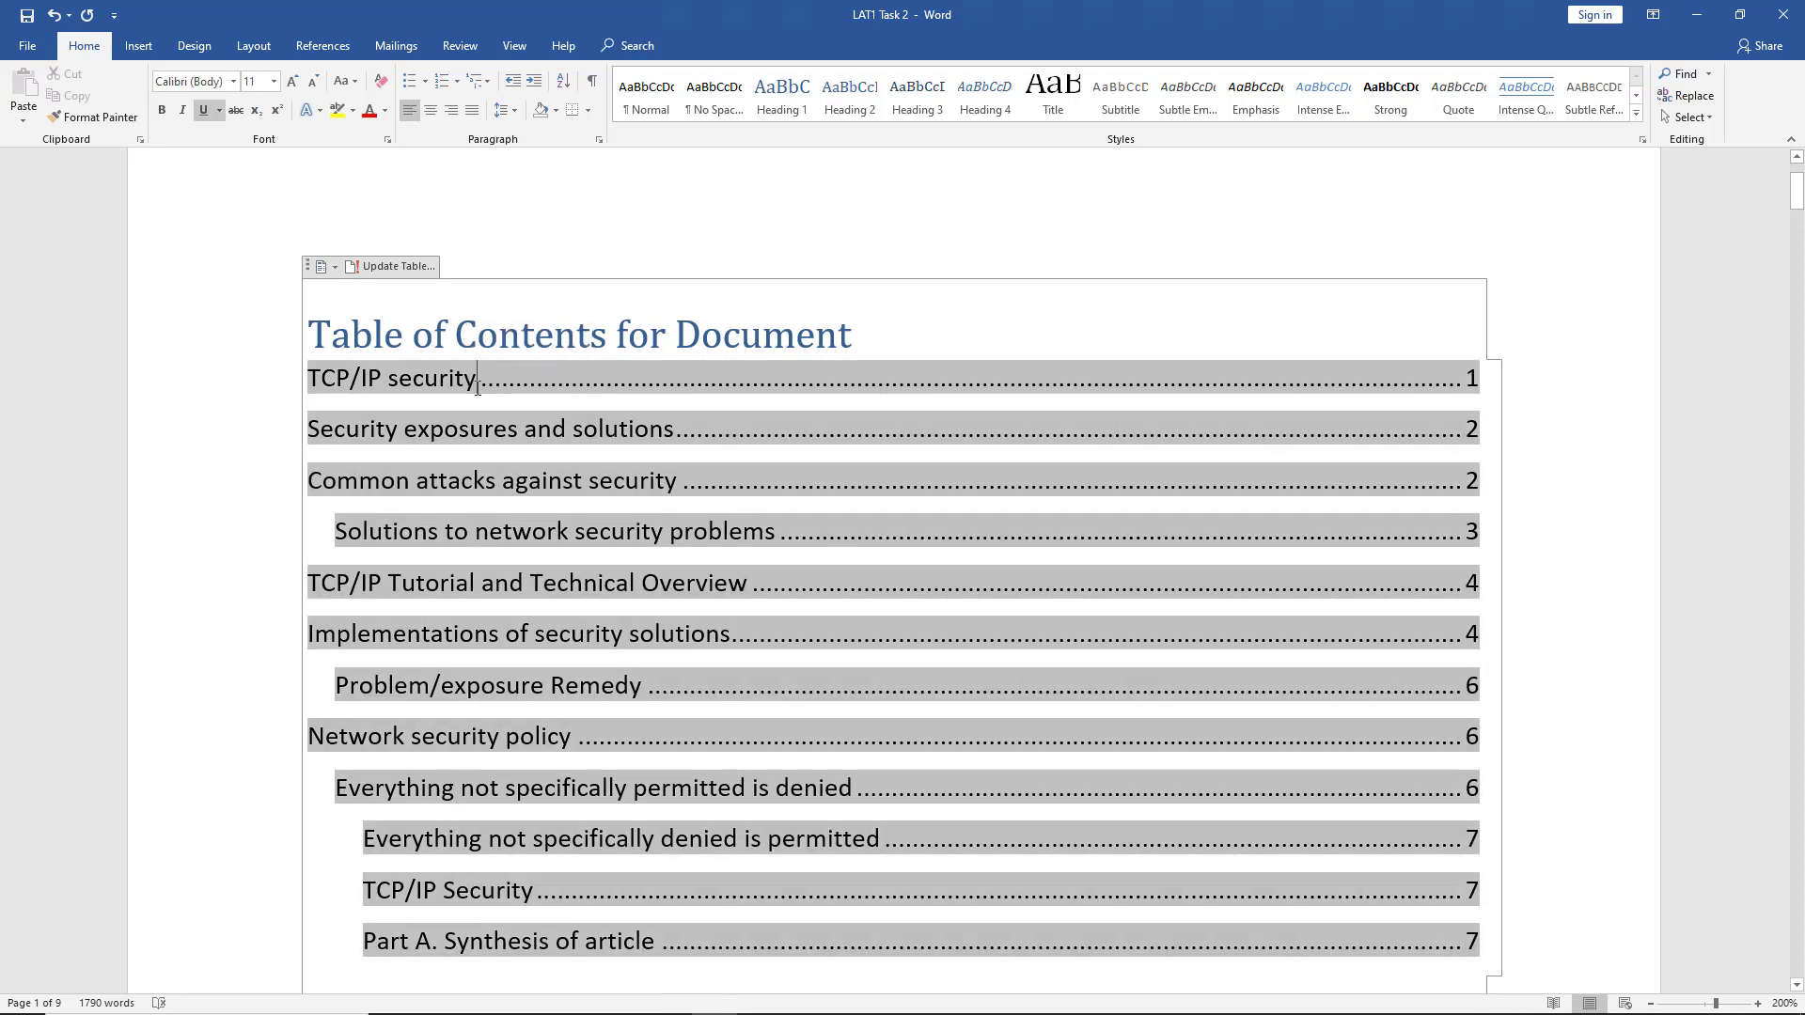
pyautogui.moveTo(477, 388); pyautogui.dragTo(320, 393)
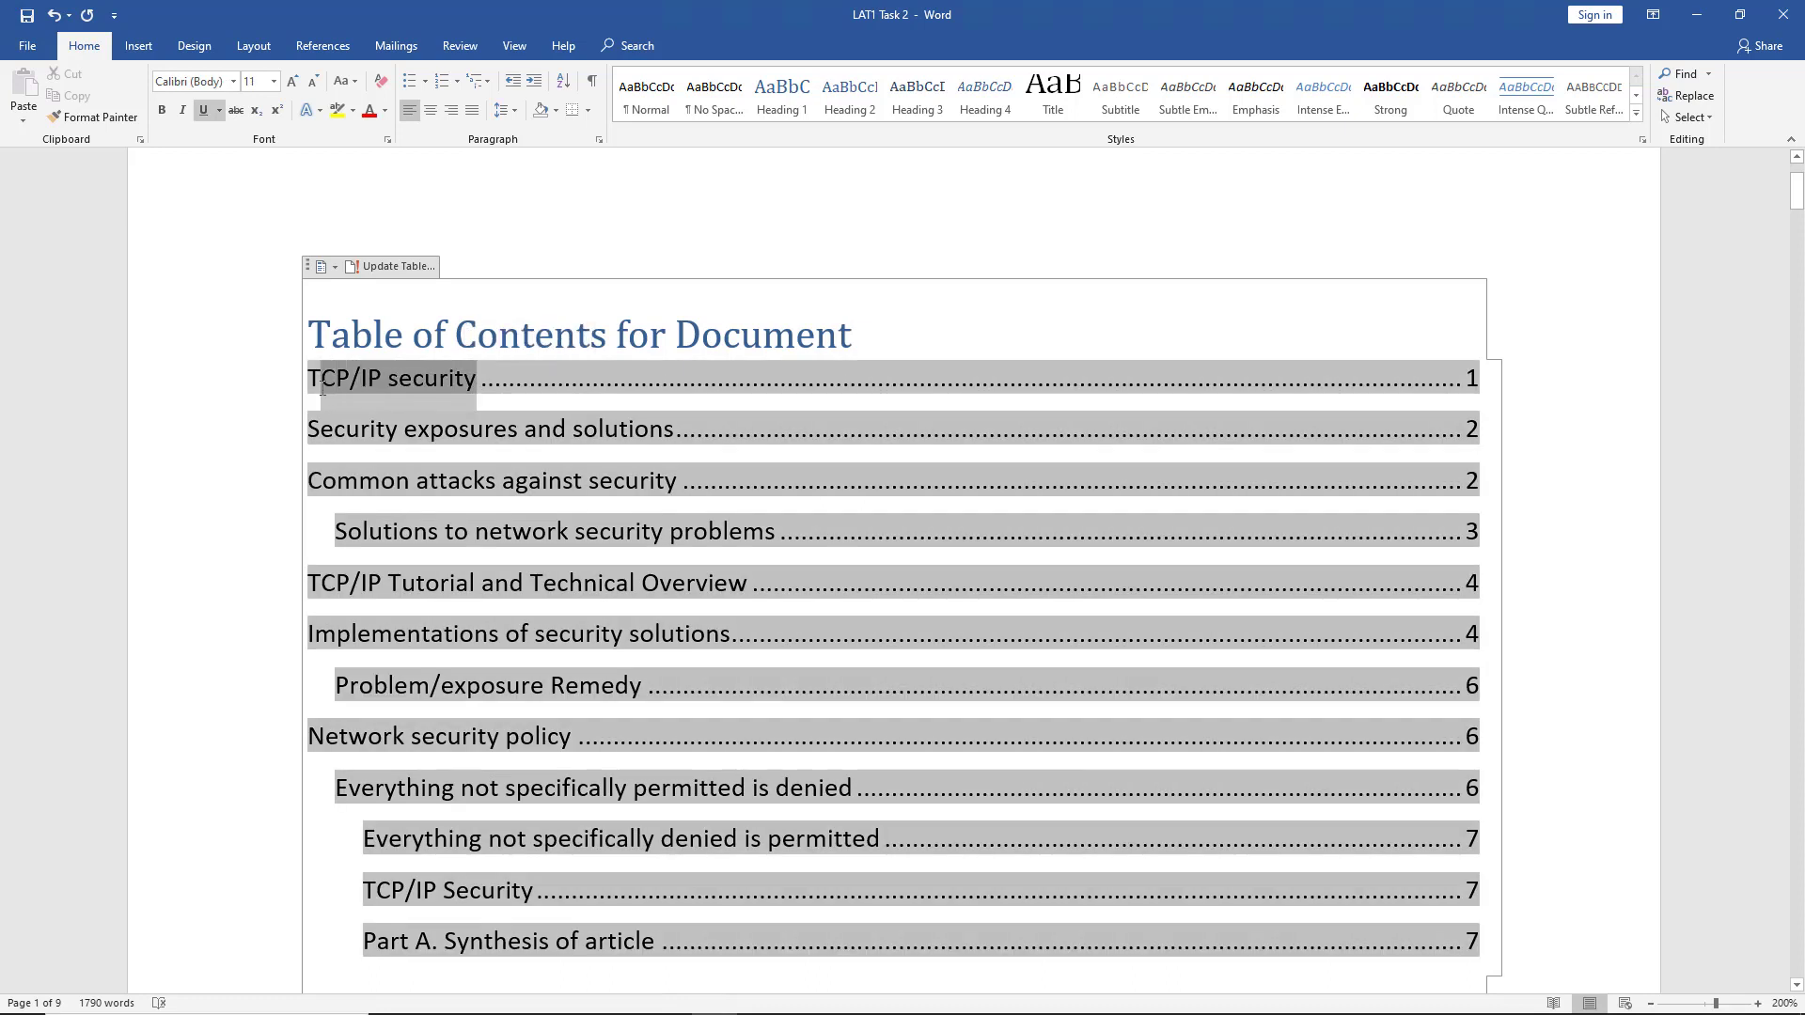
pyautogui.click(418, 406)
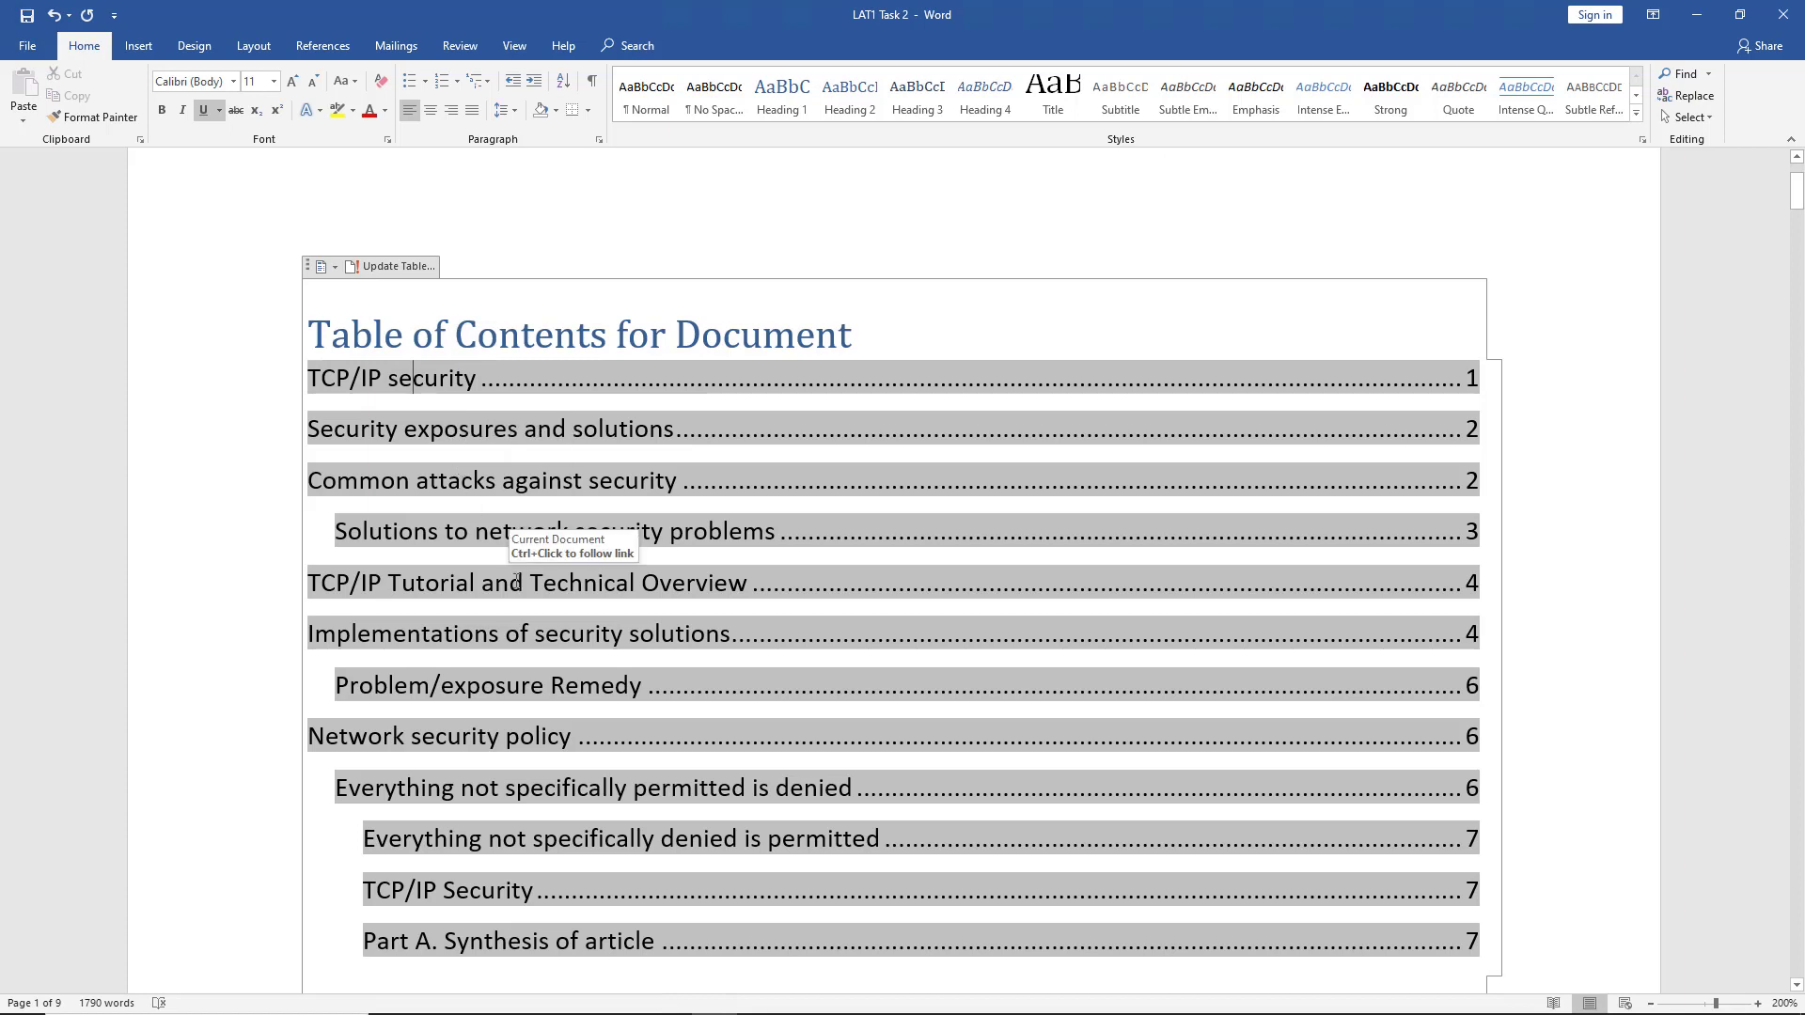
pyautogui.click(391, 384)
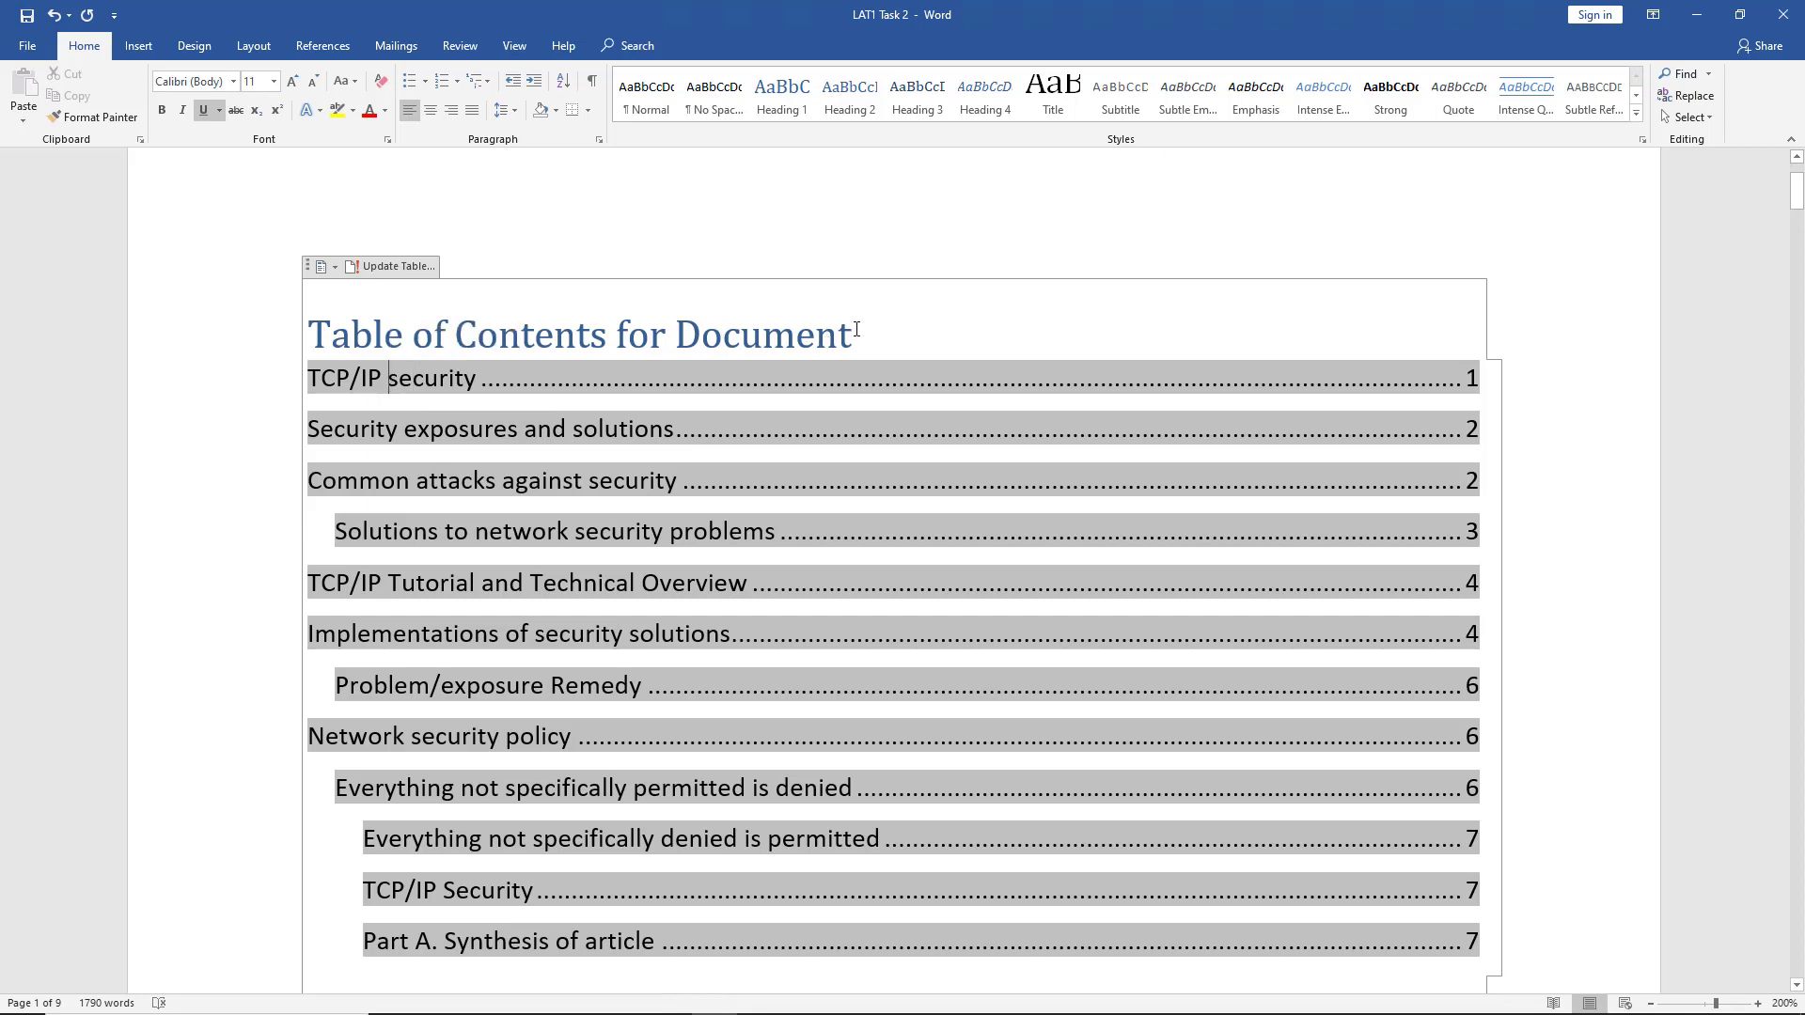
pyautogui.moveTo(856, 331); pyautogui.dragTo(455, 336)
pyautogui.scroll(2, 539, 382)
pyautogui.click(389, 501)
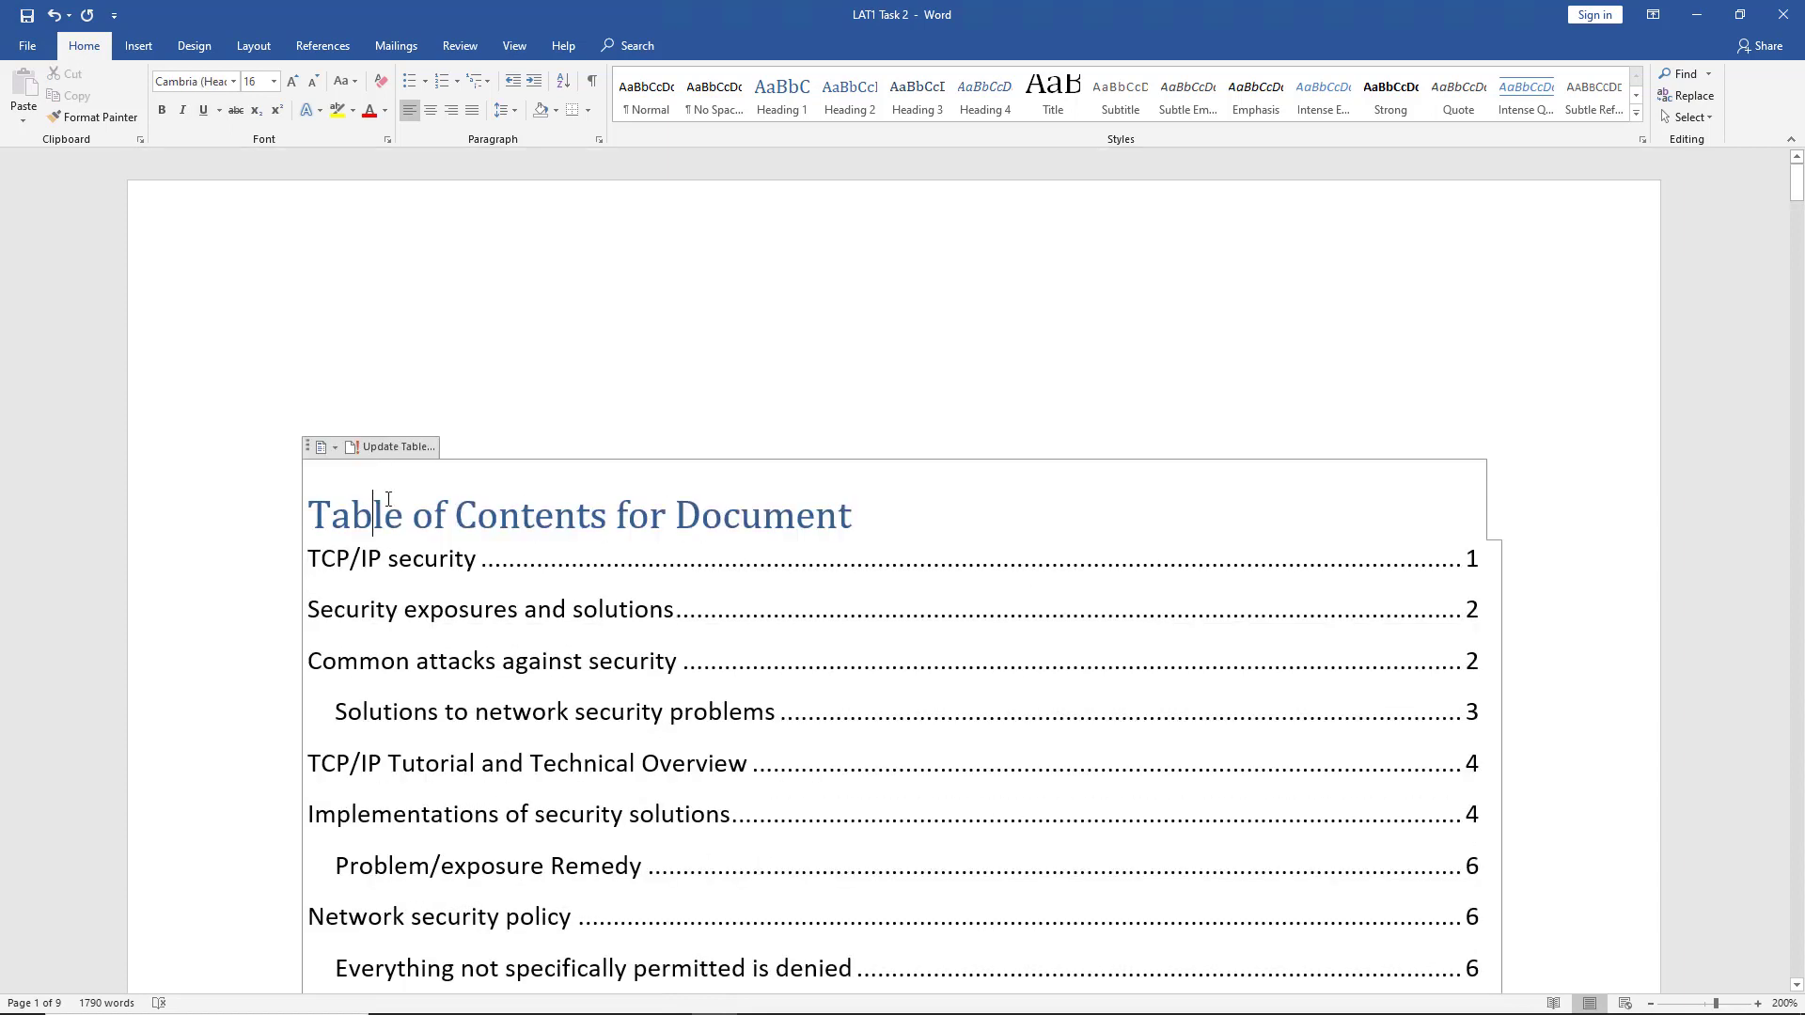
pyautogui.hotkey('alt', 's')
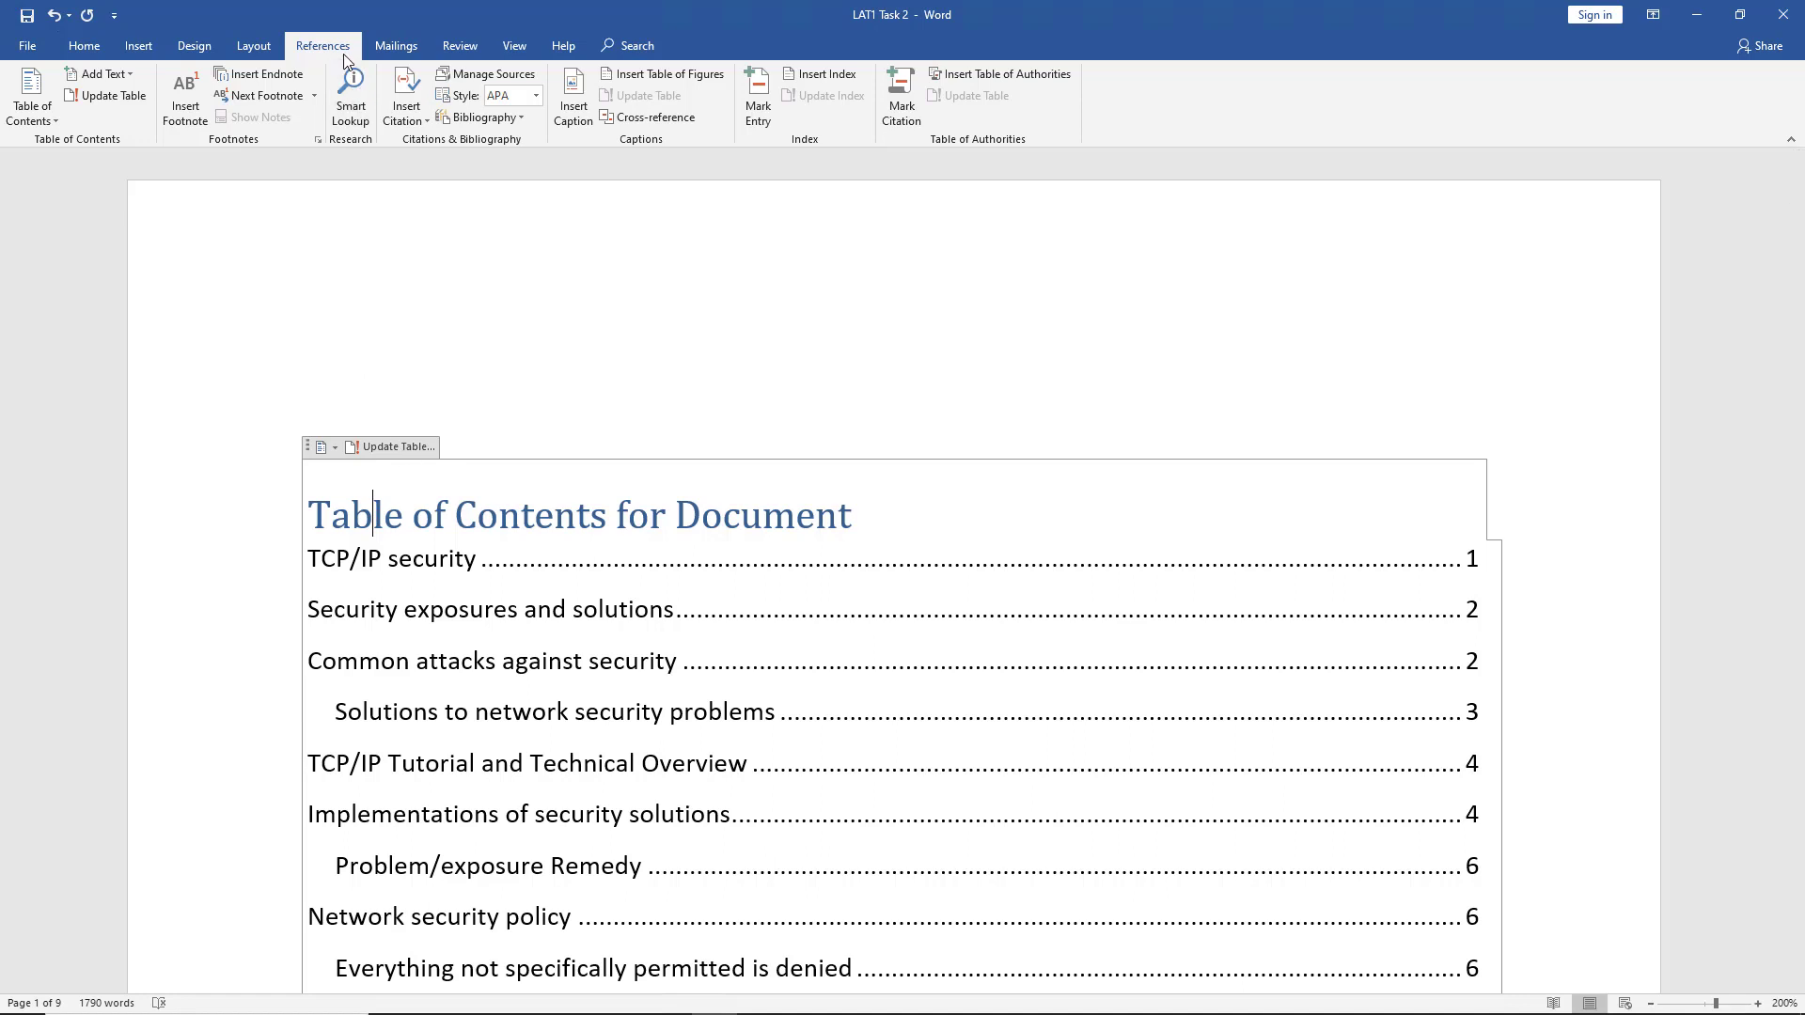
pyautogui.click(53, 122)
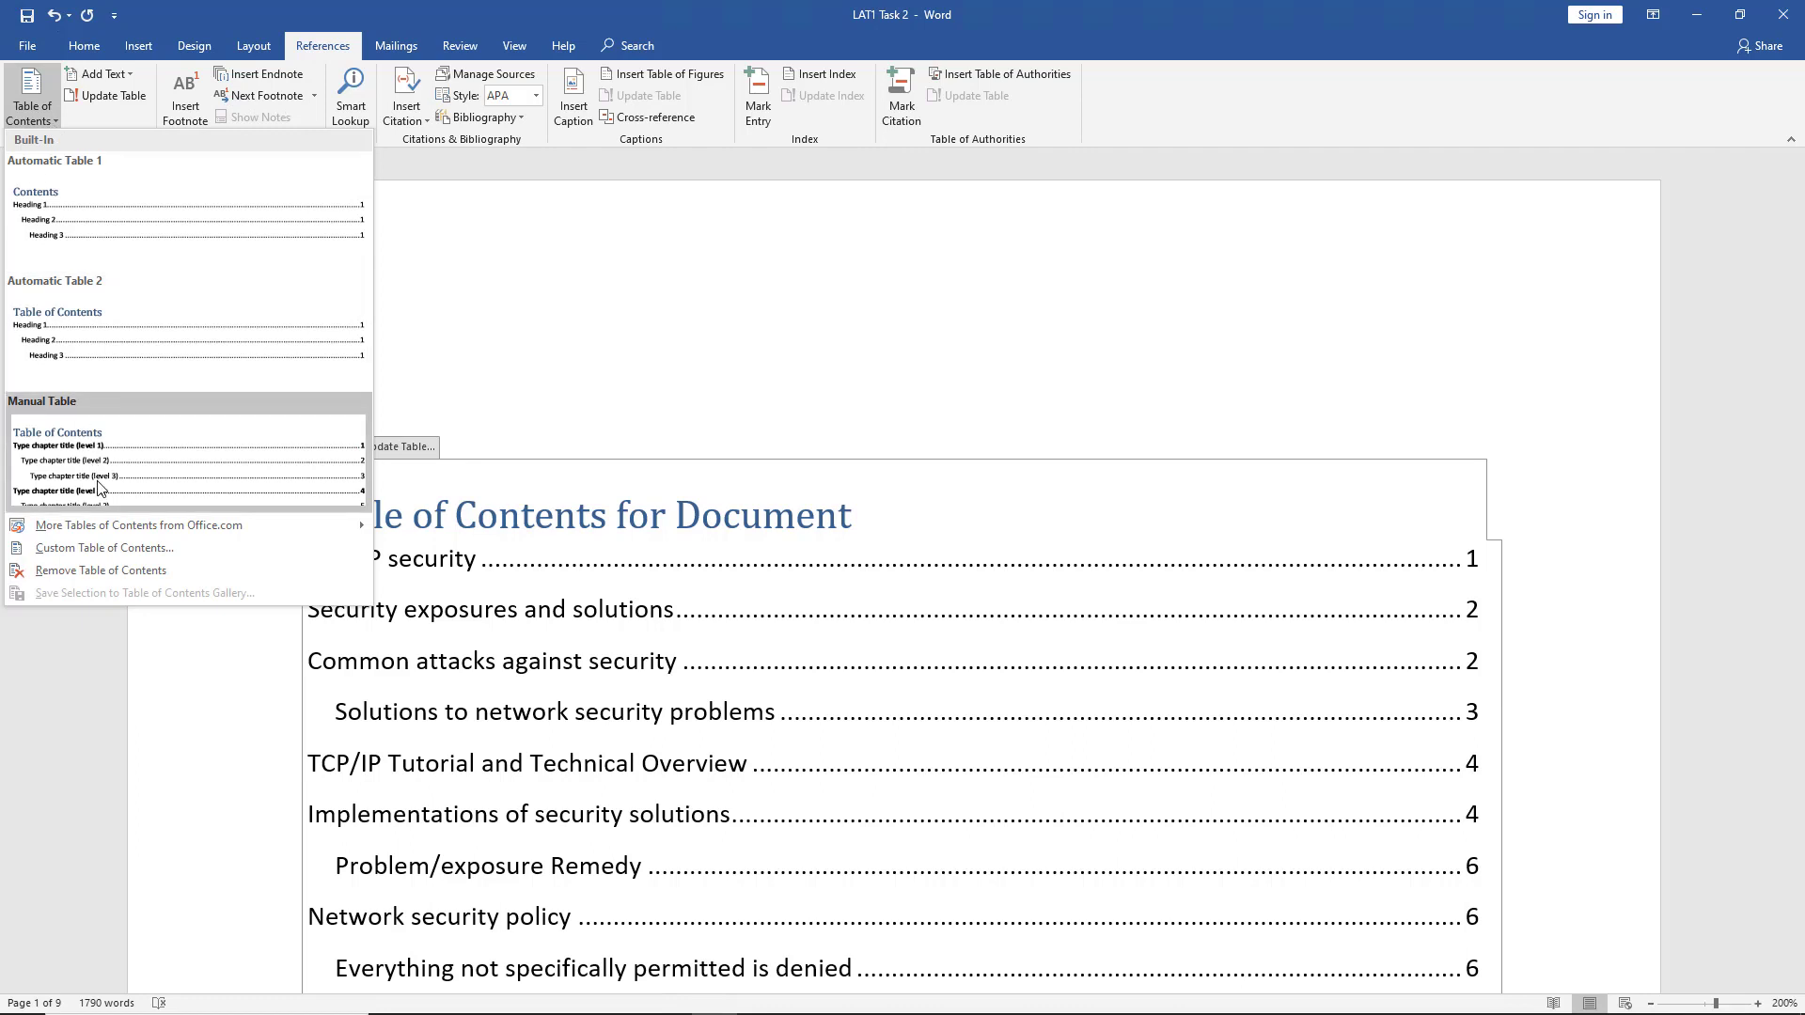
pyautogui.click(110, 549)
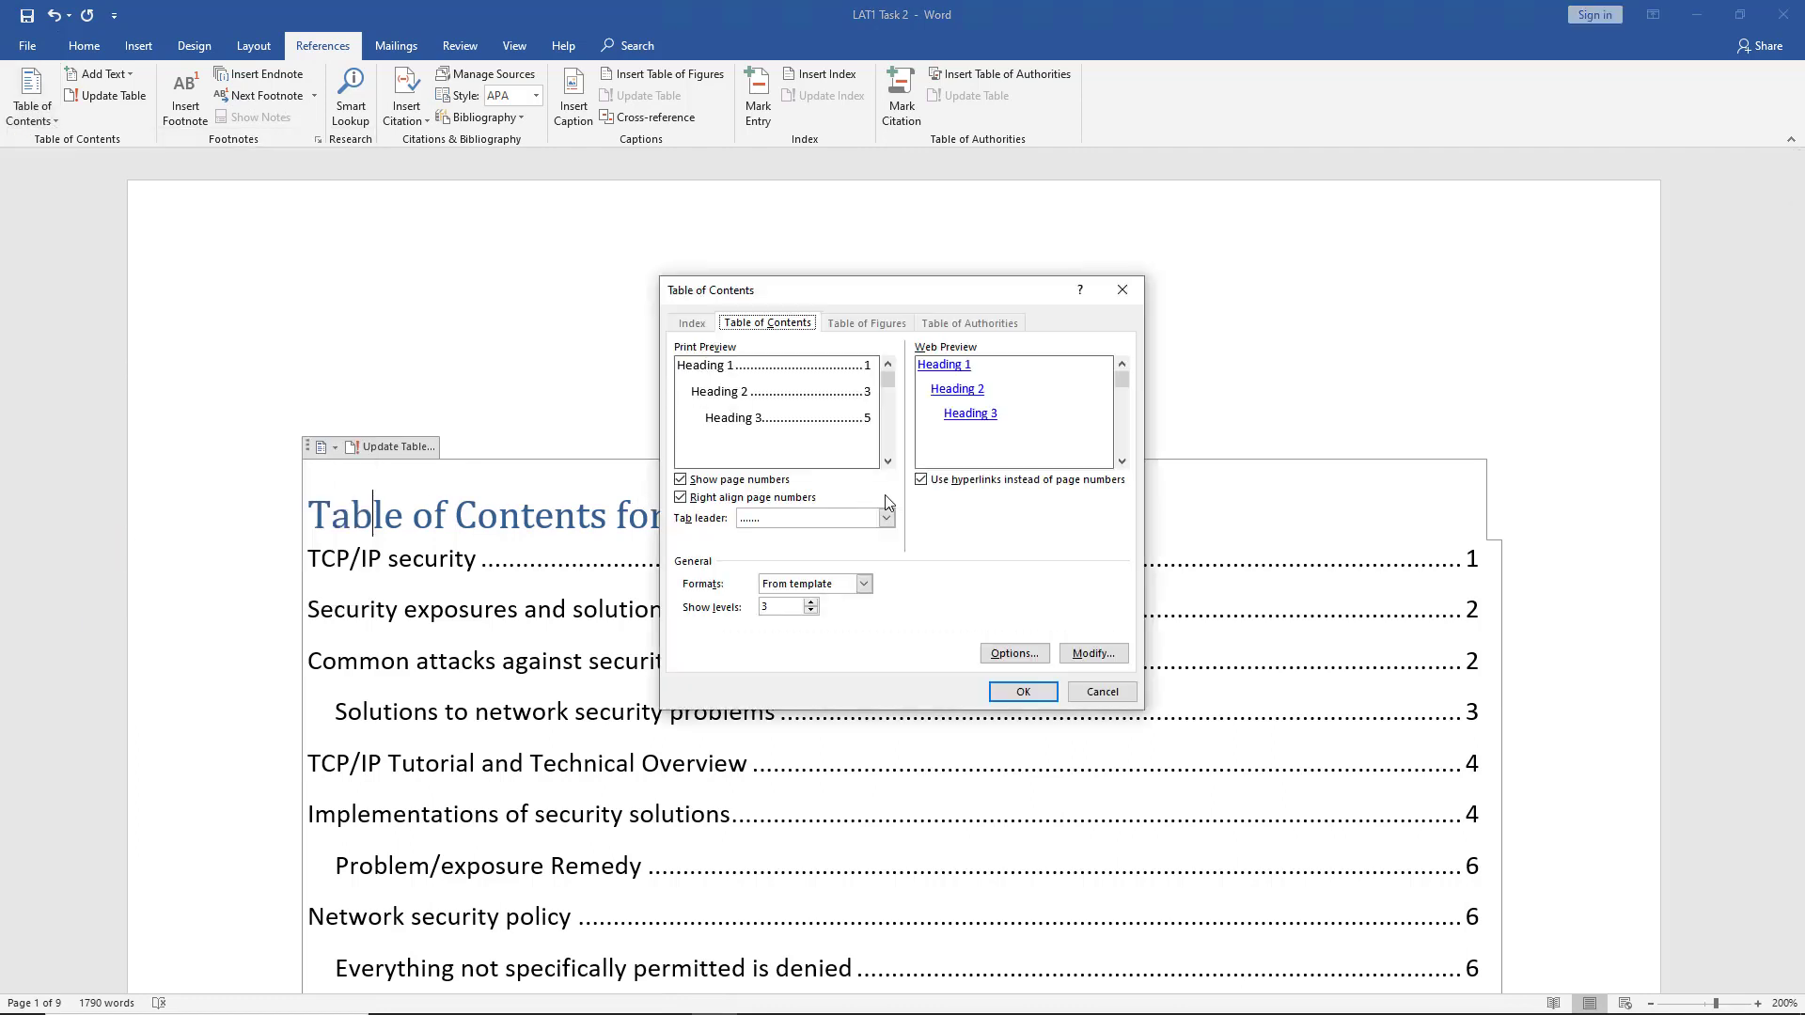
pyautogui.click(680, 481)
pyautogui.click(680, 481)
pyautogui.click(679, 497)
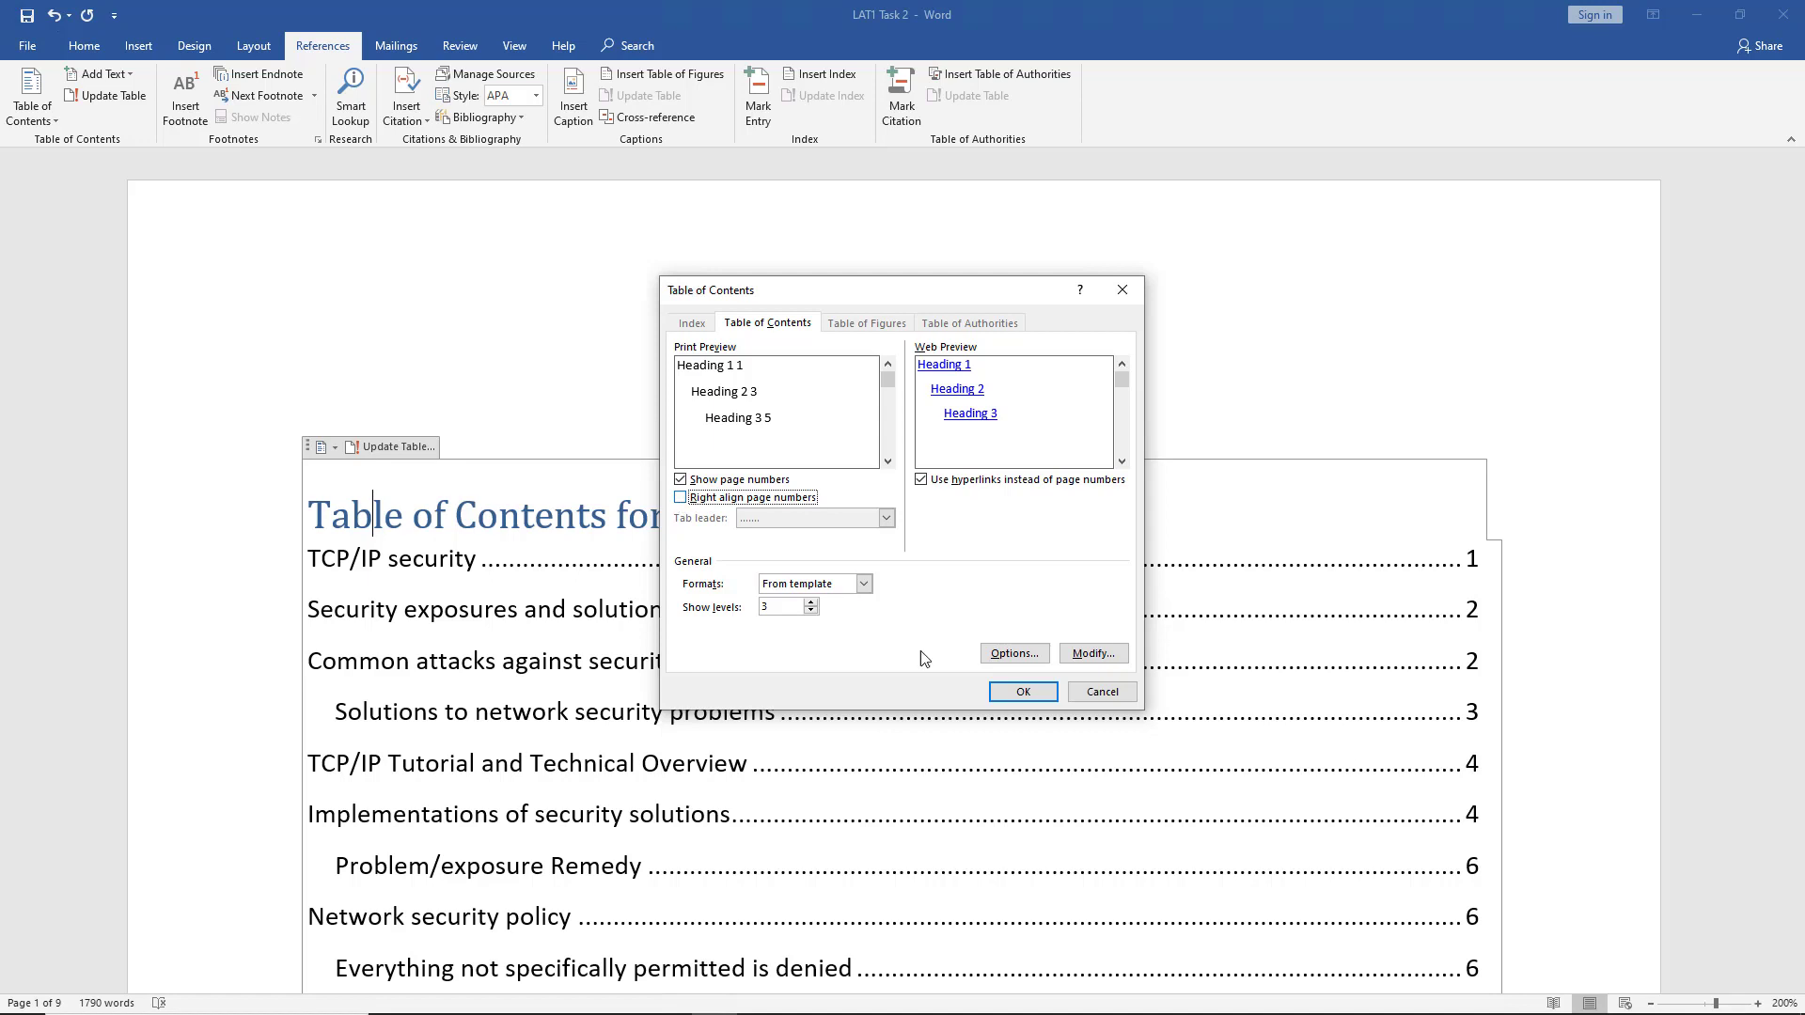
pyautogui.click(1016, 696)
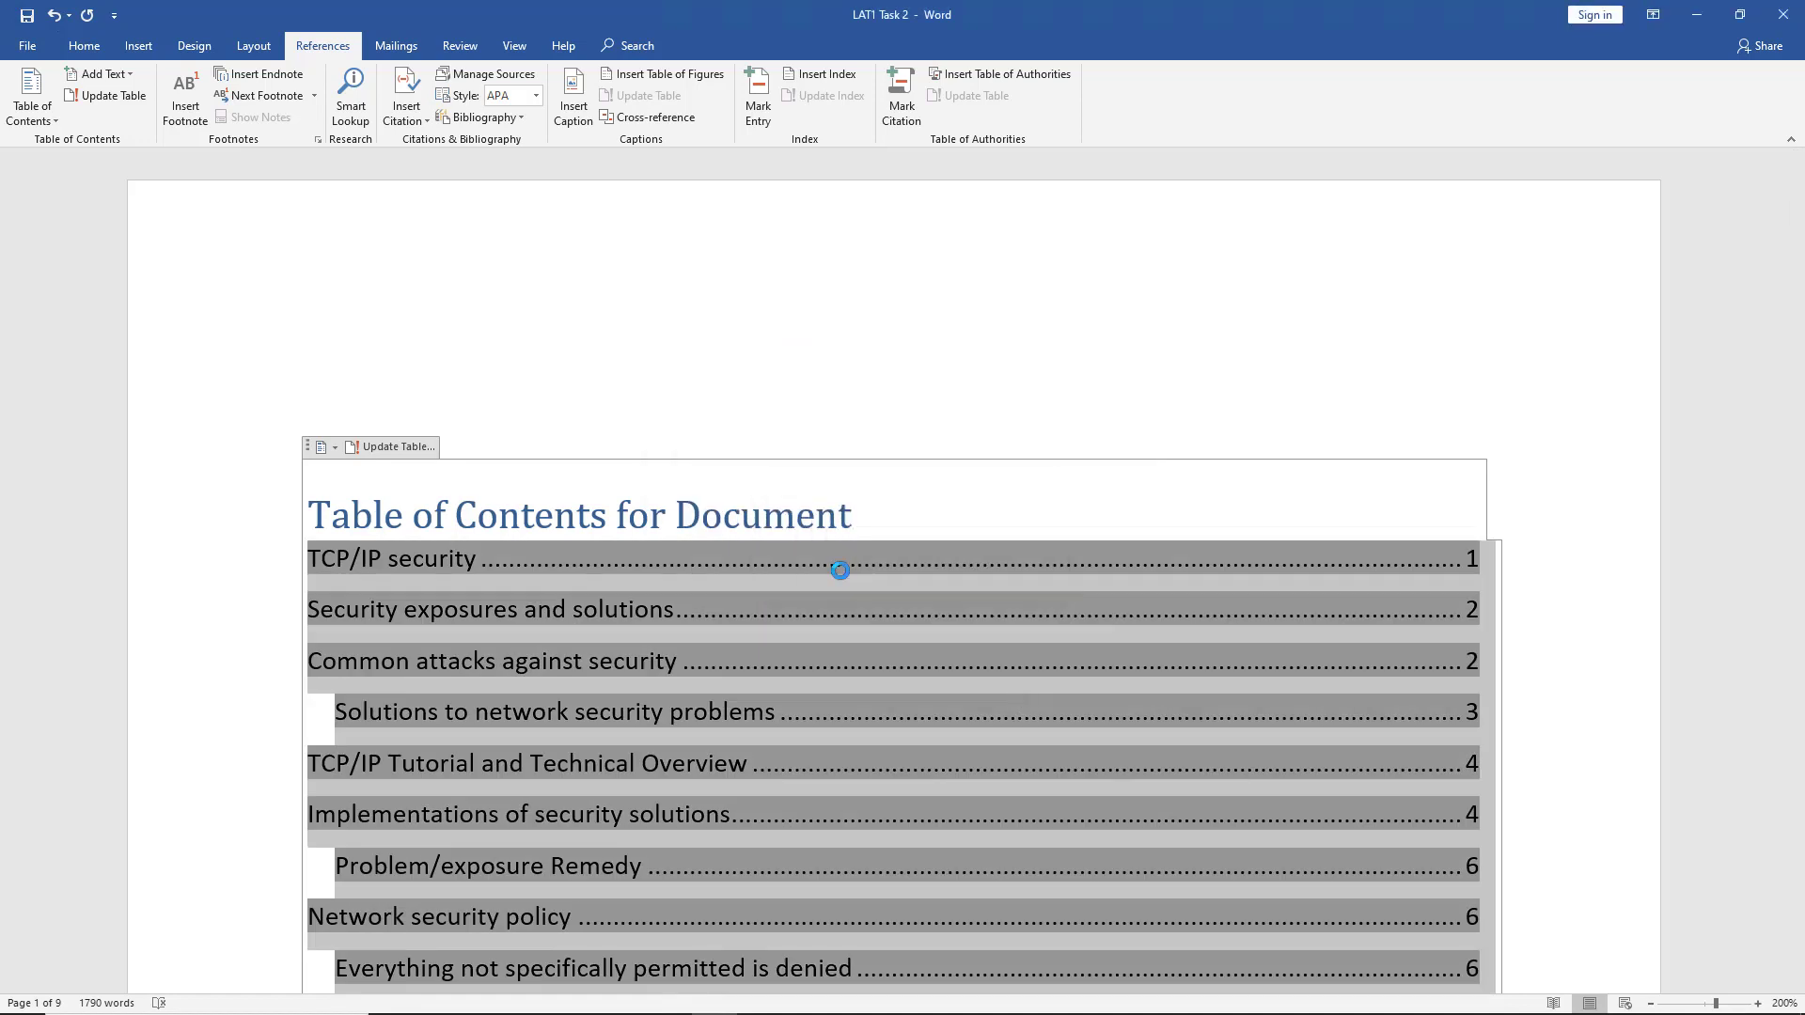
pyautogui.click(831, 571)
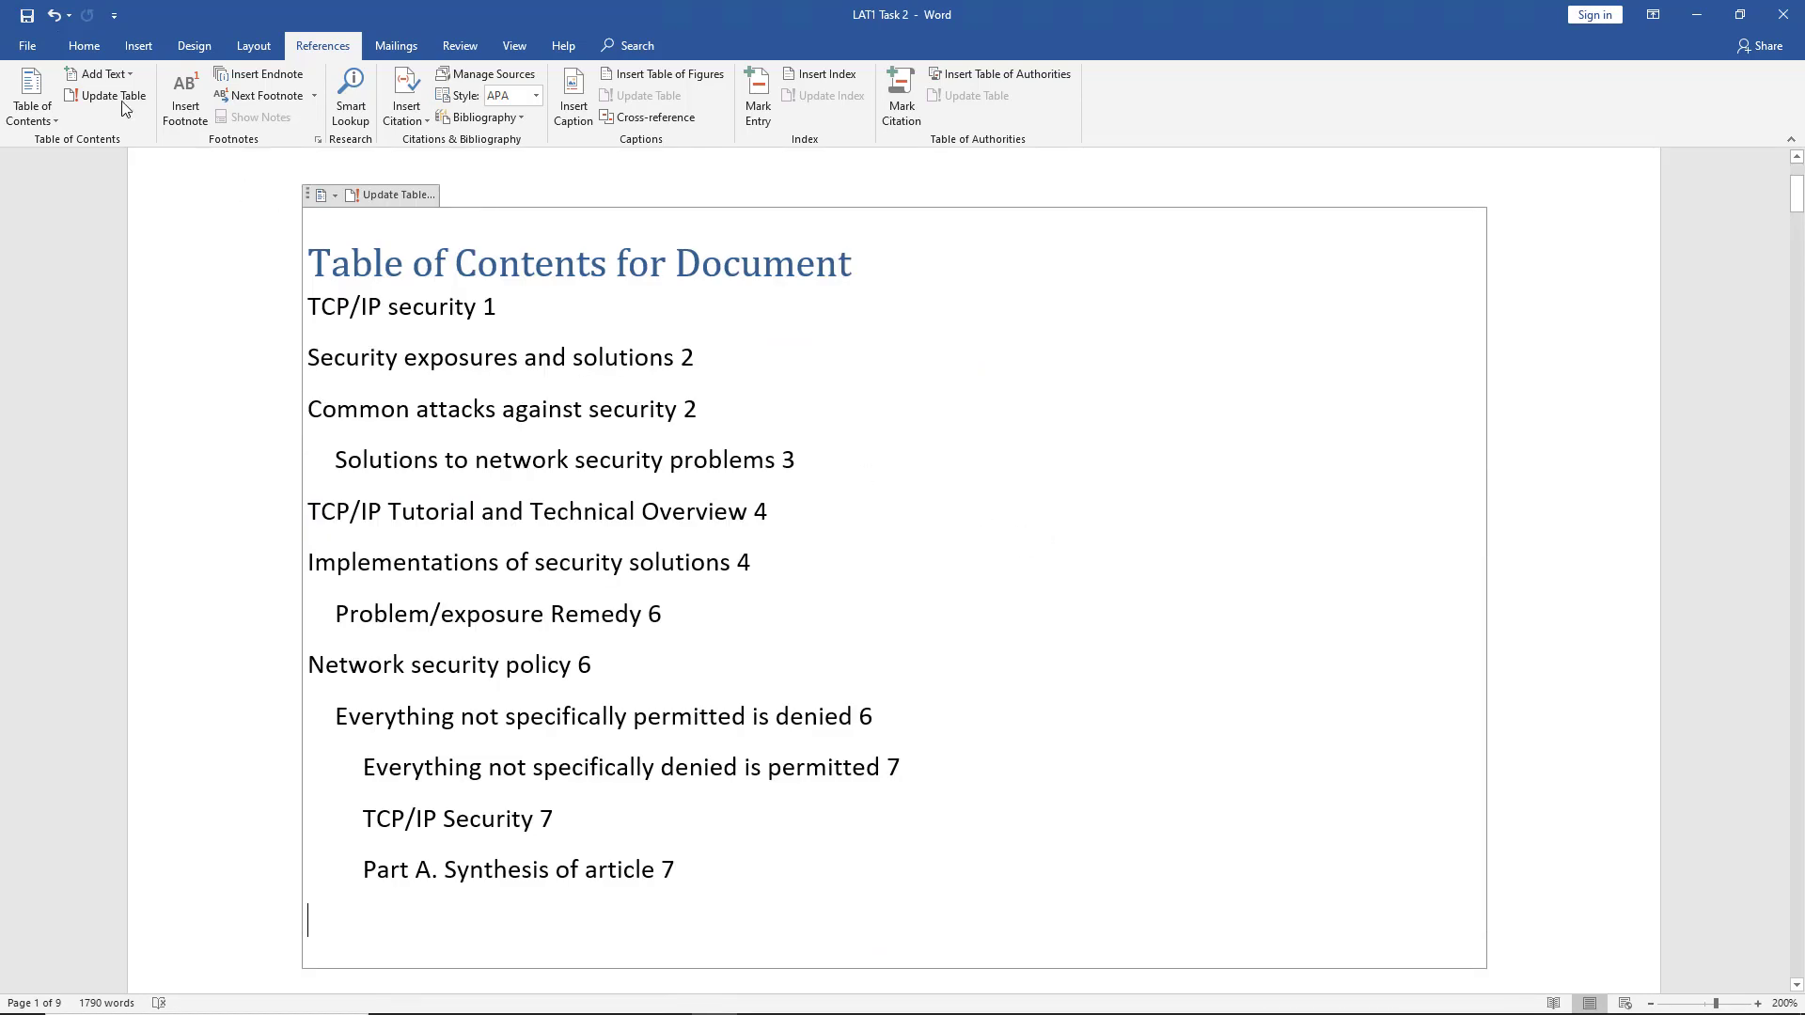
pyautogui.click(55, 16)
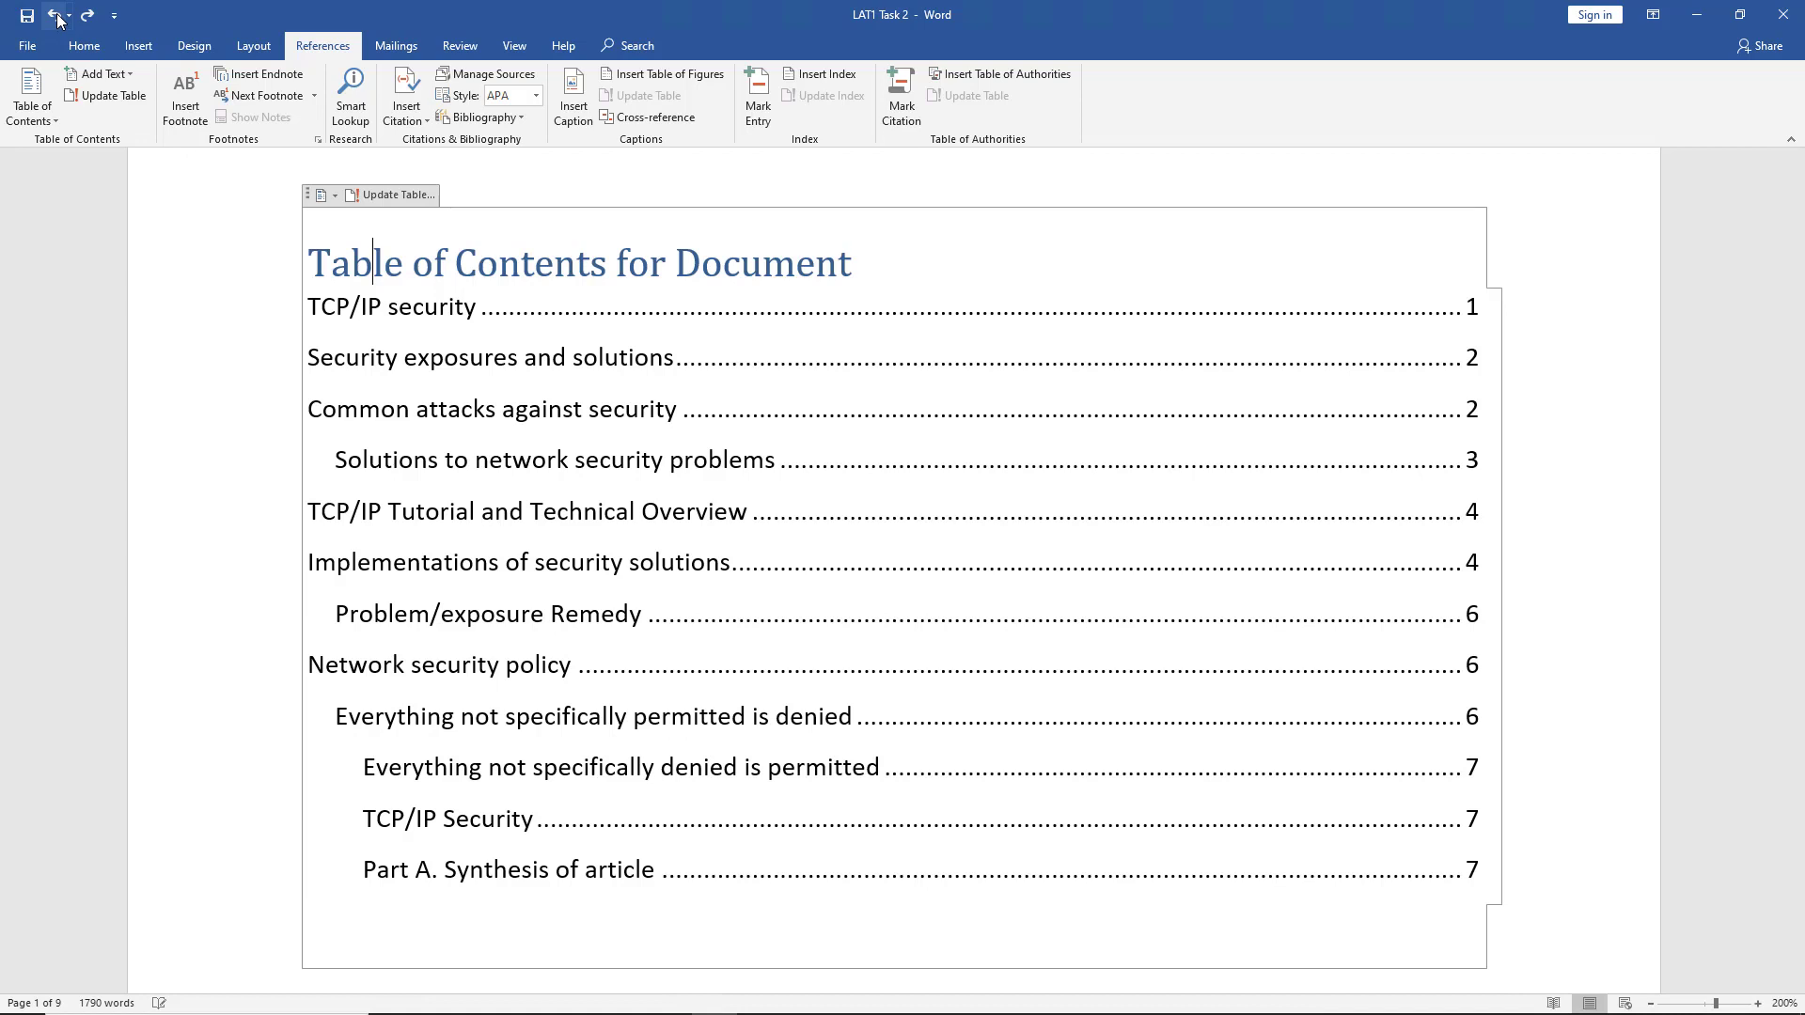
# - Set the table of contents tab leader to dashes and replace the existing table
pyautogui.scroll(1, 684, 331)
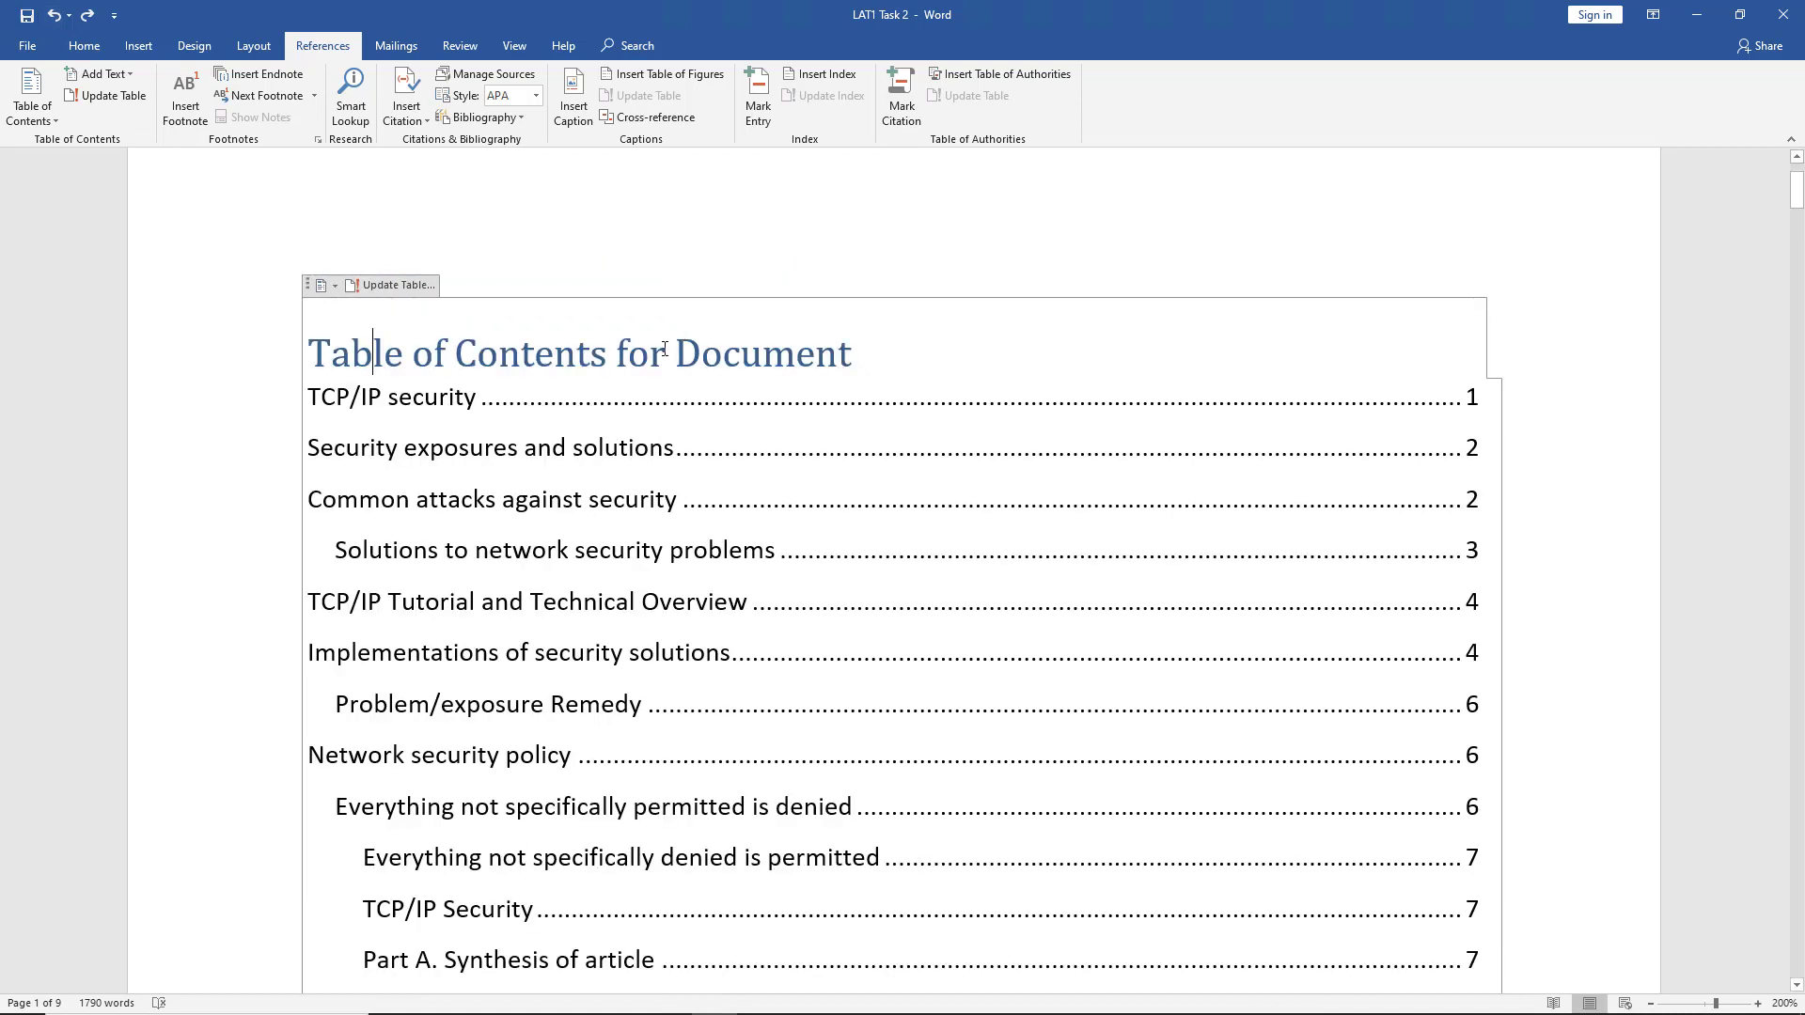
pyautogui.click(45, 115)
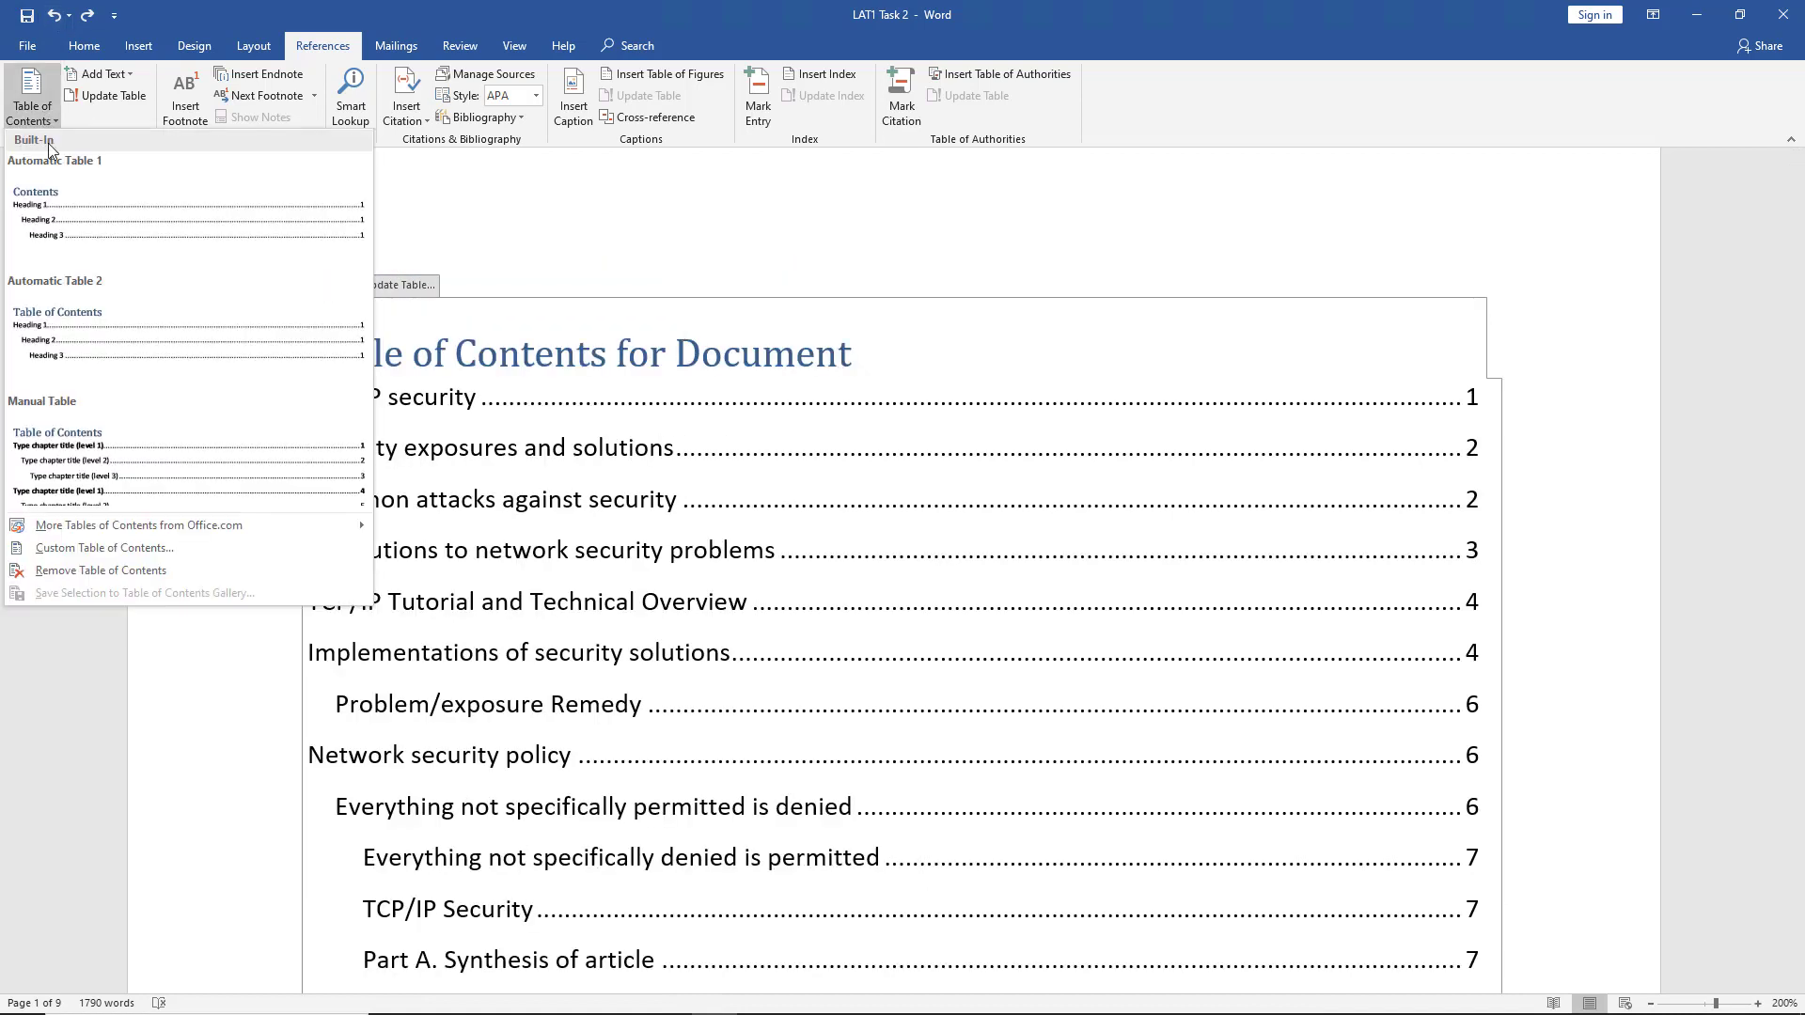
pyautogui.click(91, 547)
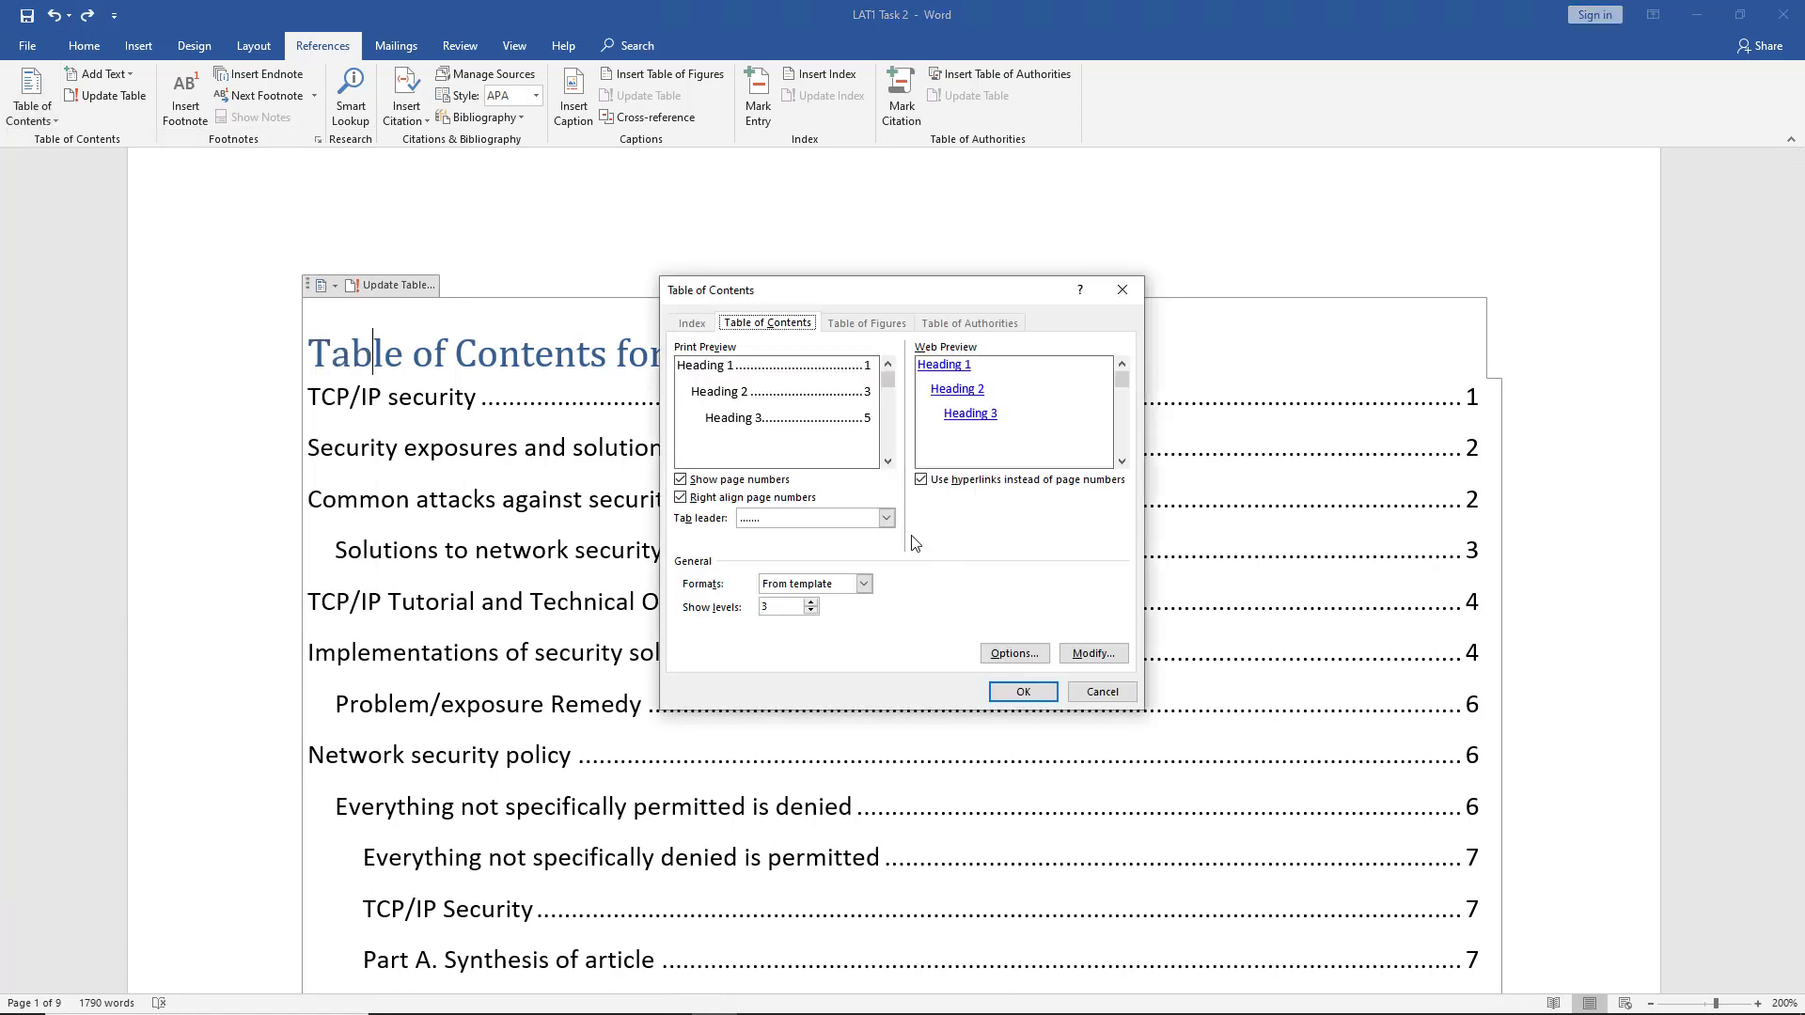
pyautogui.click(887, 518)
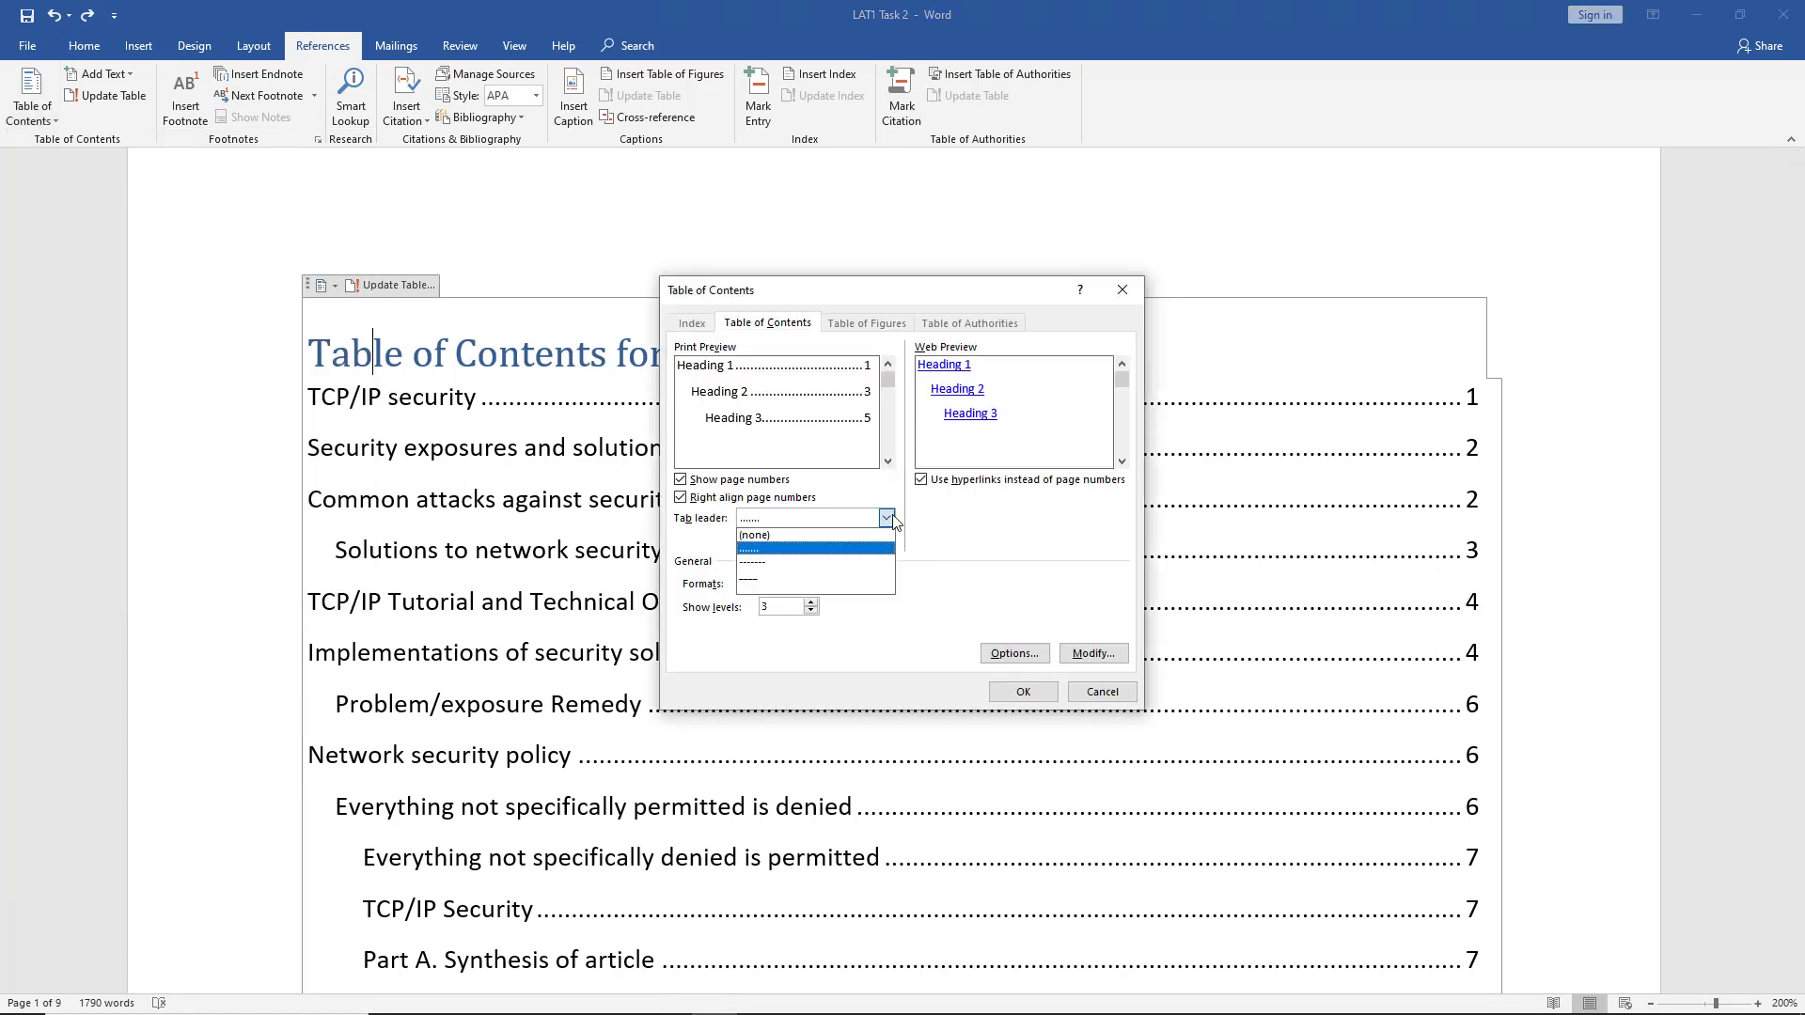
pyautogui.click(866, 564)
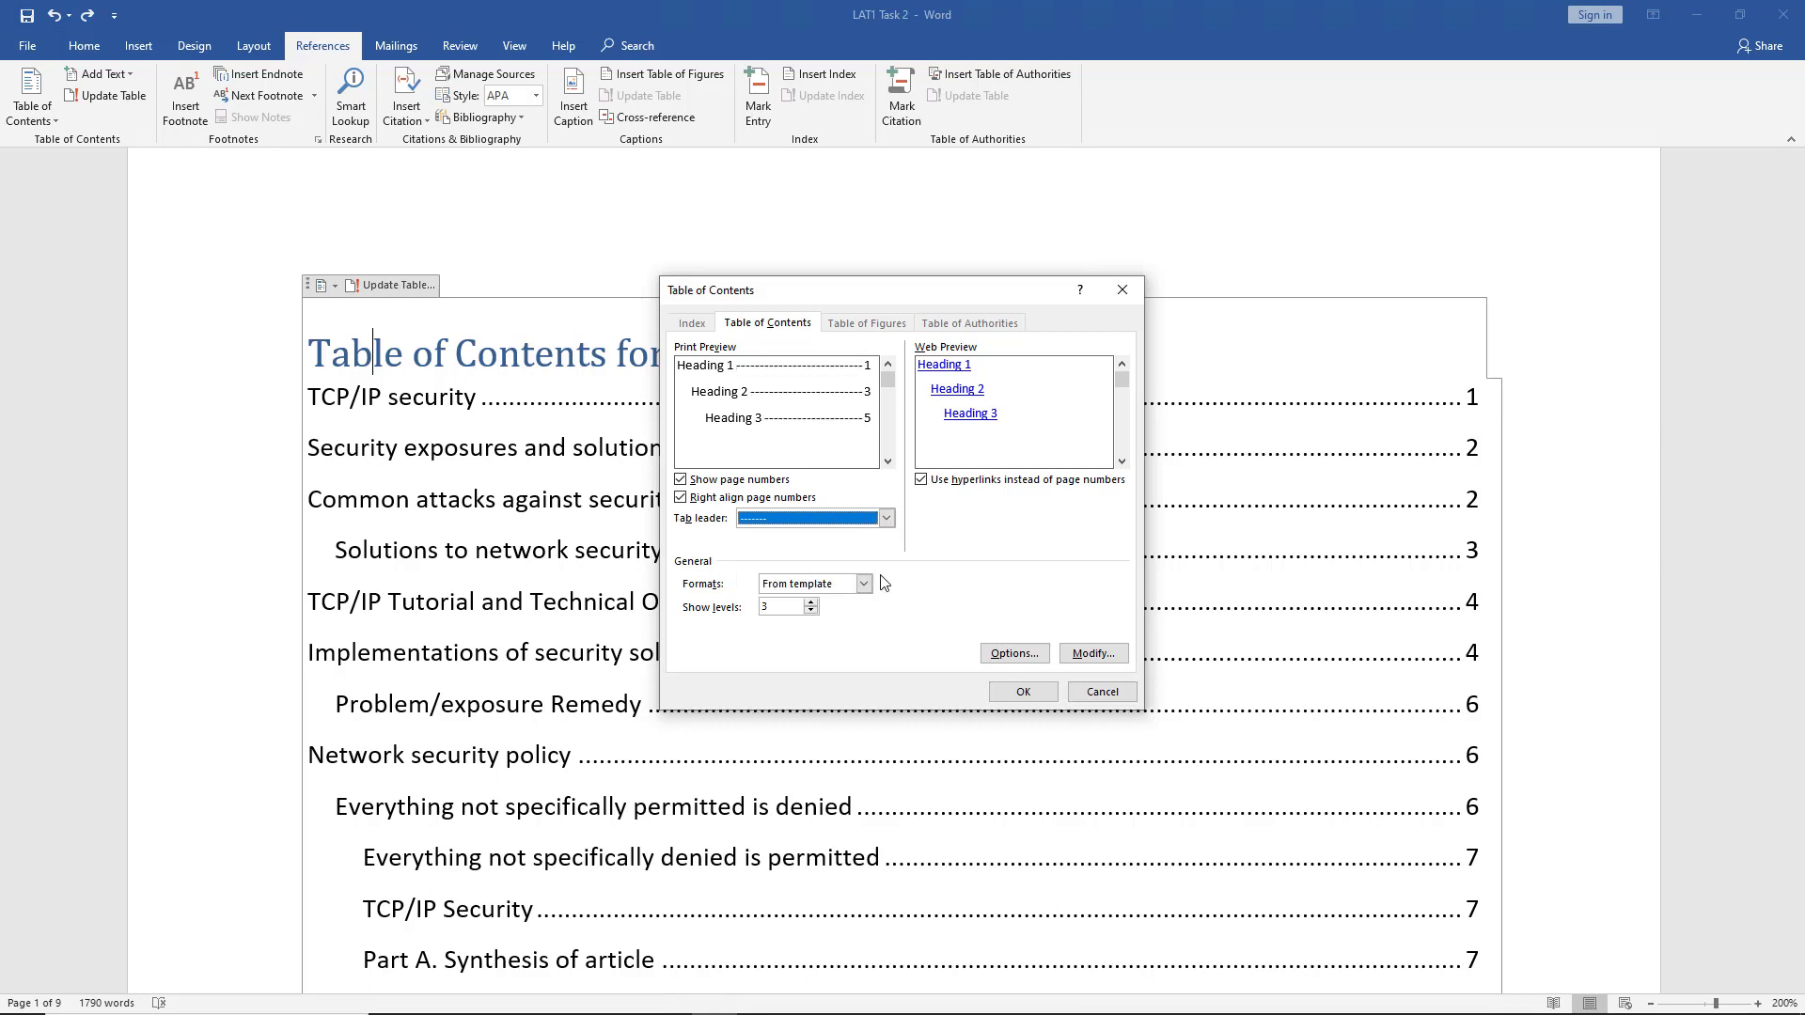
pyautogui.click(1024, 692)
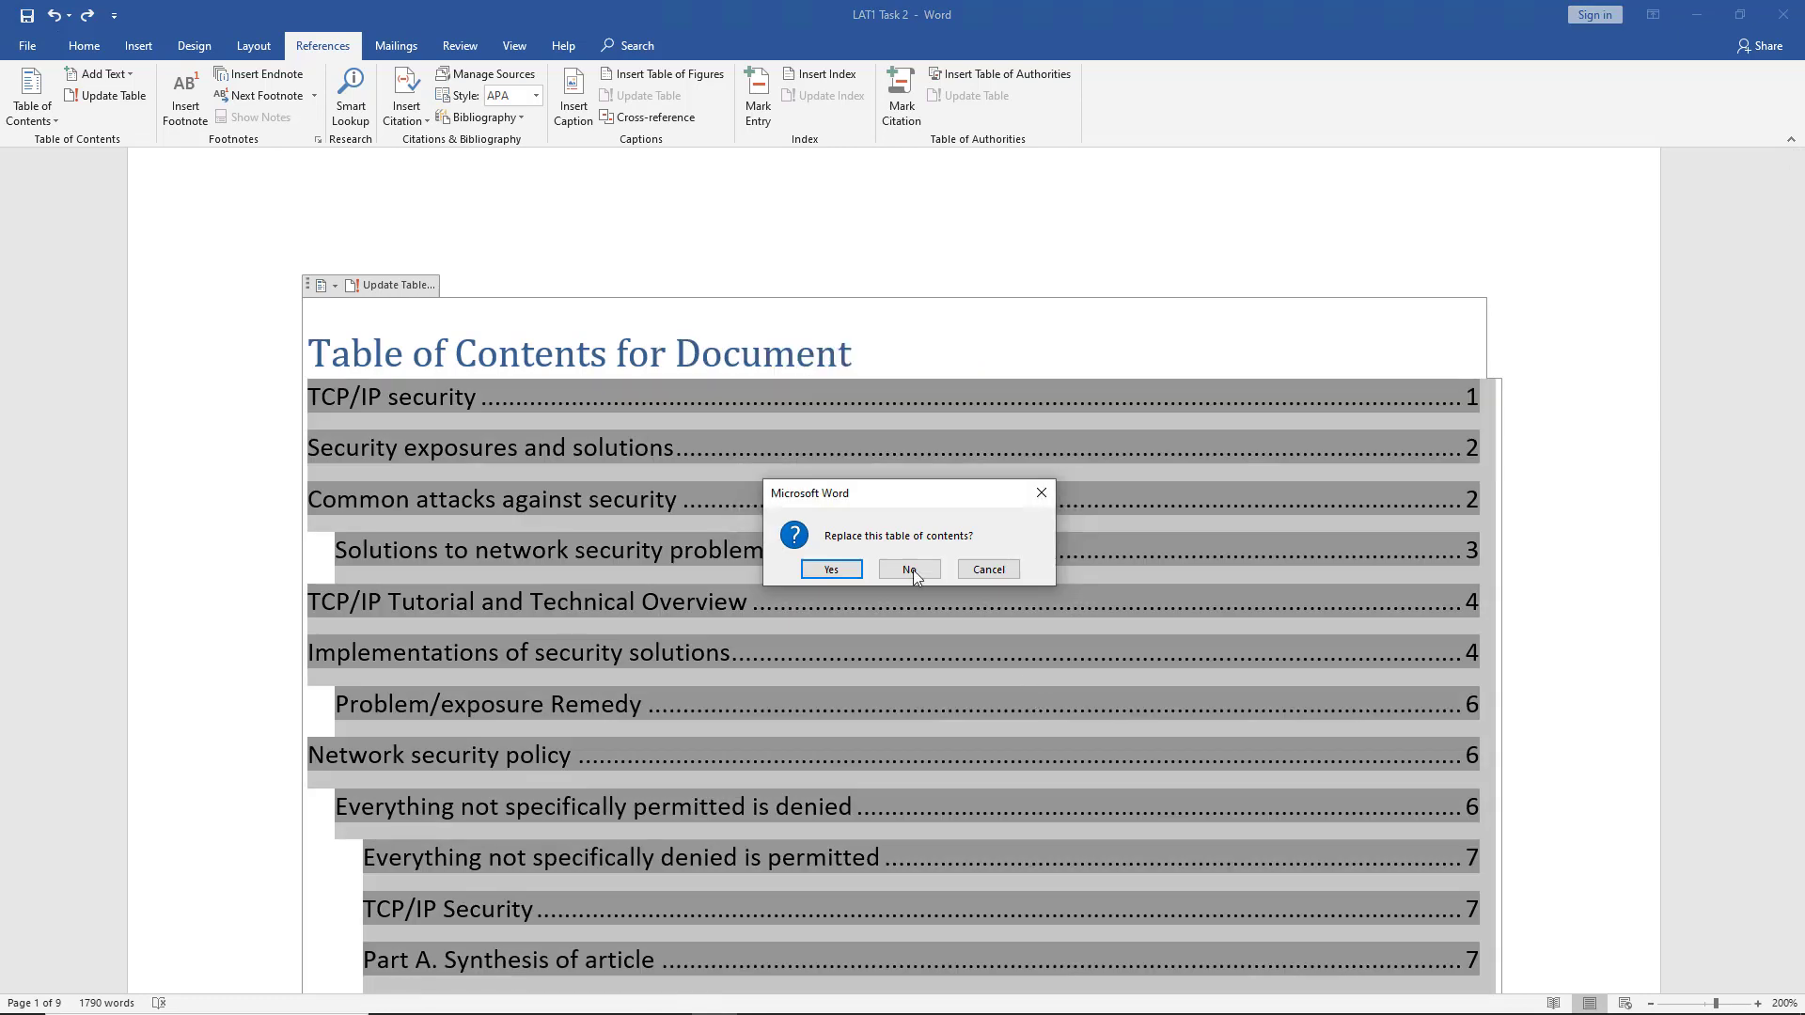
pyautogui.click(831, 569)
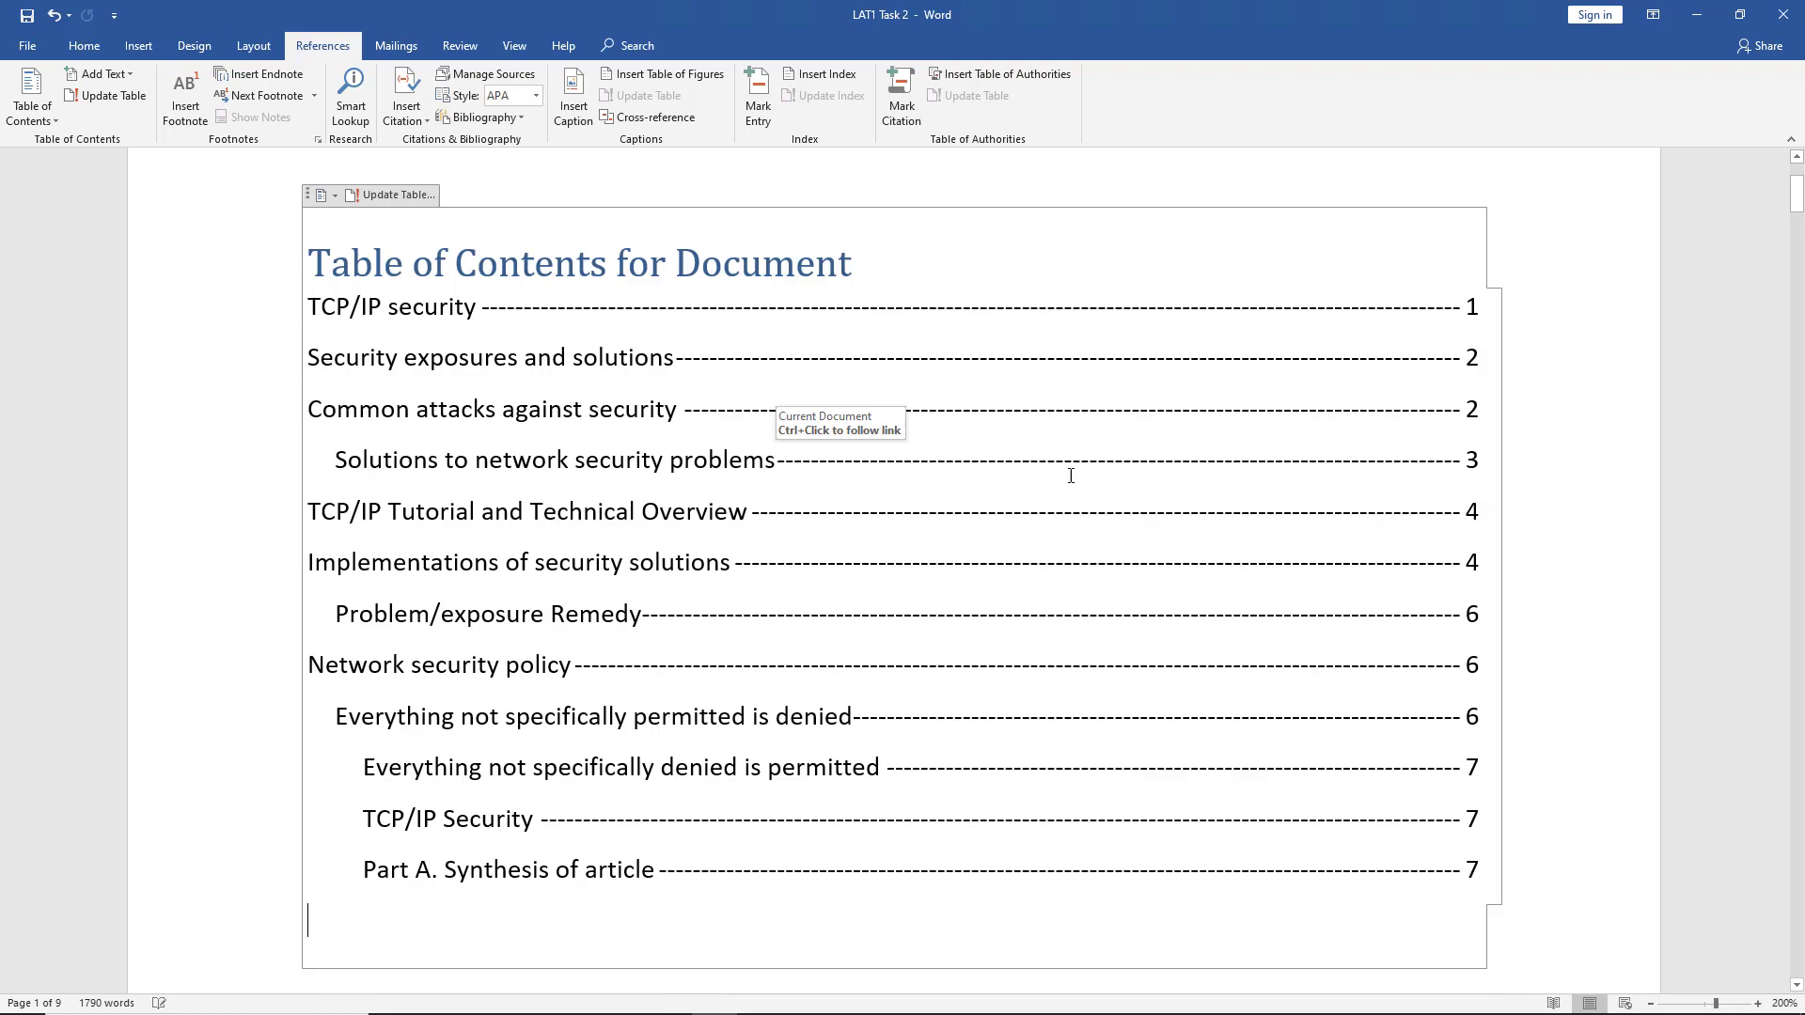
pyautogui.click(866, 308)
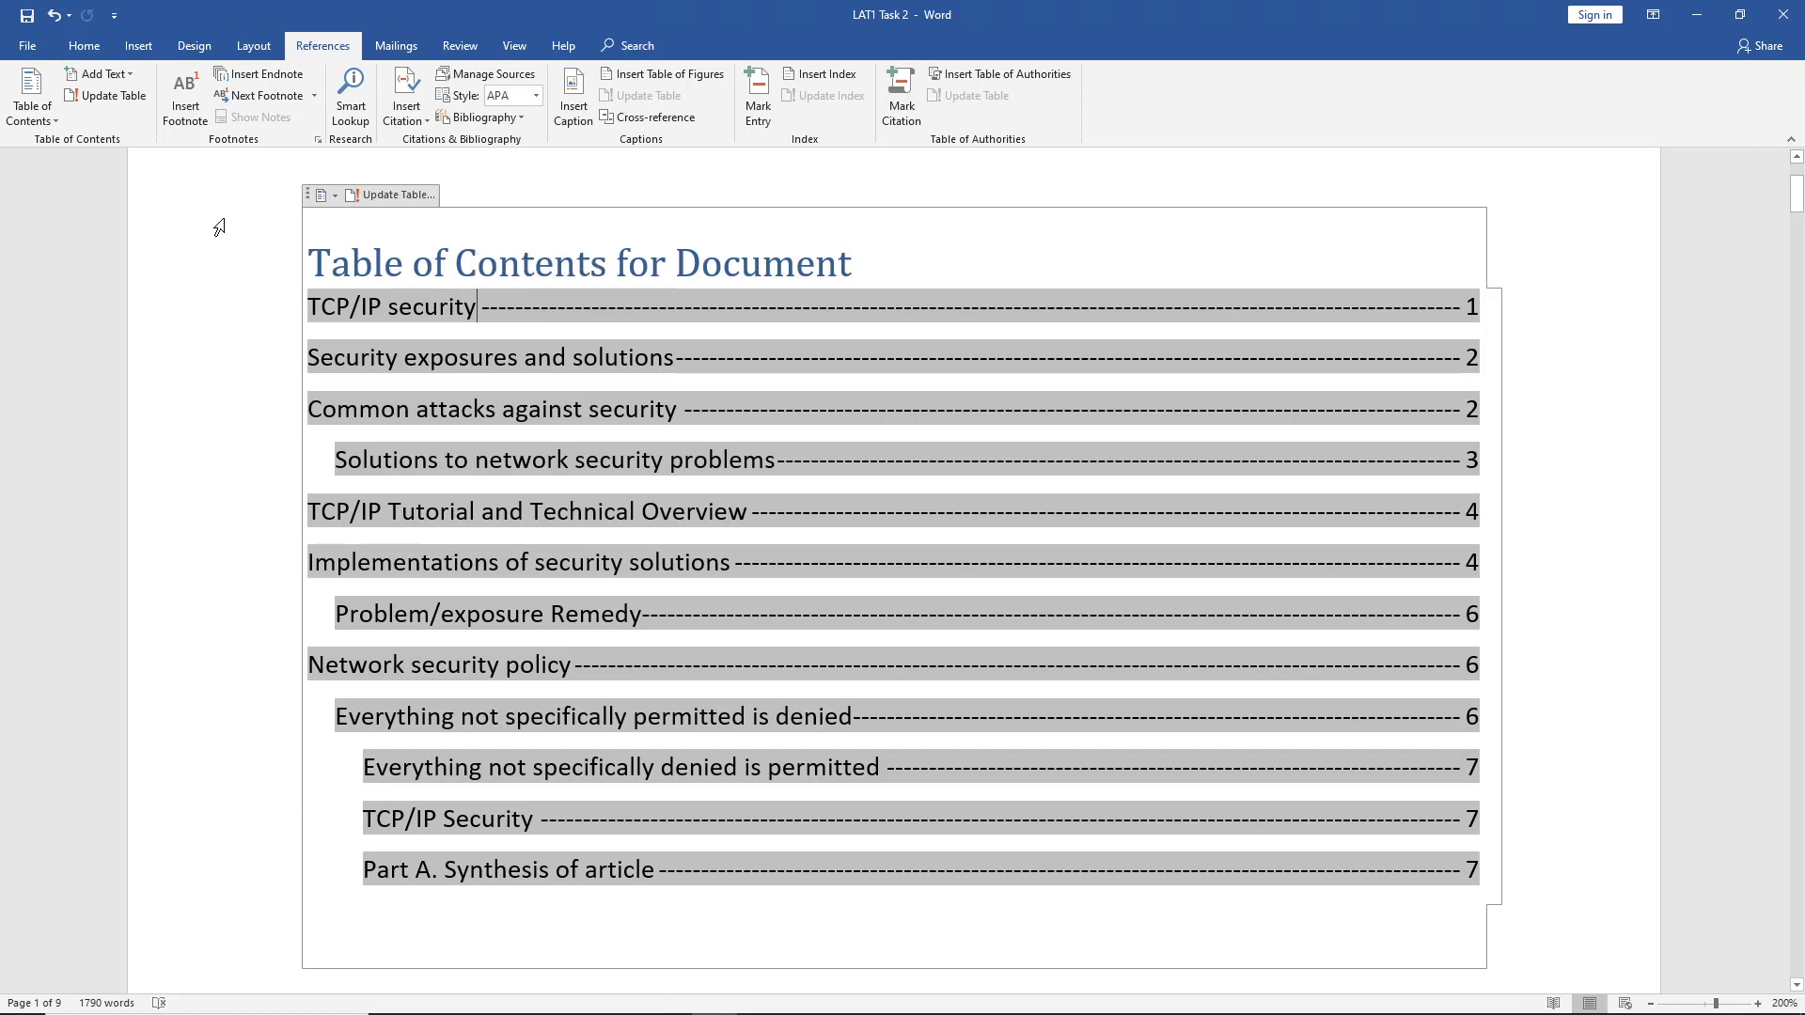
# - Apply the Fancy format in Custom Table of Contents and replace the existing table
pyautogui.click(48, 120)
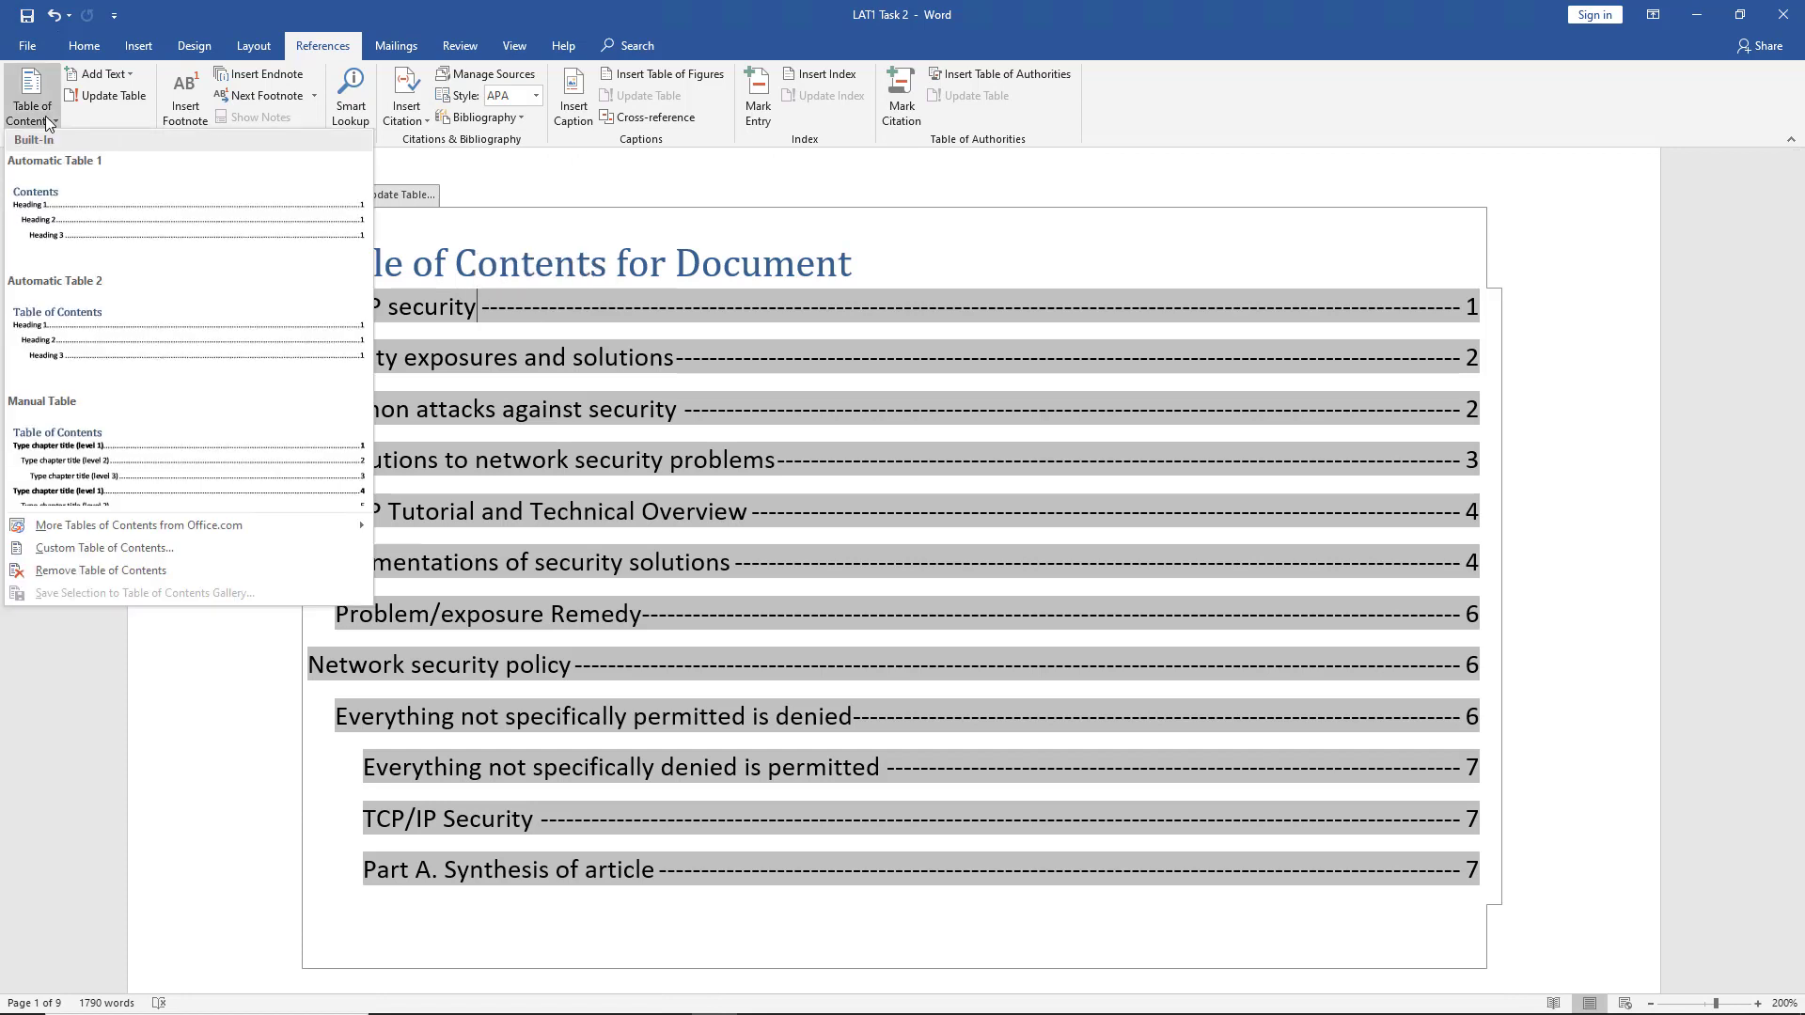
pyautogui.click(122, 547)
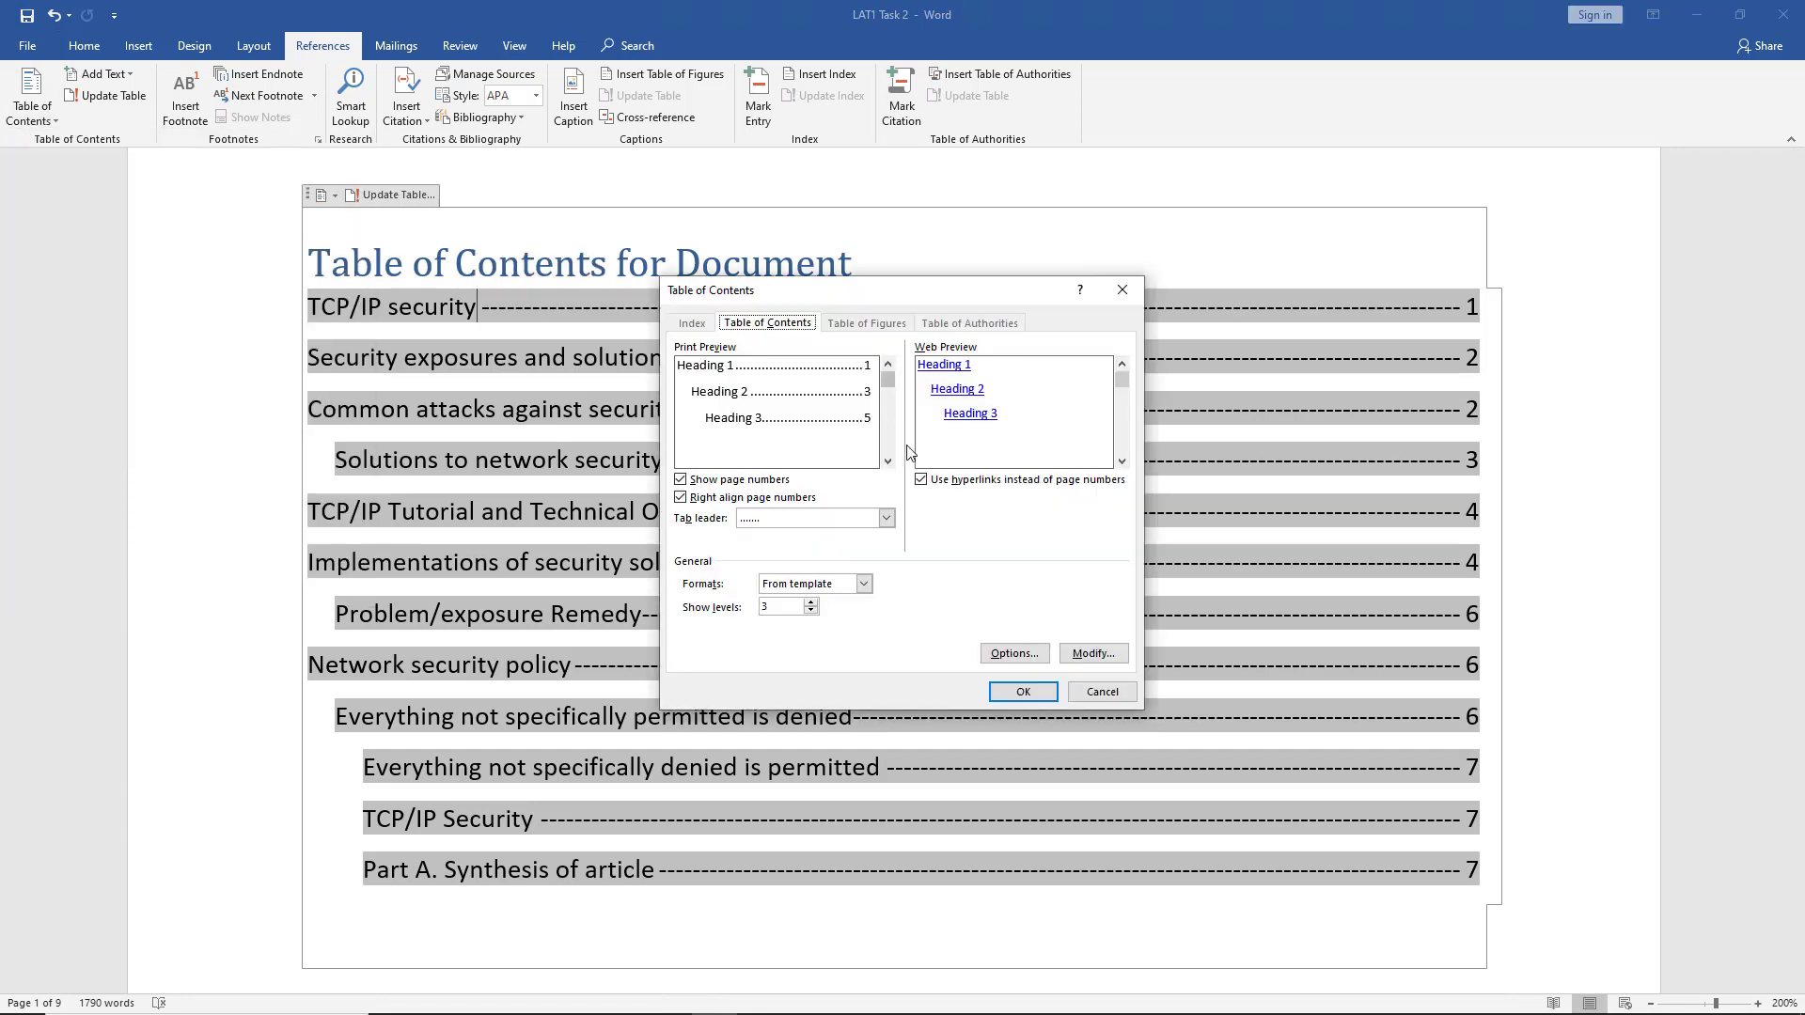
pyautogui.click(863, 584)
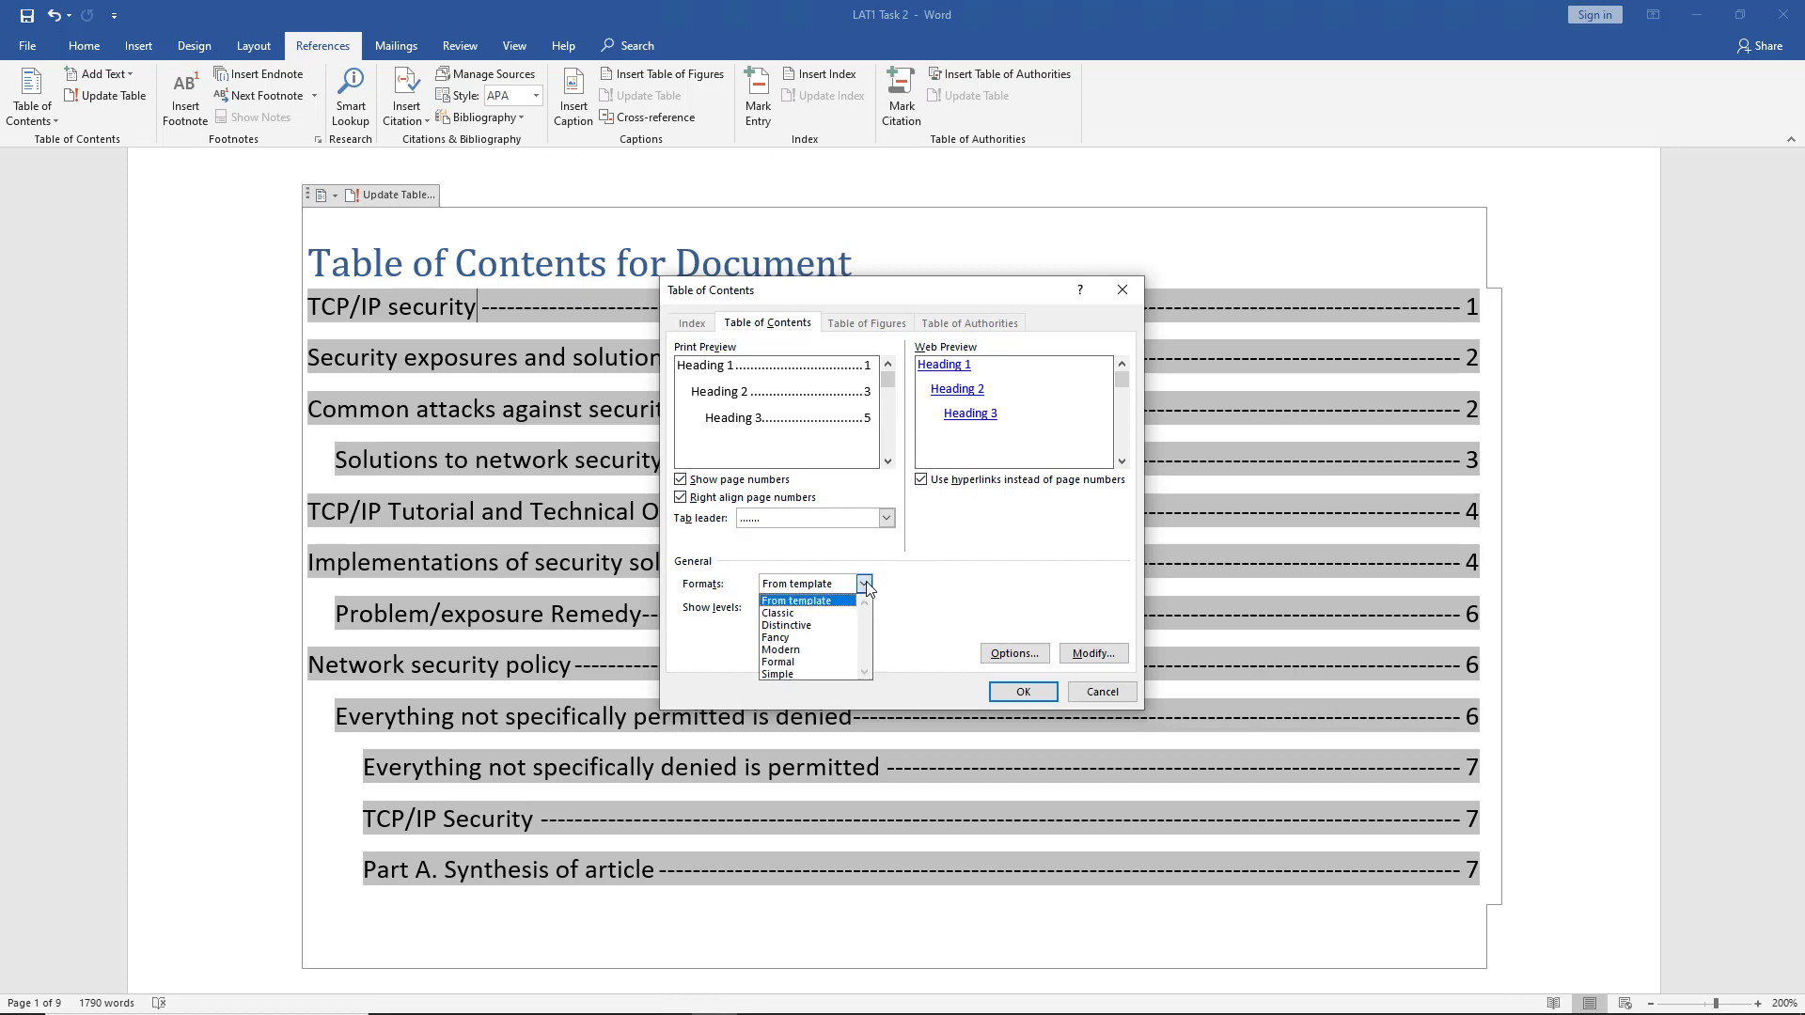
pyautogui.click(817, 640)
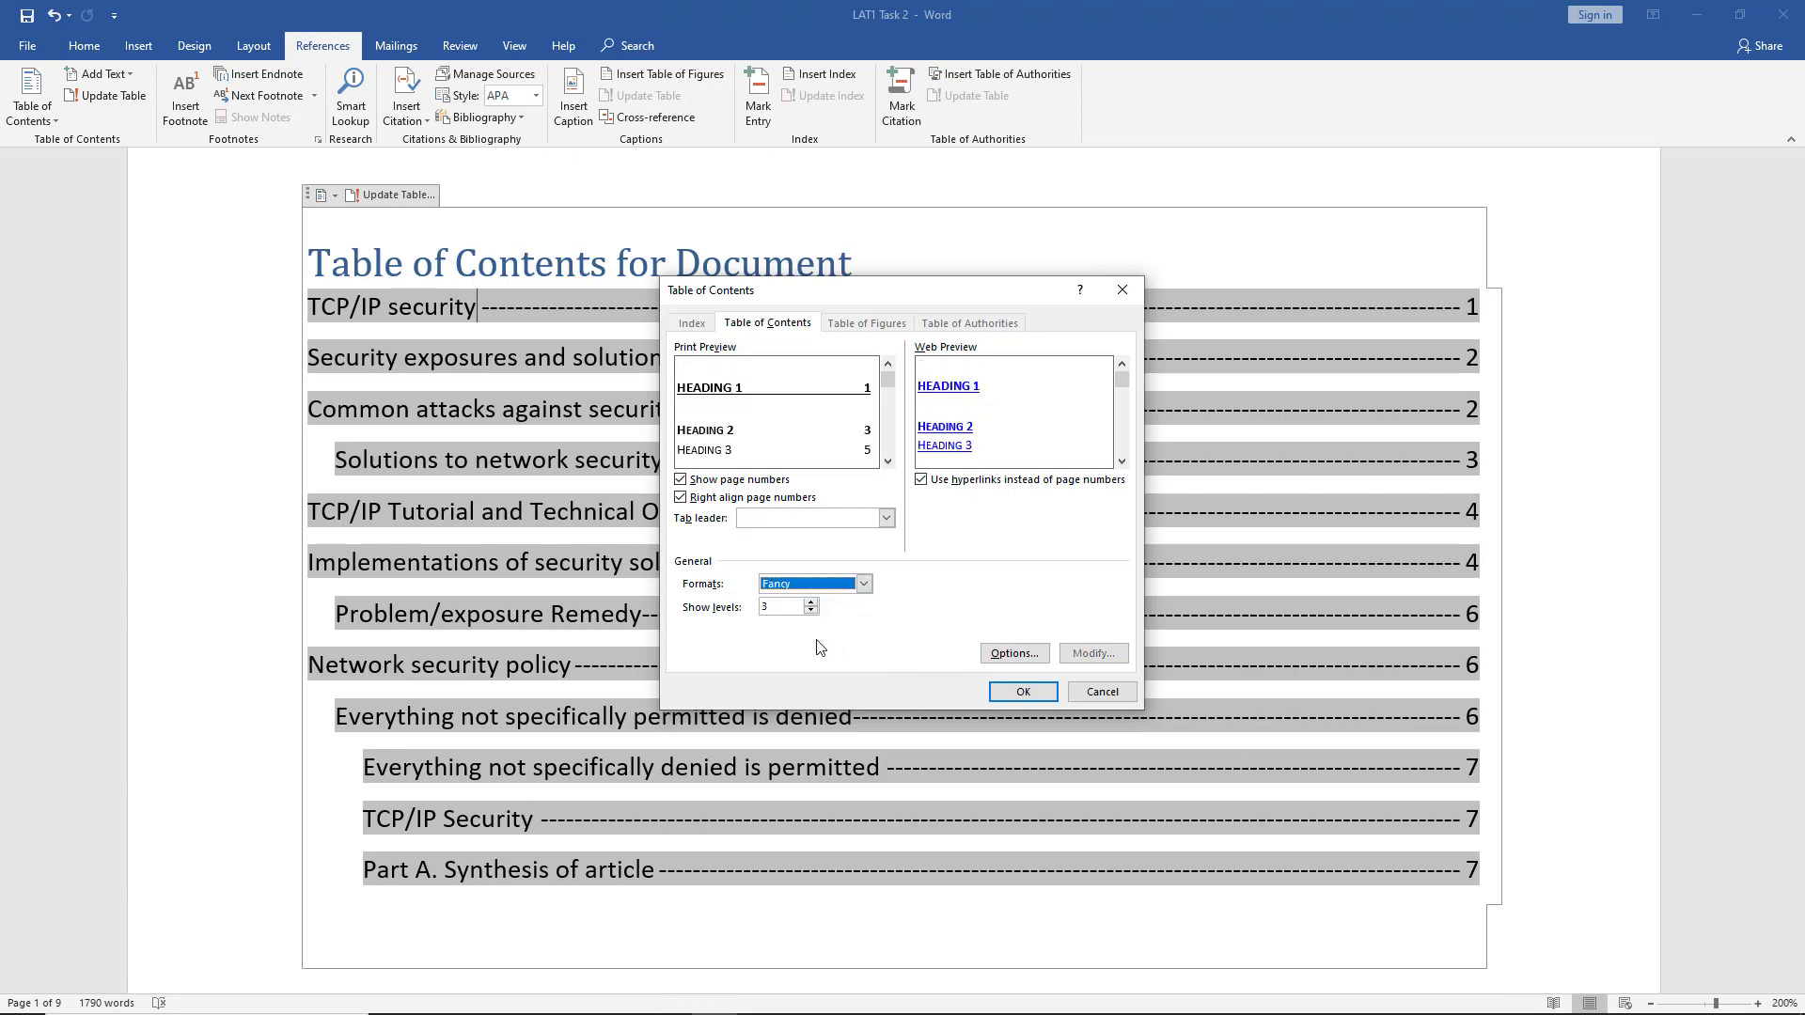
pyautogui.click(1023, 692)
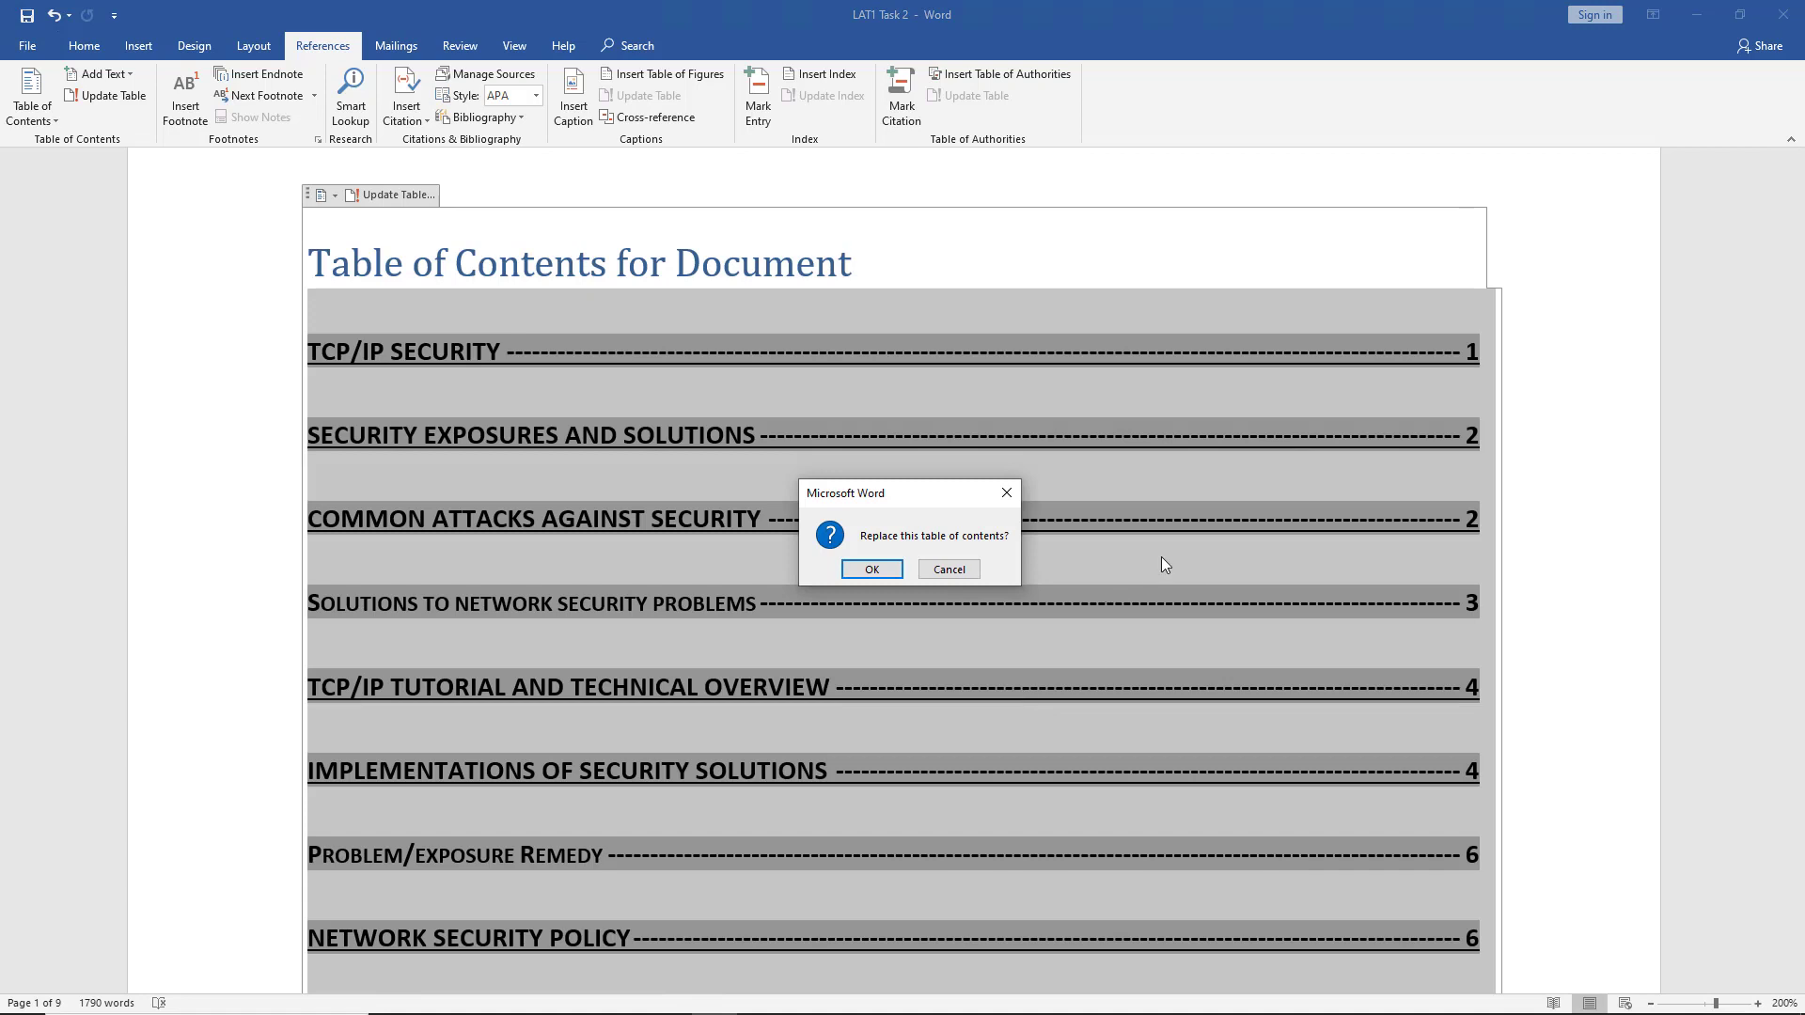
pyautogui.click(865, 569)
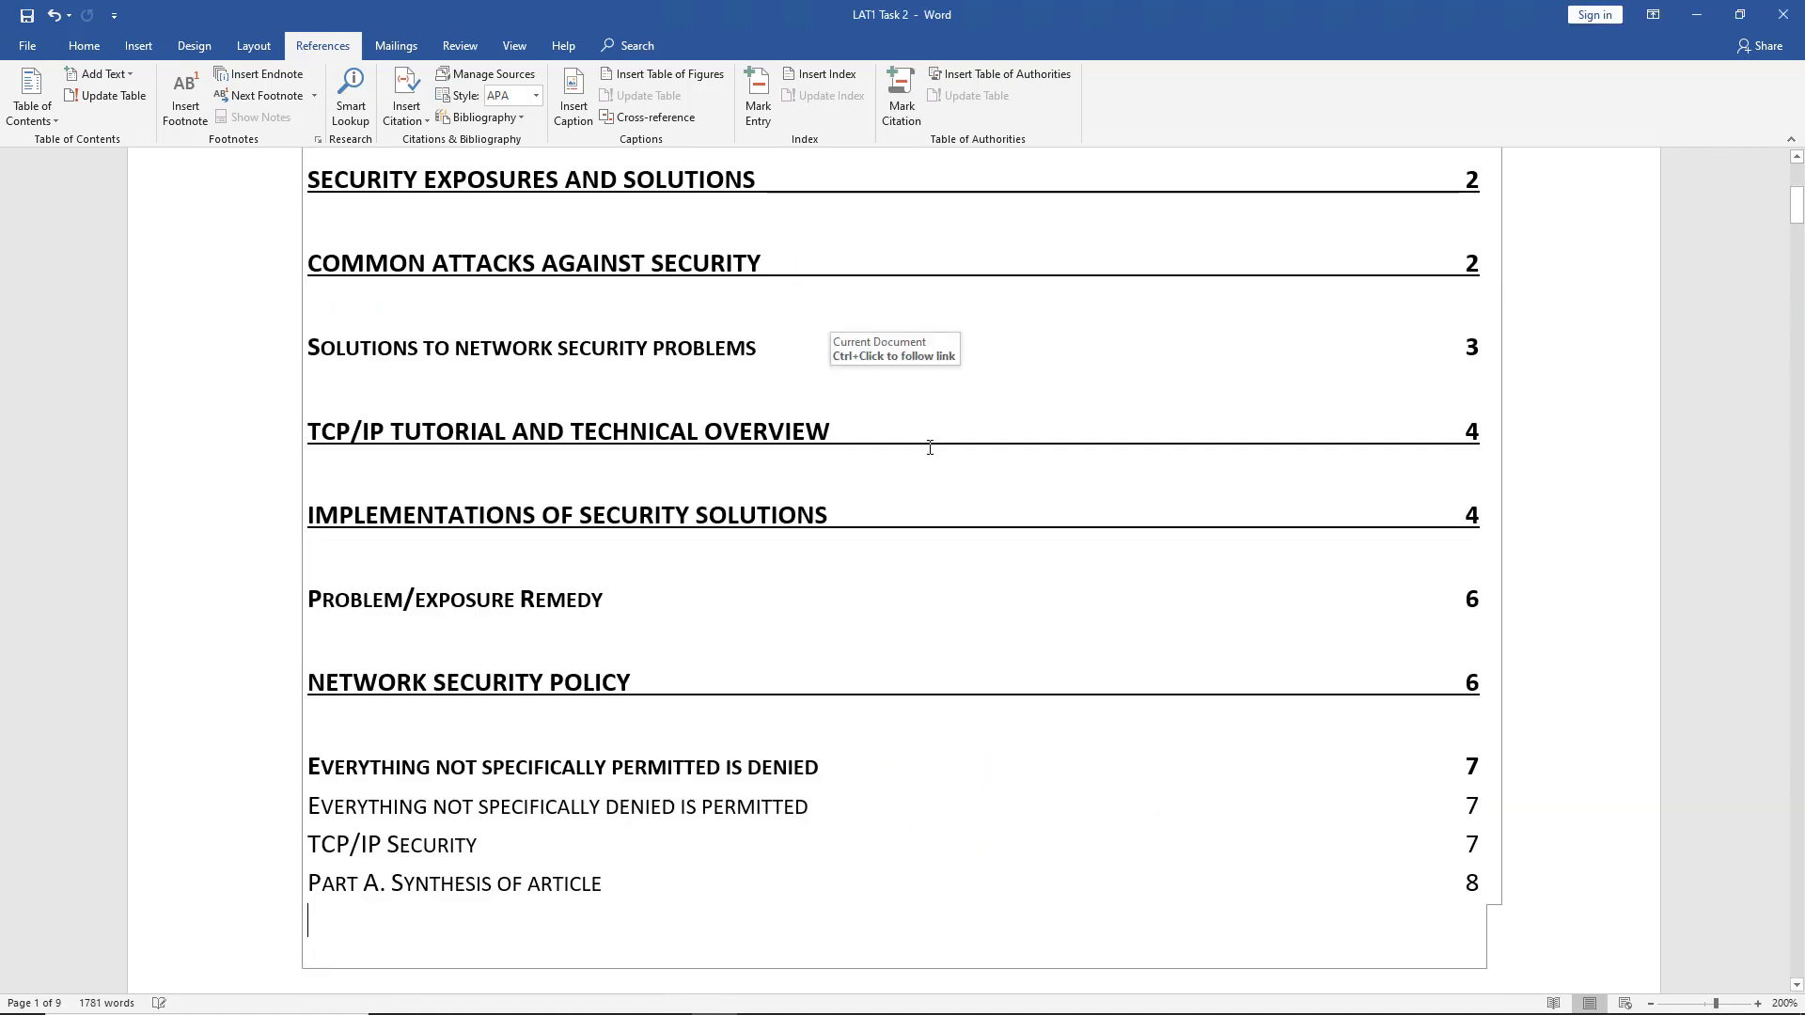
# - Apply the Modern format in Custom Table of Contents and replace the existing table
pyautogui.scroll(3, 922, 431)
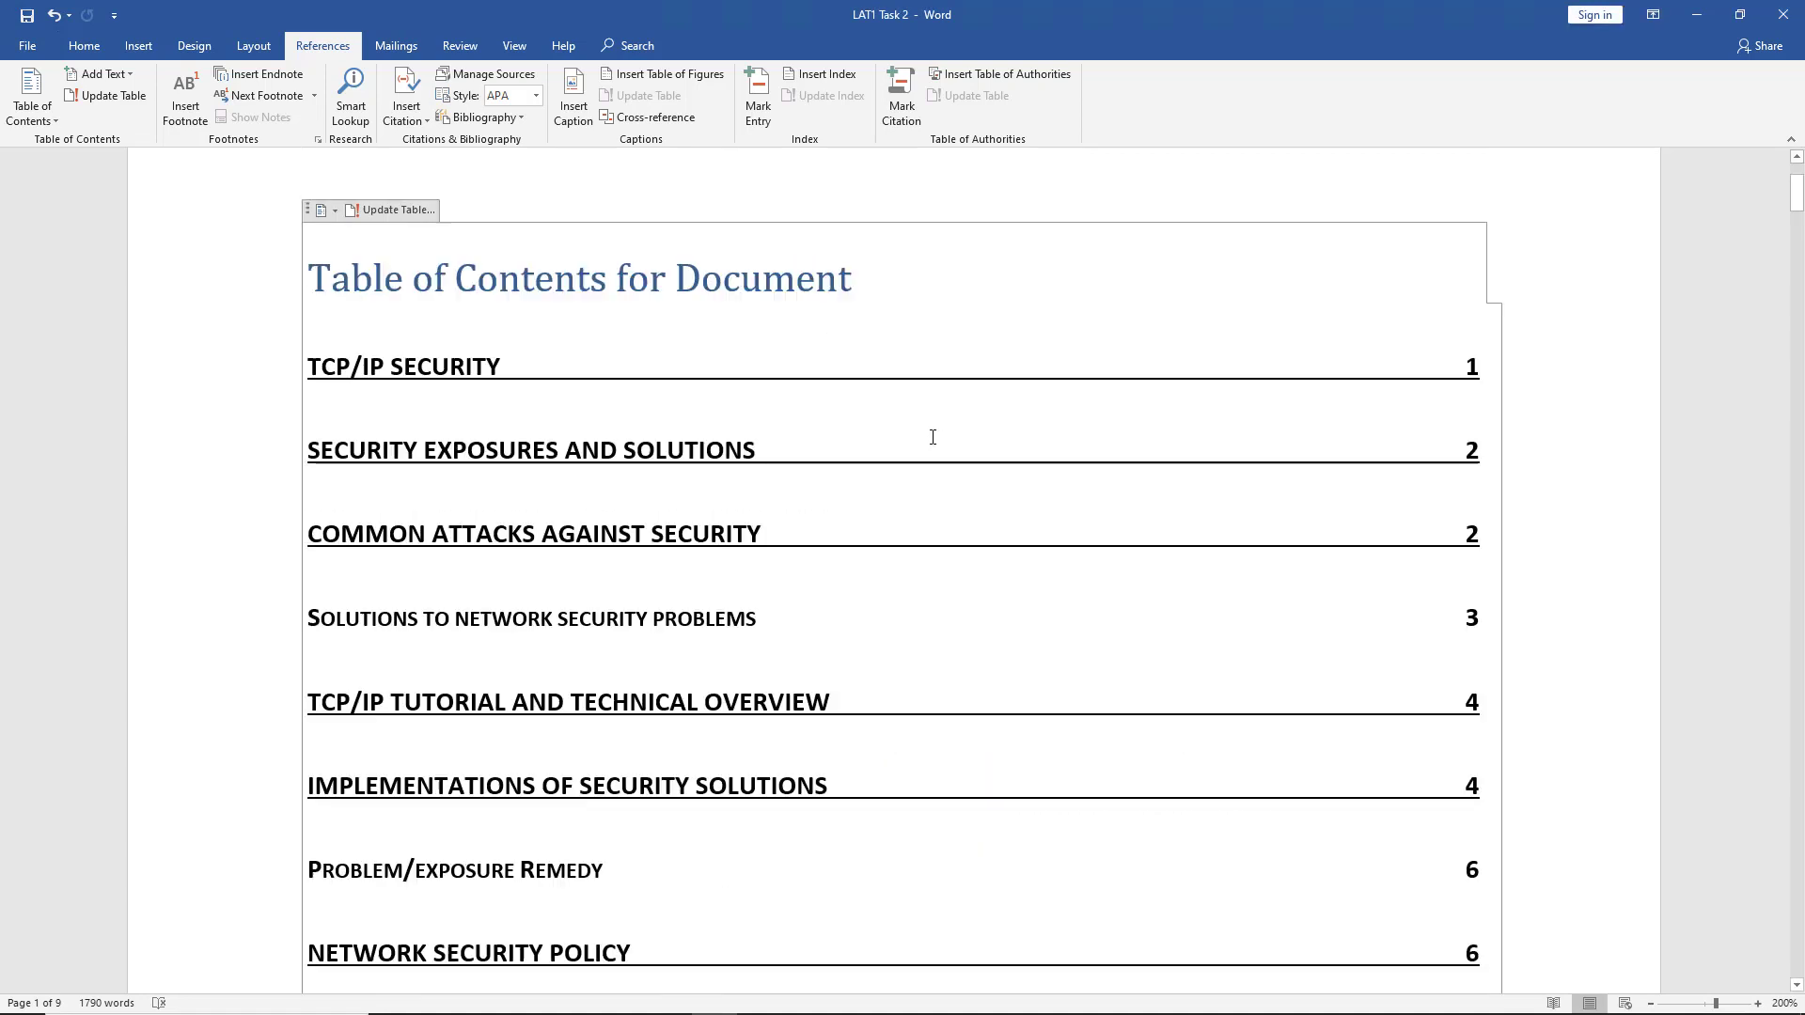
pyautogui.click(52, 114)
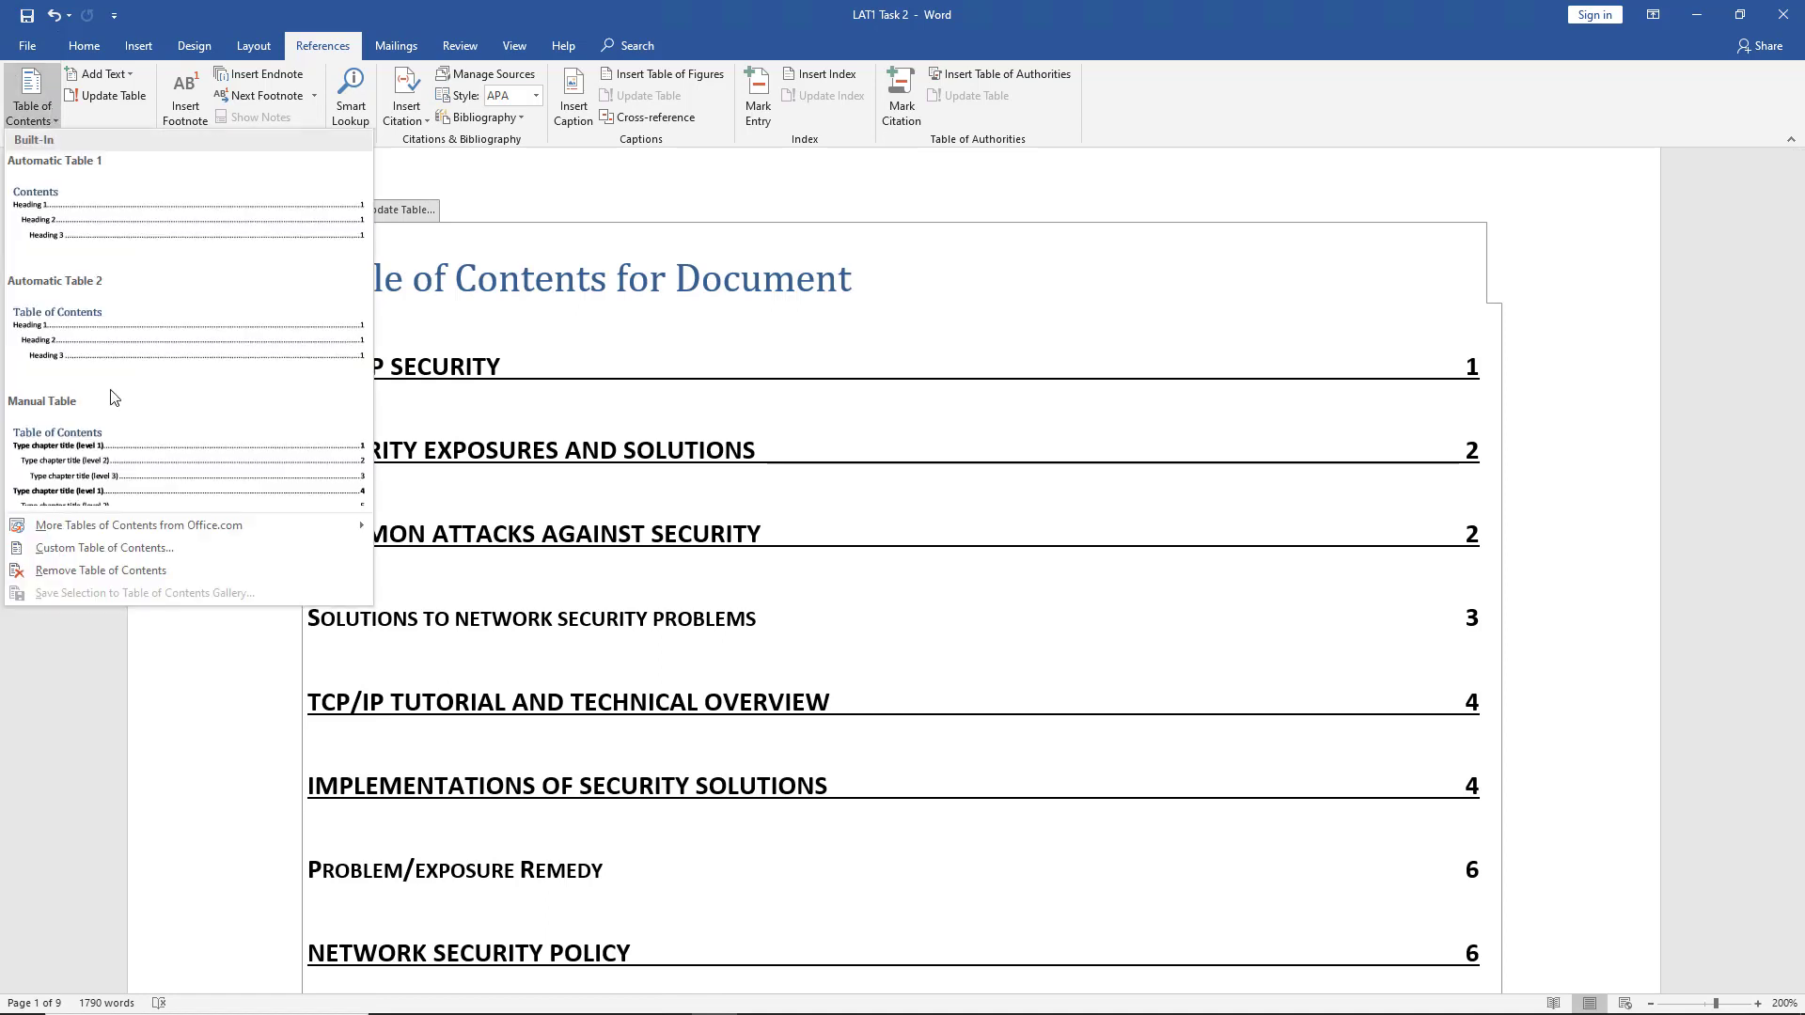
pyautogui.click(118, 548)
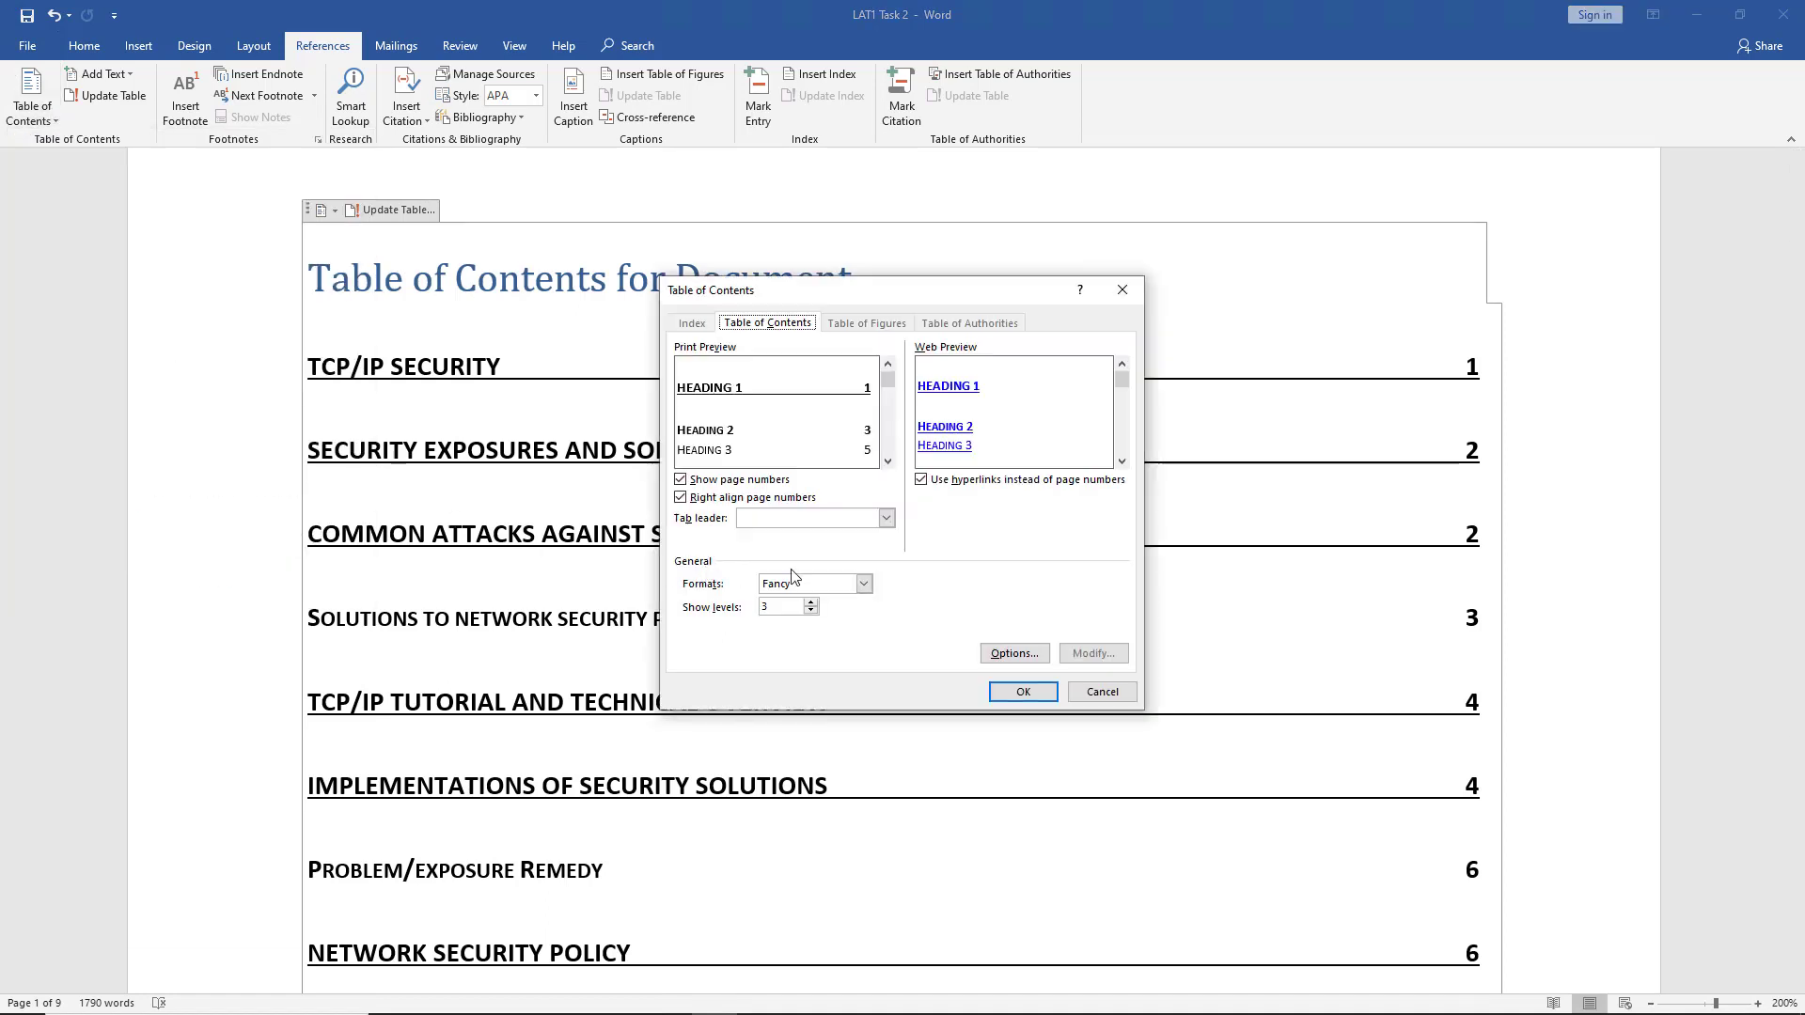
pyautogui.click(863, 583)
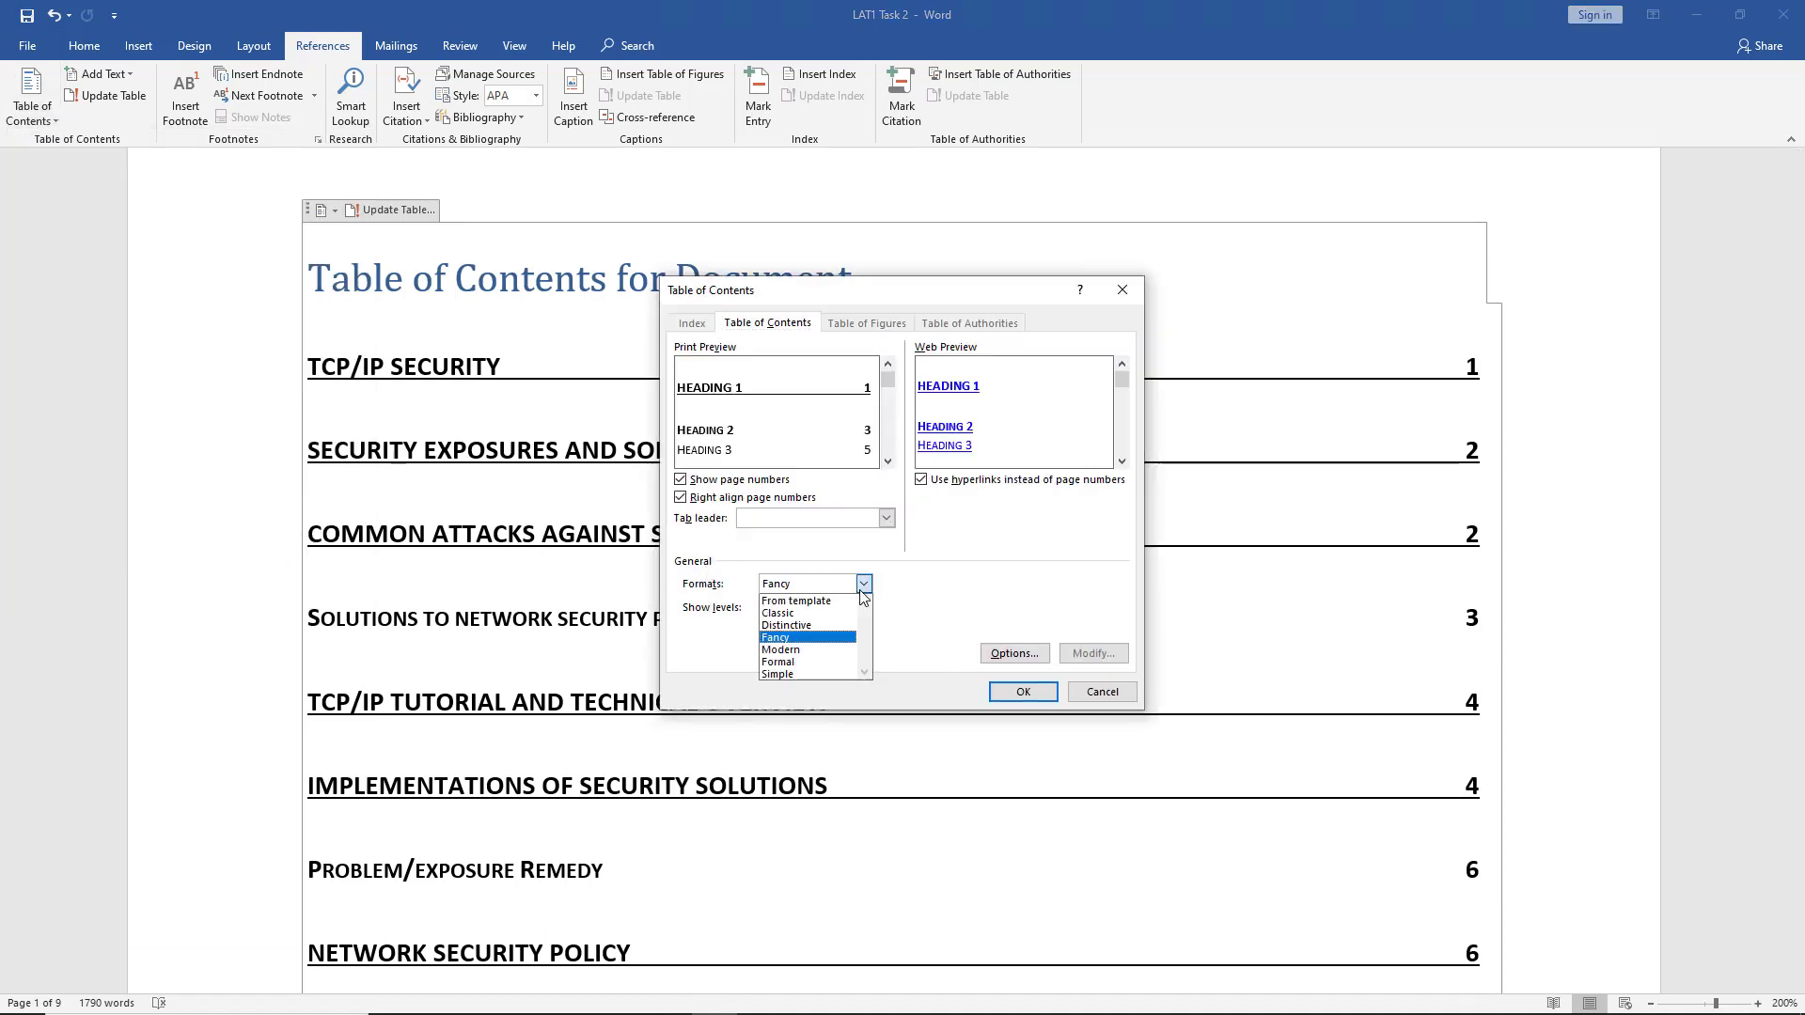
pyautogui.click(828, 649)
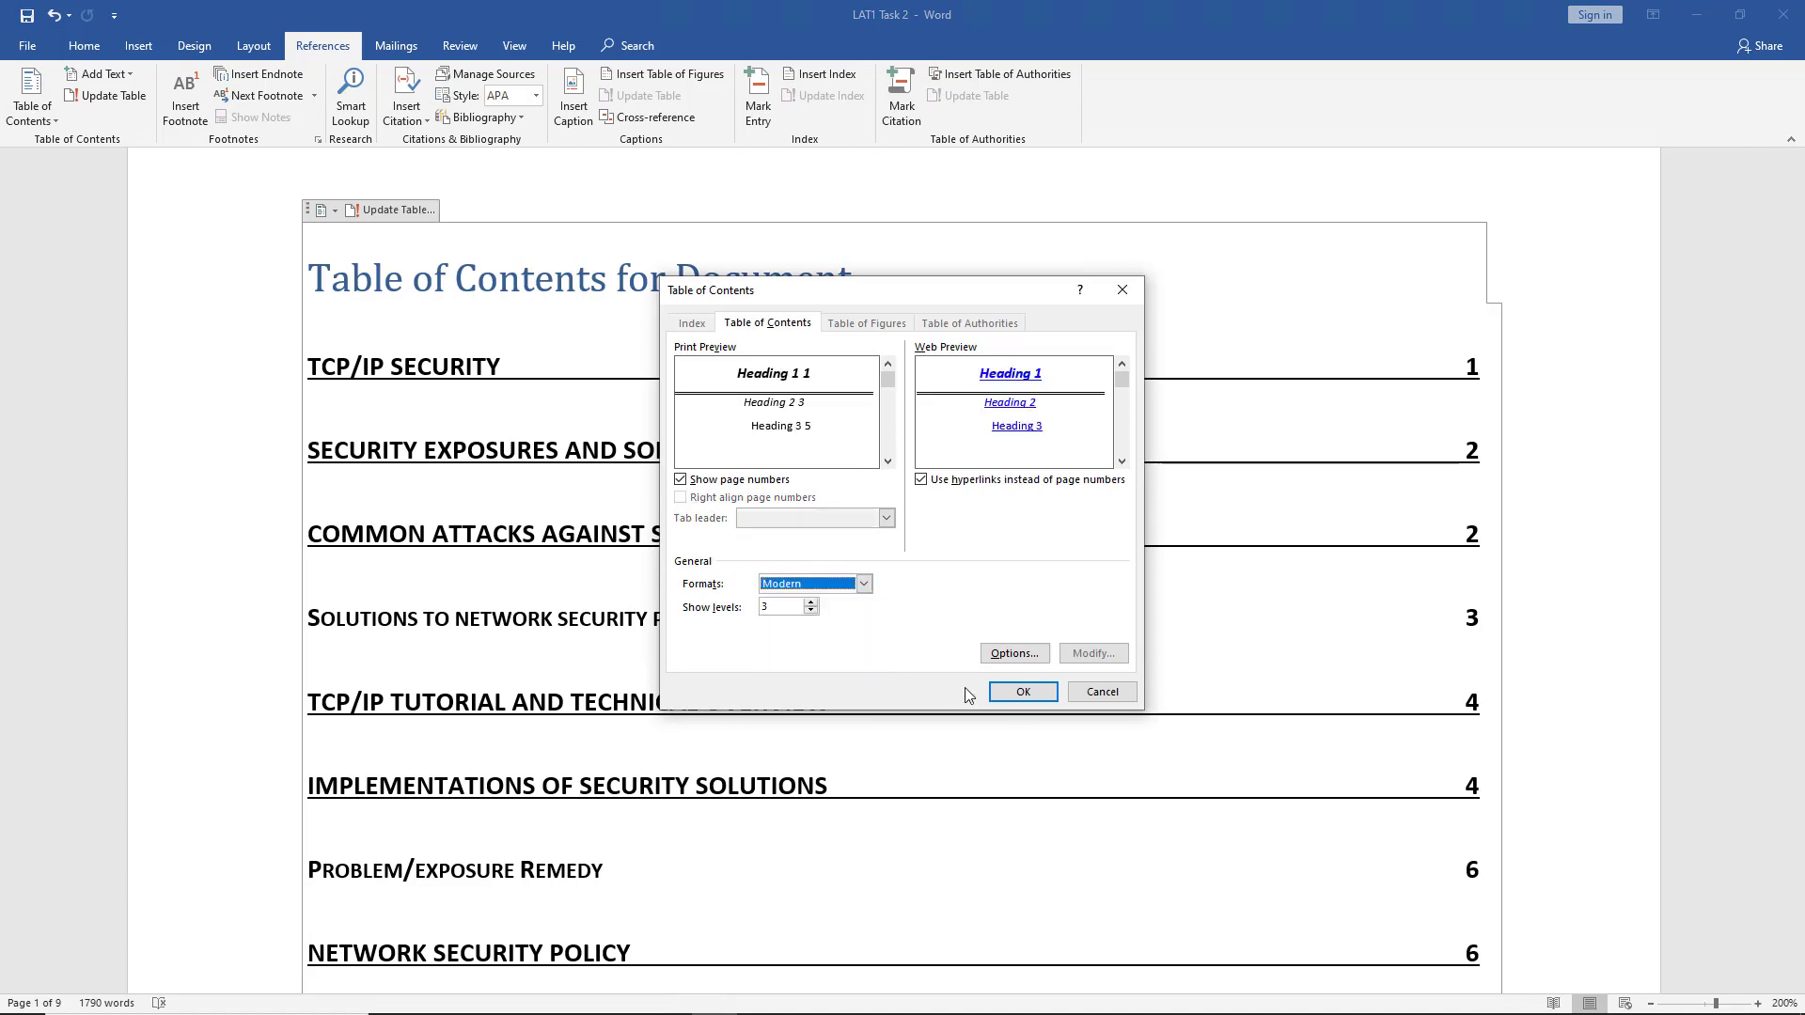
pyautogui.click(1024, 693)
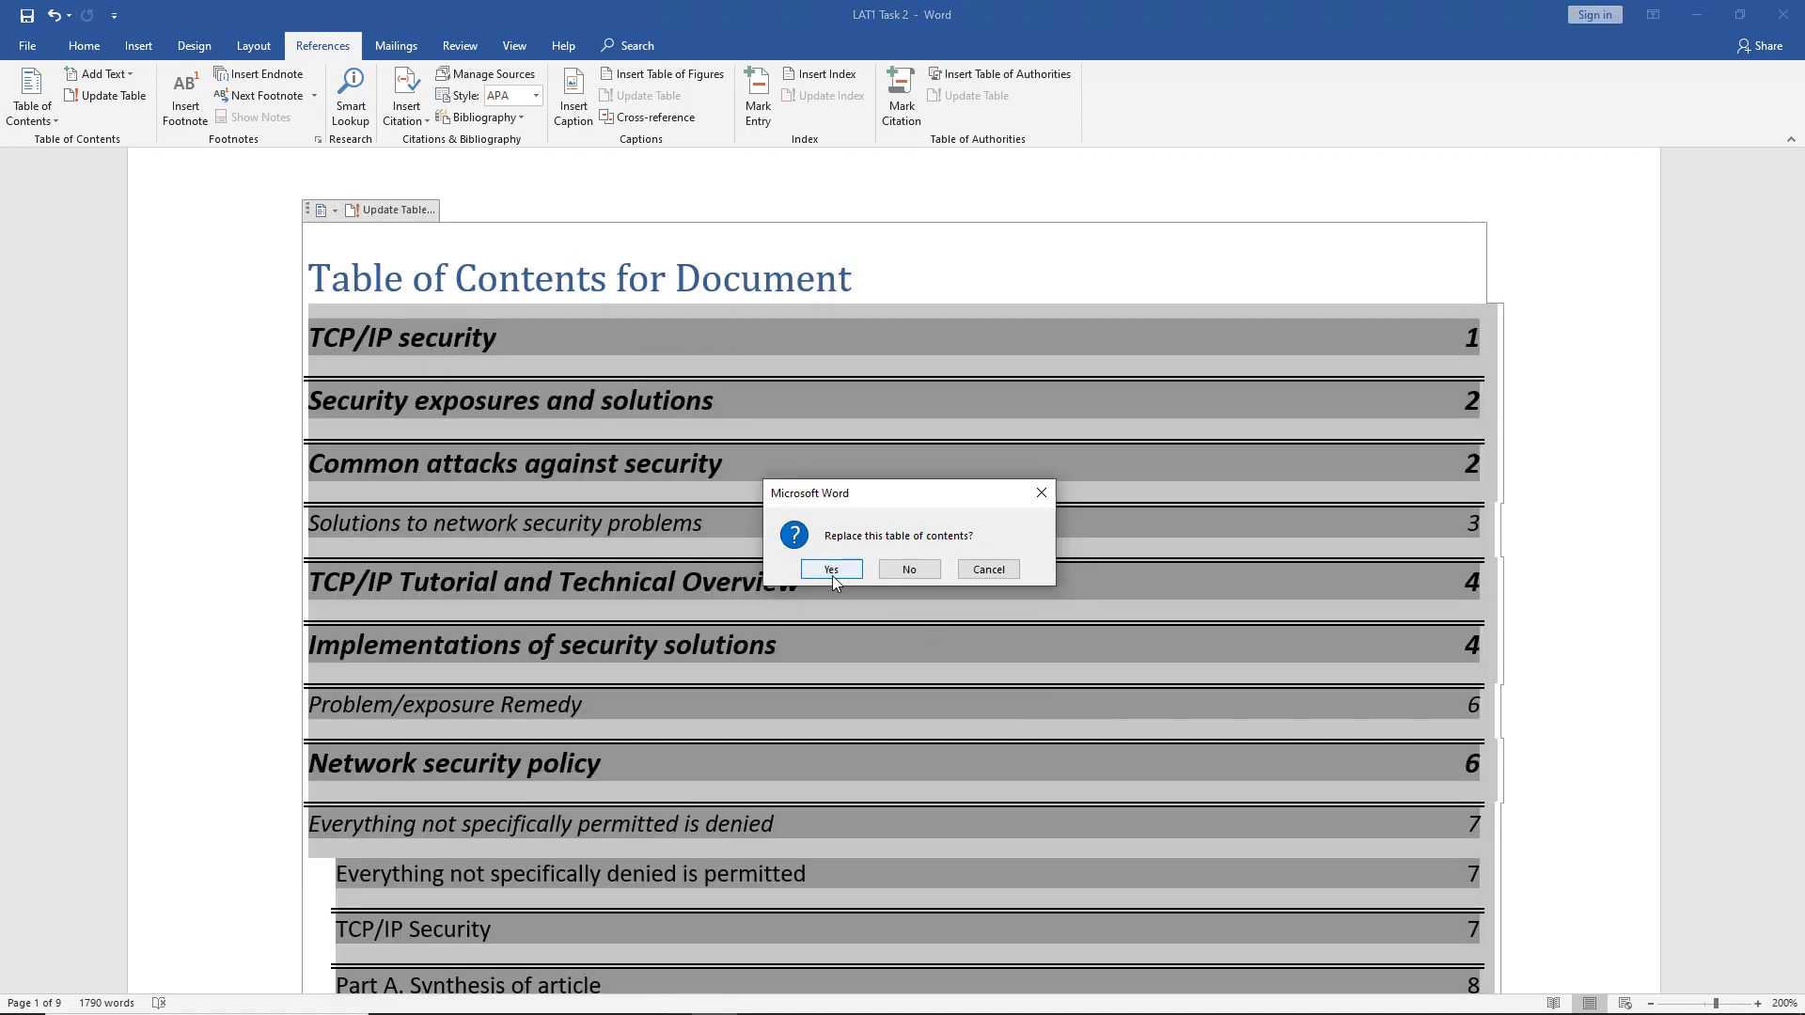
pyautogui.click(831, 569)
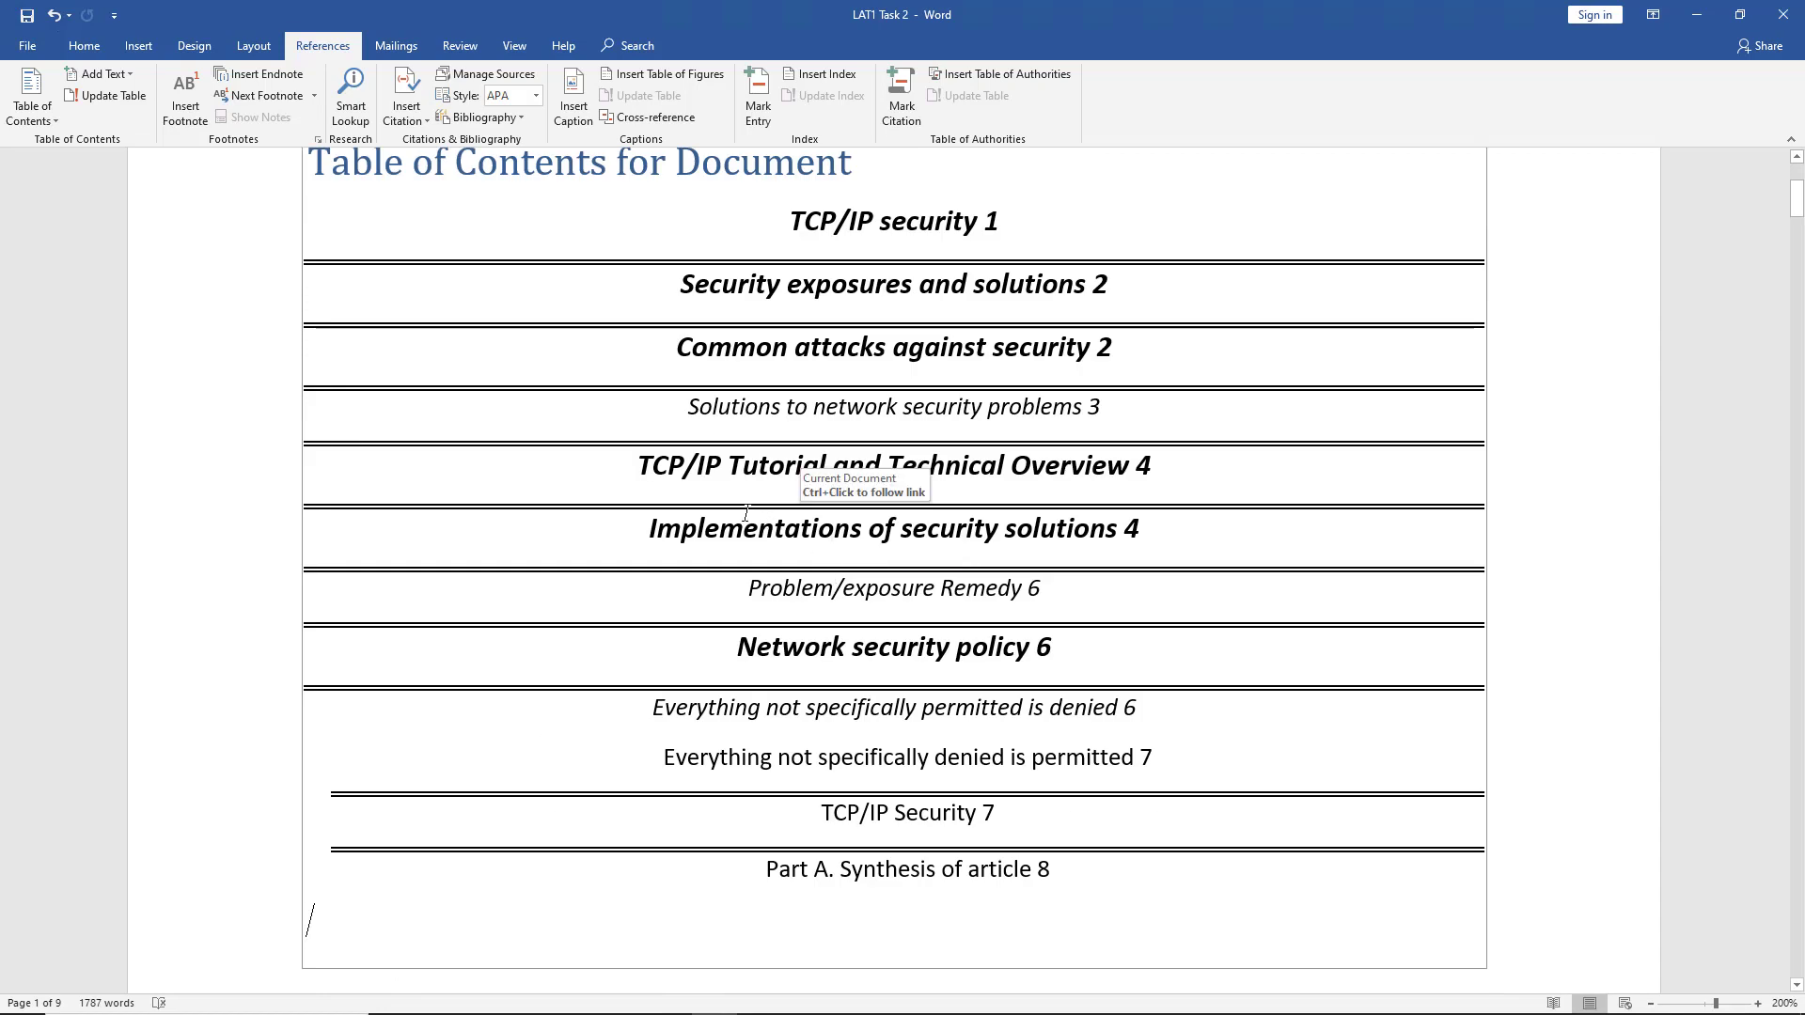
pyautogui.scroll(3, 747, 513)
pyautogui.scroll(-2, 747, 514)
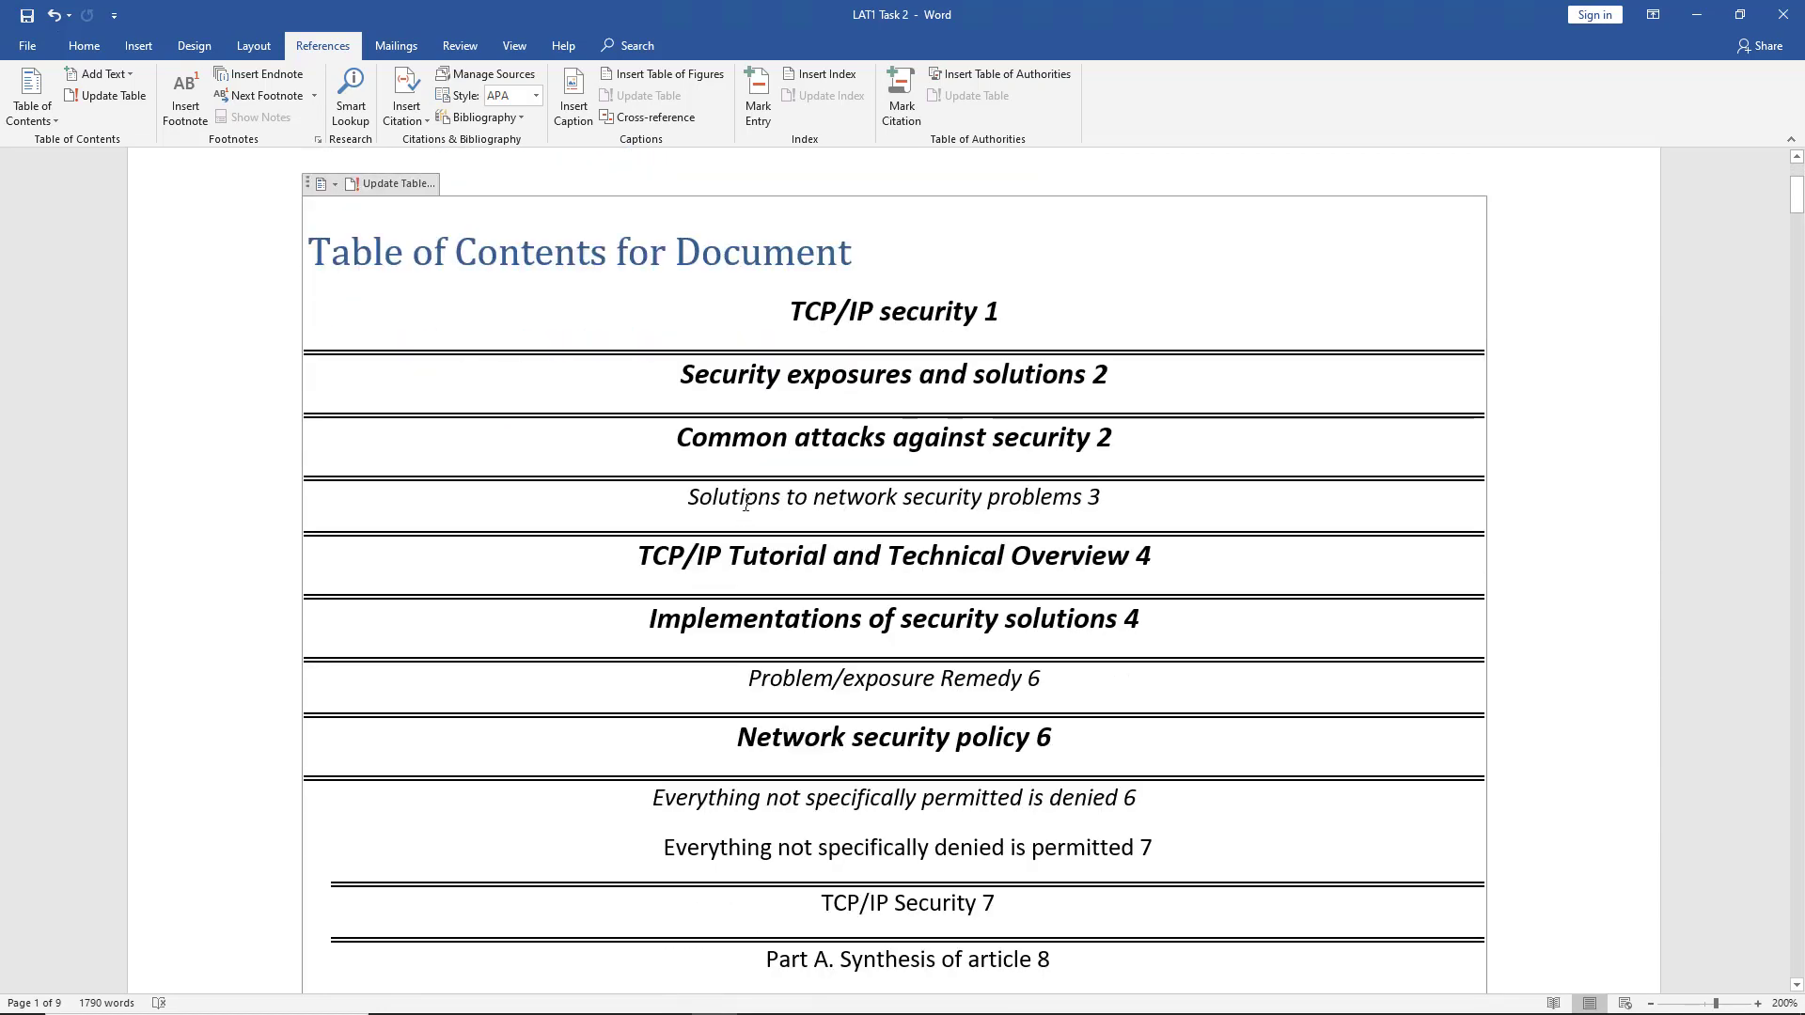
# - Undo the Modern restyling to bring back the earlier table of contents
pyautogui.click(52, 15)
pyautogui.click(51, 15)
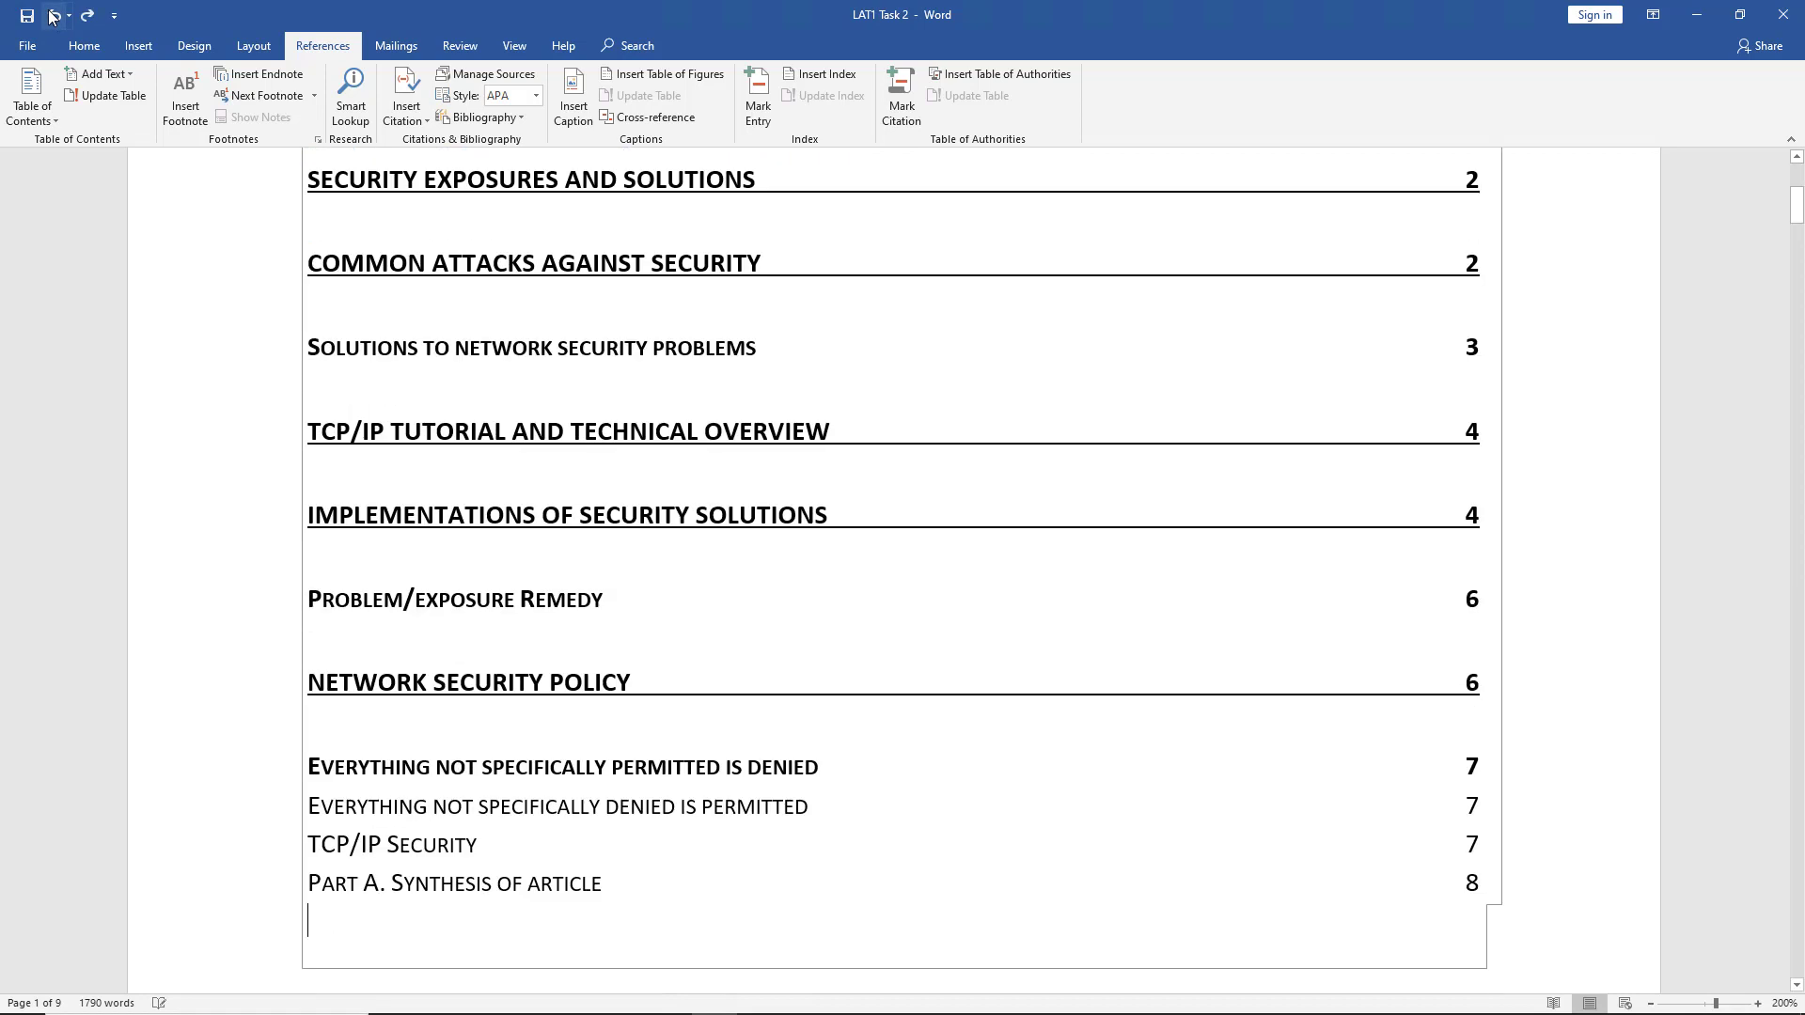
pyautogui.click(52, 15)
pyautogui.click(52, 15)
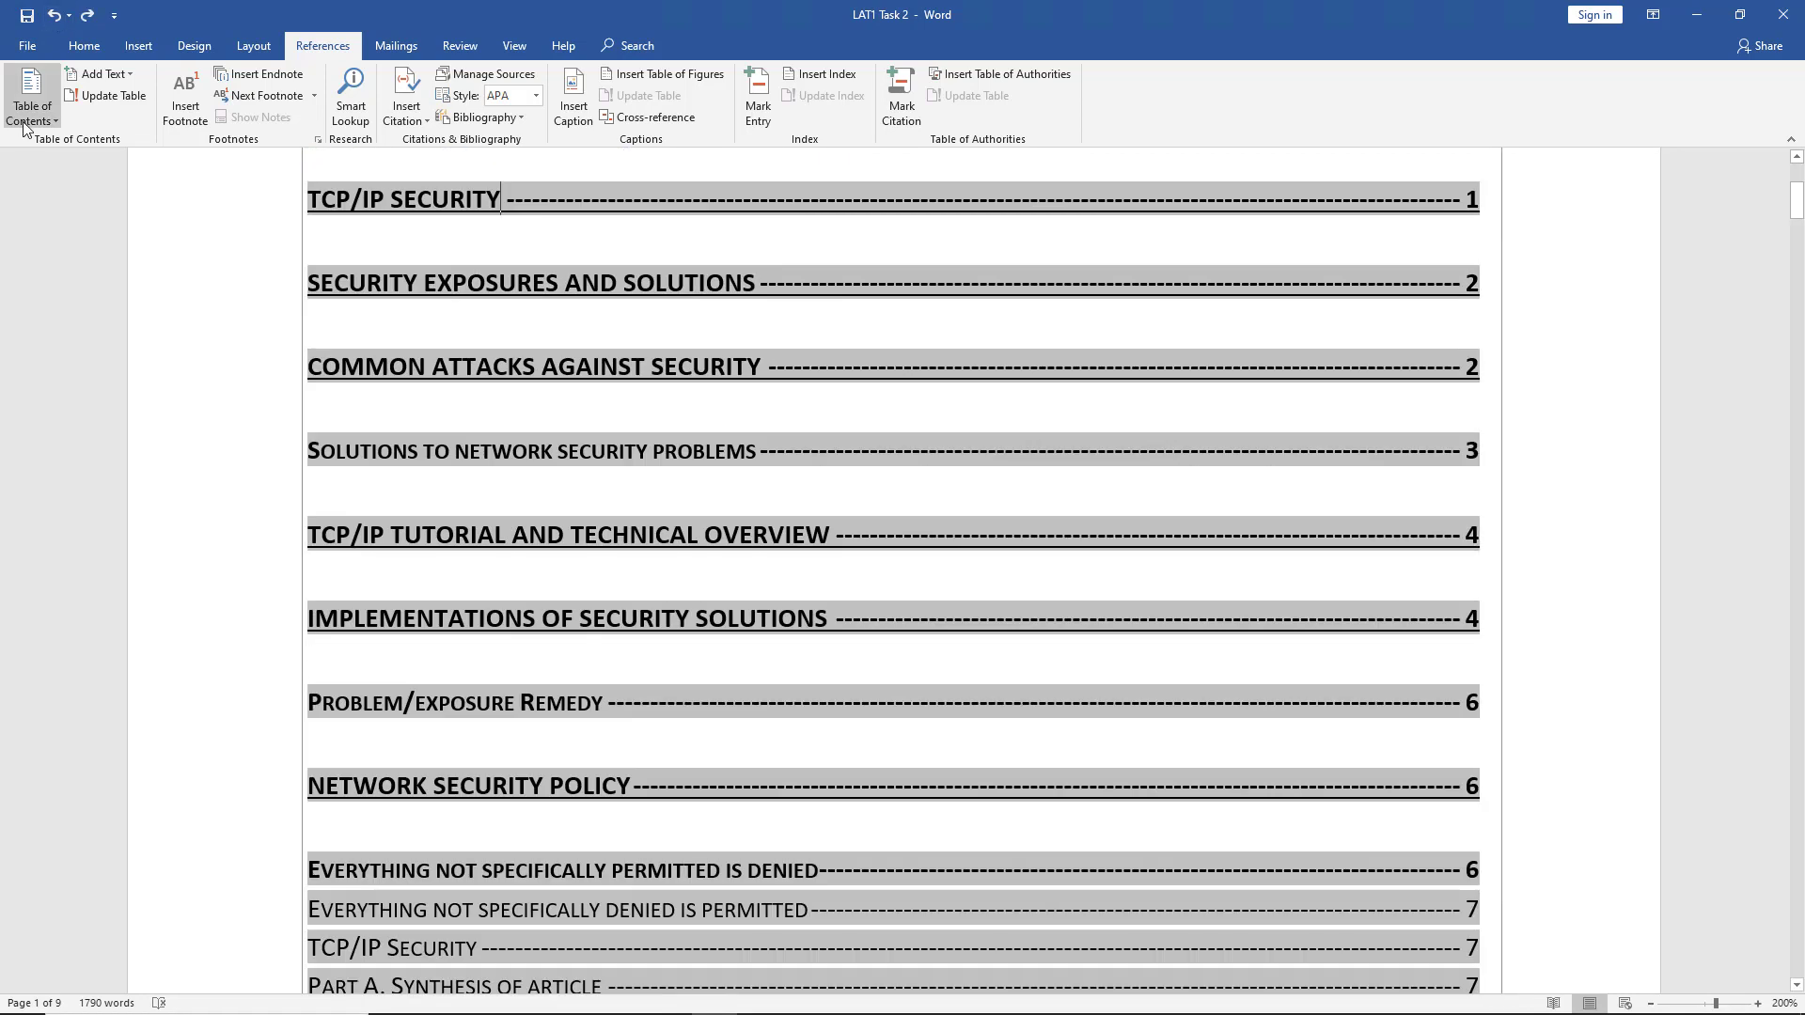
# - Rebuild the table of contents with Show levels set to 2, replacing the existing one
pyautogui.click(32, 103)
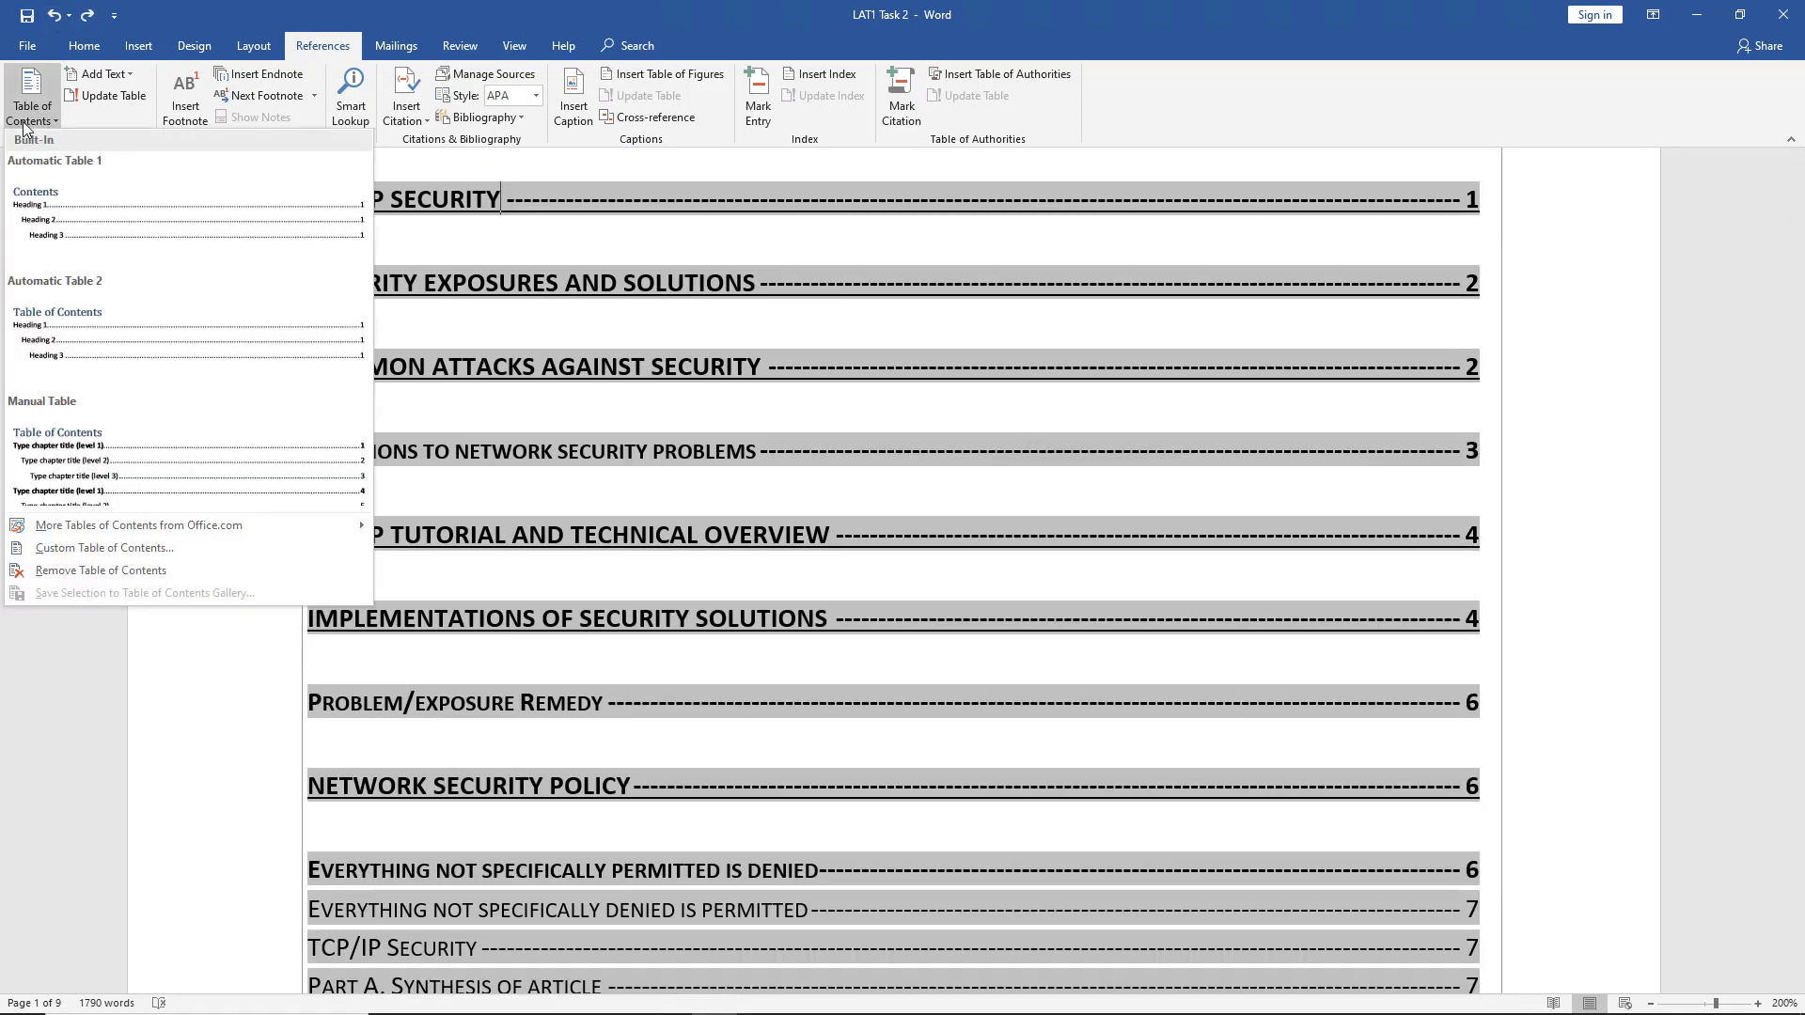
pyautogui.click(93, 549)
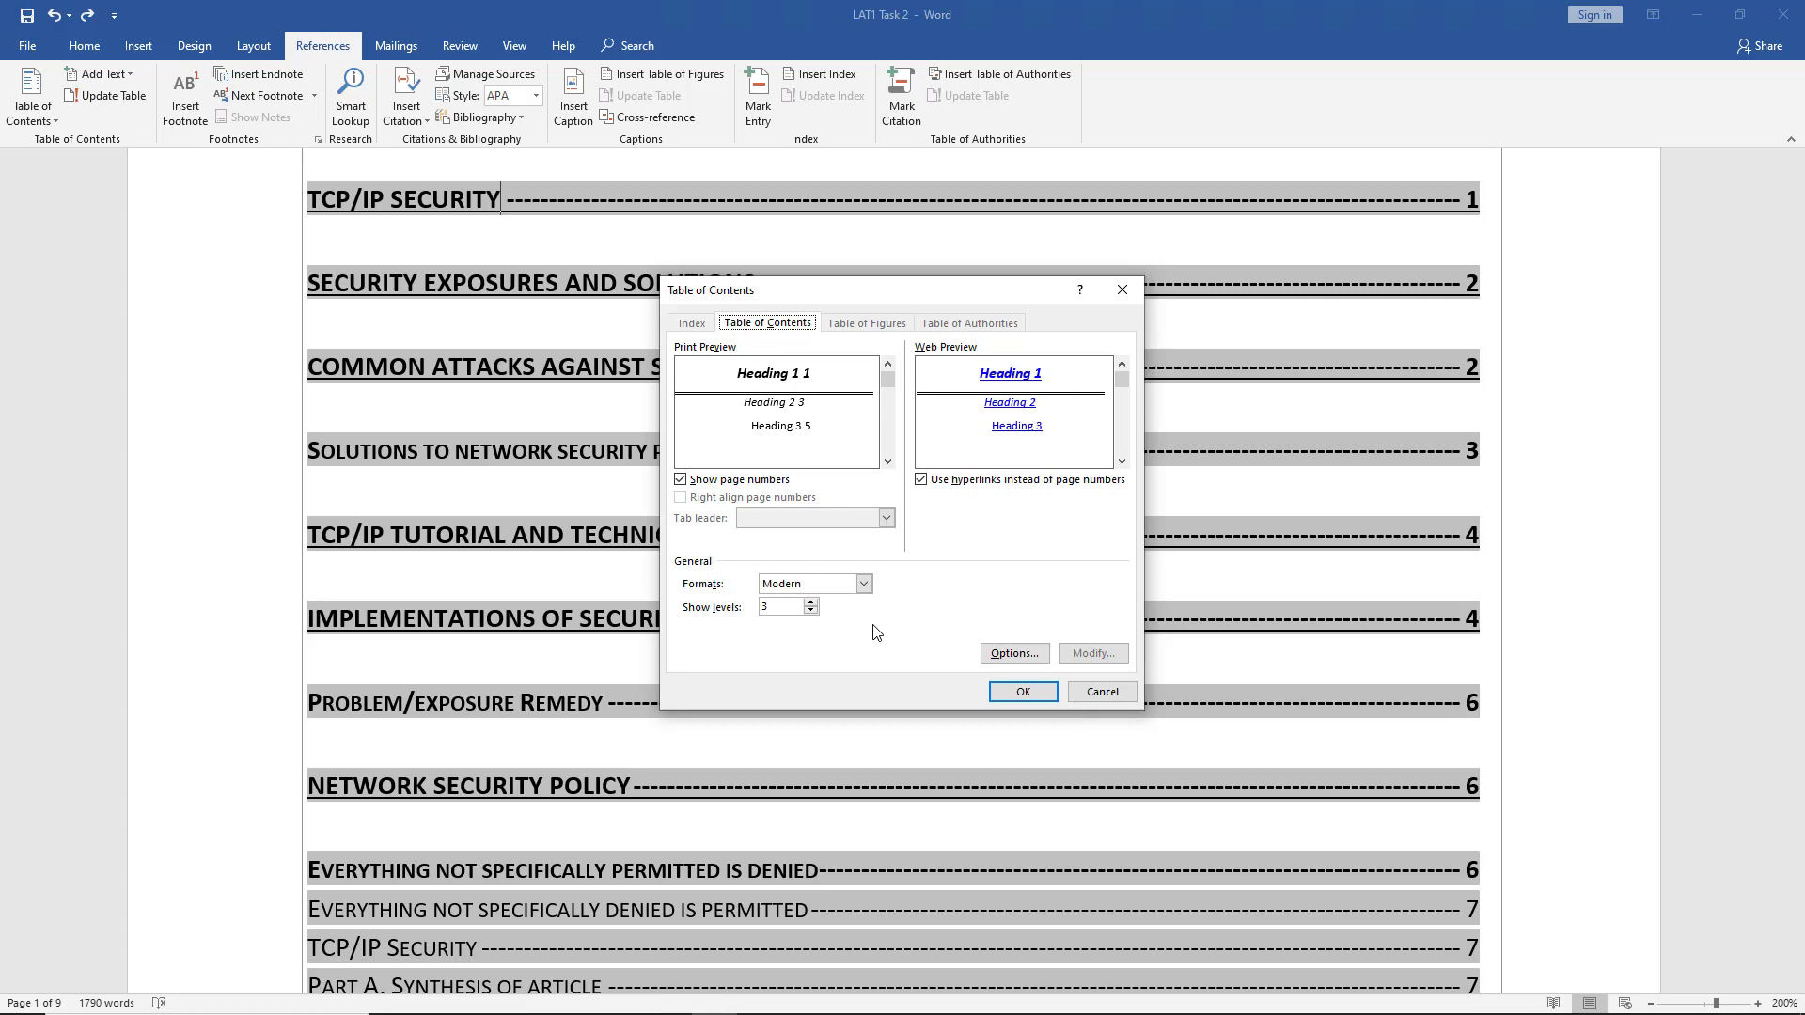
pyautogui.click(811, 611)
pyautogui.click(1011, 692)
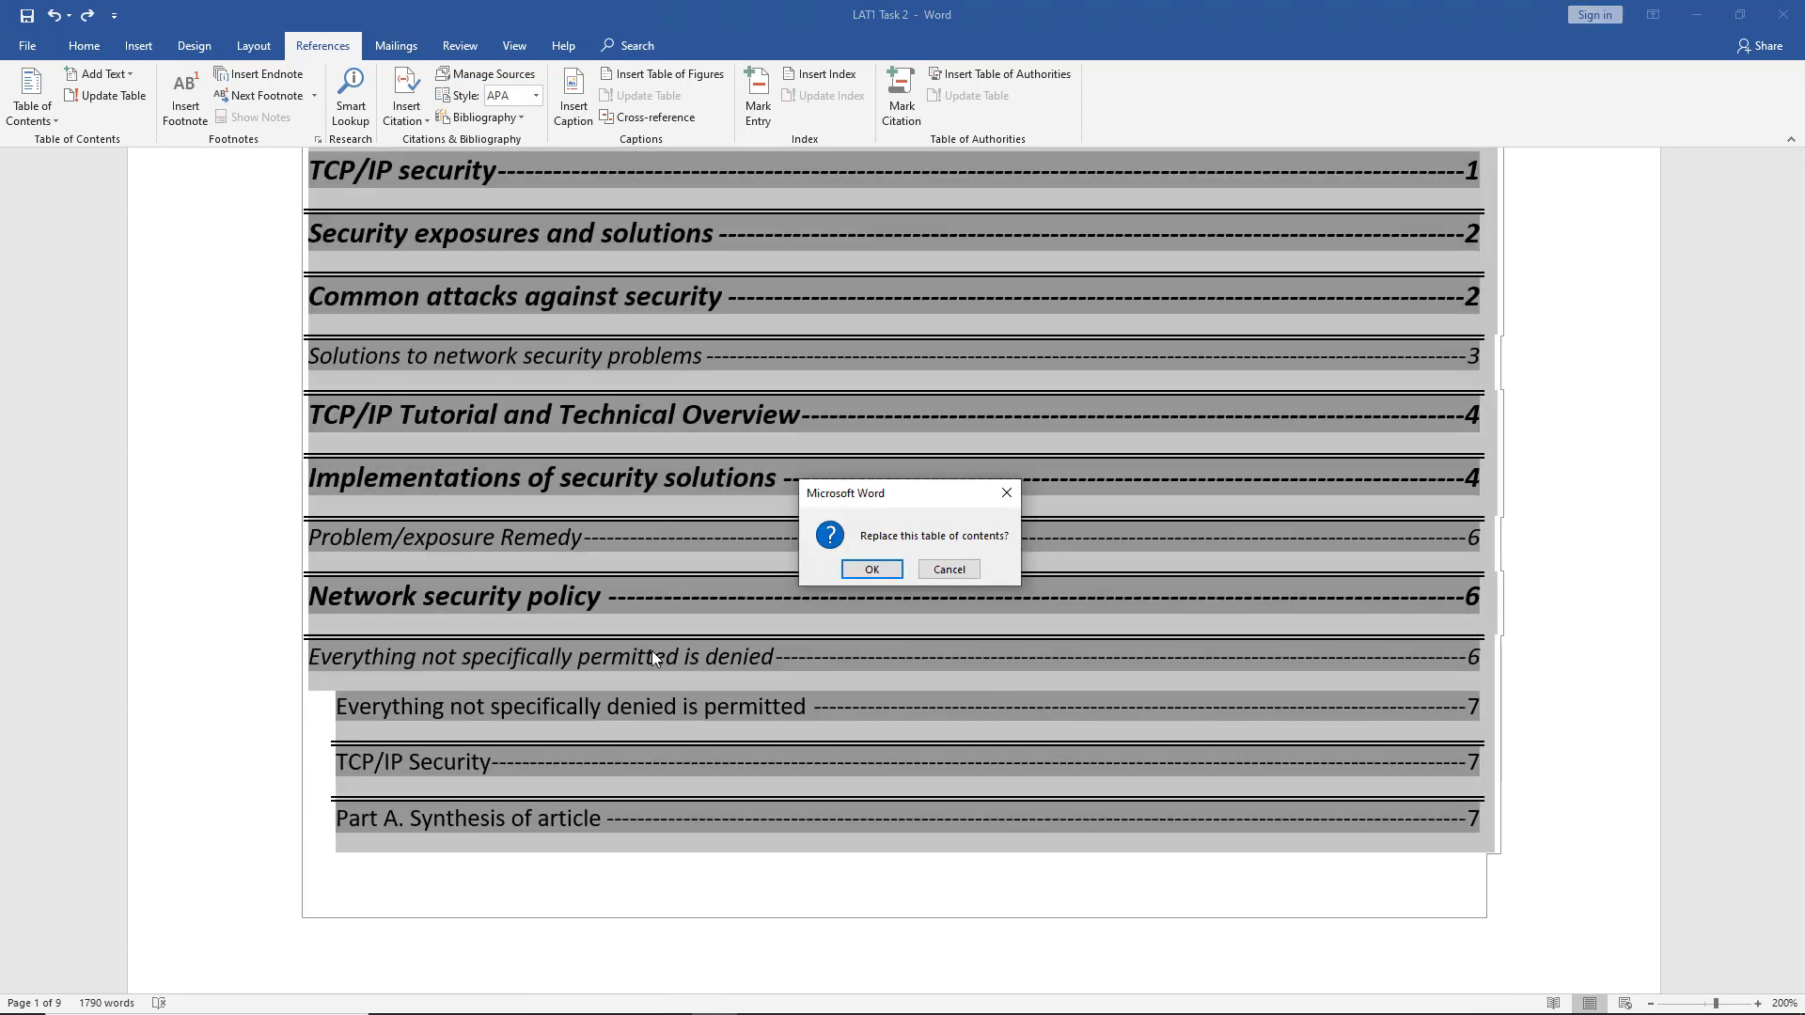
pyautogui.click(872, 569)
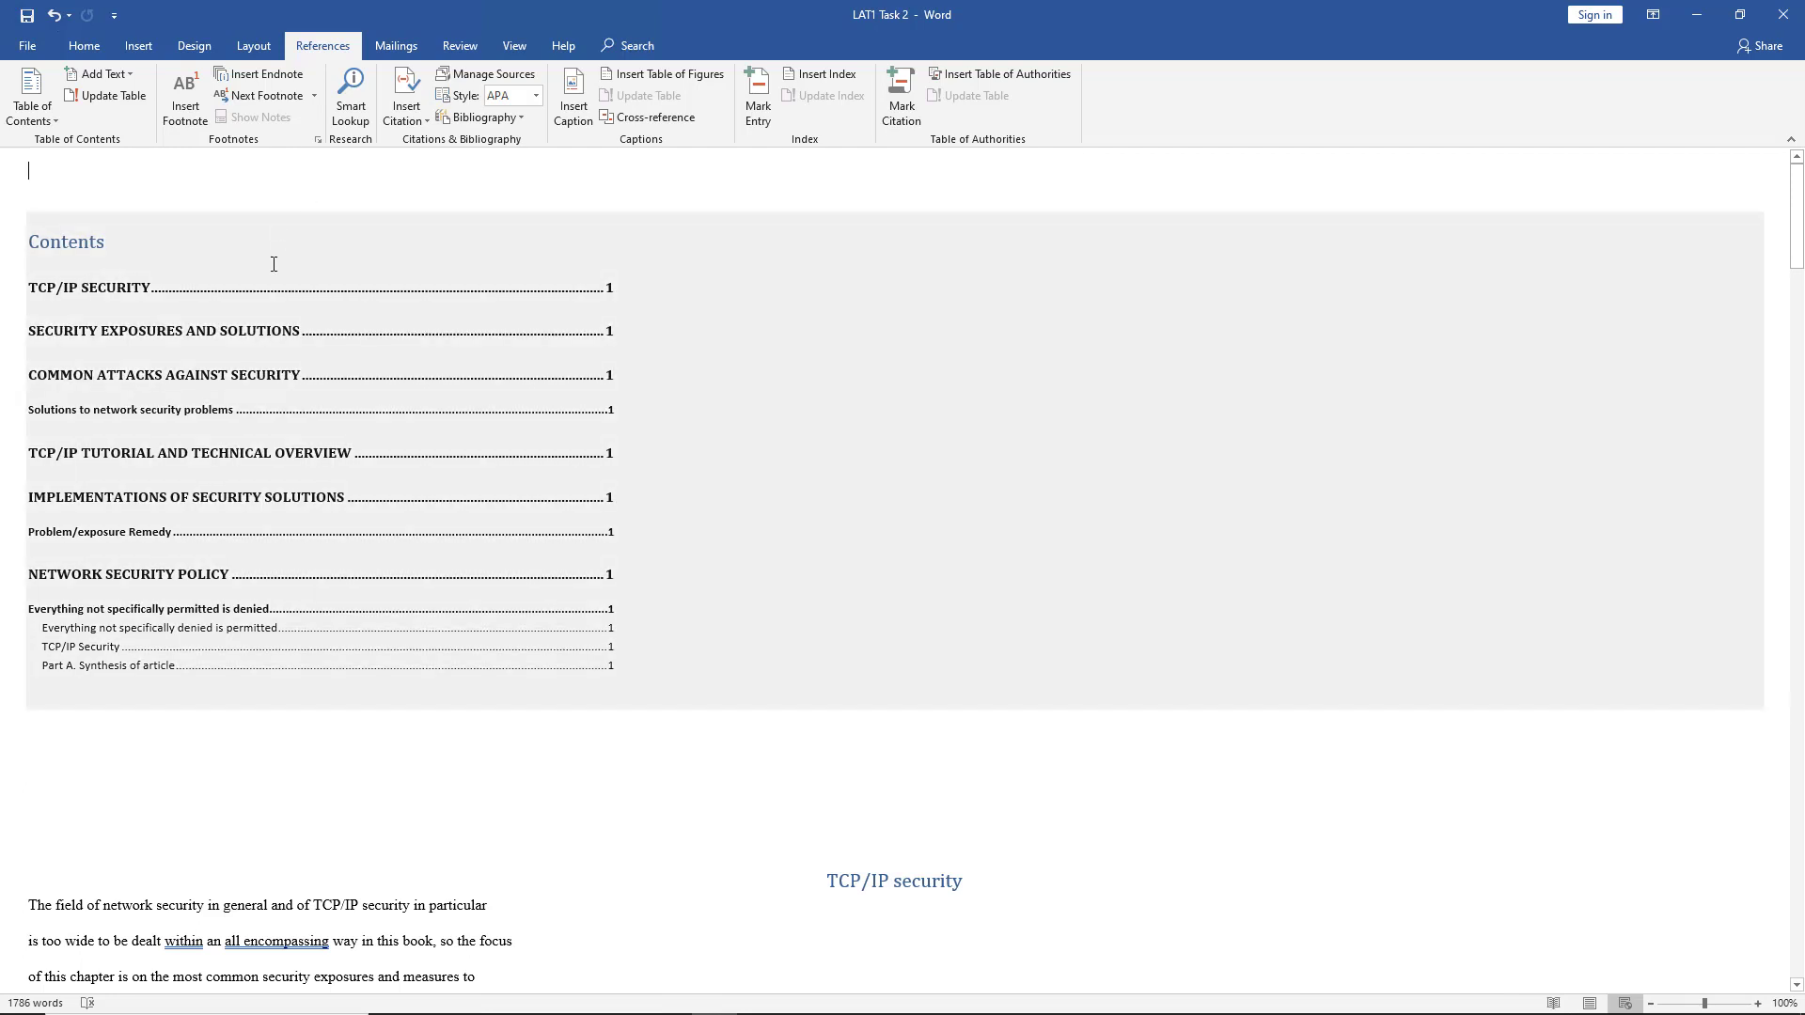
# - Enable 'Use hyperlinks instead of page numbers' for the table of contents
pyautogui.click(150, 287)
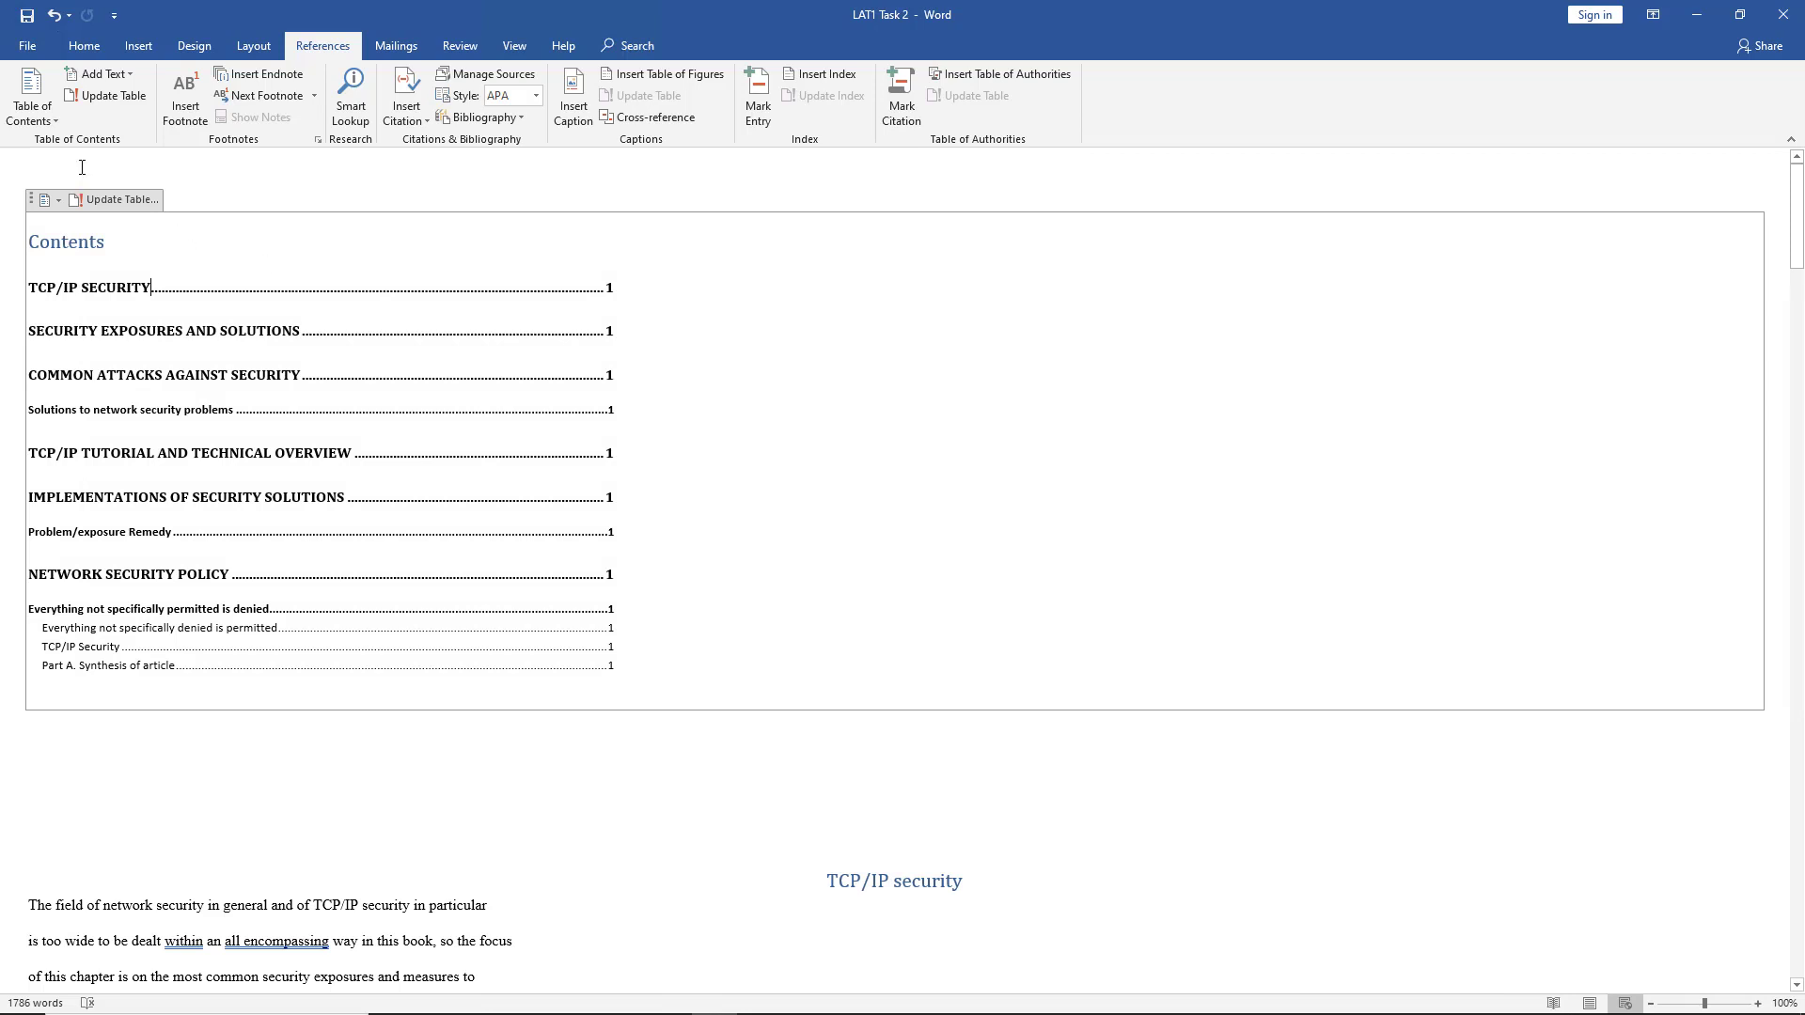
pyautogui.click(48, 117)
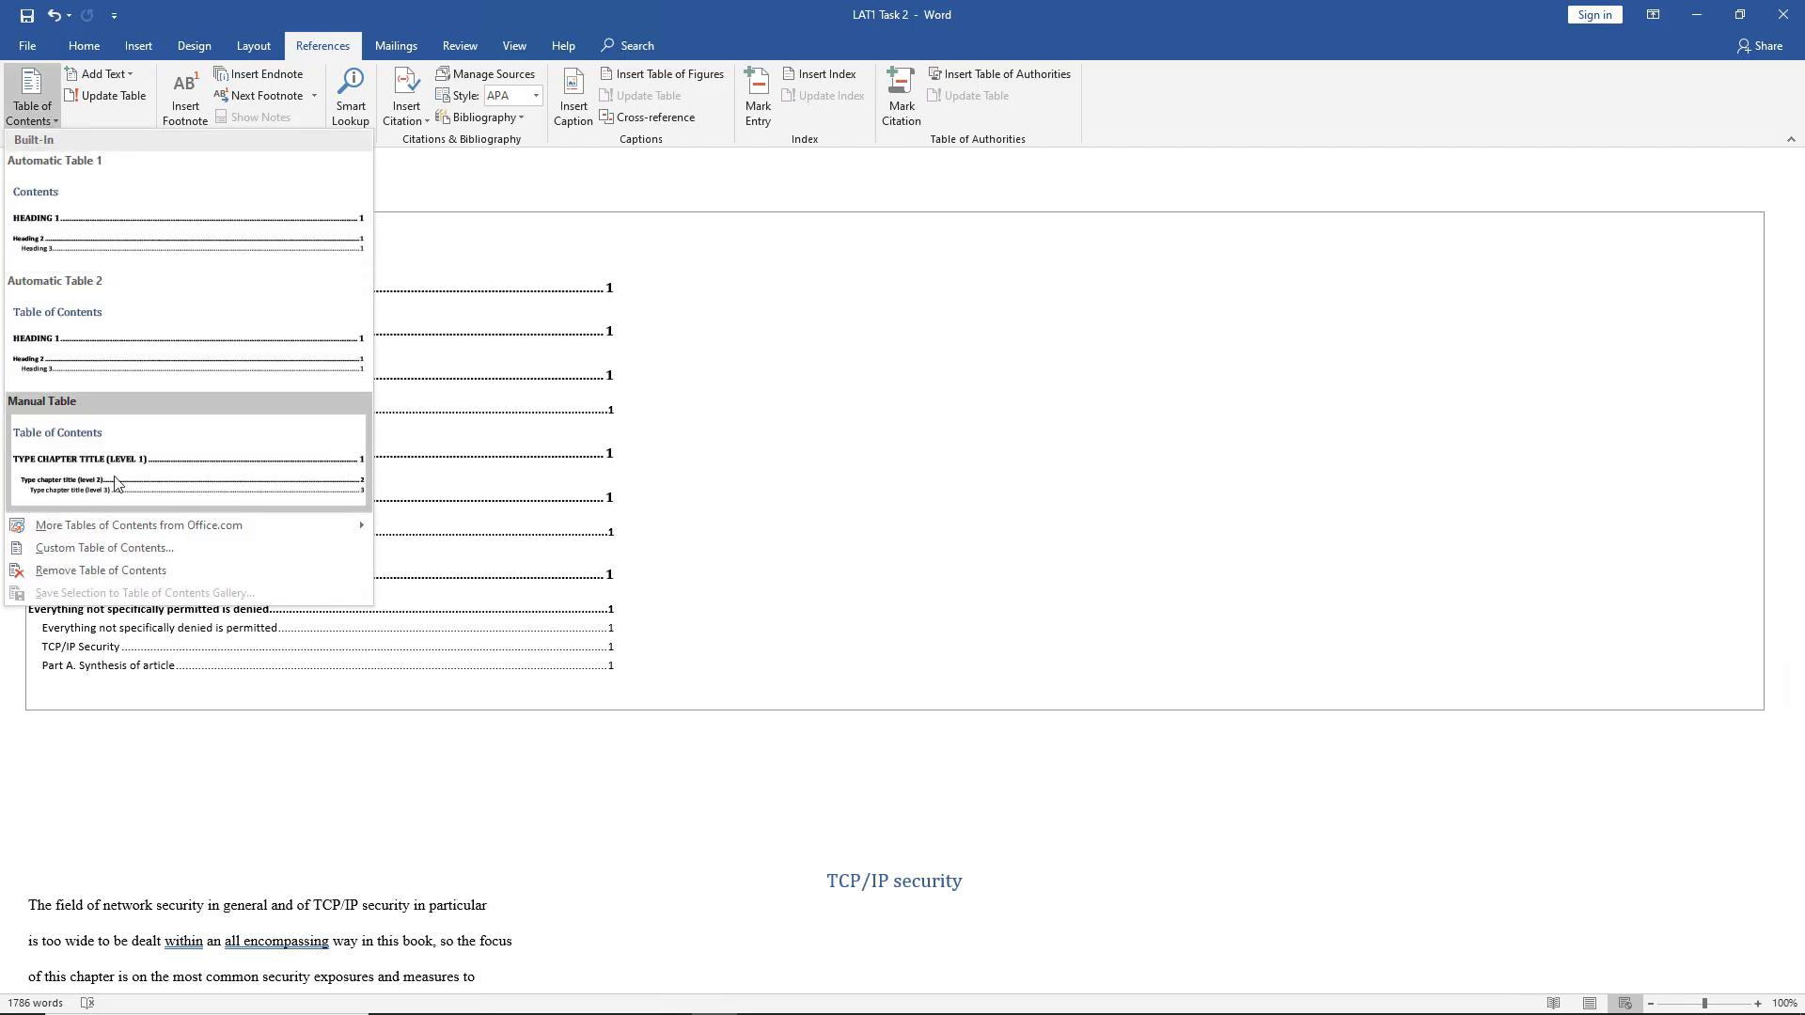
pyautogui.click(134, 548)
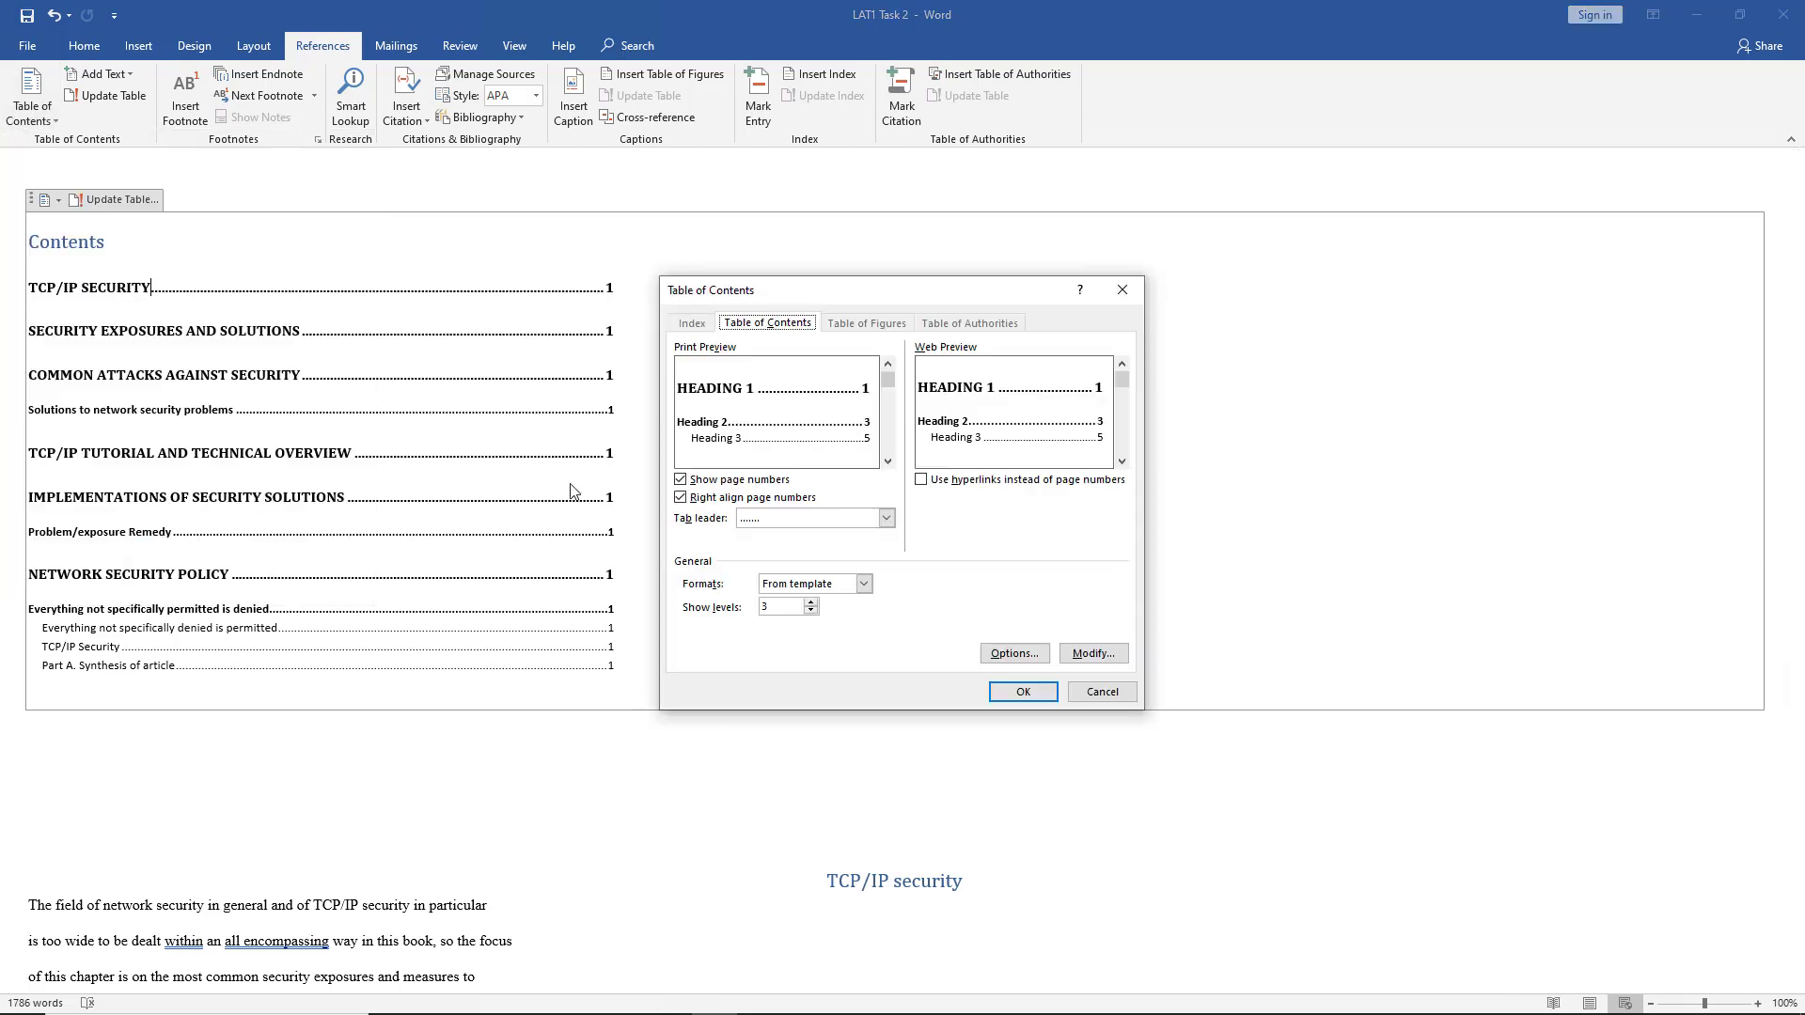
pyautogui.click(921, 481)
pyautogui.click(1006, 700)
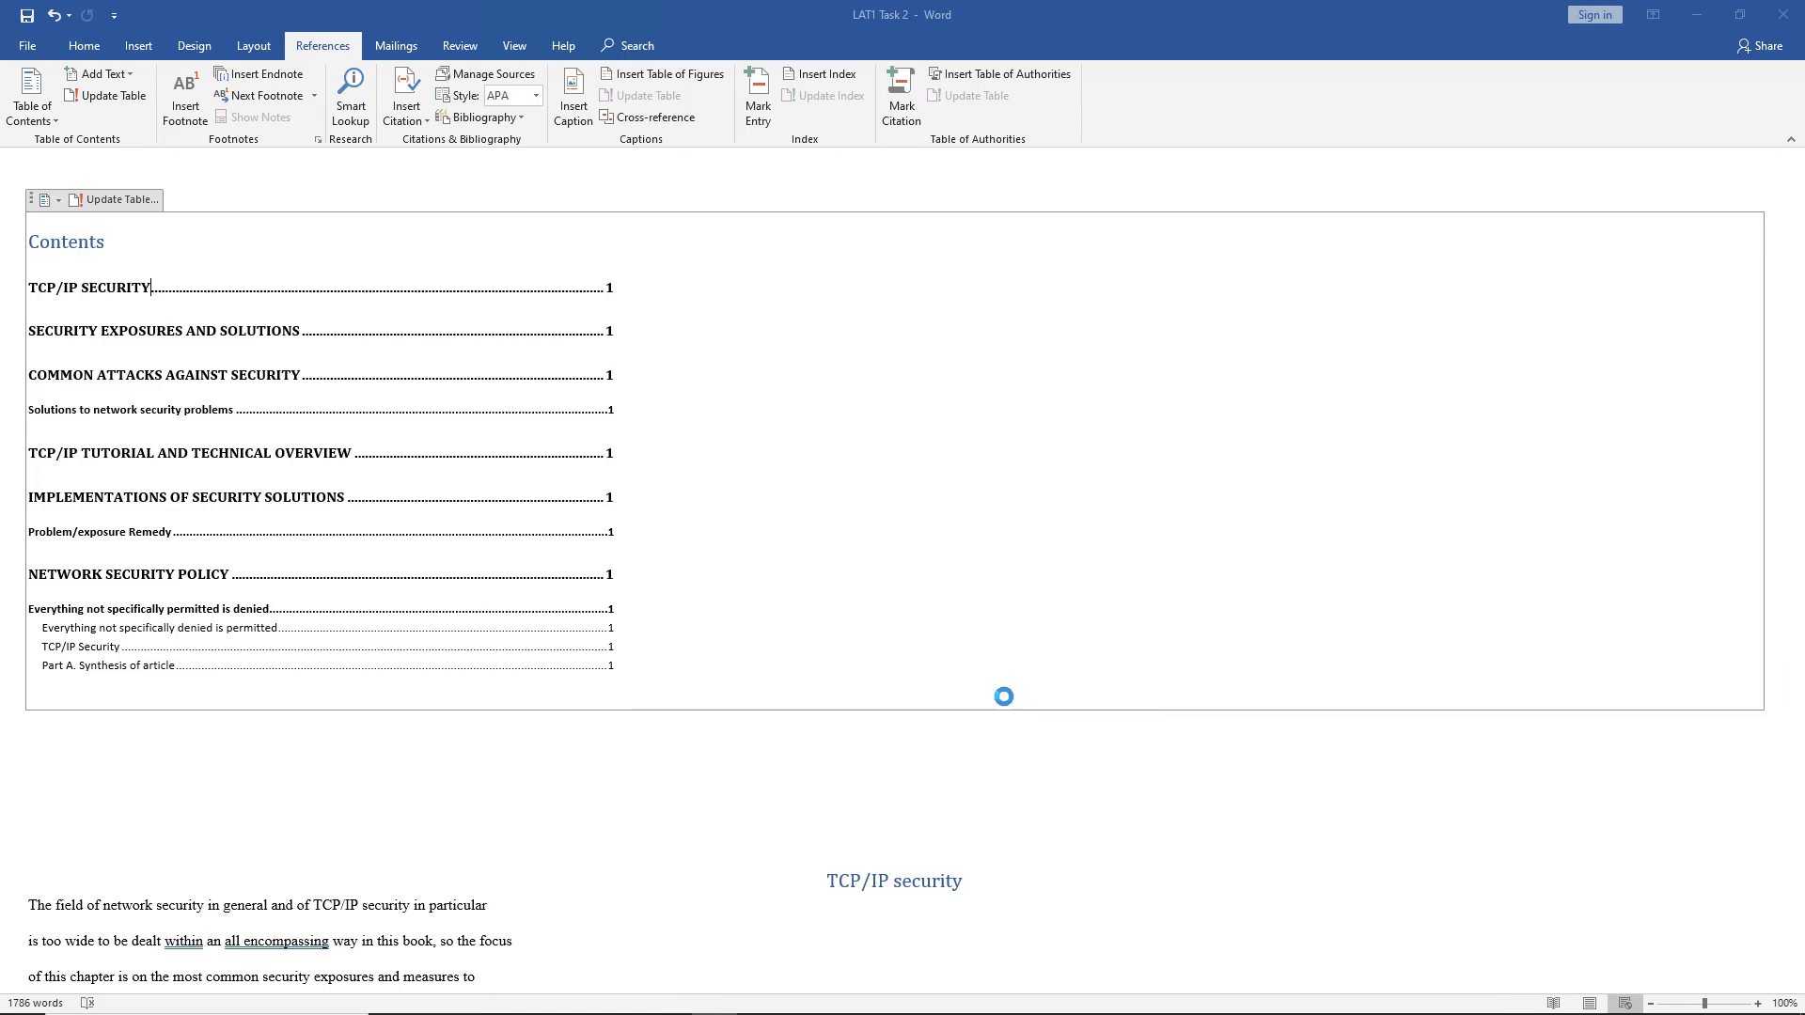
# - Confirm the hyperlinked contents replacement and follow its TCP/IP Tutorial and Technical Overview link
pyautogui.click(886, 569)
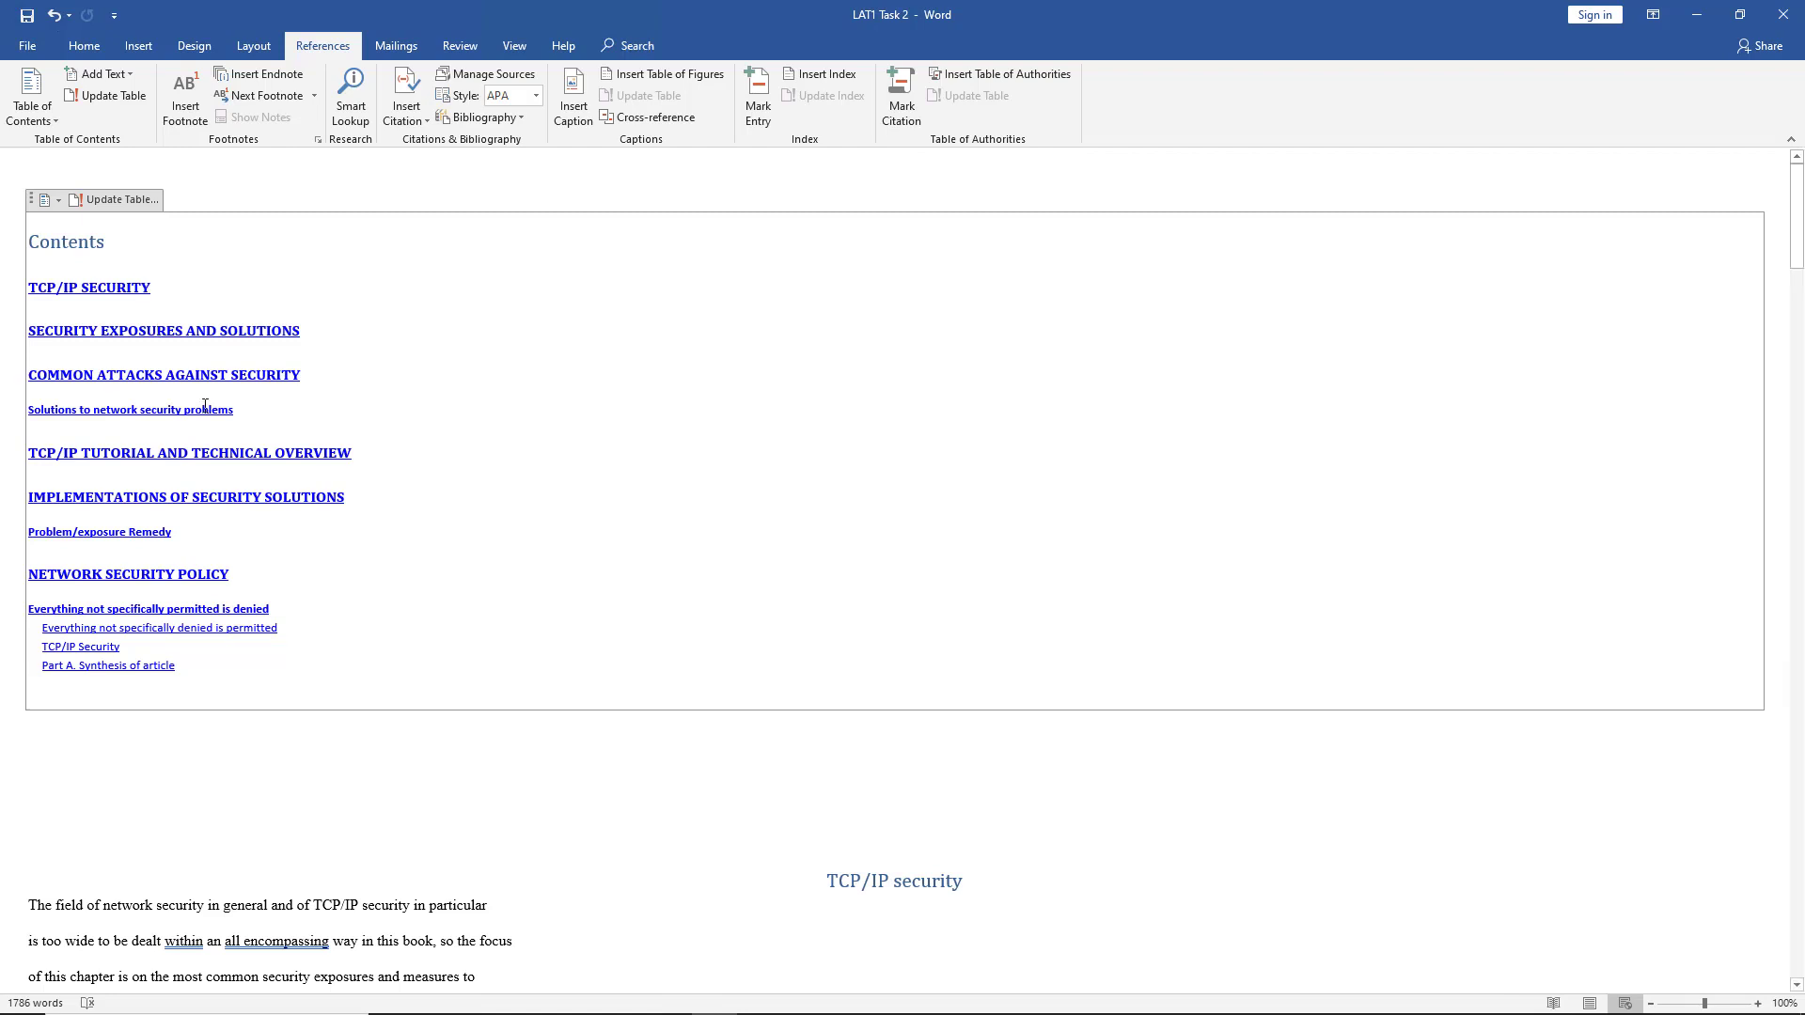
pyautogui.scroll(-2, 308, 666)
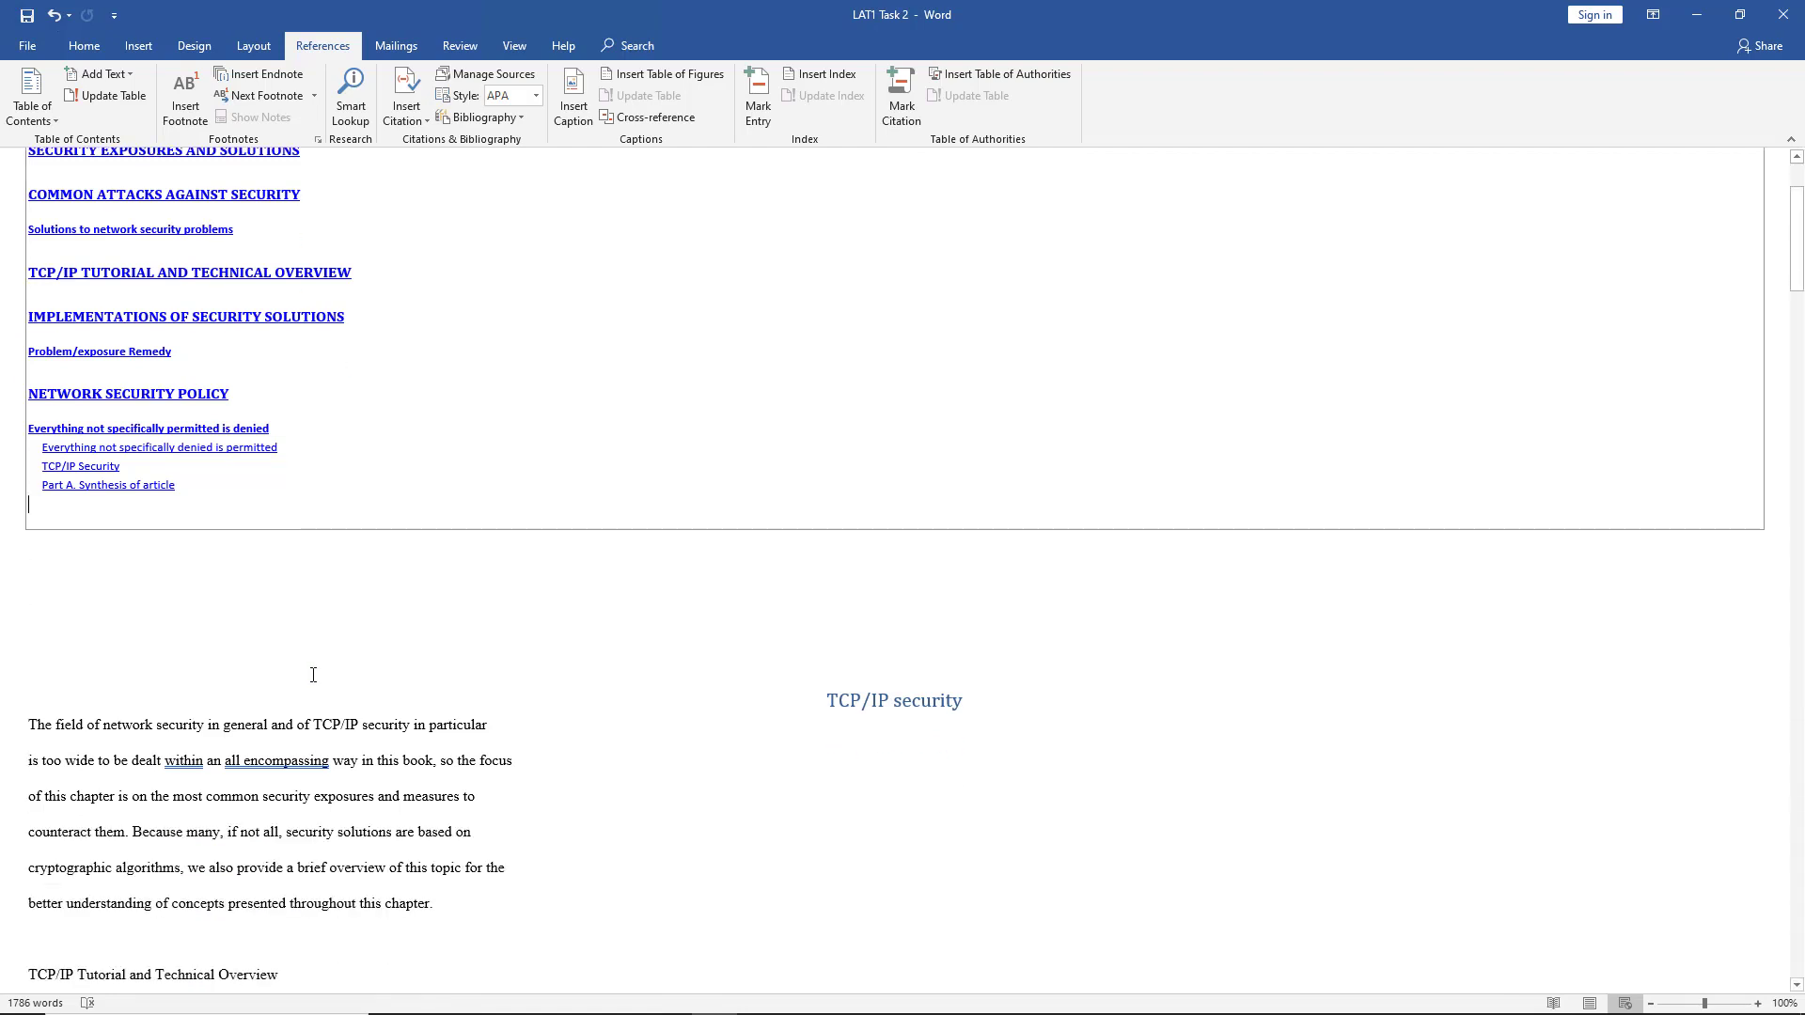
pyautogui.scroll(2, 313, 675)
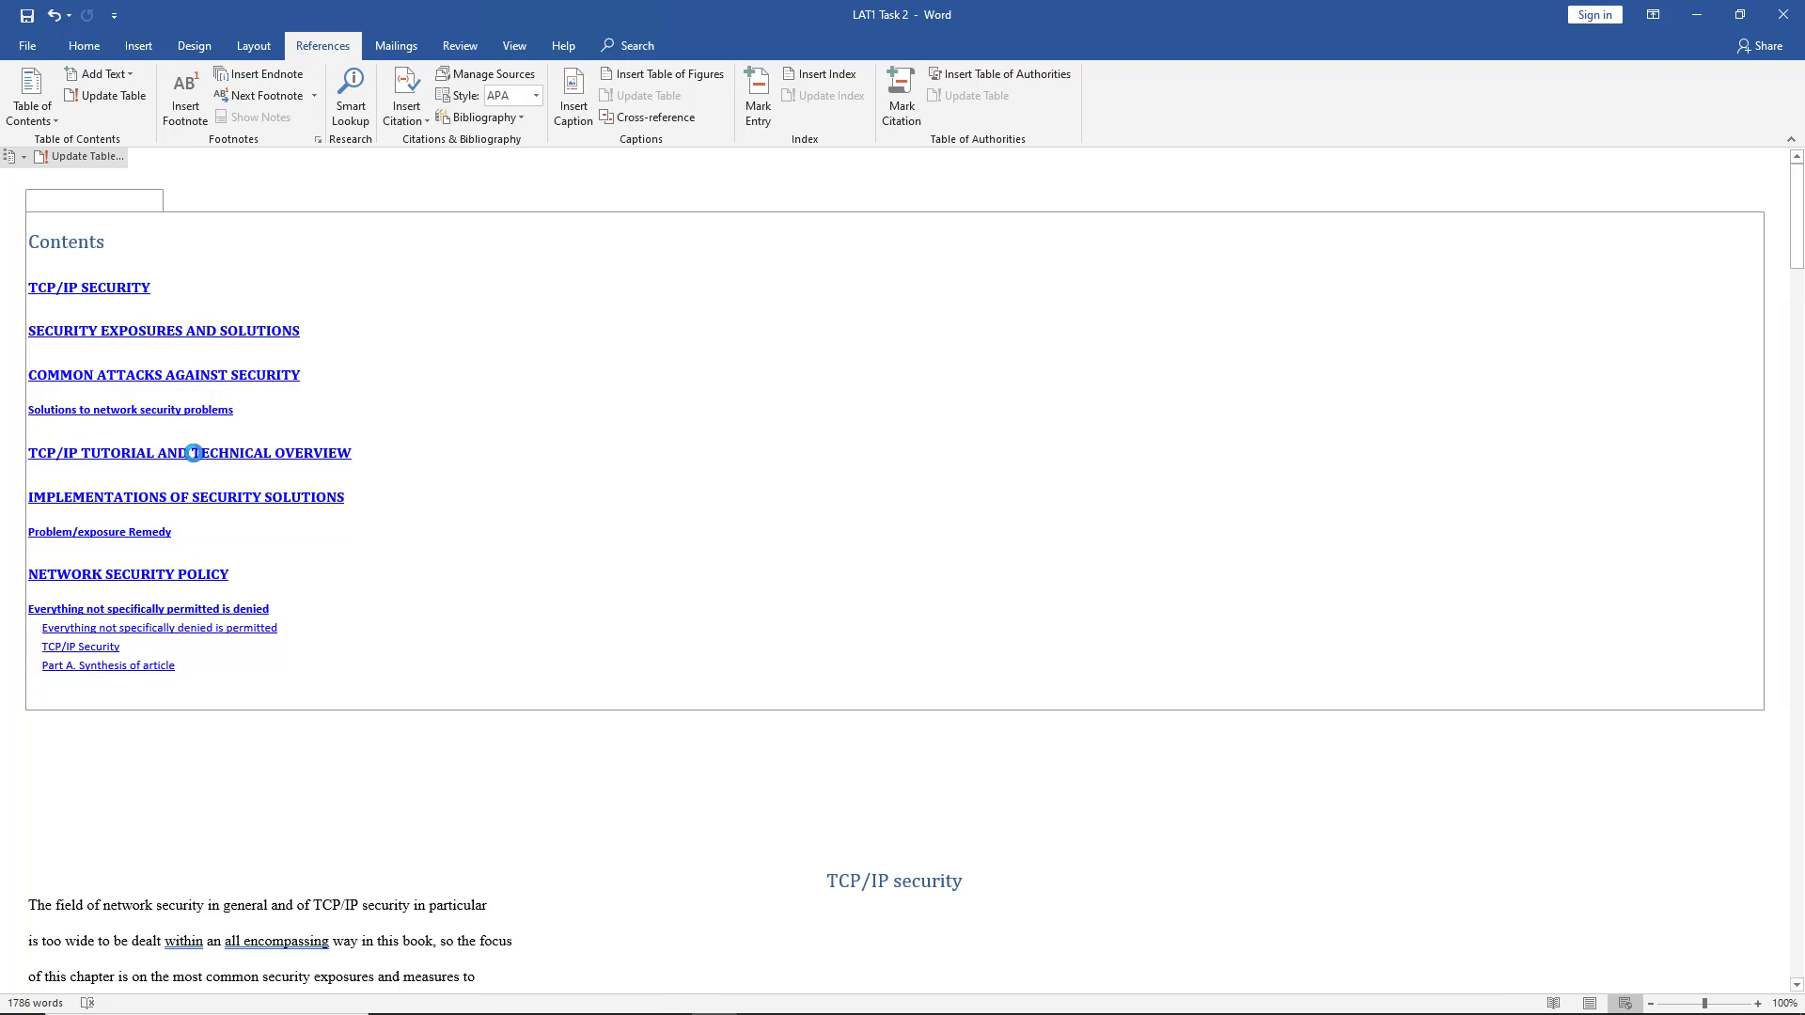
pyautogui.keyDown('ctrl'); pyautogui.click(197, 454); pyautogui.keyUp('ctrl')
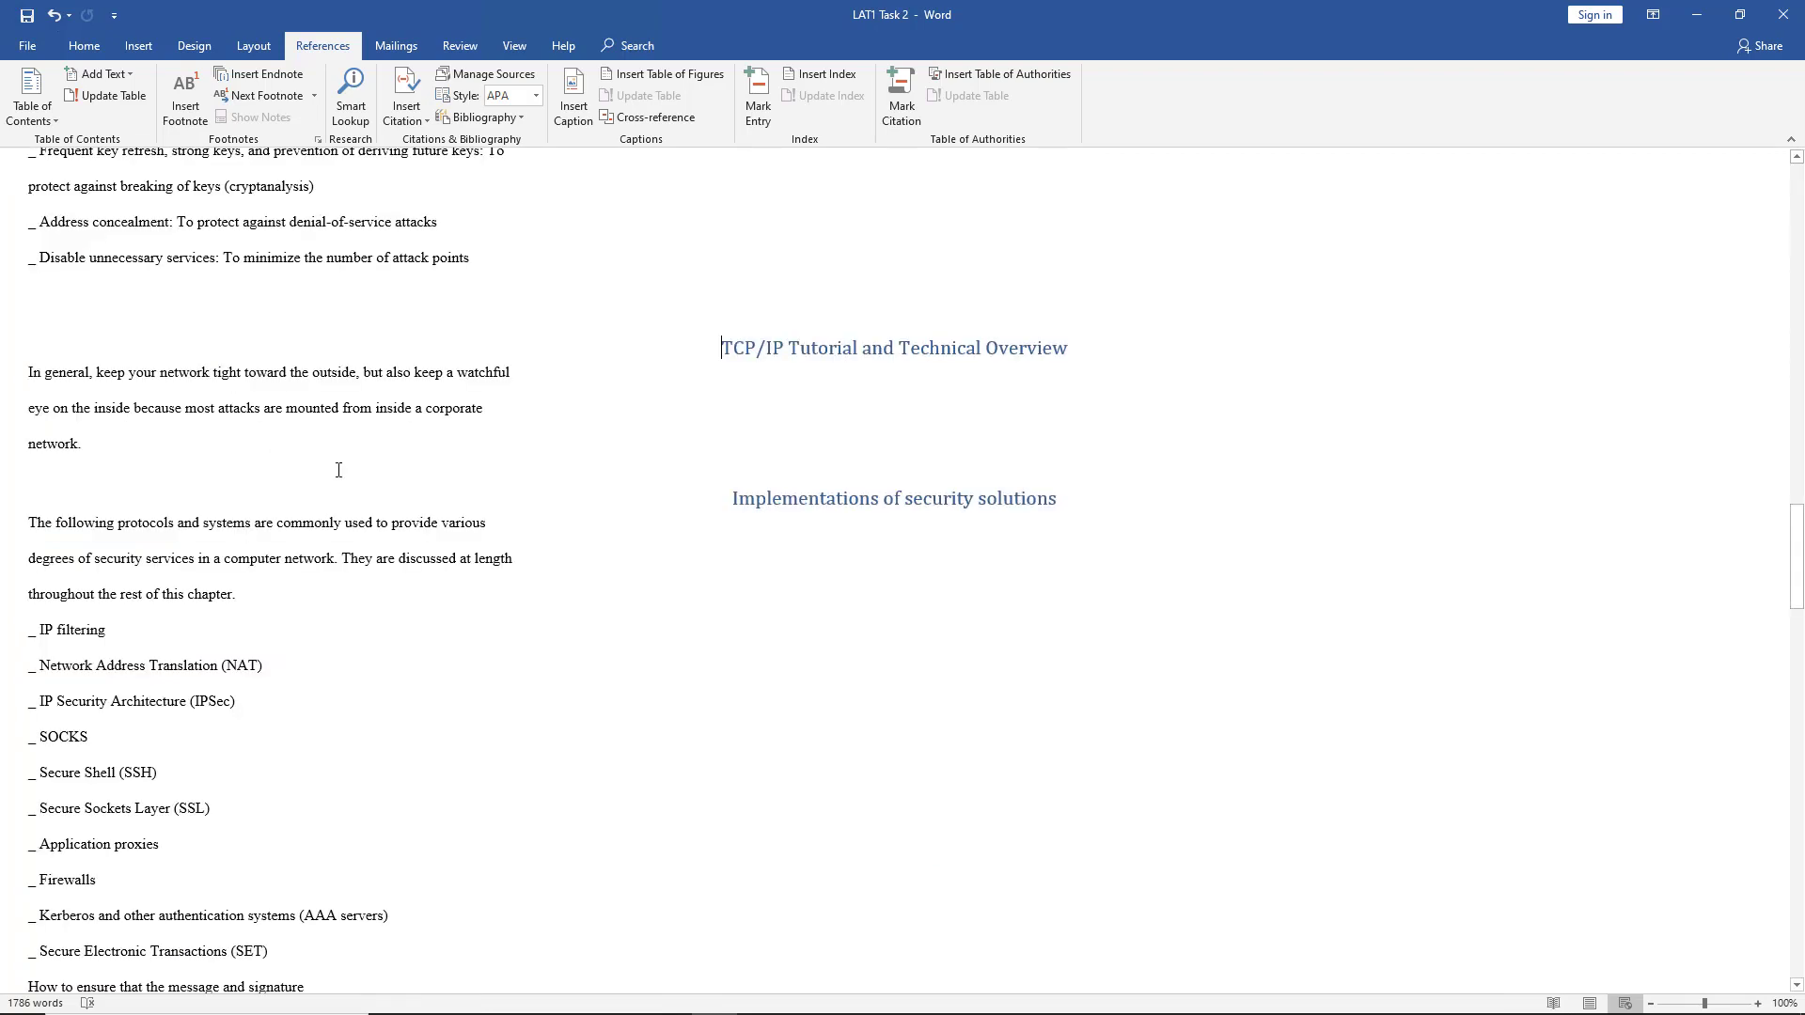
pyautogui.scroll(-1, 339, 470)
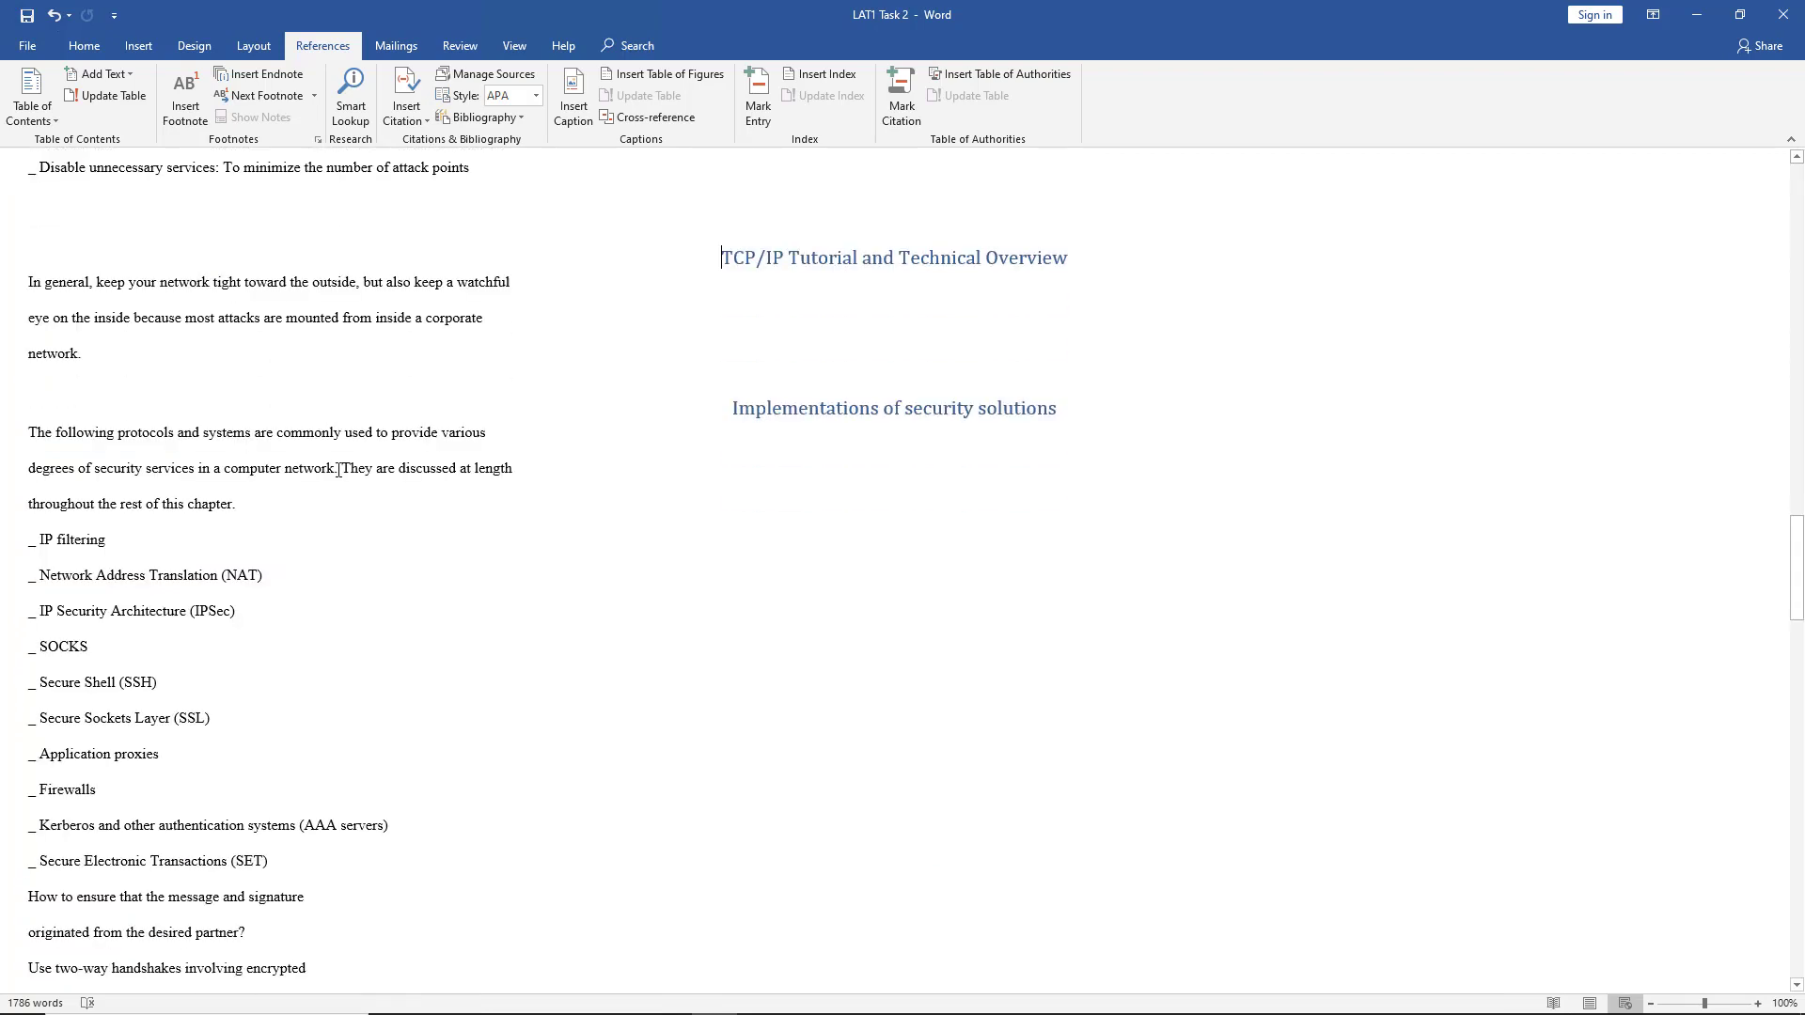
# - Save the paper to the Desktop as Web Page 'LAT1 Task 2' and minimize Word
pyautogui.click(38, 46)
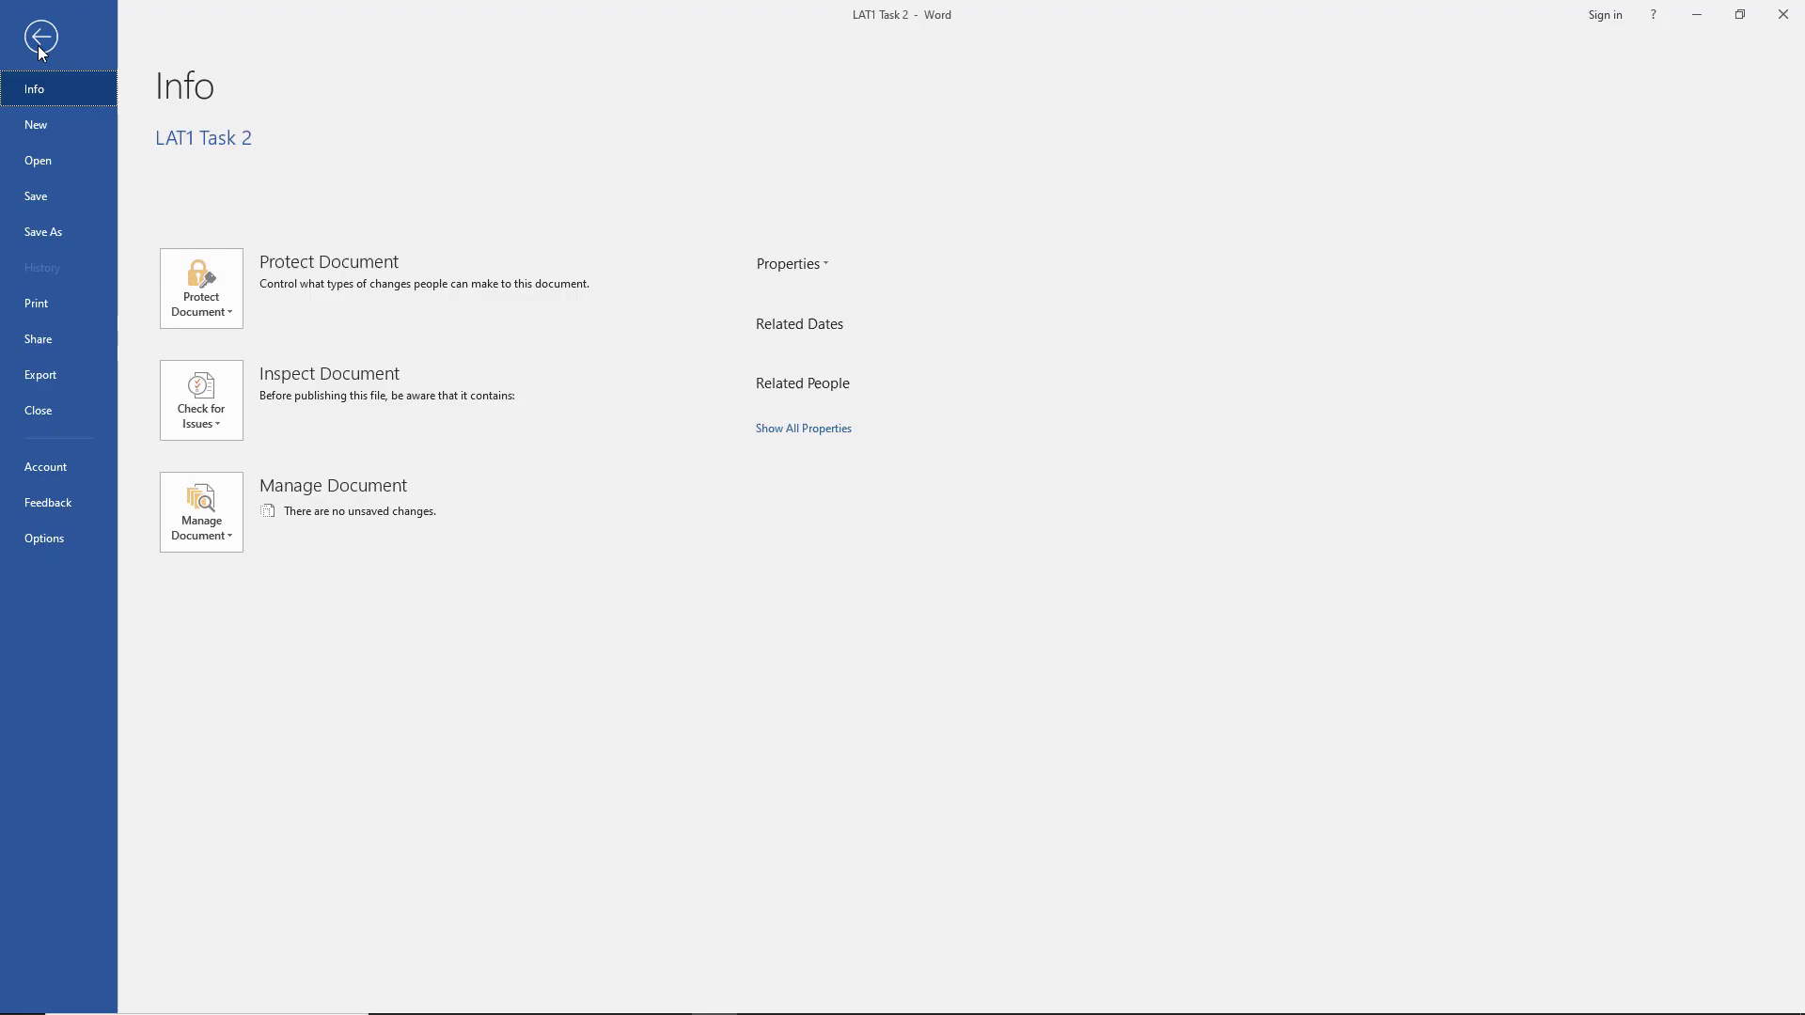
pyautogui.click(38, 232)
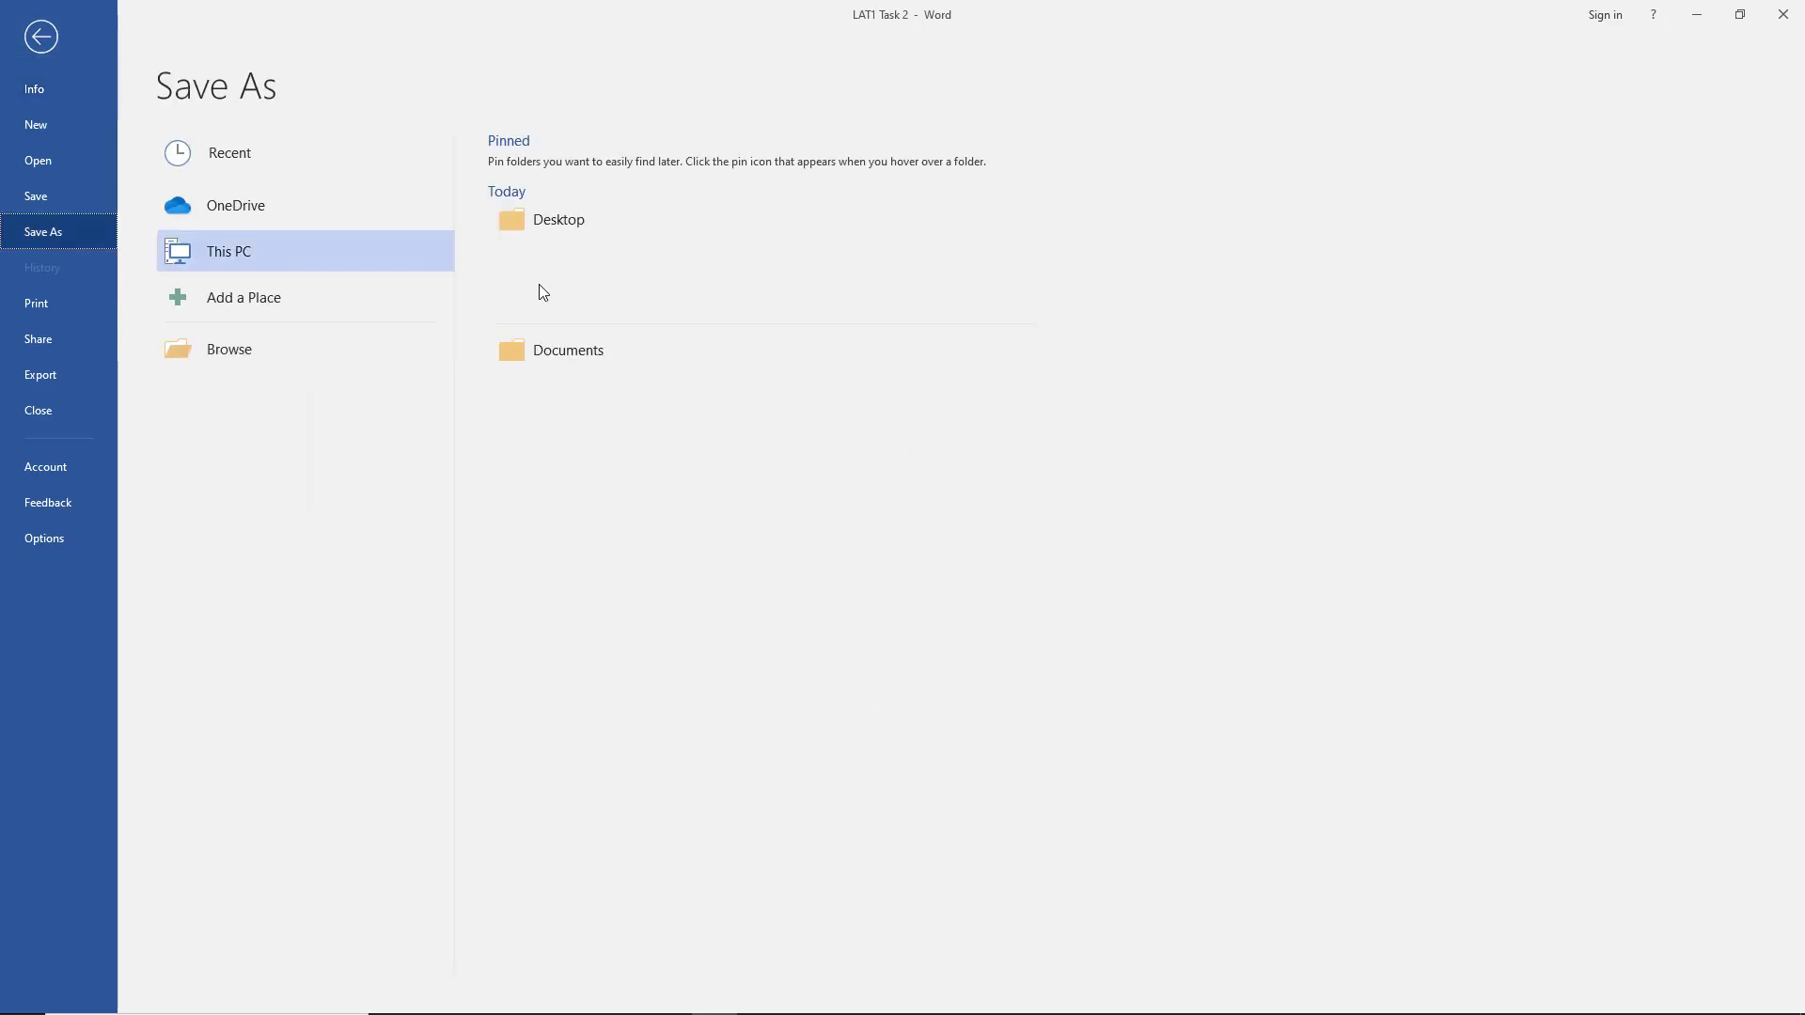
pyautogui.click(568, 216)
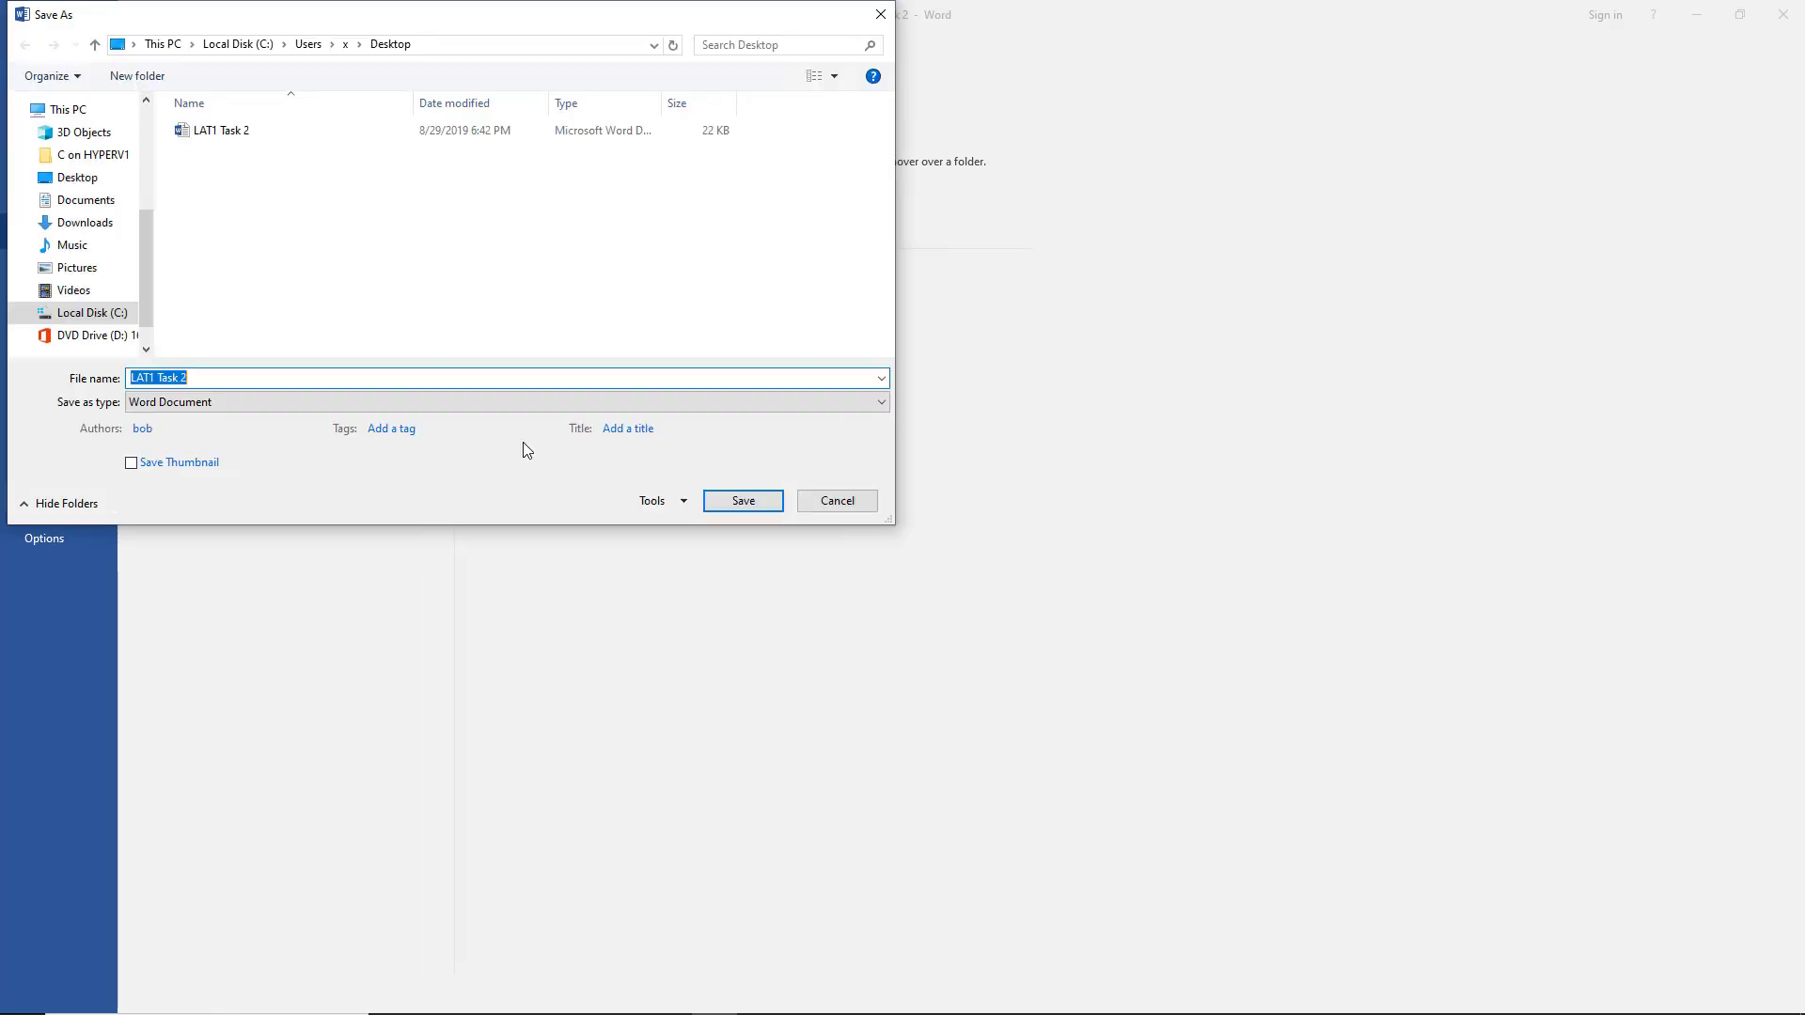
pyautogui.click(878, 403)
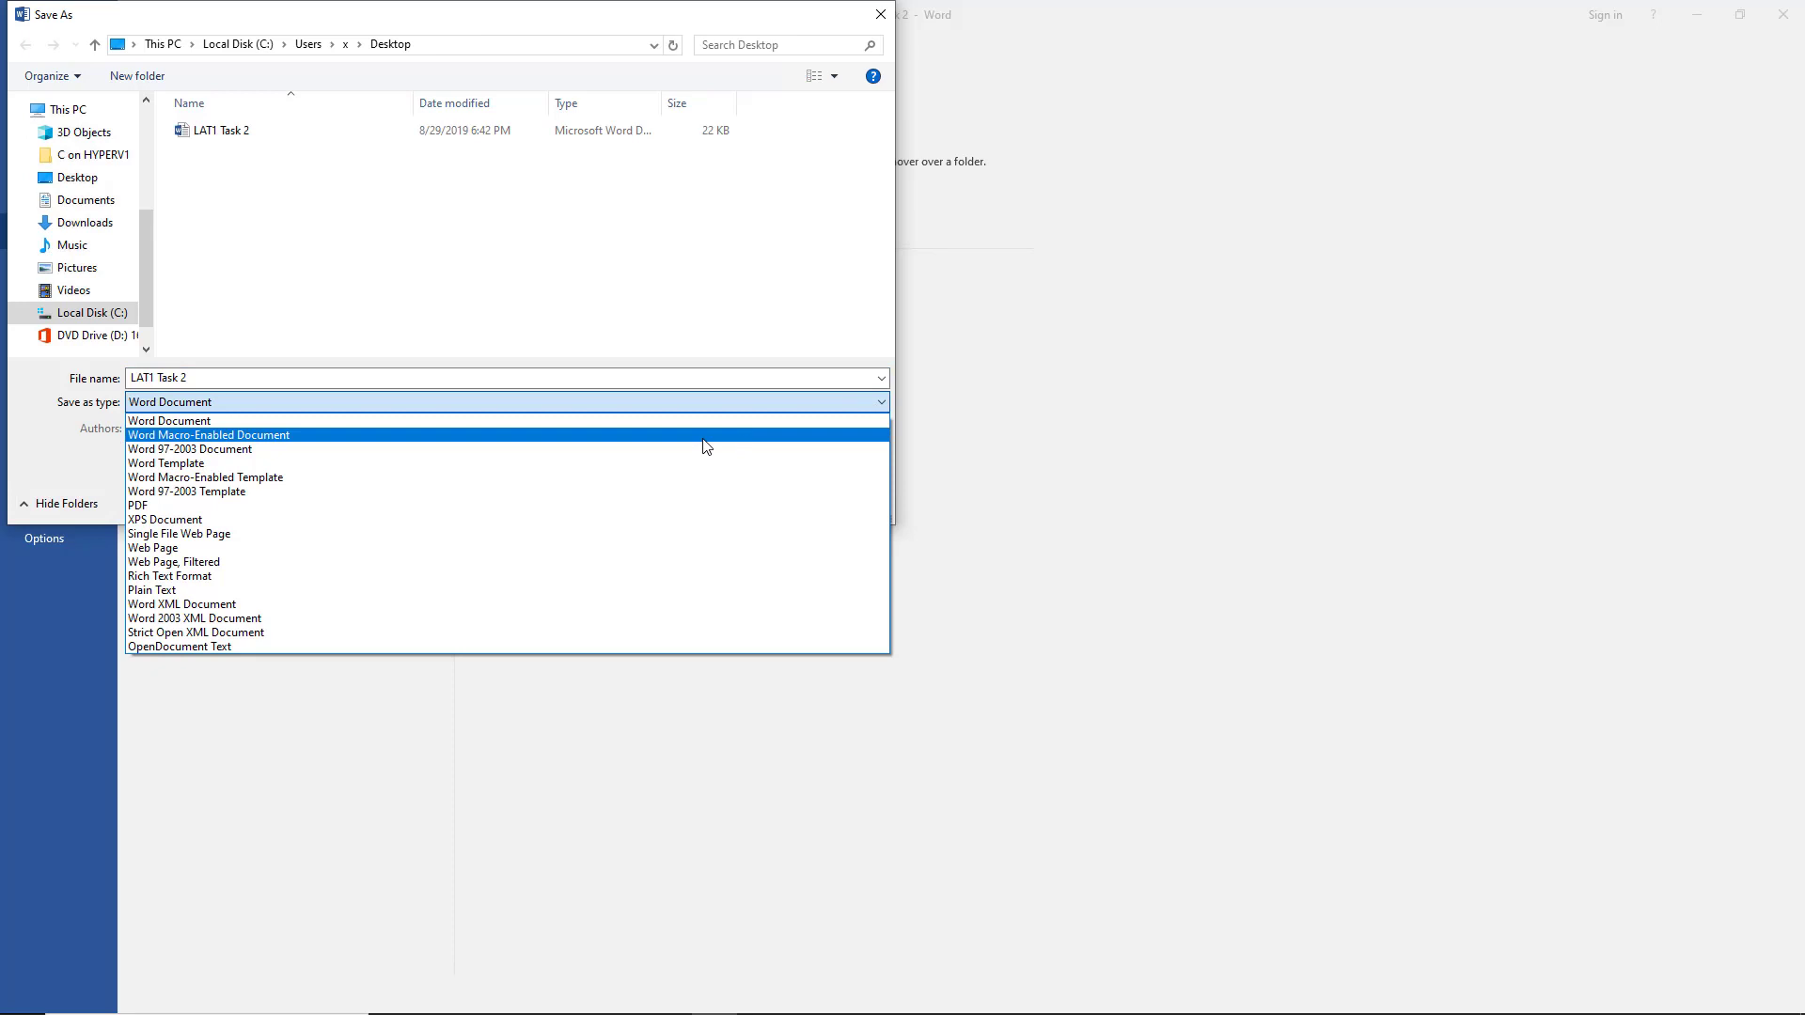
pyautogui.click(607, 547)
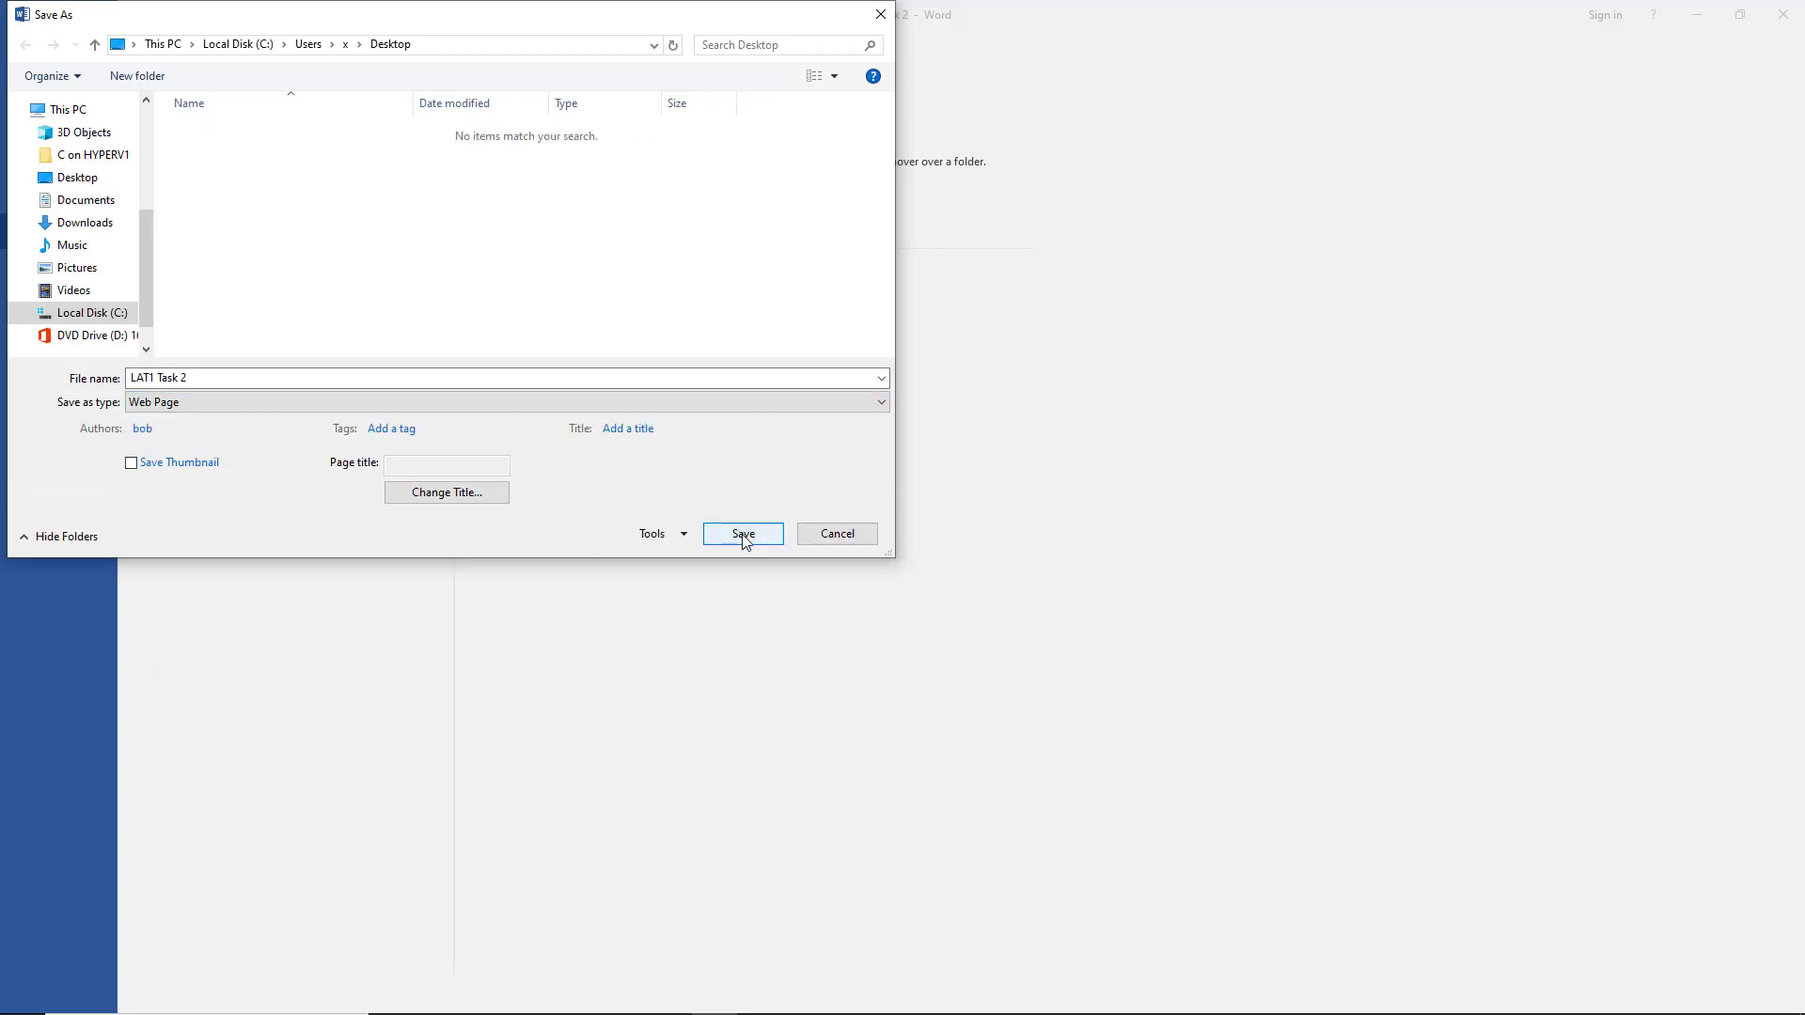
pyautogui.click(744, 535)
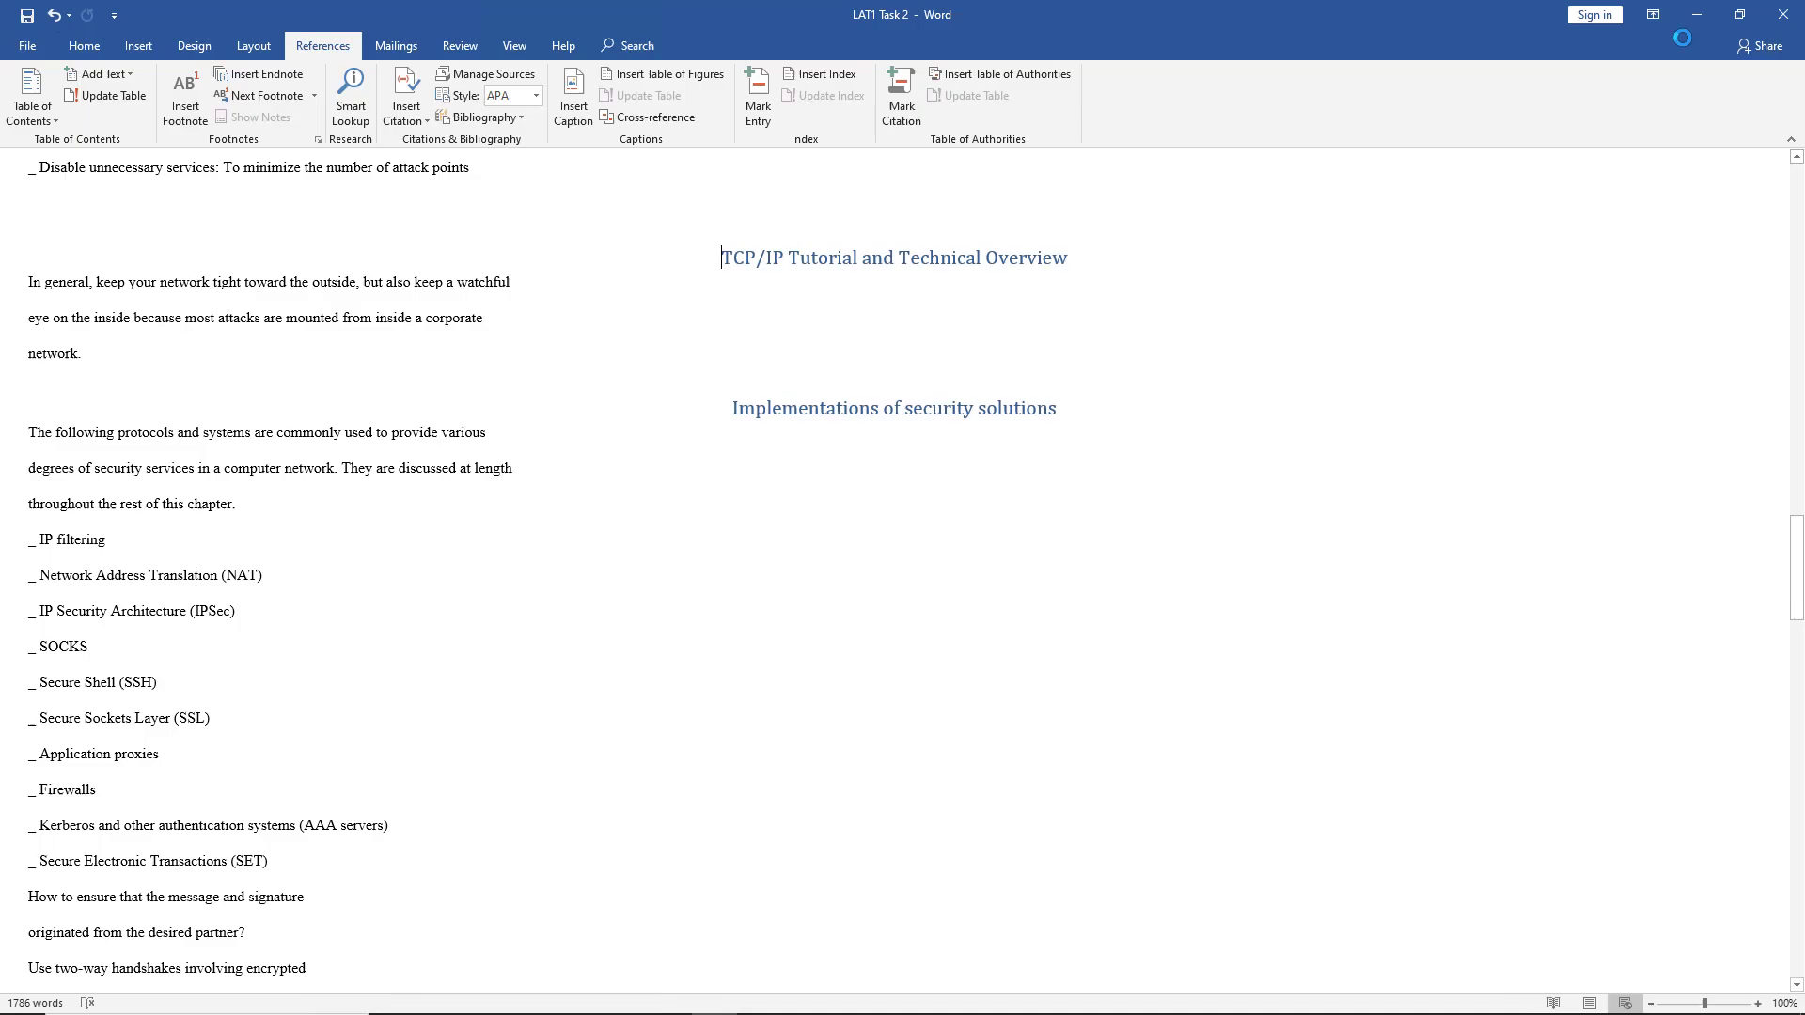
pyautogui.click(1695, 21)
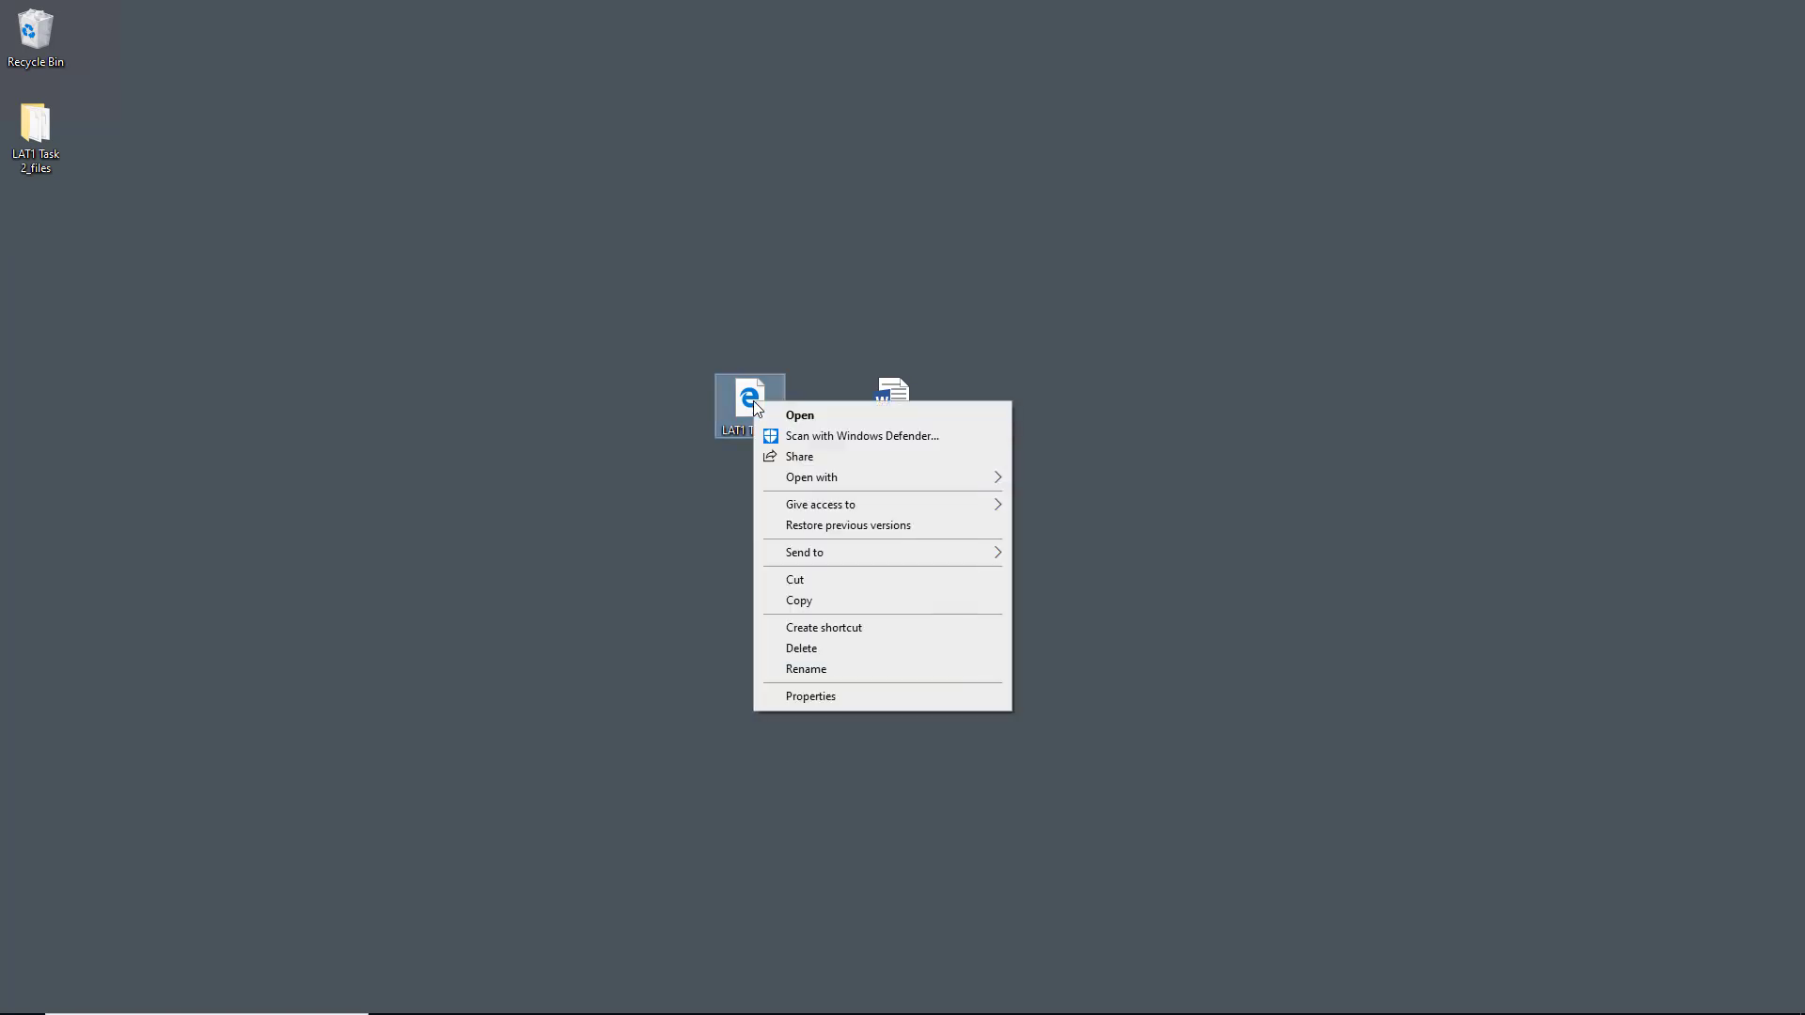
# - Show the Open with program list for the LAT1 Task 2 HTML file on the desktop
pyautogui.moveTo(865, 479)
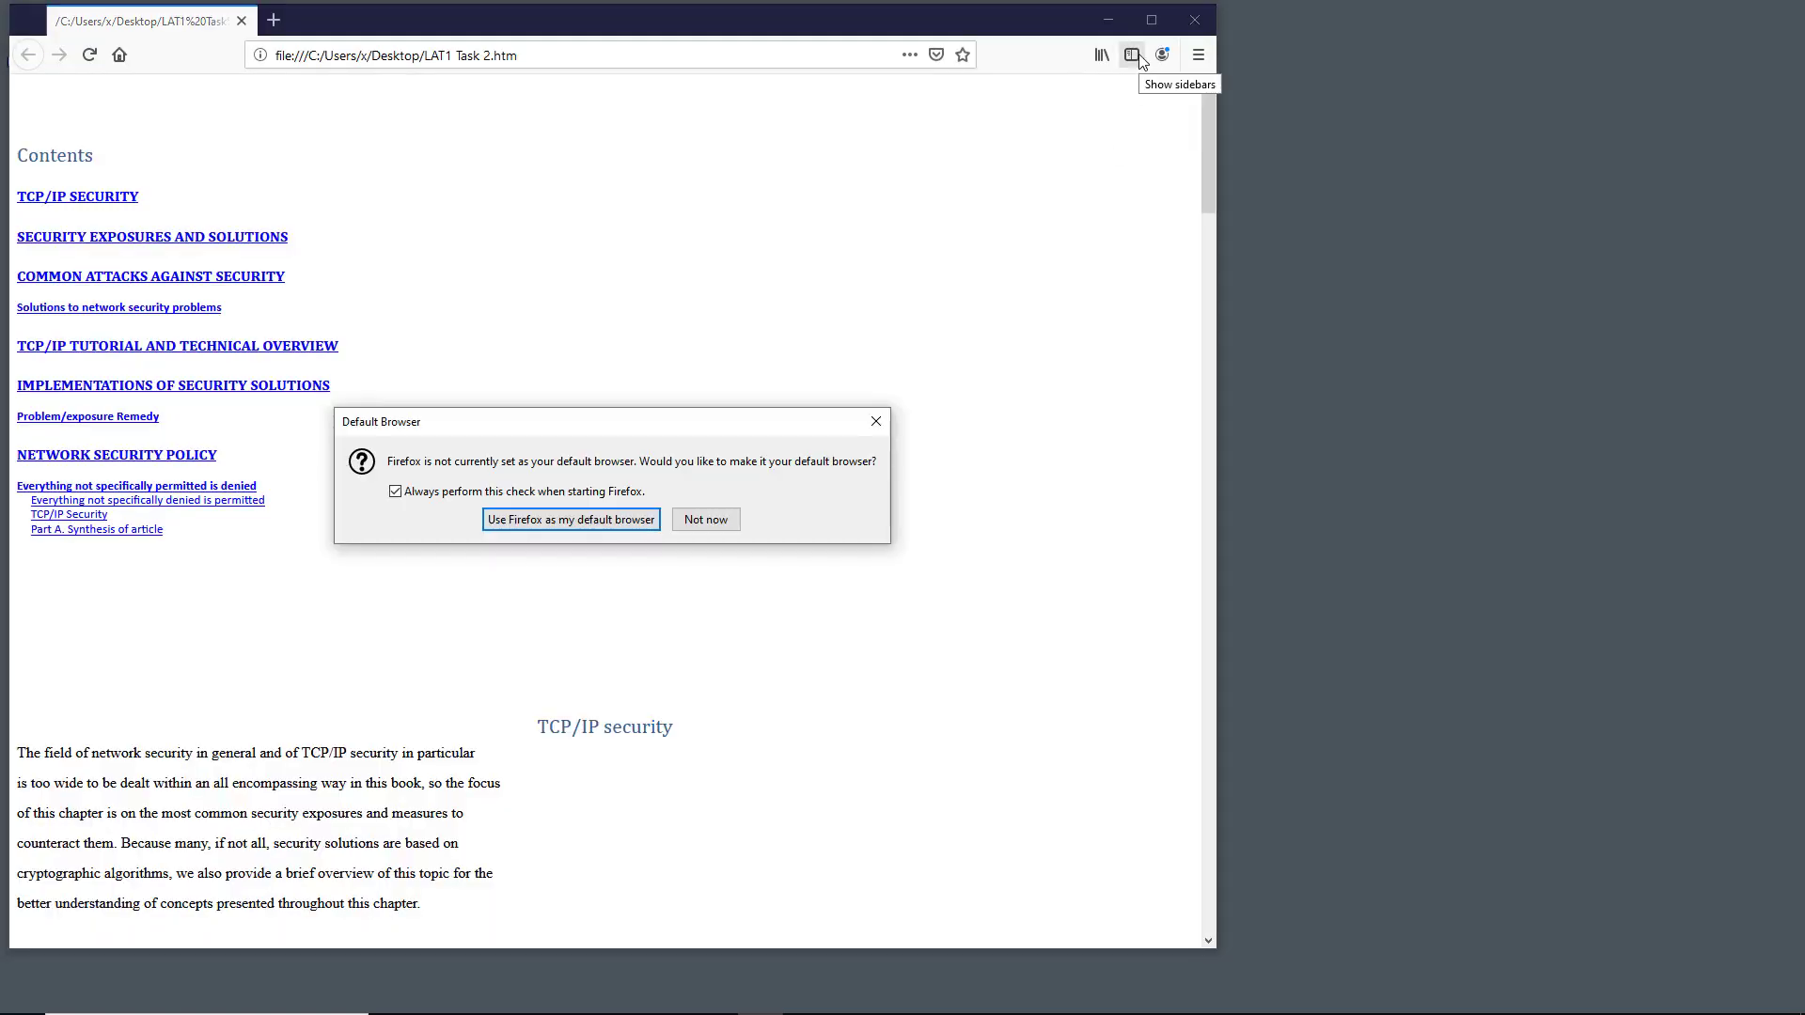
# - Decline the default-browser prompt, follow the Security exposures and solutions link, then maximize and return to Contents
pyautogui.click(706, 522)
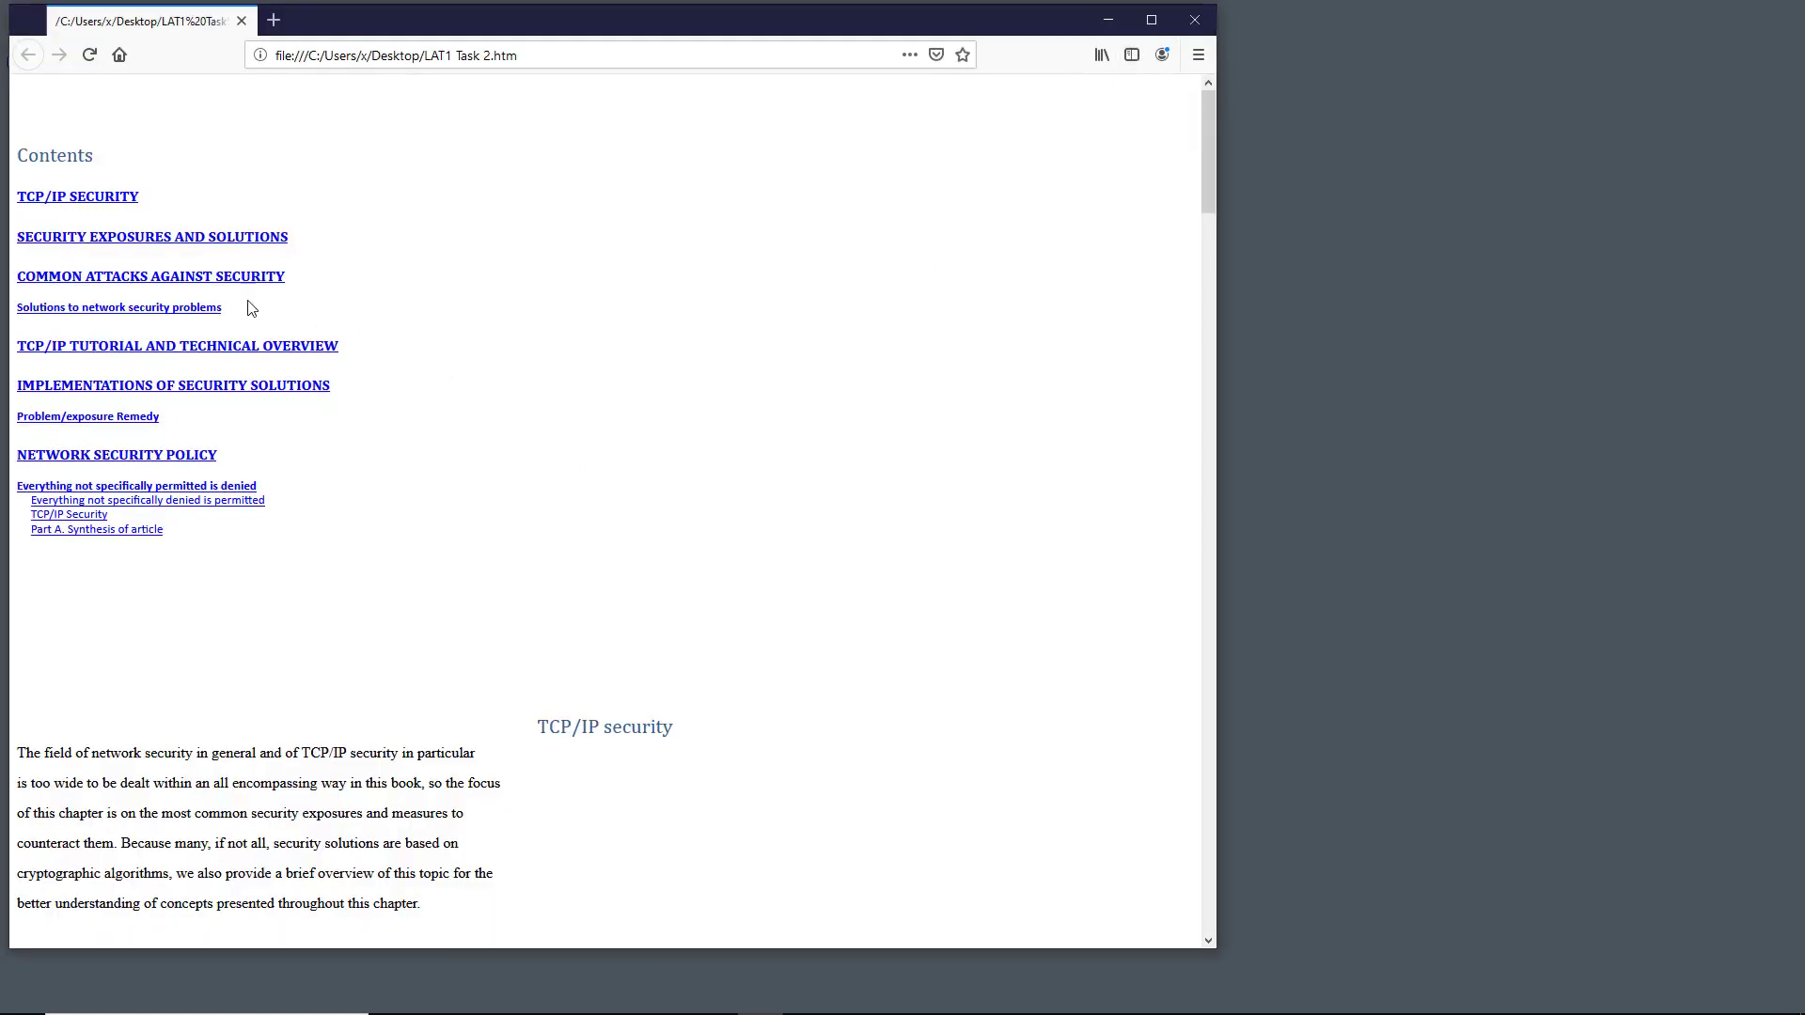
pyautogui.click(211, 241)
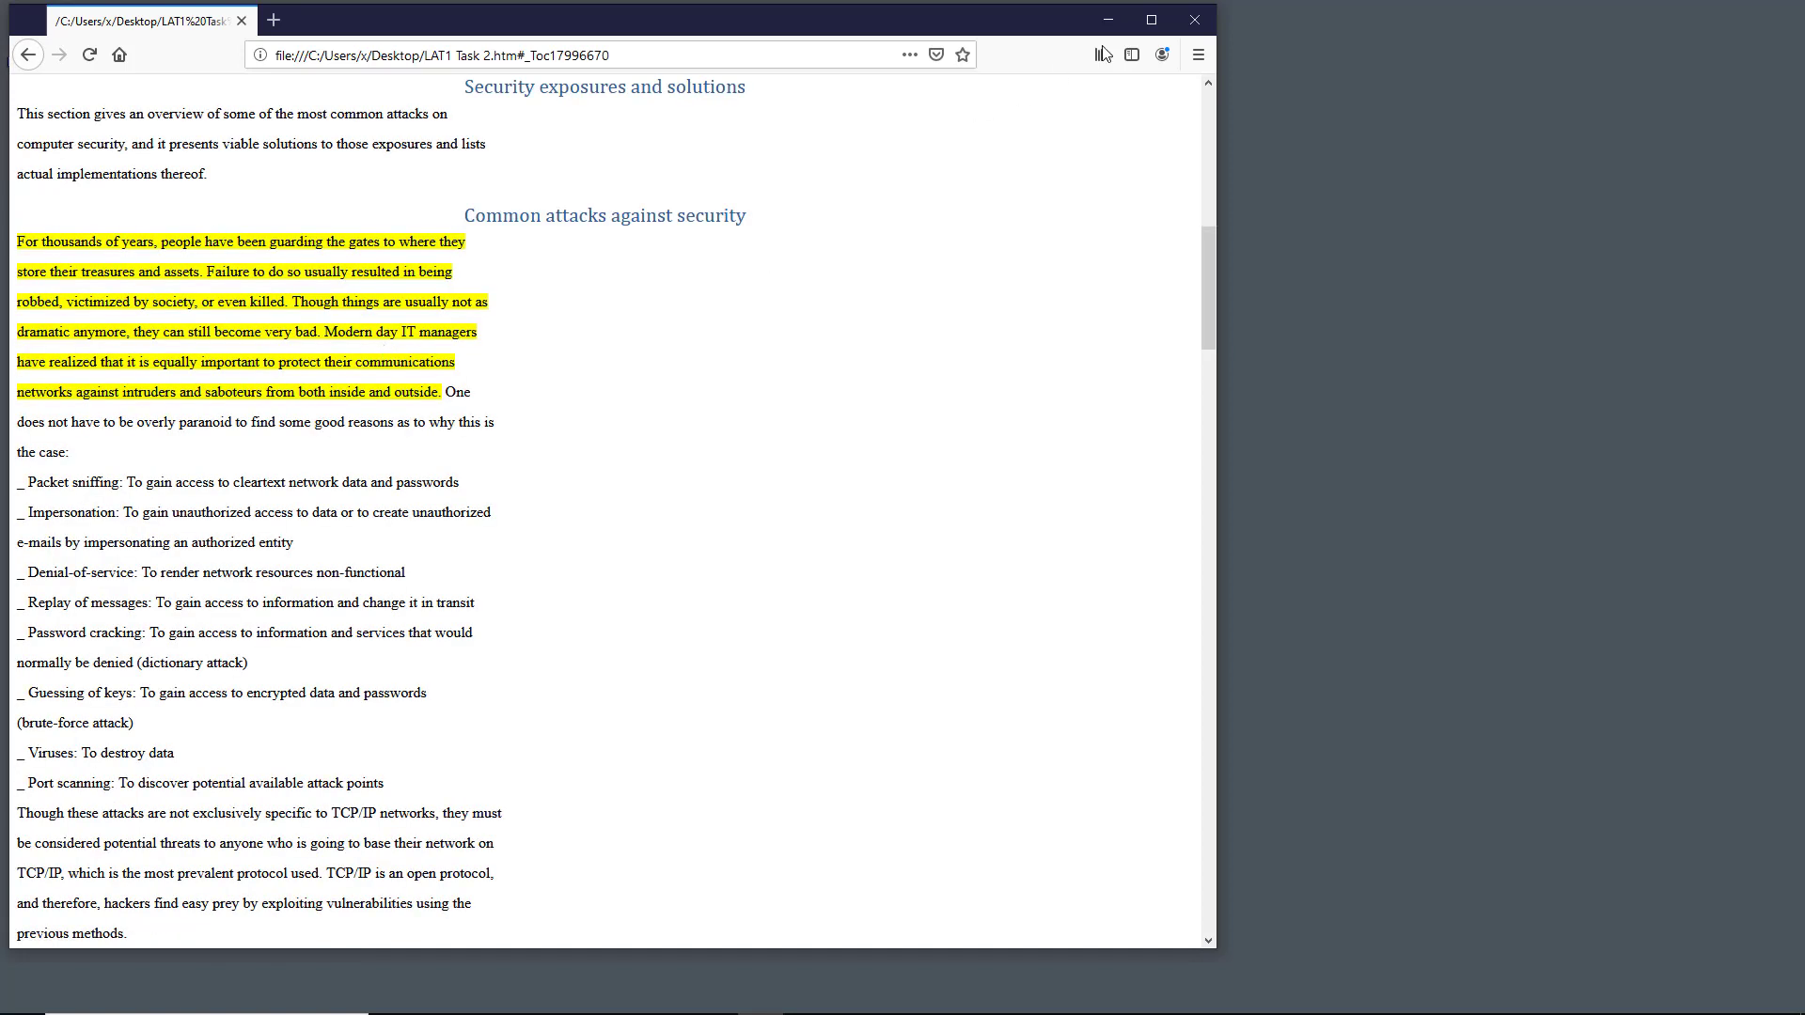
pyautogui.click(1150, 21)
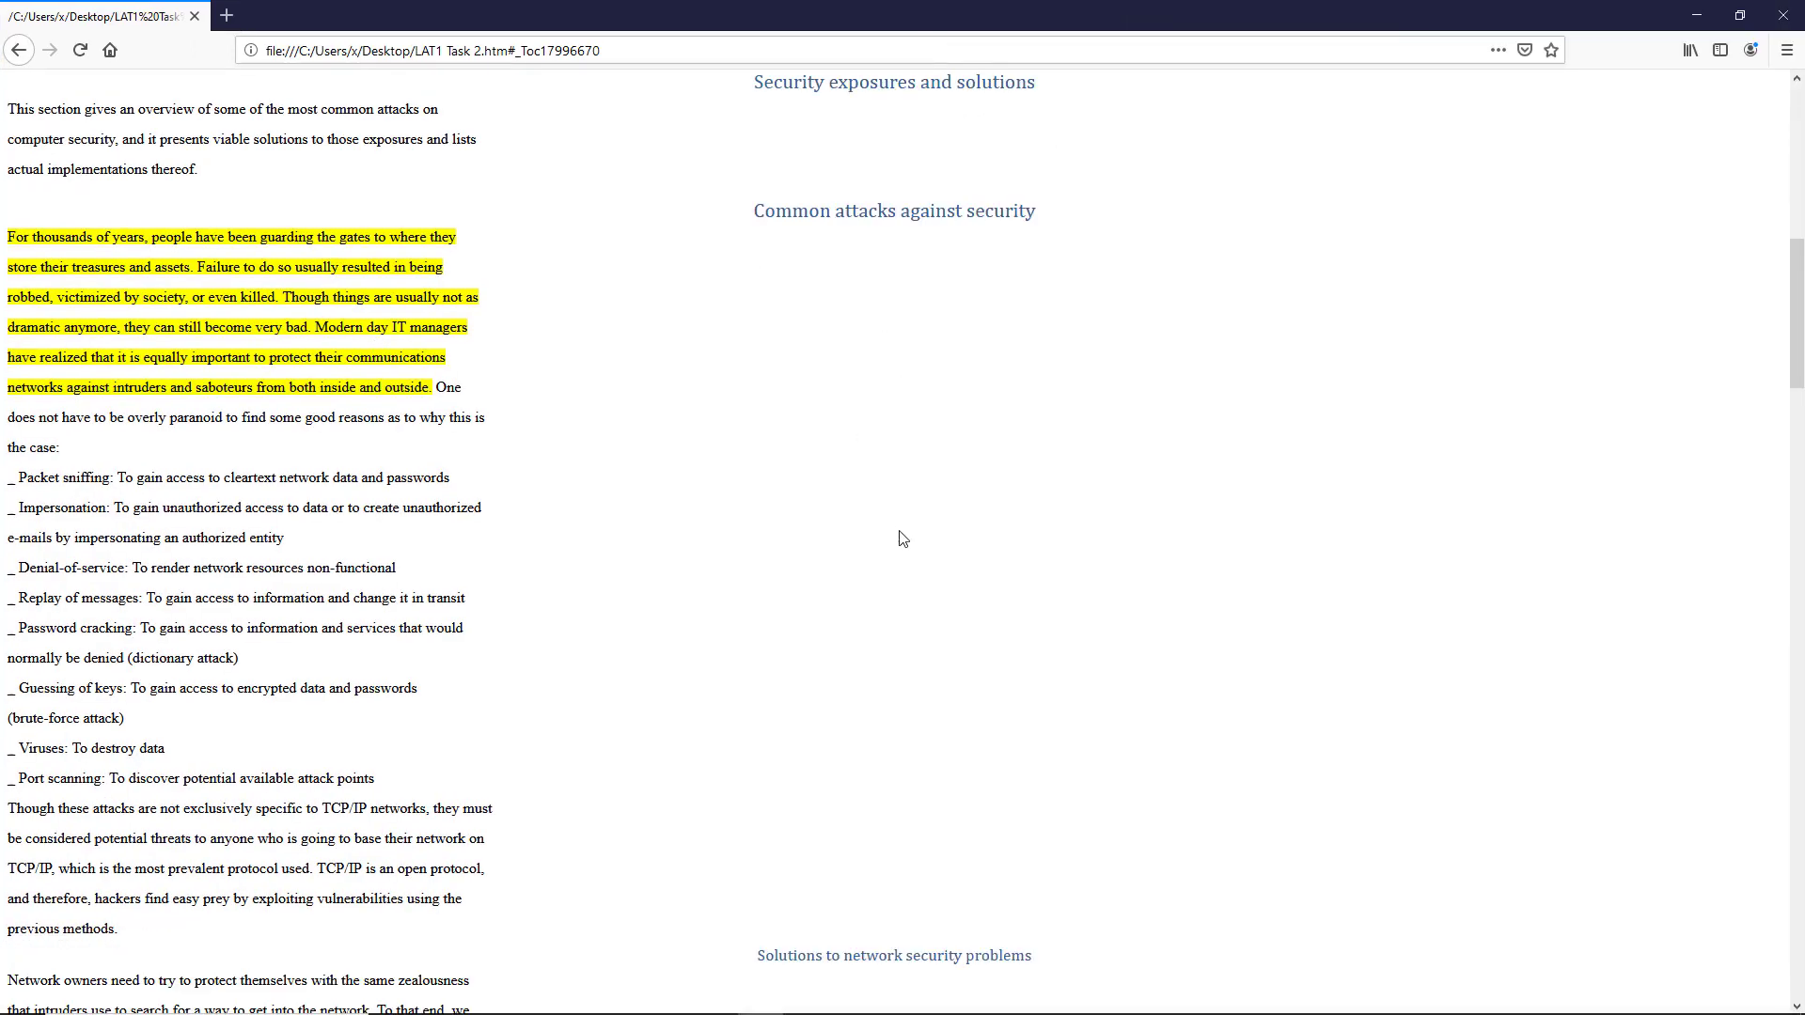
pyautogui.scroll(3, 899, 536)
pyautogui.scroll(7, 901, 538)
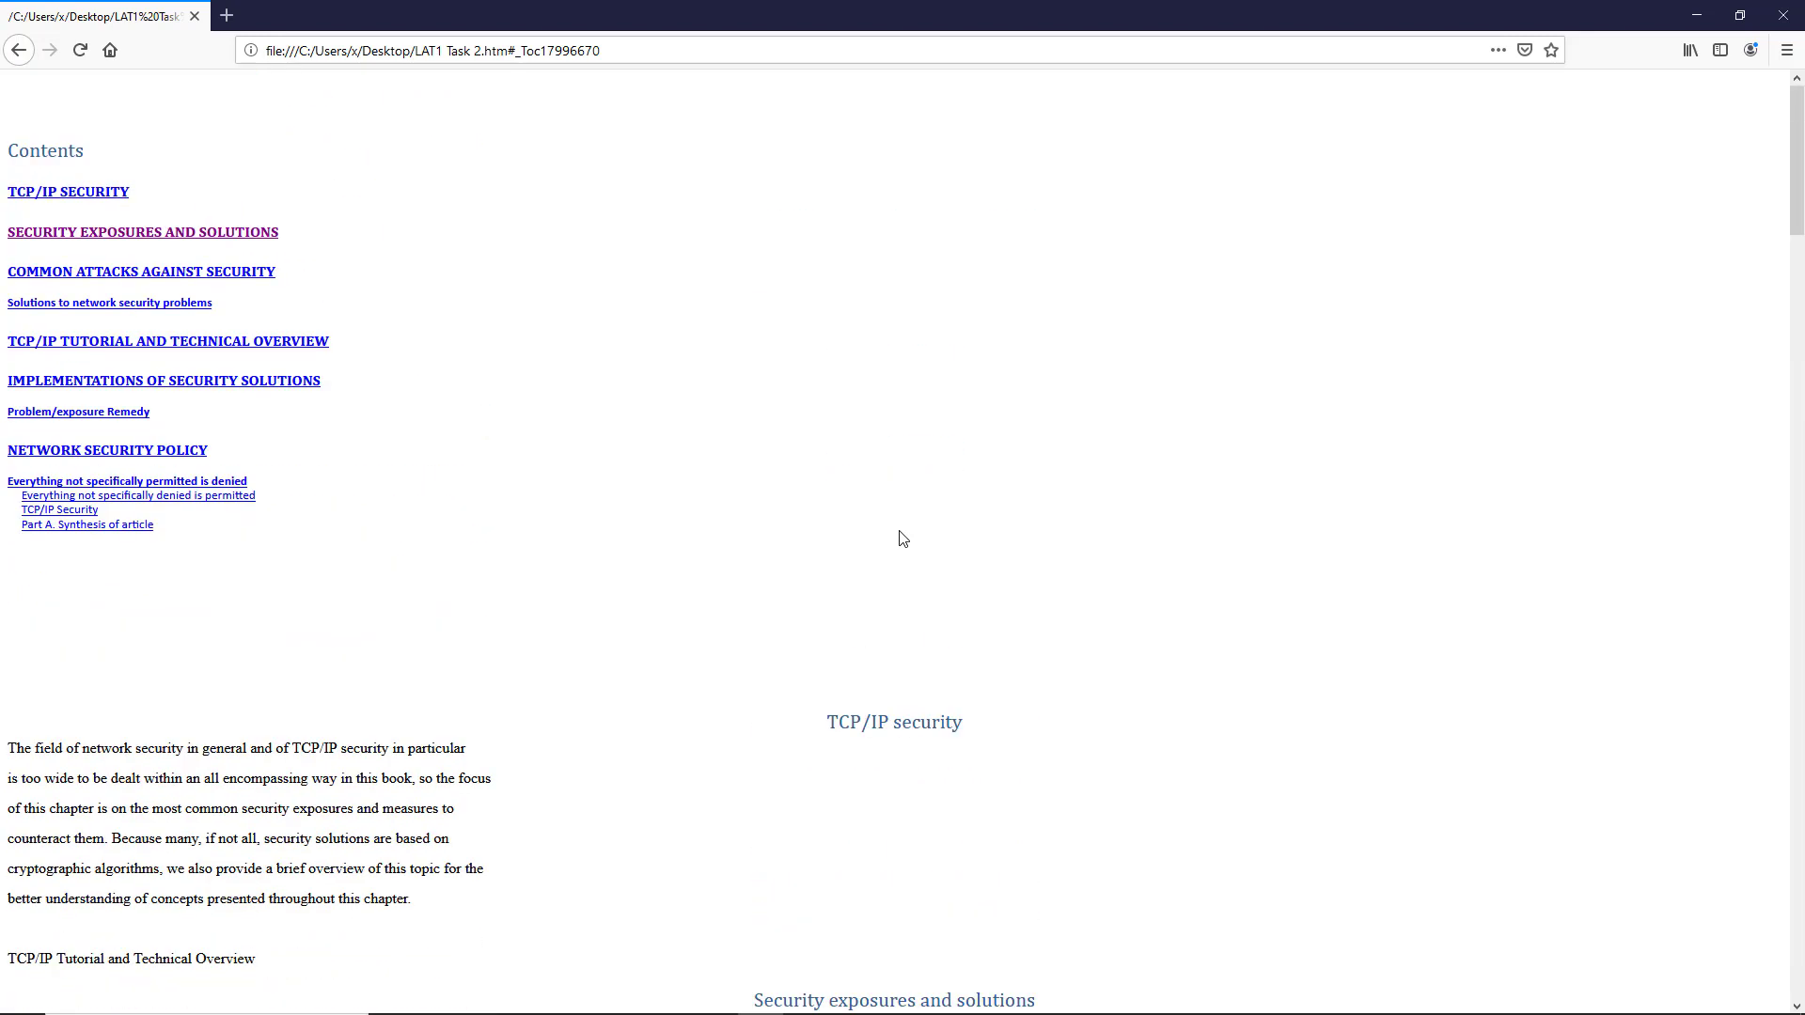